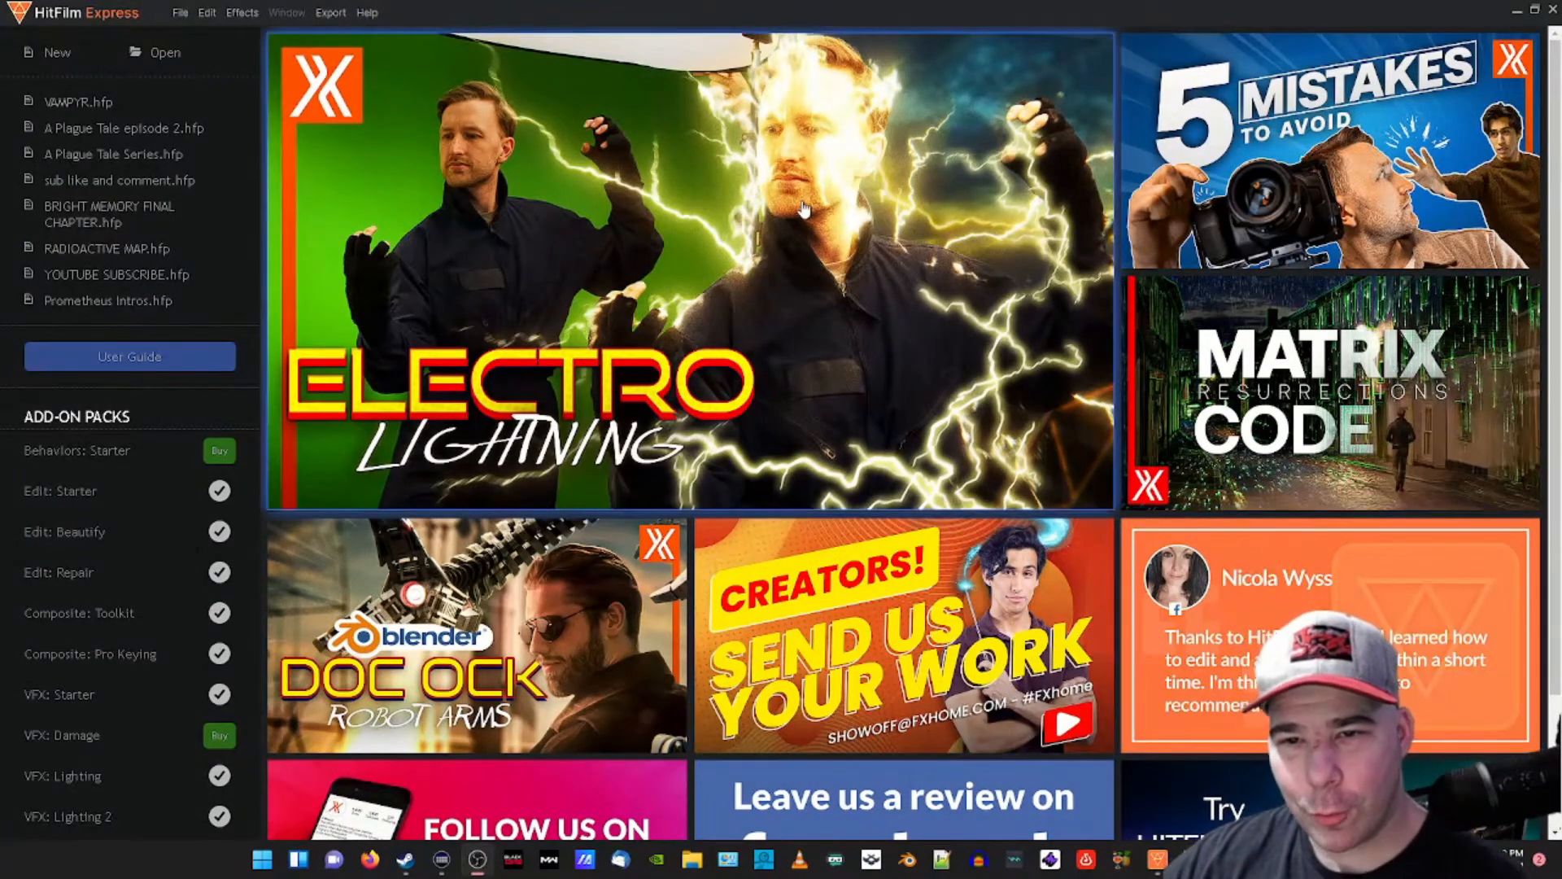
# - Create a new project with the 1080p Full HD @ 30 fps template
pyautogui.click(49, 57)
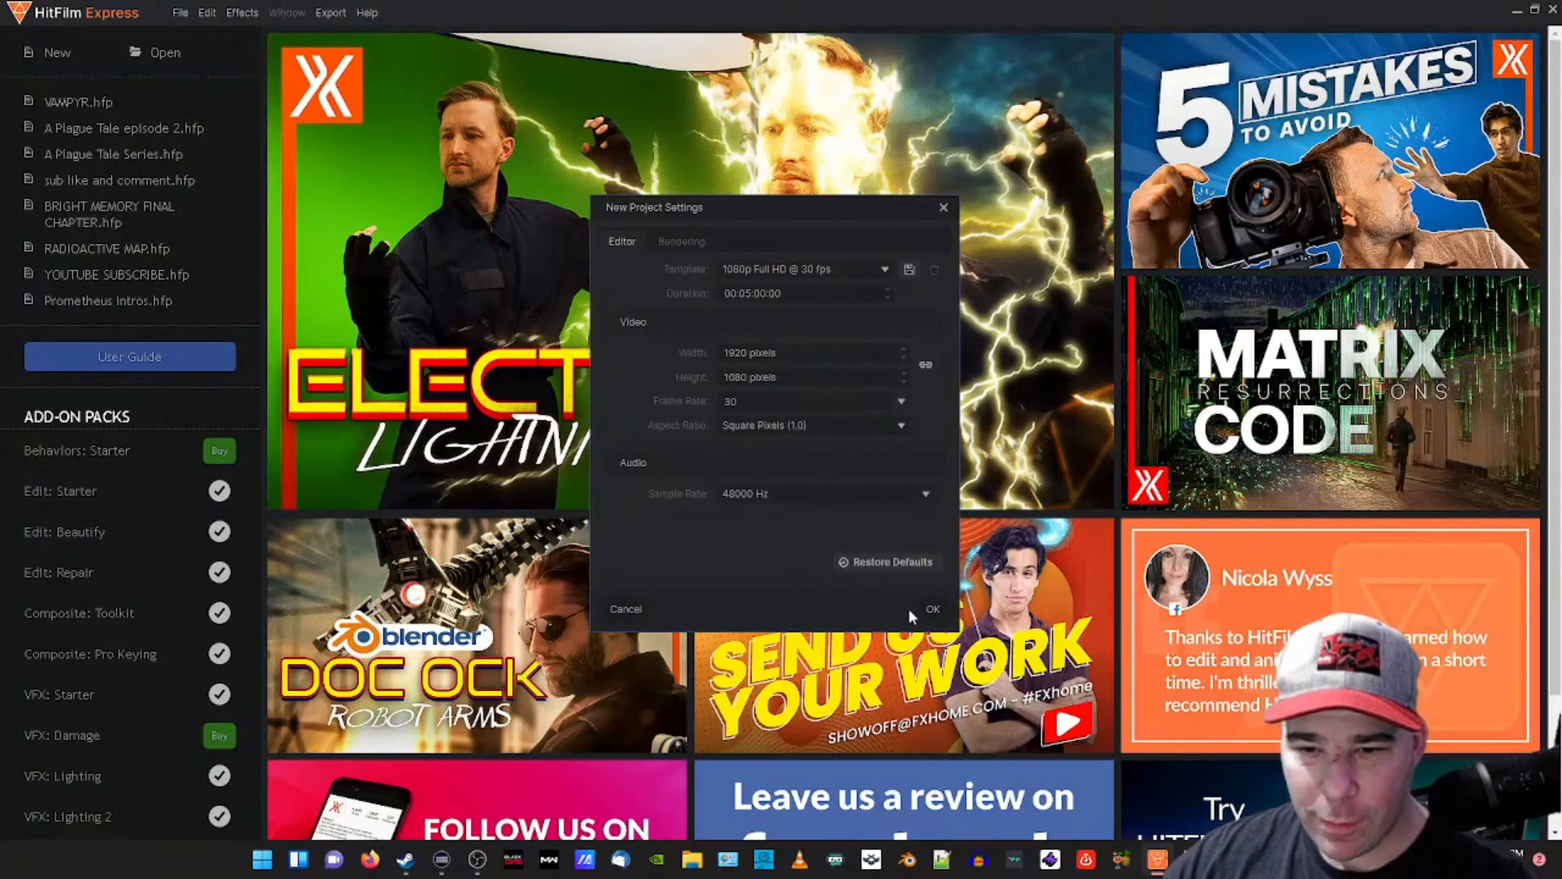
pyautogui.click(935, 612)
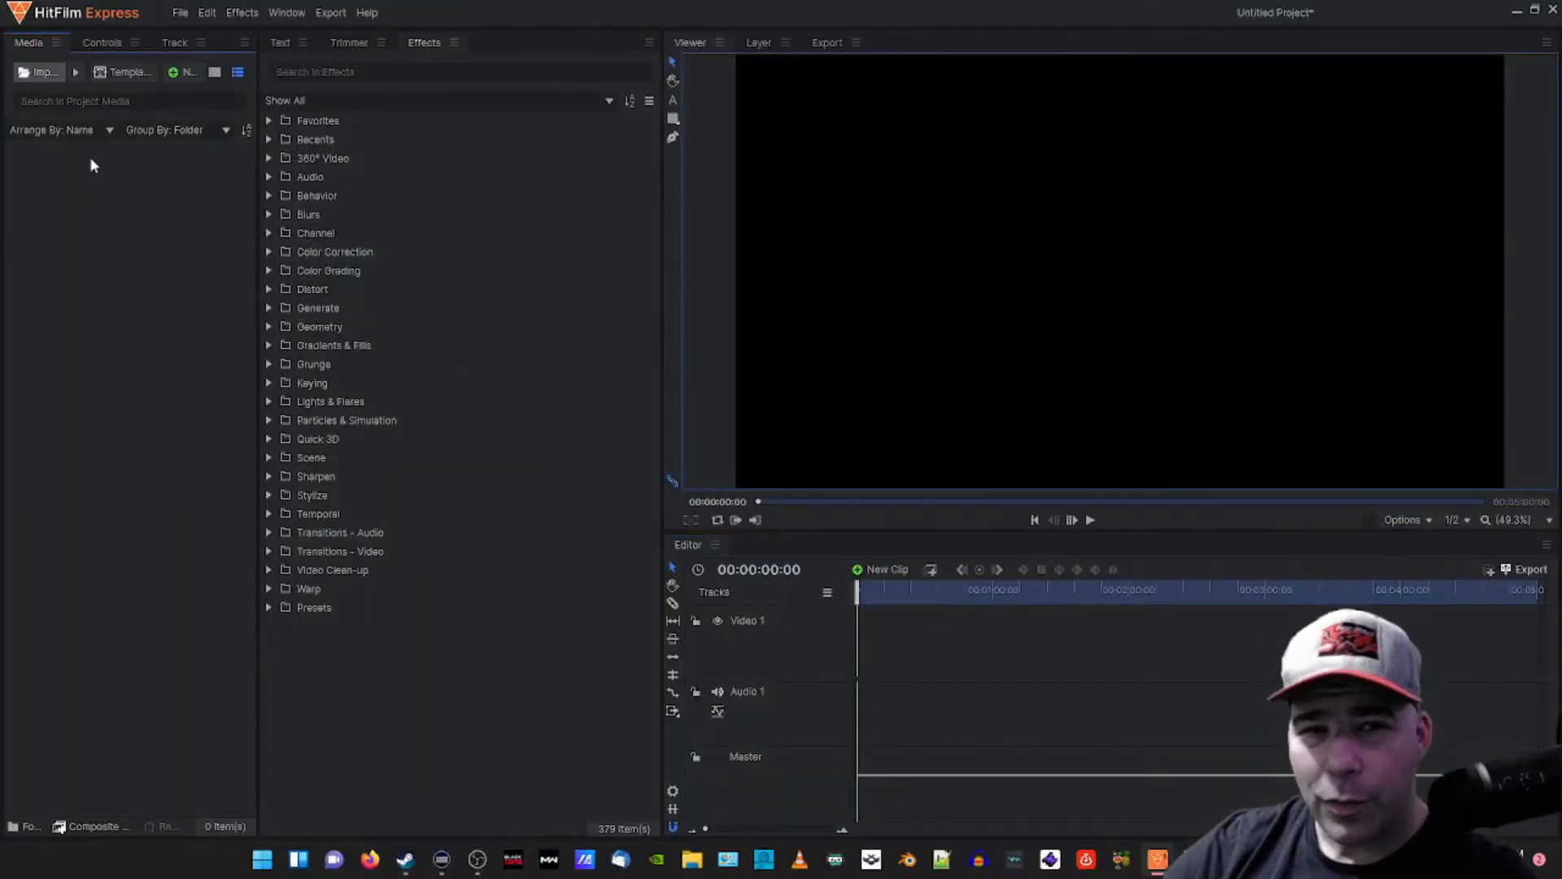
# - Import humanskull.png from The Lab folder into the project media
pyautogui.click(41, 75)
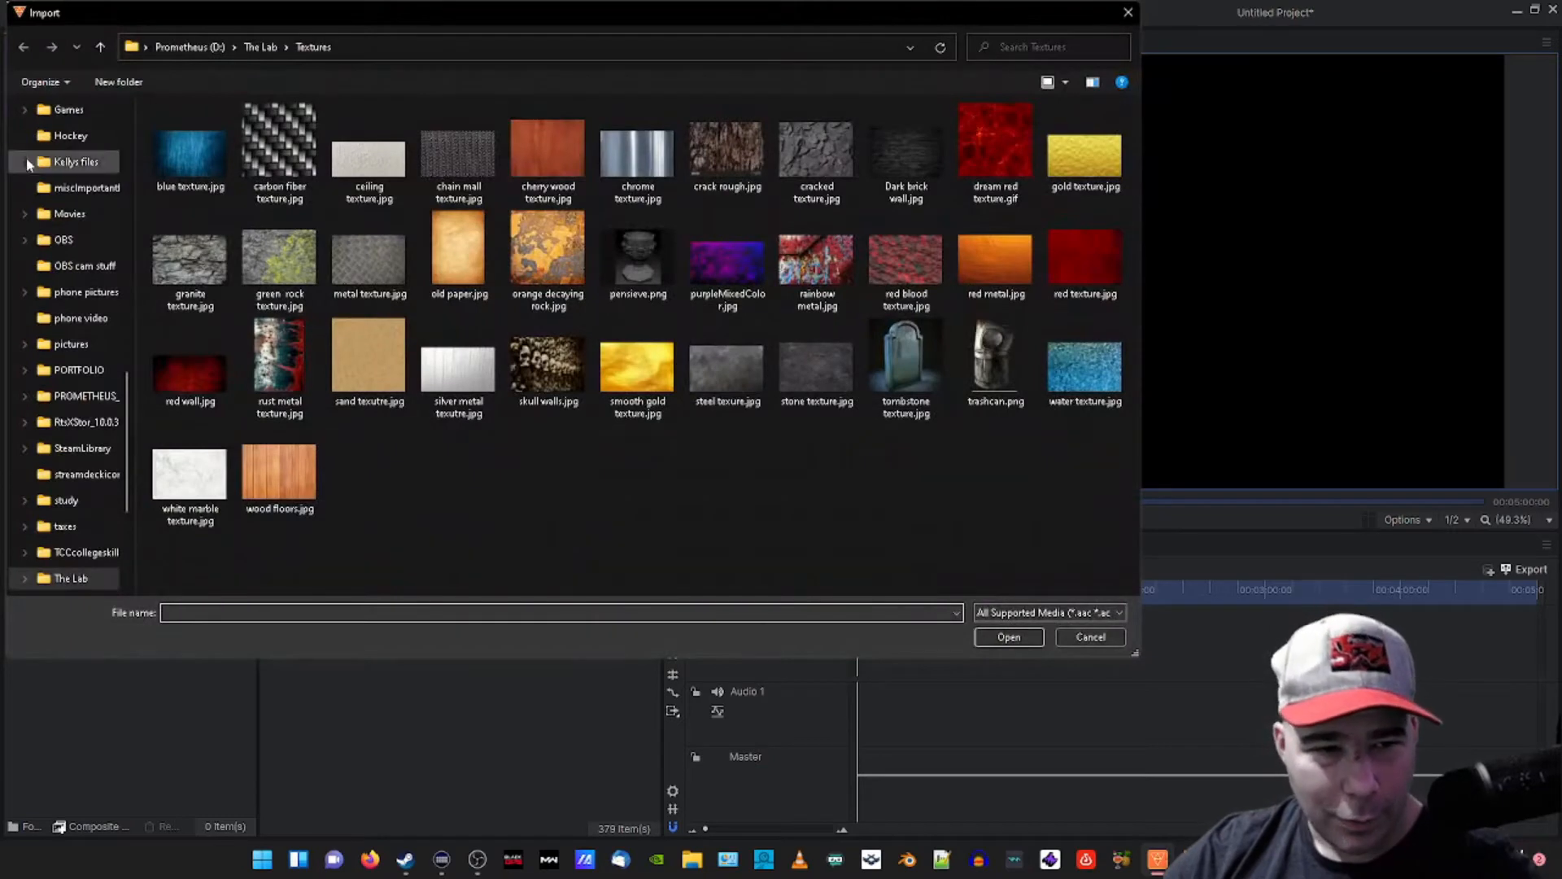
pyautogui.scroll(5, 40, 425)
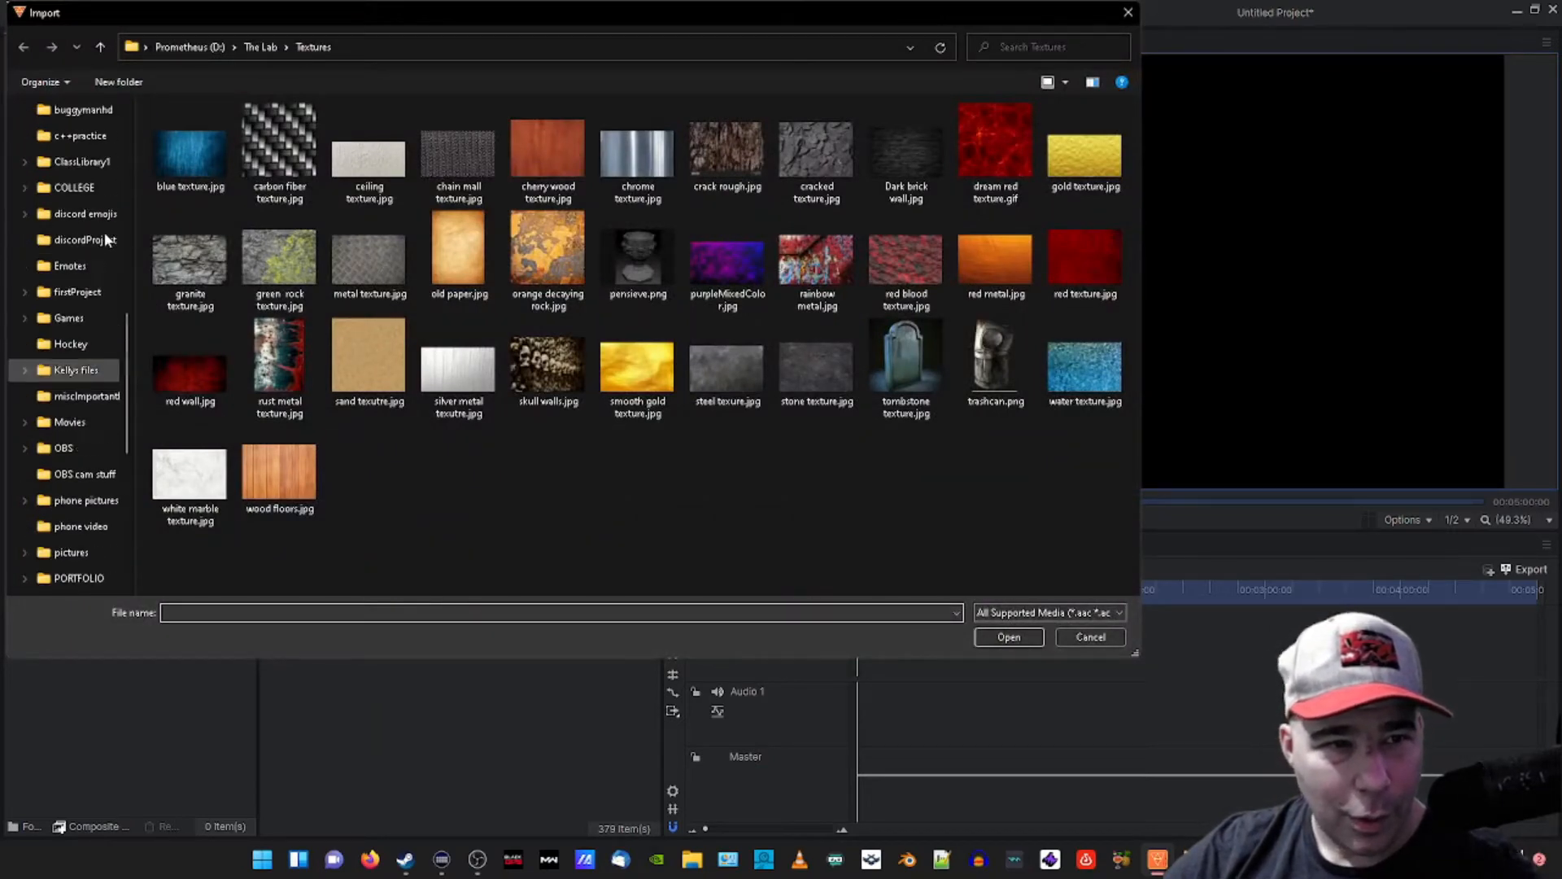
pyautogui.scroll(8, 106, 240)
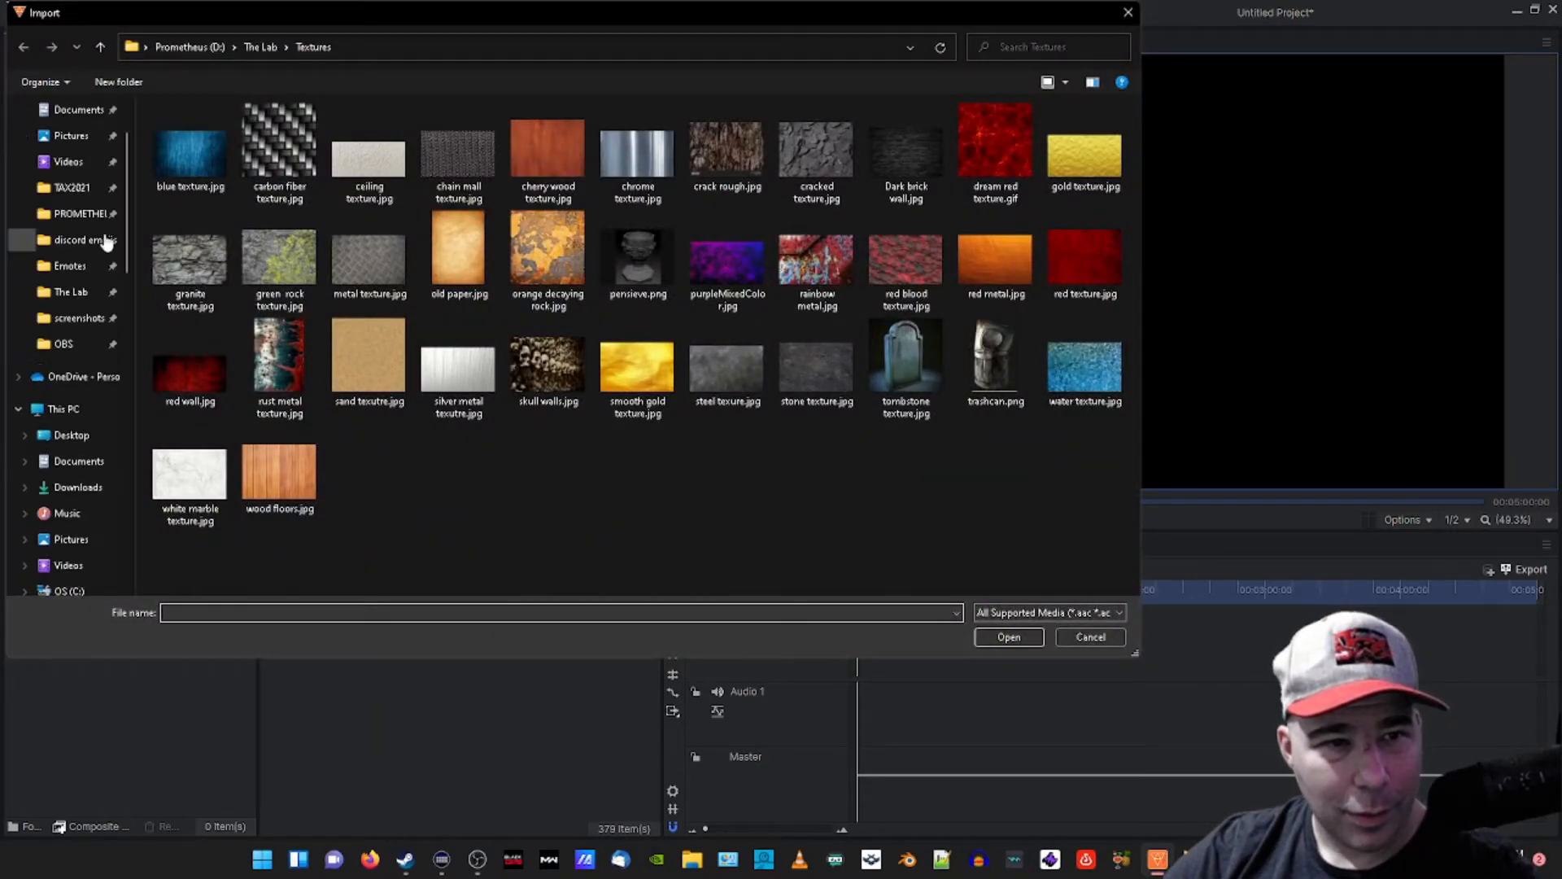
pyautogui.click(71, 297)
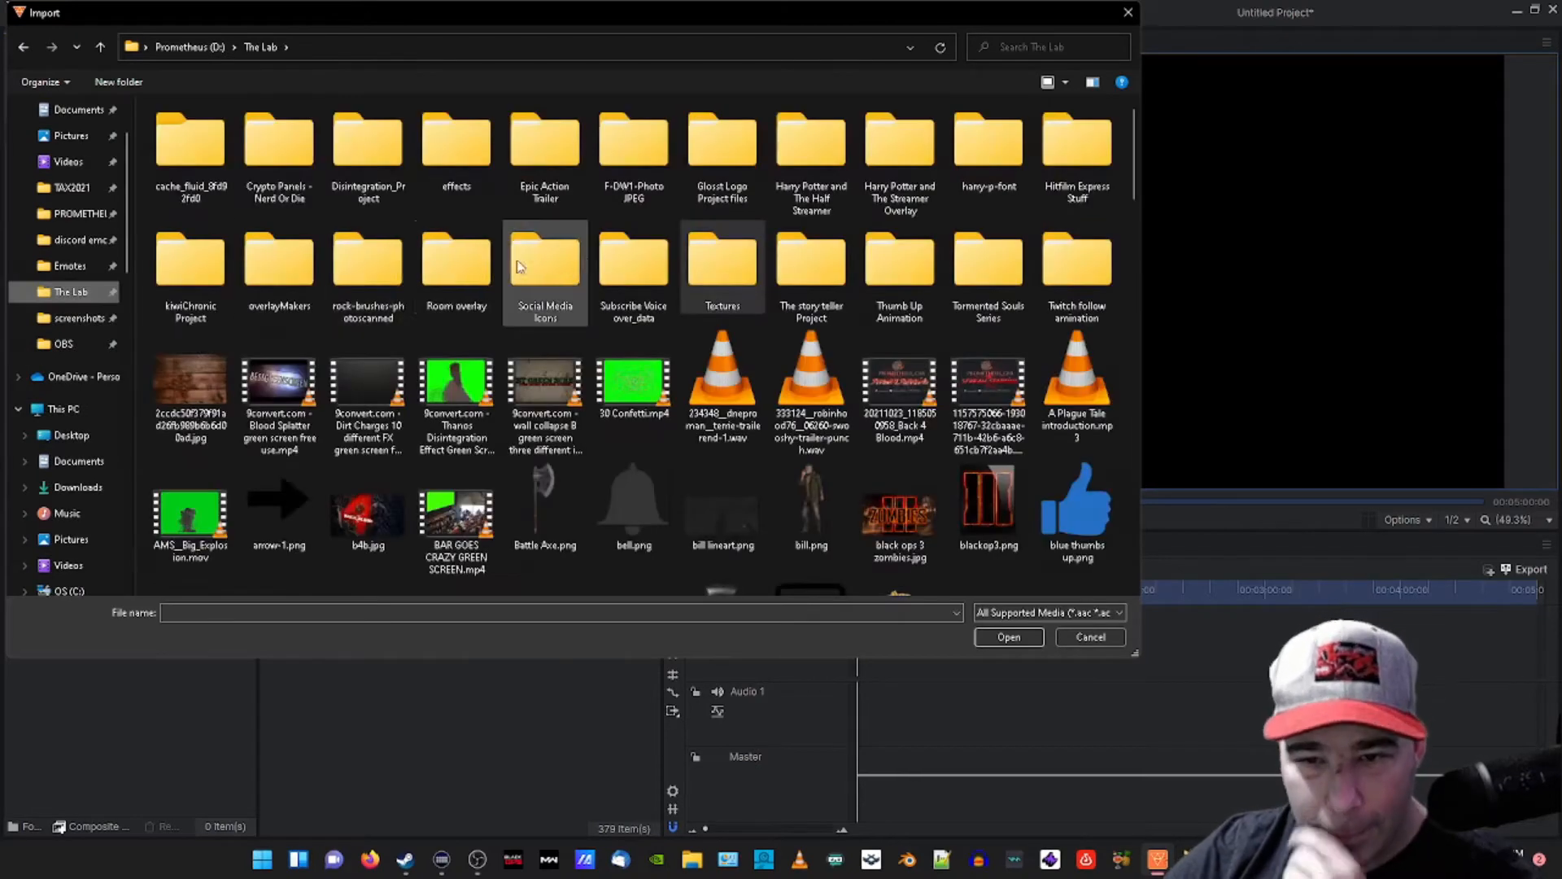
pyautogui.scroll(-10, 649, 259)
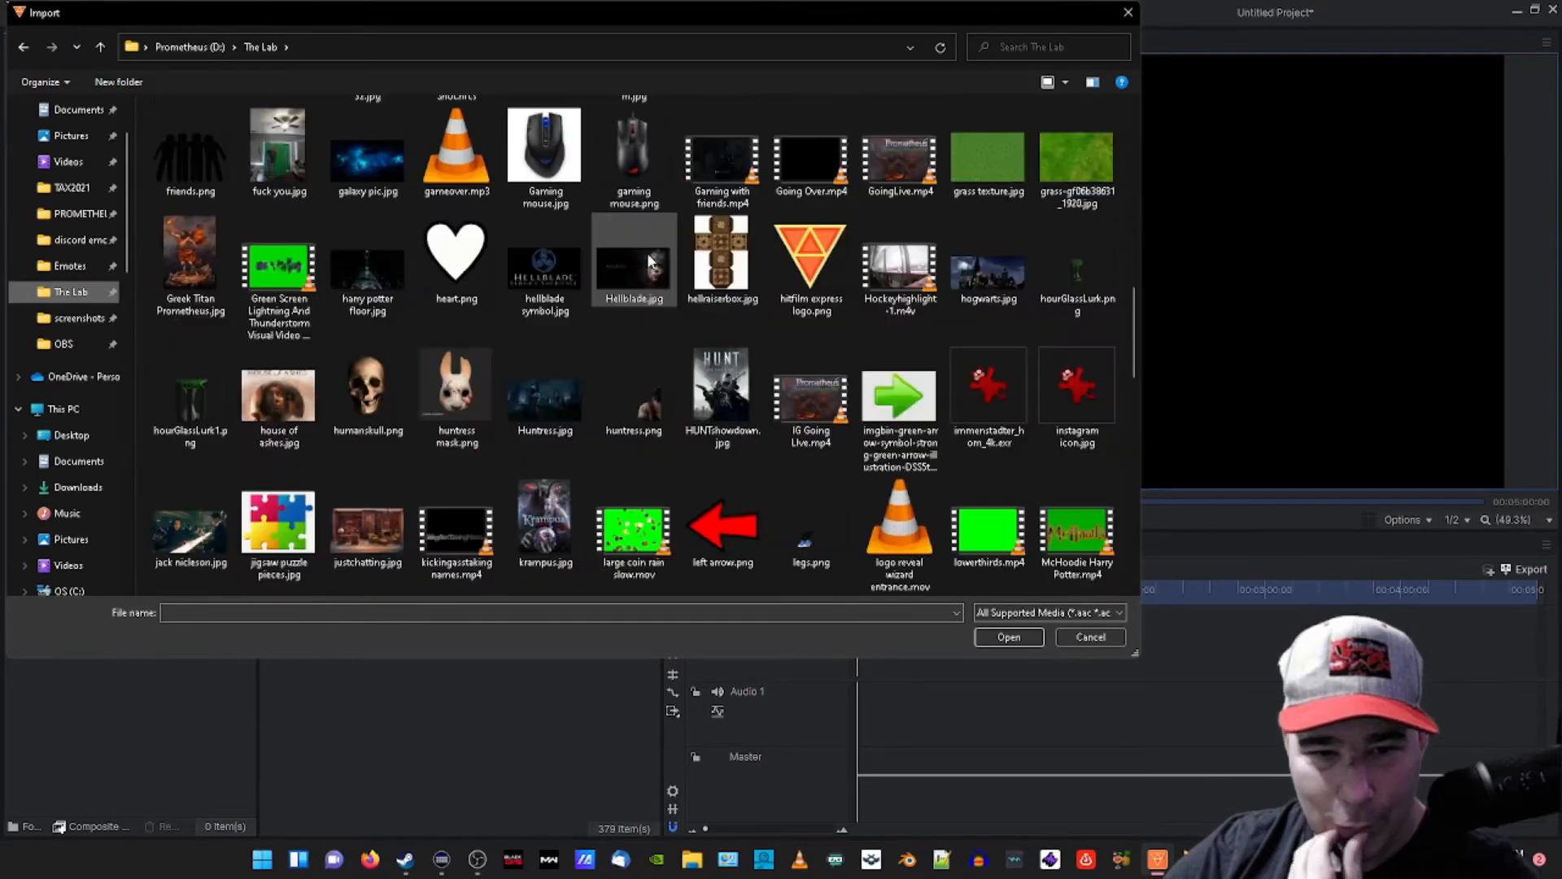
pyautogui.doubleClick(358, 379)
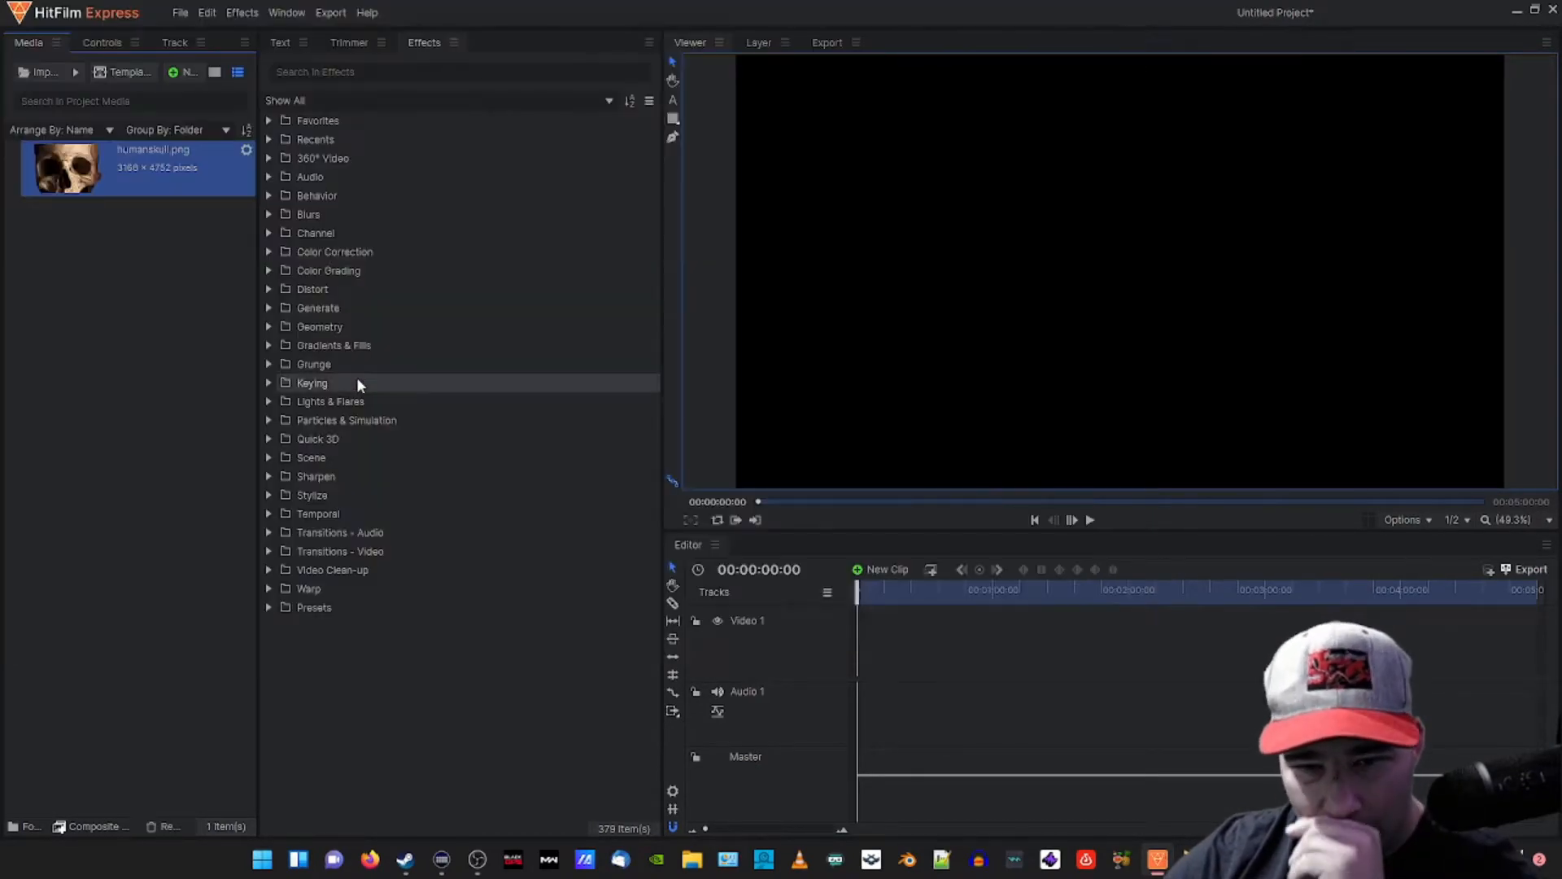
# - Make a composite shot from humanskull.png and set its size to 1920 by 1080 pixels
pyautogui.click(85, 825)
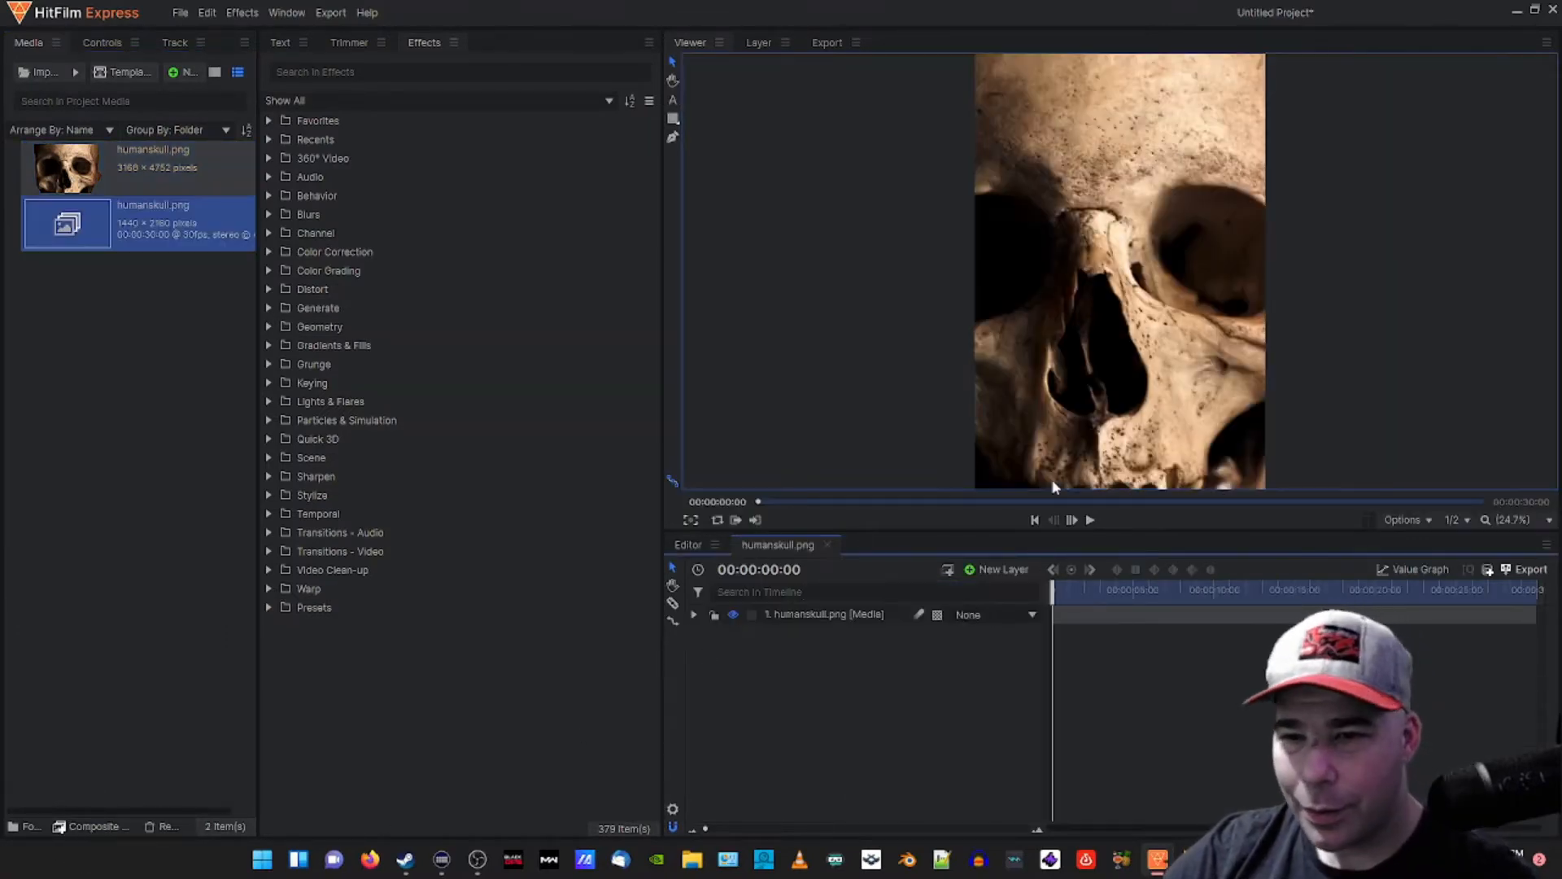
pyautogui.click(673, 810)
pyautogui.click(752, 353)
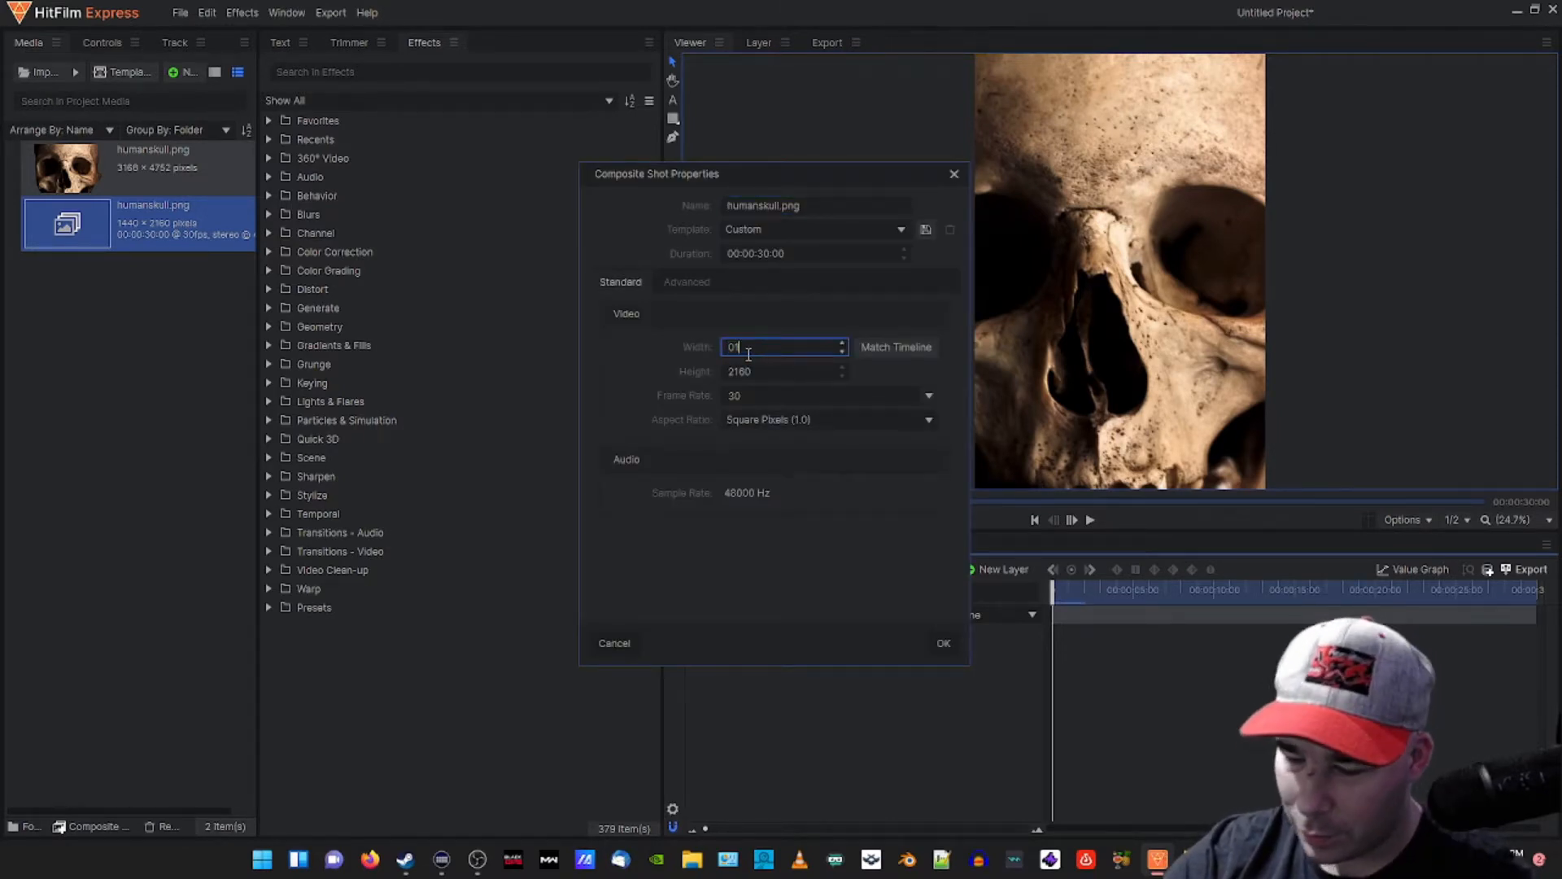
pyautogui.press('BackSpace')
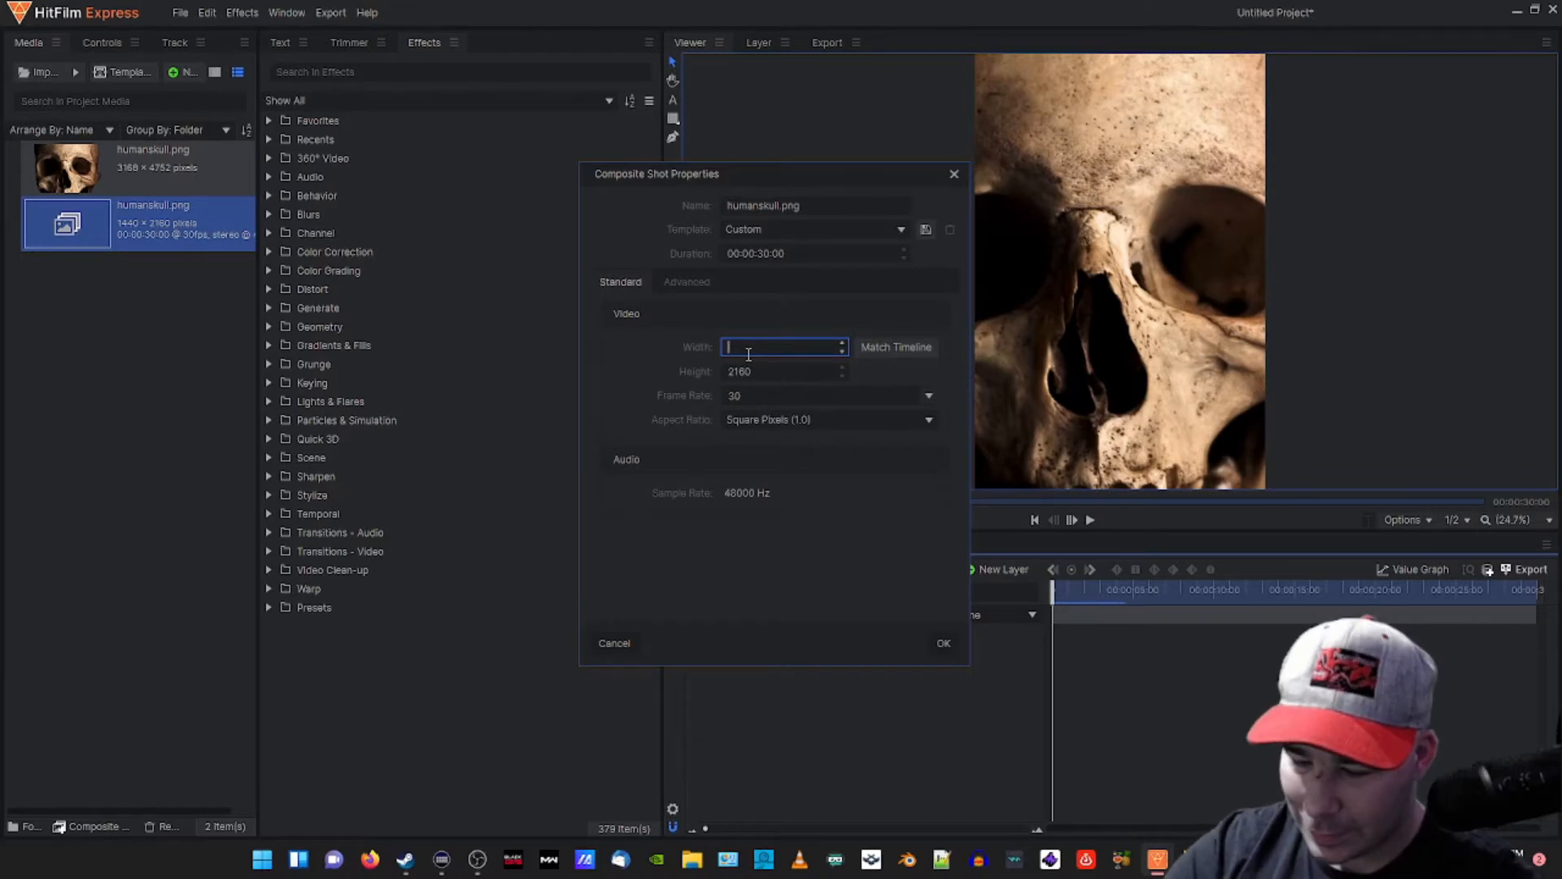
pyautogui.write('1920')
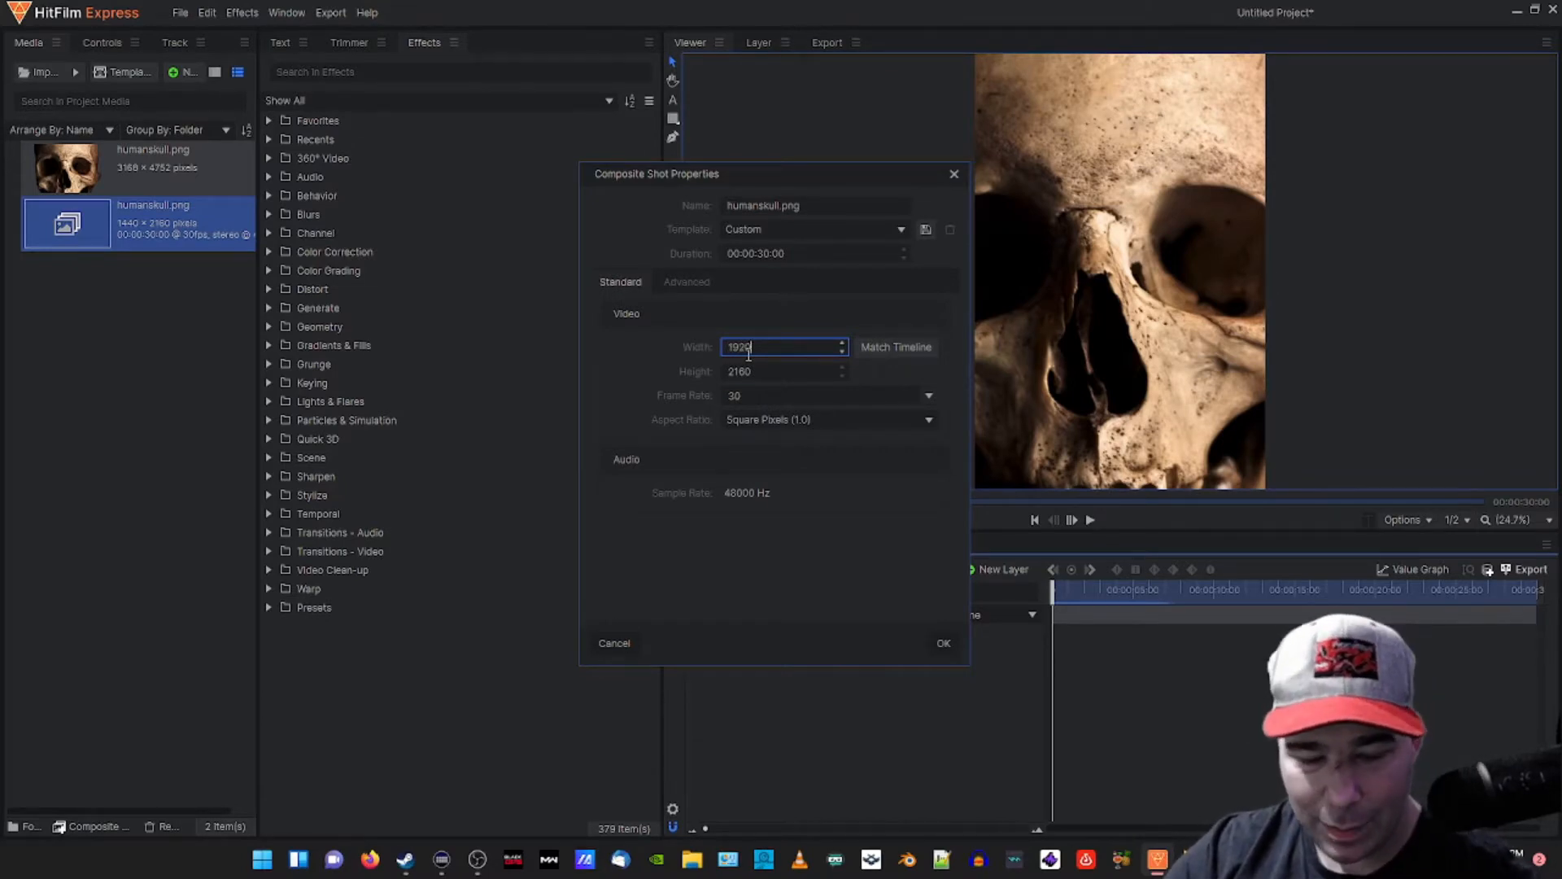
pyautogui.press('Tab')
pyautogui.write('1080')
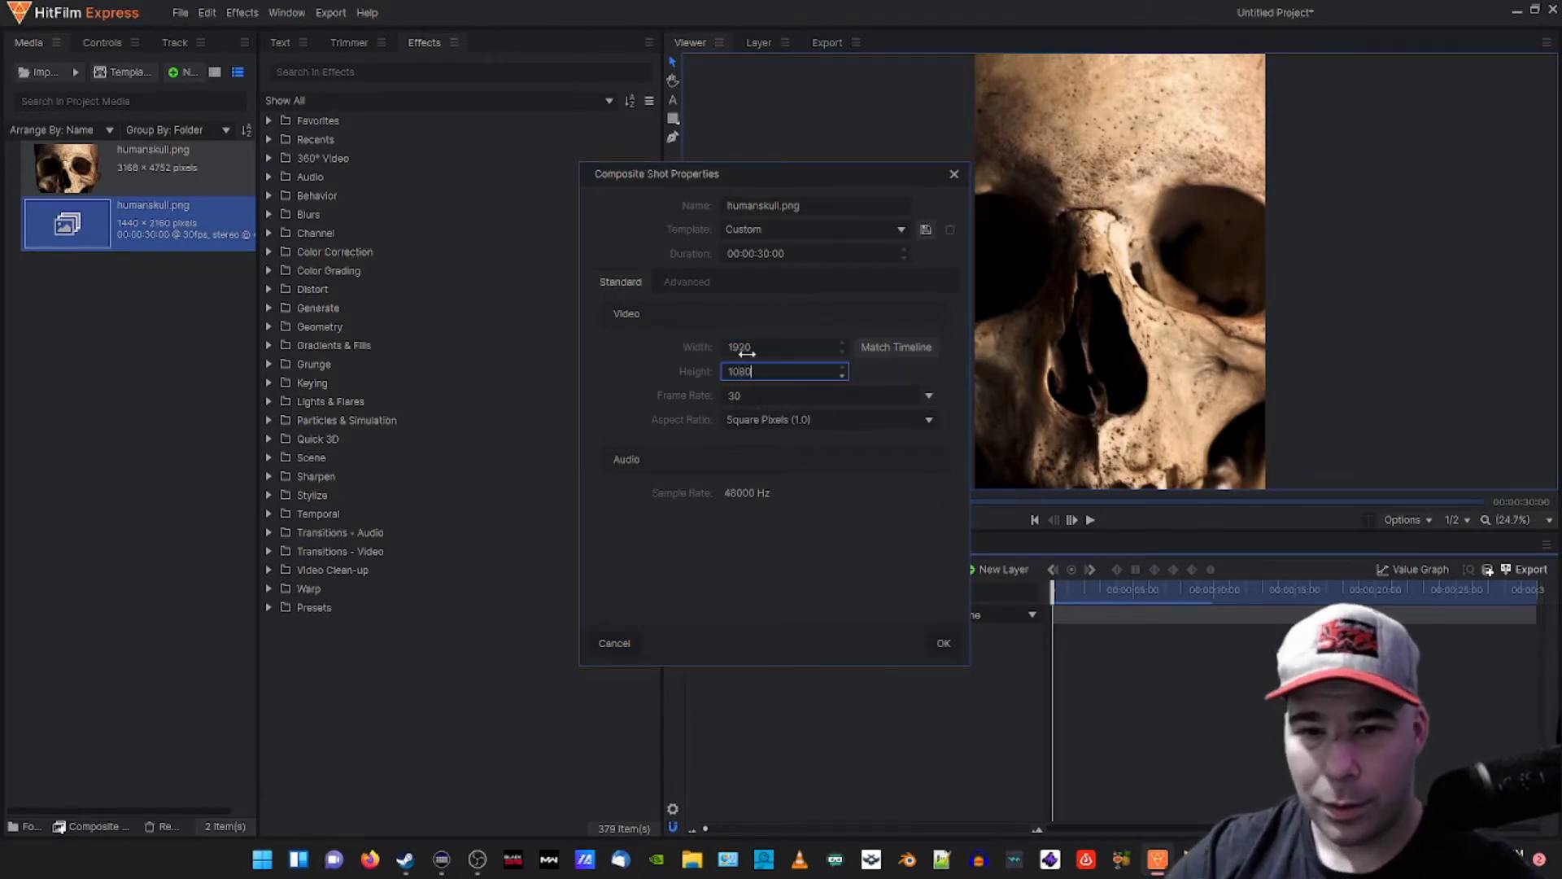
pyautogui.click(943, 643)
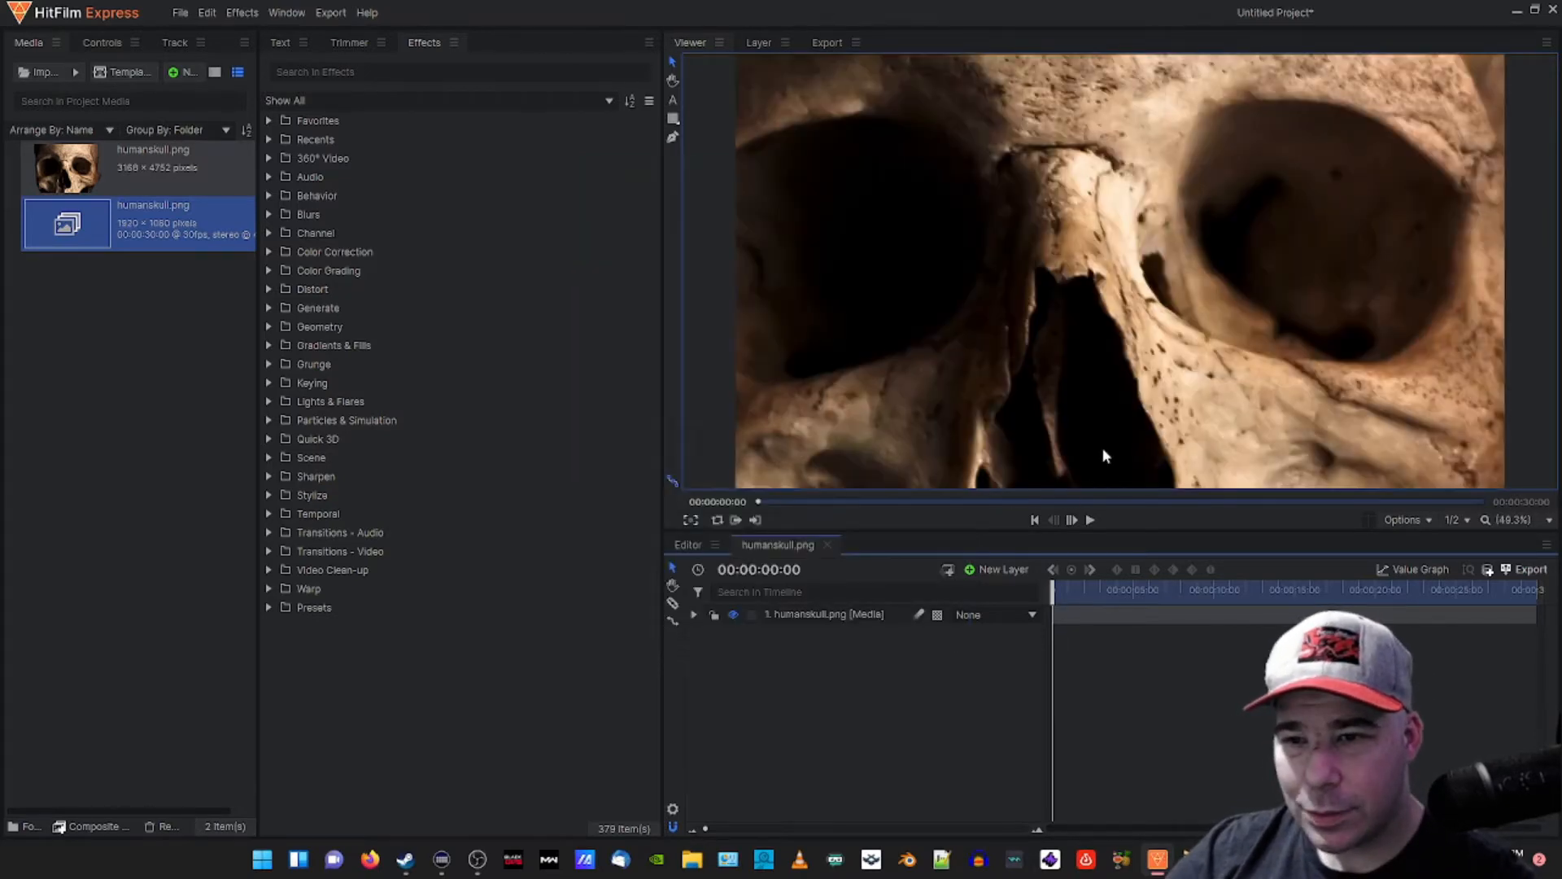
# - Fit the skull layer to the frame and display the viewer background as a transparency checkerboard
pyautogui.click(861, 617)
pyautogui.rightClick(861, 618)
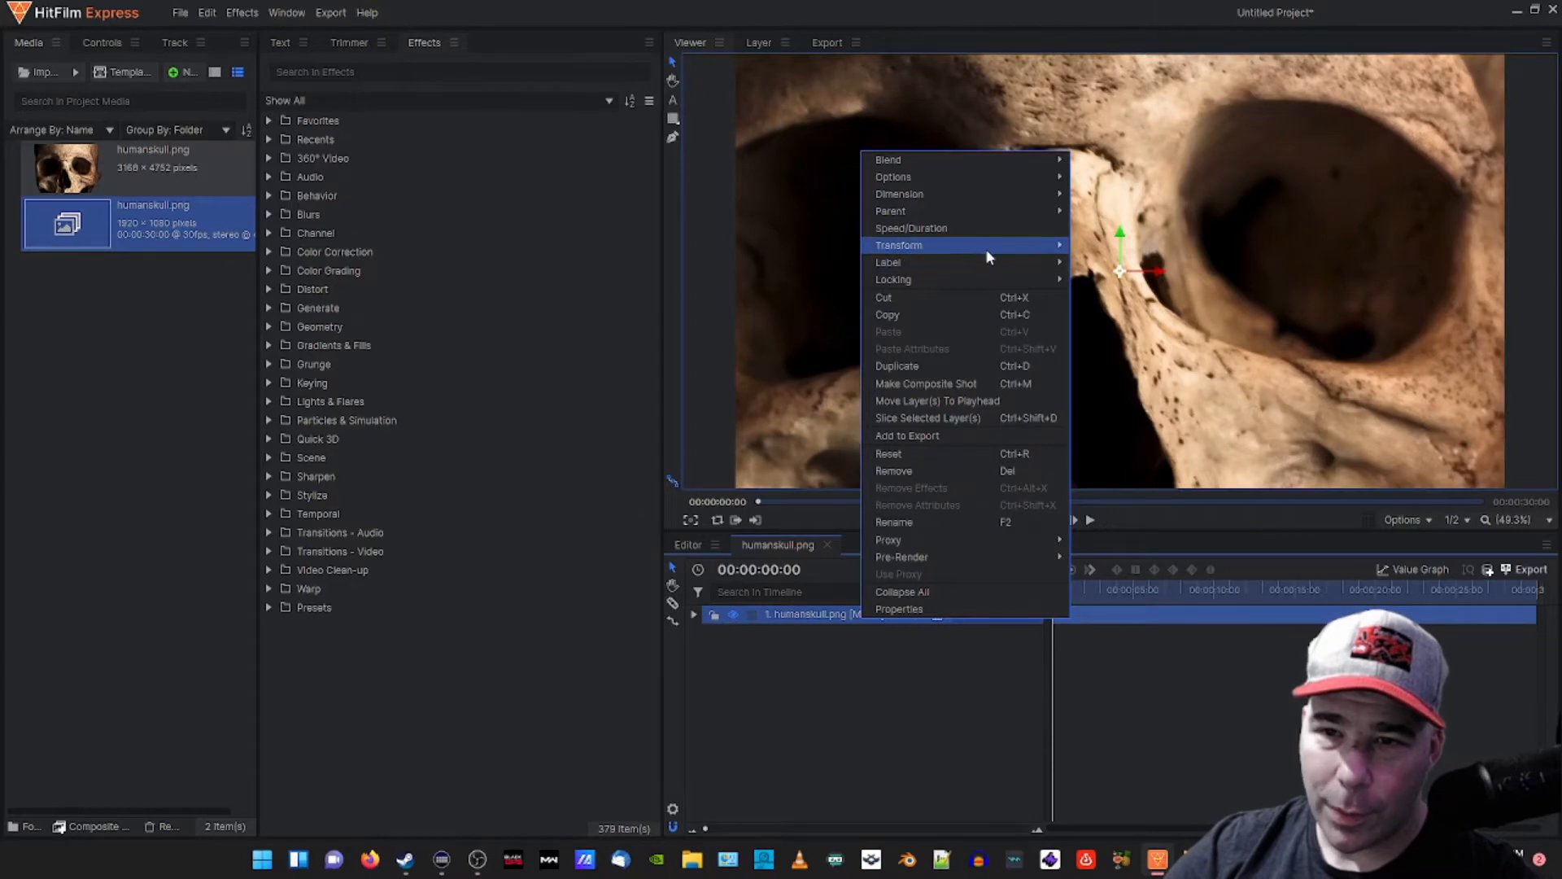
pyautogui.moveTo(988, 246)
pyautogui.click(1083, 247)
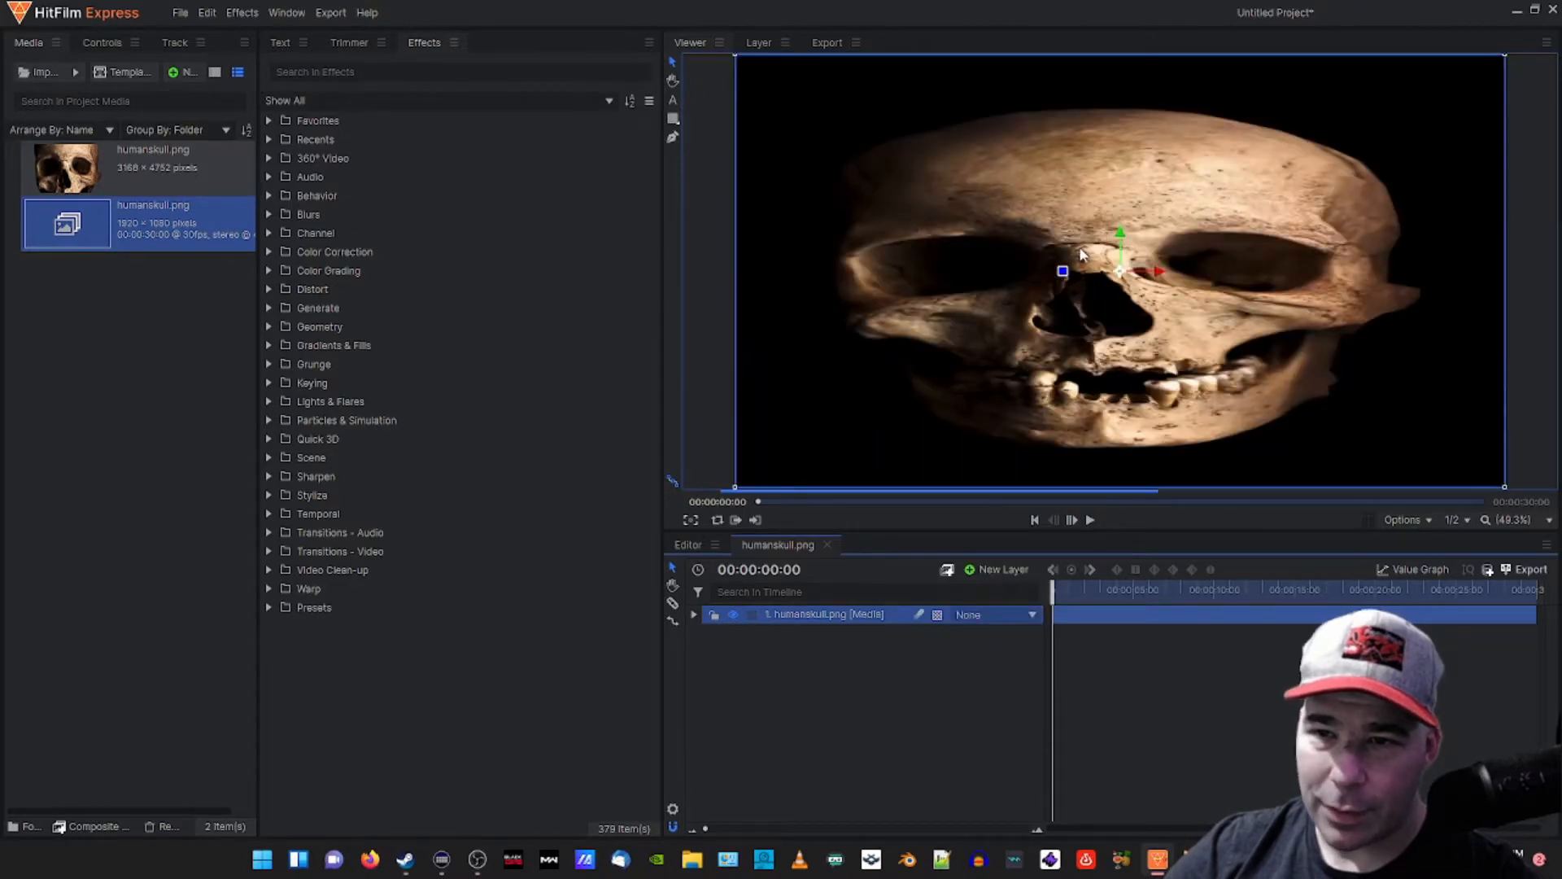
pyautogui.click(1405, 520)
pyautogui.click(1370, 610)
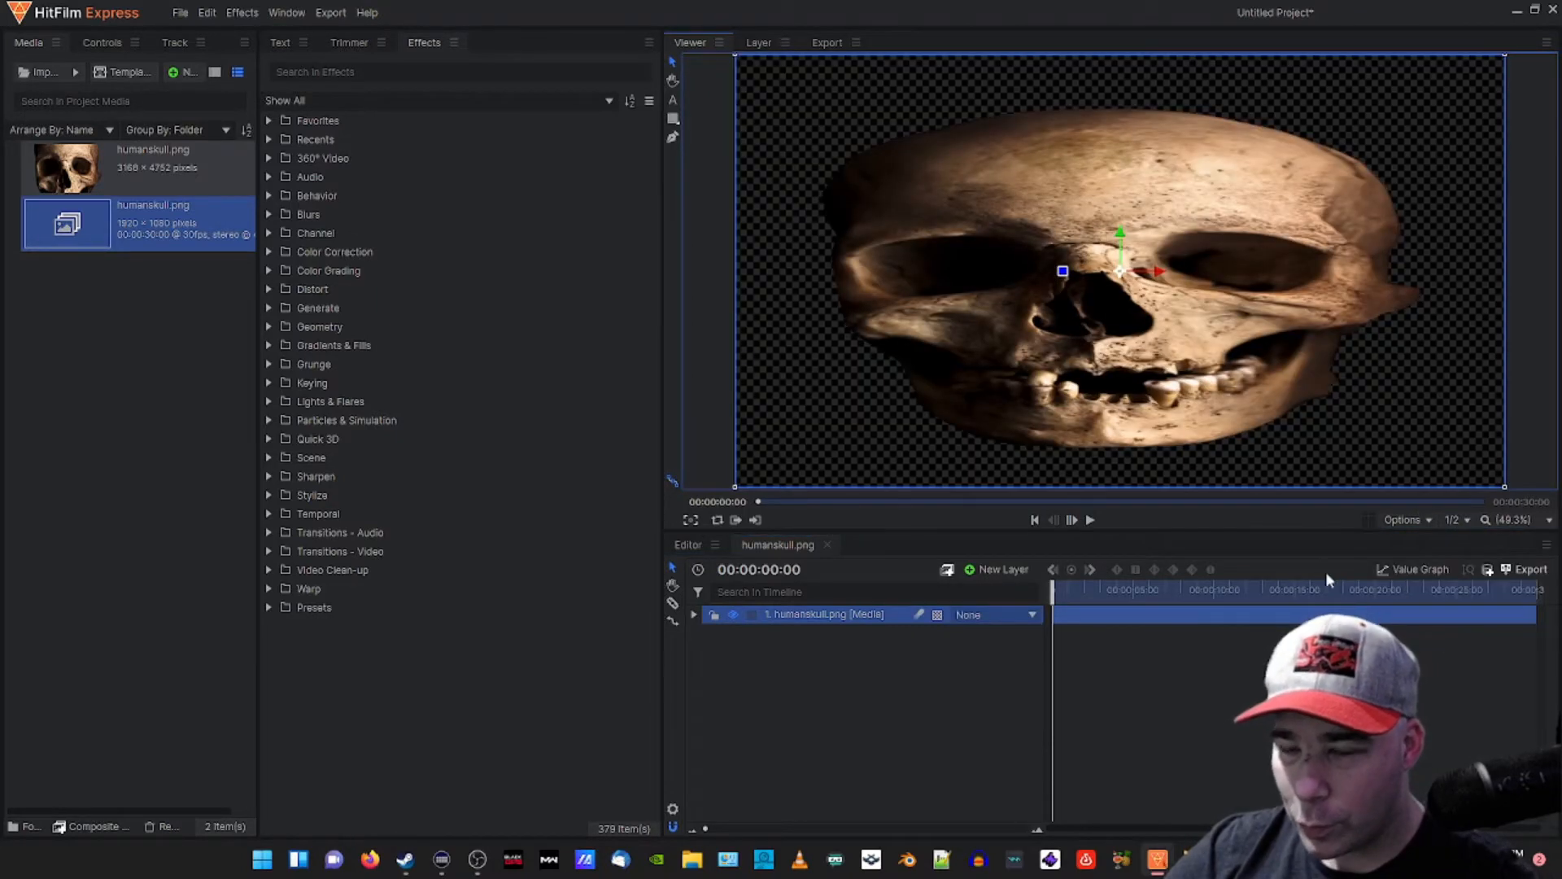
# - Set the skull layer's horizontal scale to 38.6% and link its scale proportions
pyautogui.click(694, 614)
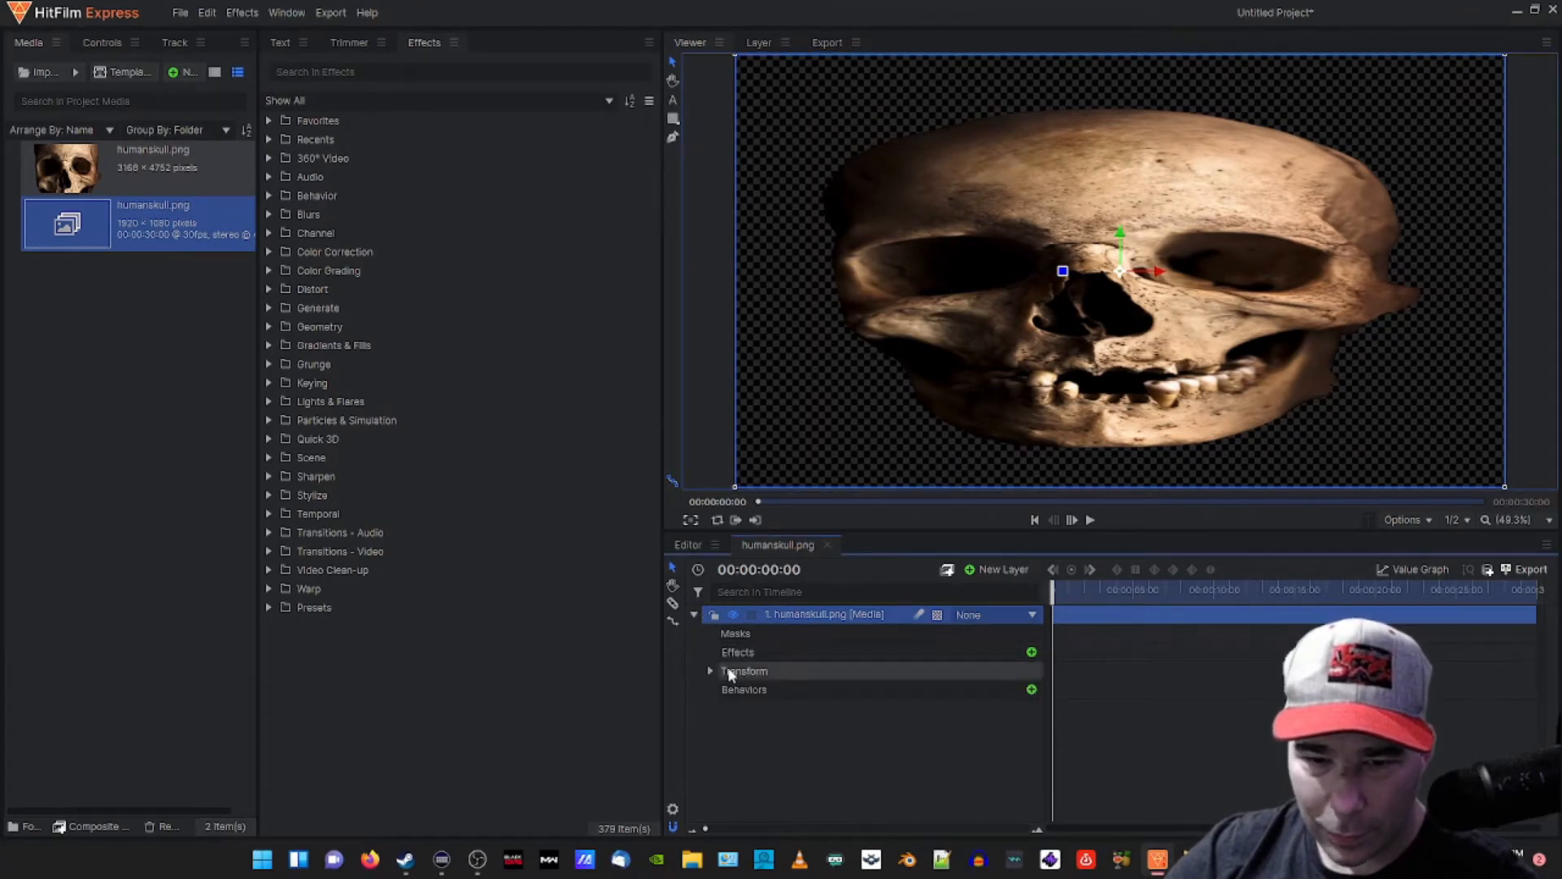
pyautogui.click(709, 673)
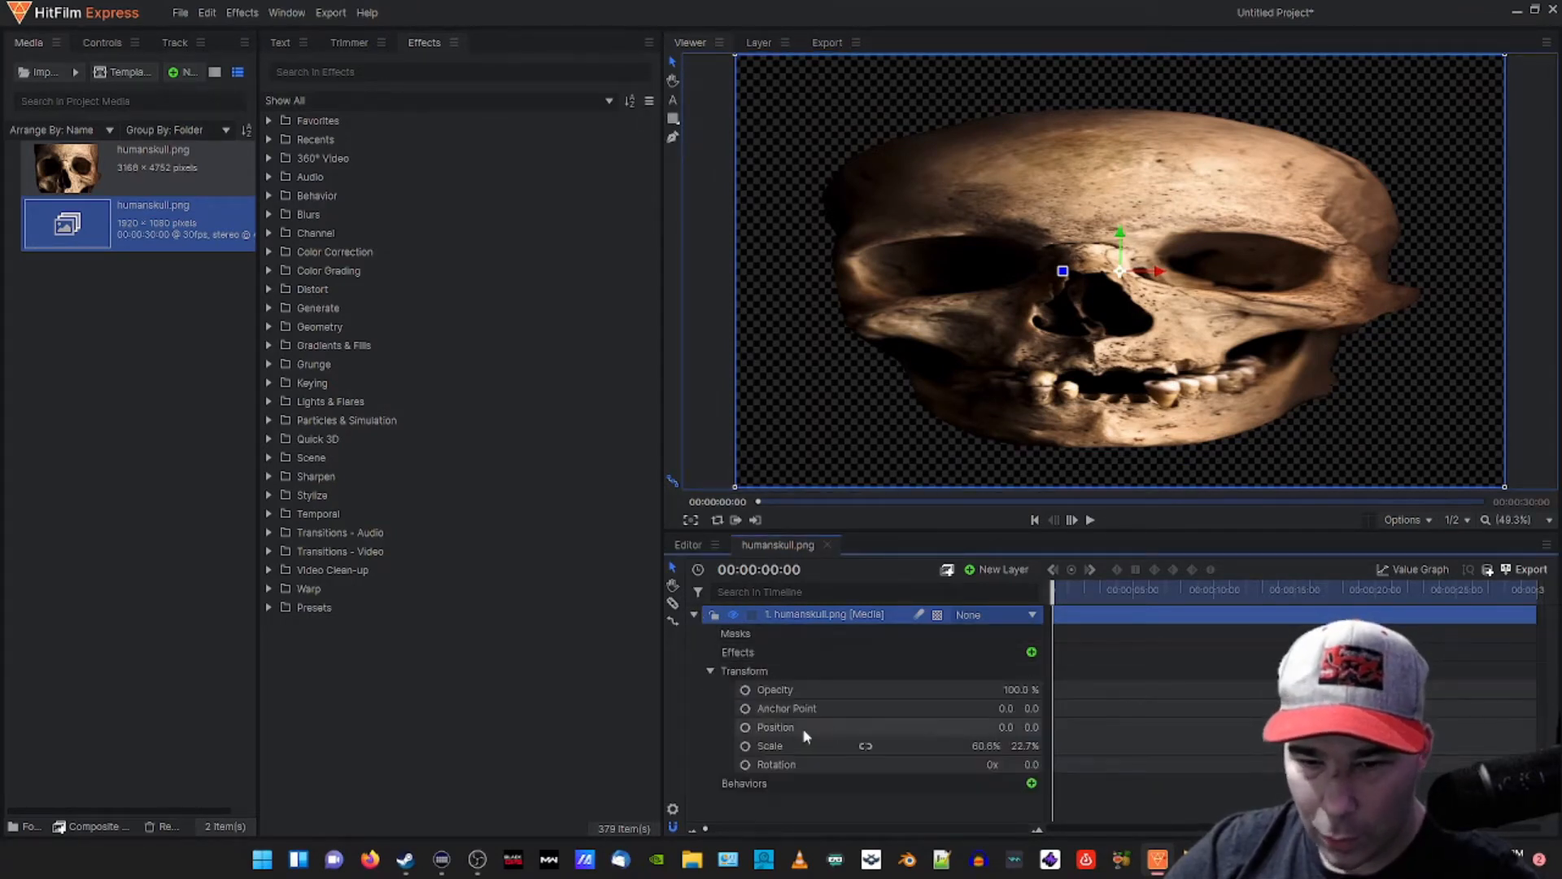
pyautogui.moveTo(986, 746); pyautogui.dragTo(968, 746)
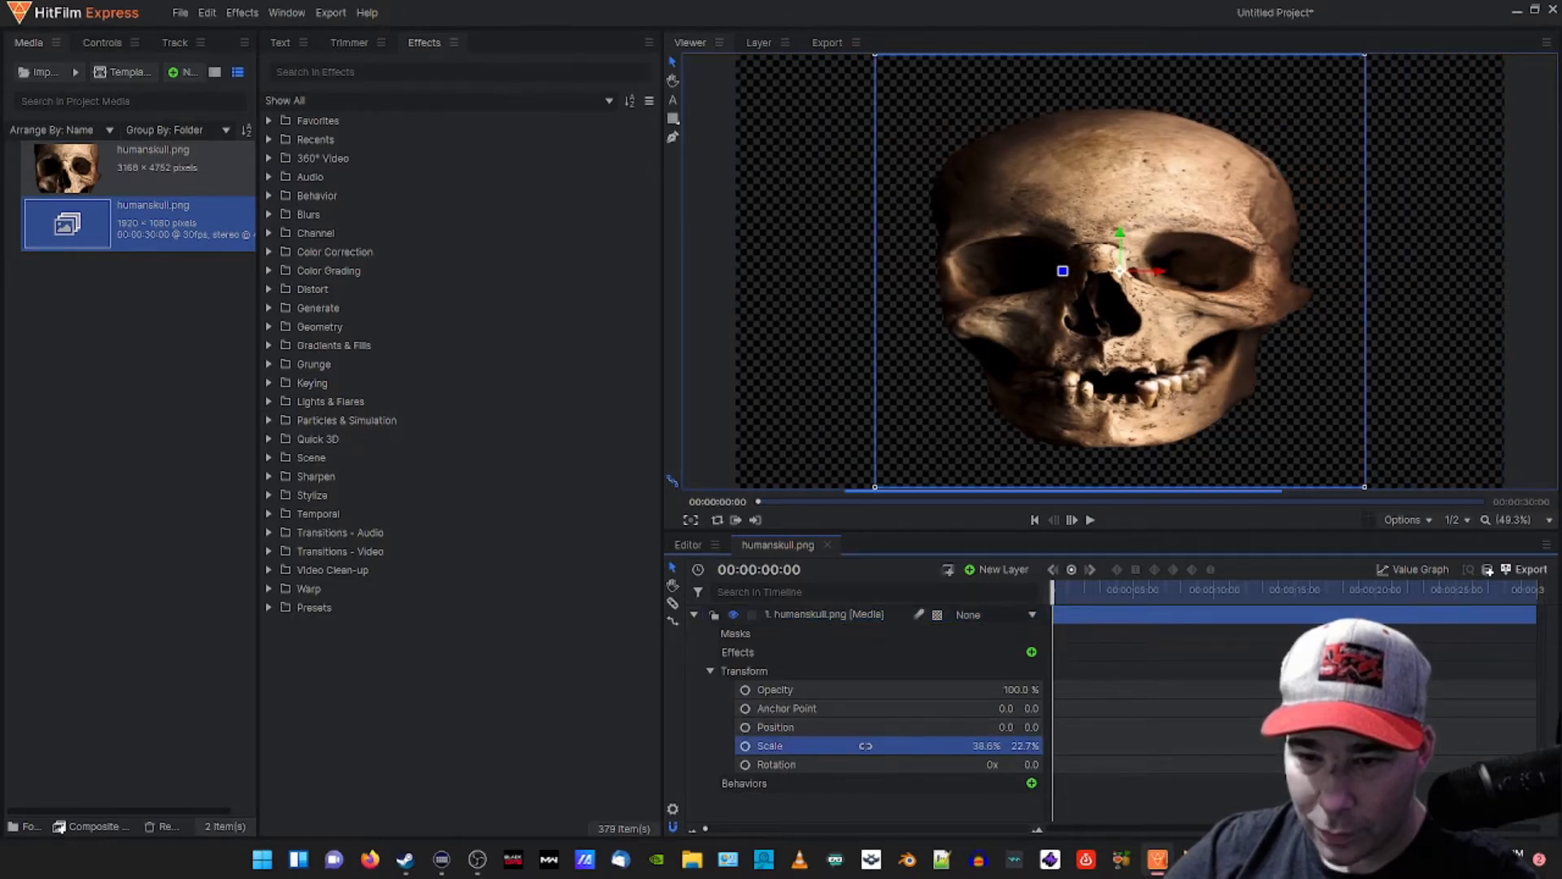
pyautogui.click(865, 745)
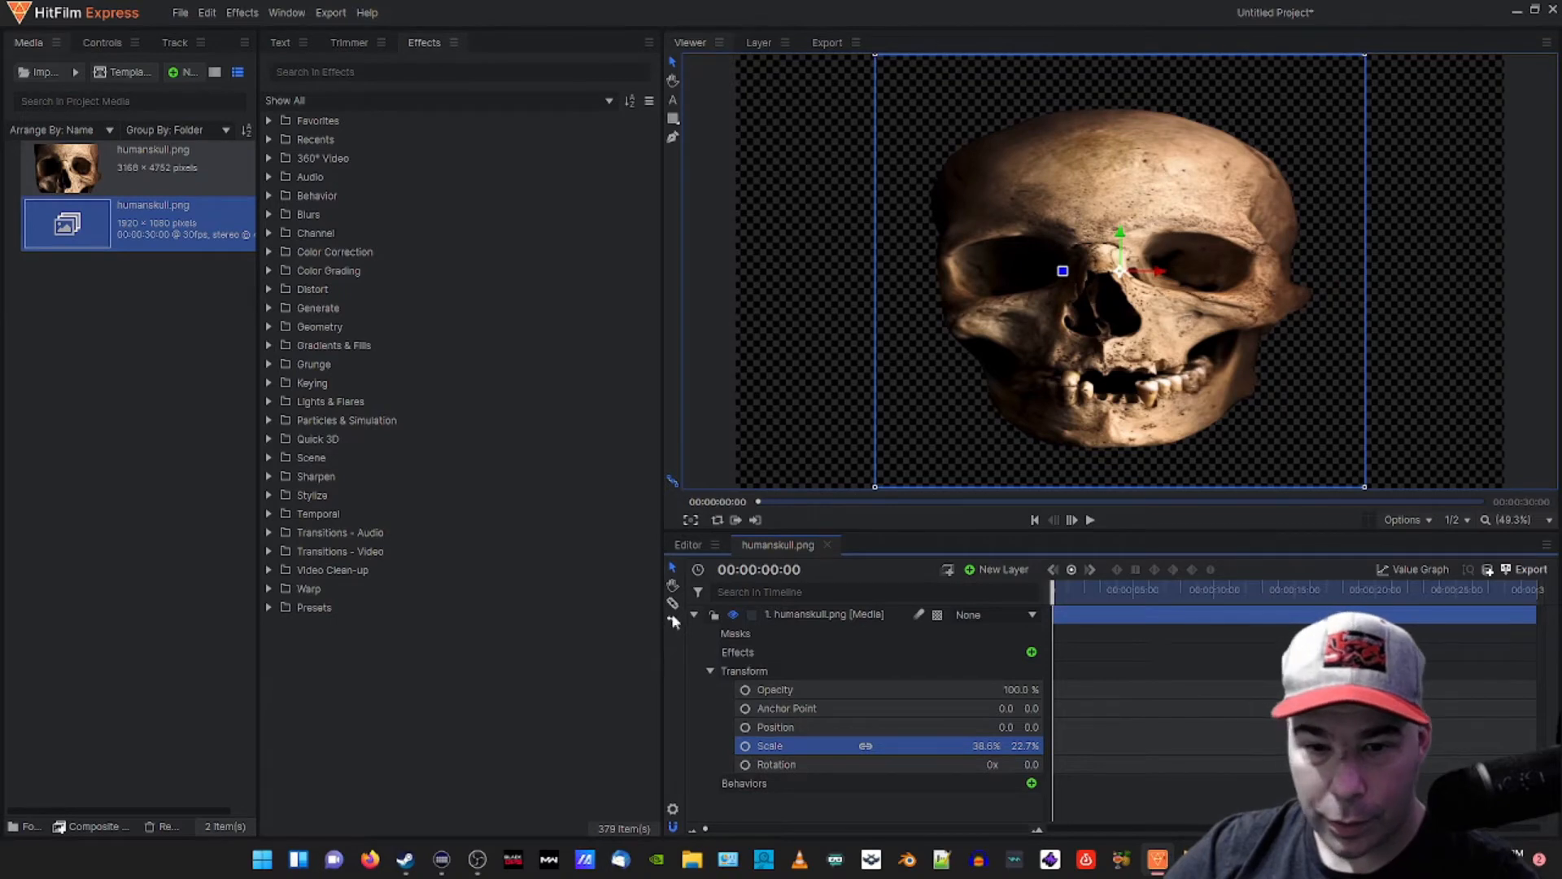
pyautogui.click(688, 545)
pyautogui.click(797, 544)
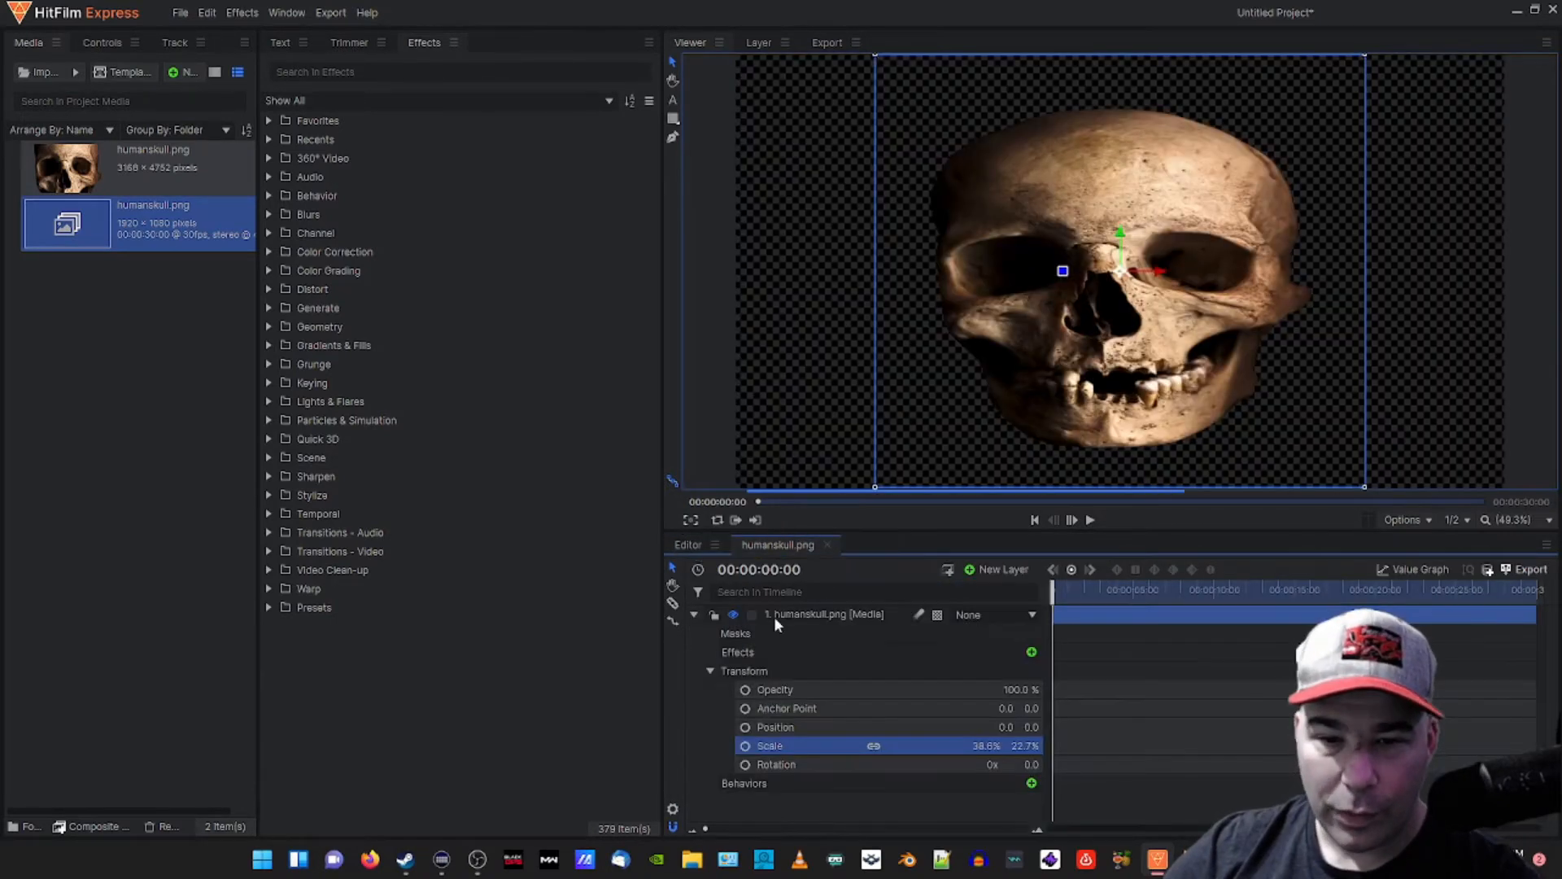
# - Duplicate the humanskull.png layer in the composite shot
pyautogui.click(693, 614)
pyautogui.click(778, 612)
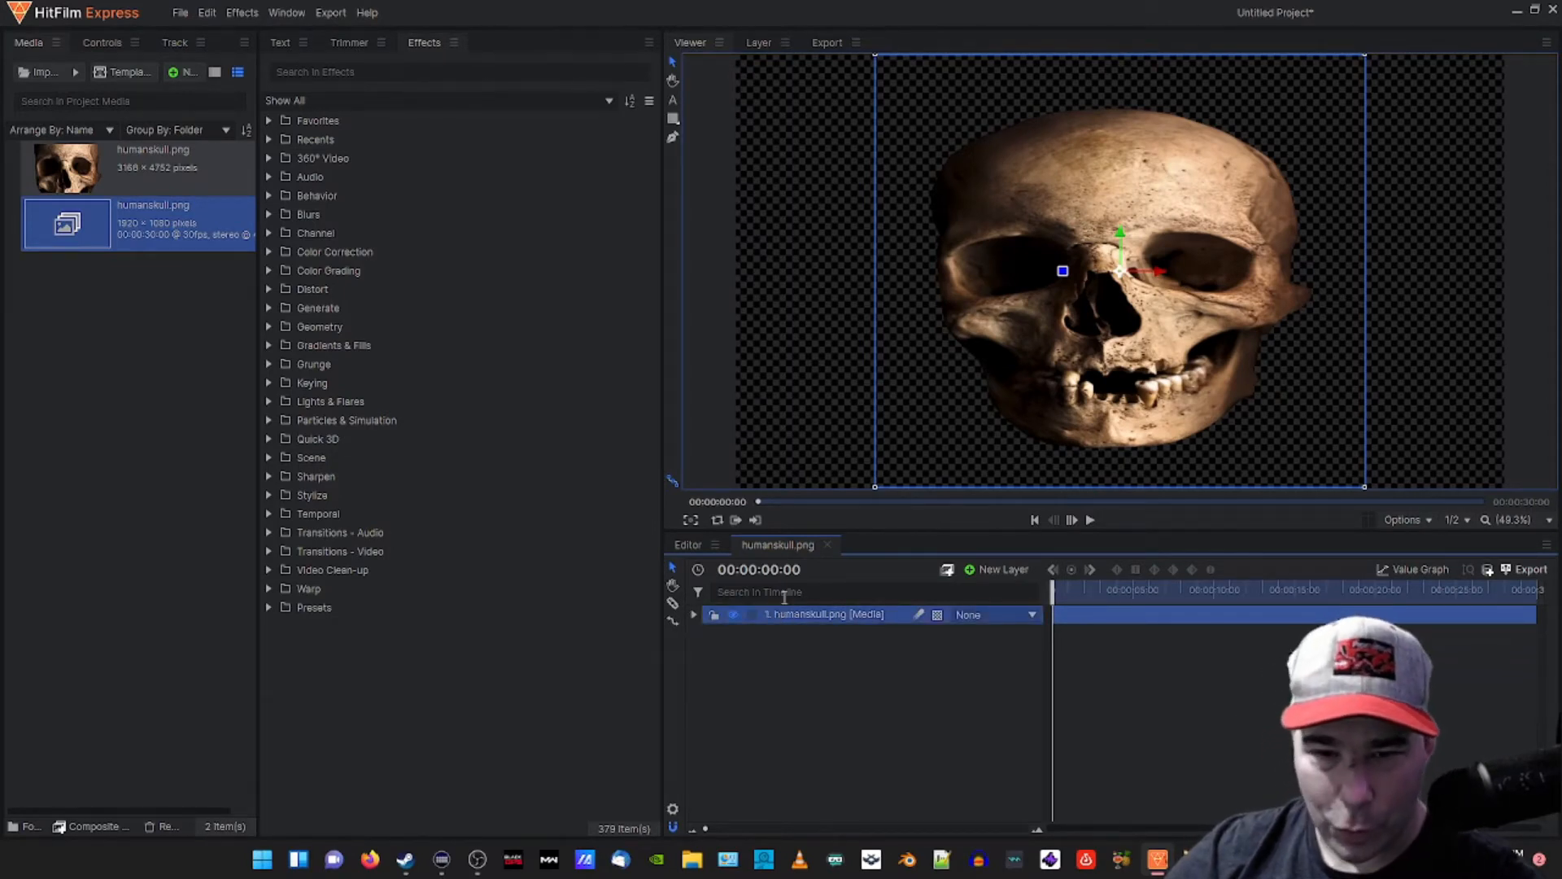
pyautogui.hotkey('ctrl', 'd')
pyautogui.click(787, 761)
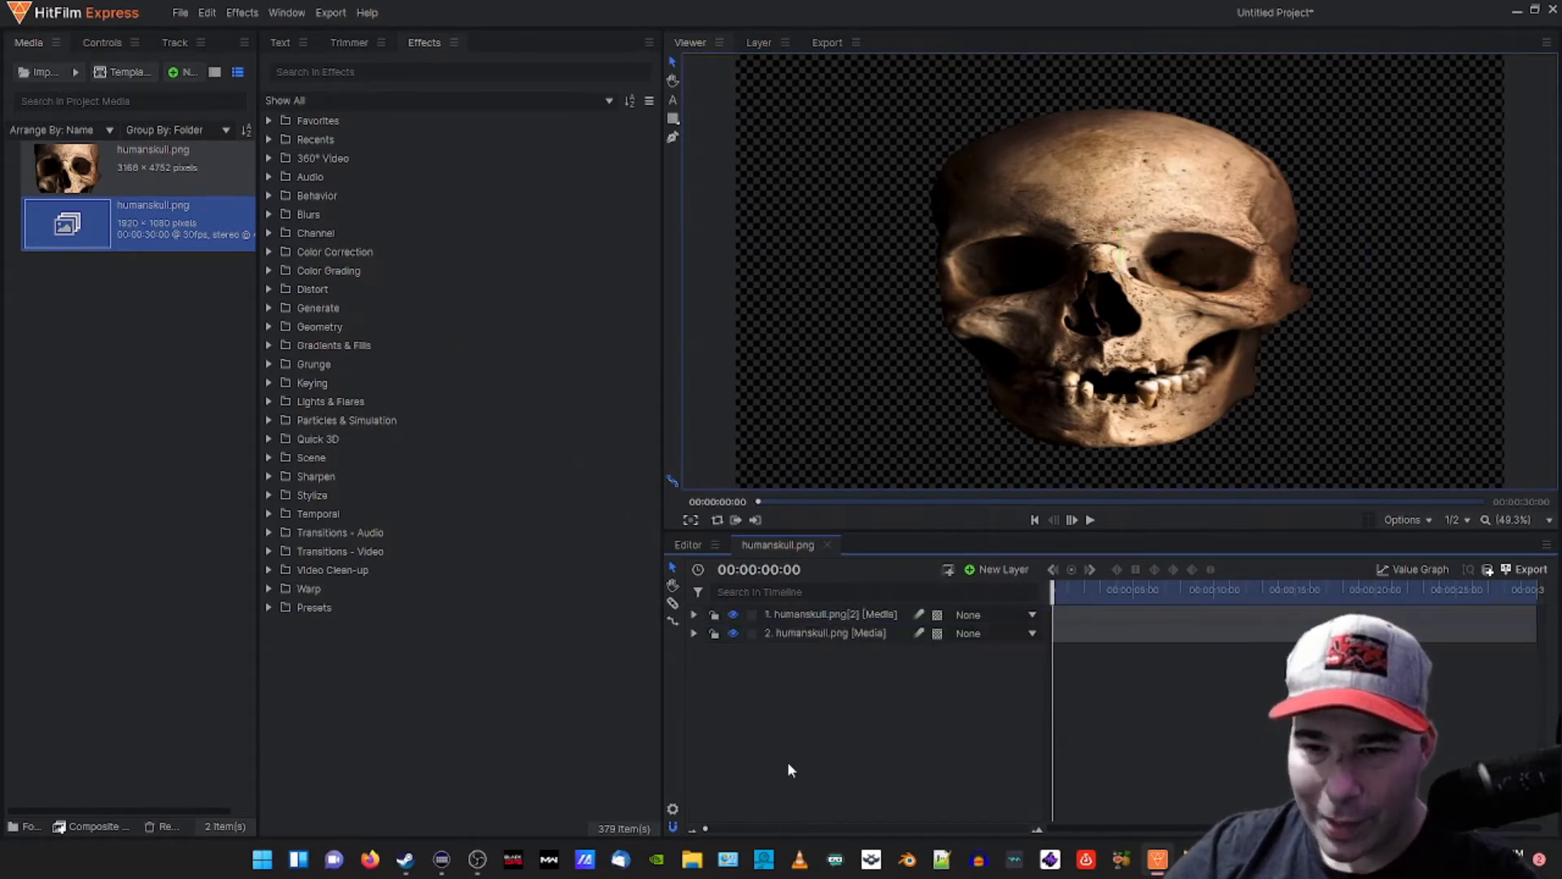
pyautogui.rightClick(819, 618)
pyautogui.click(822, 701)
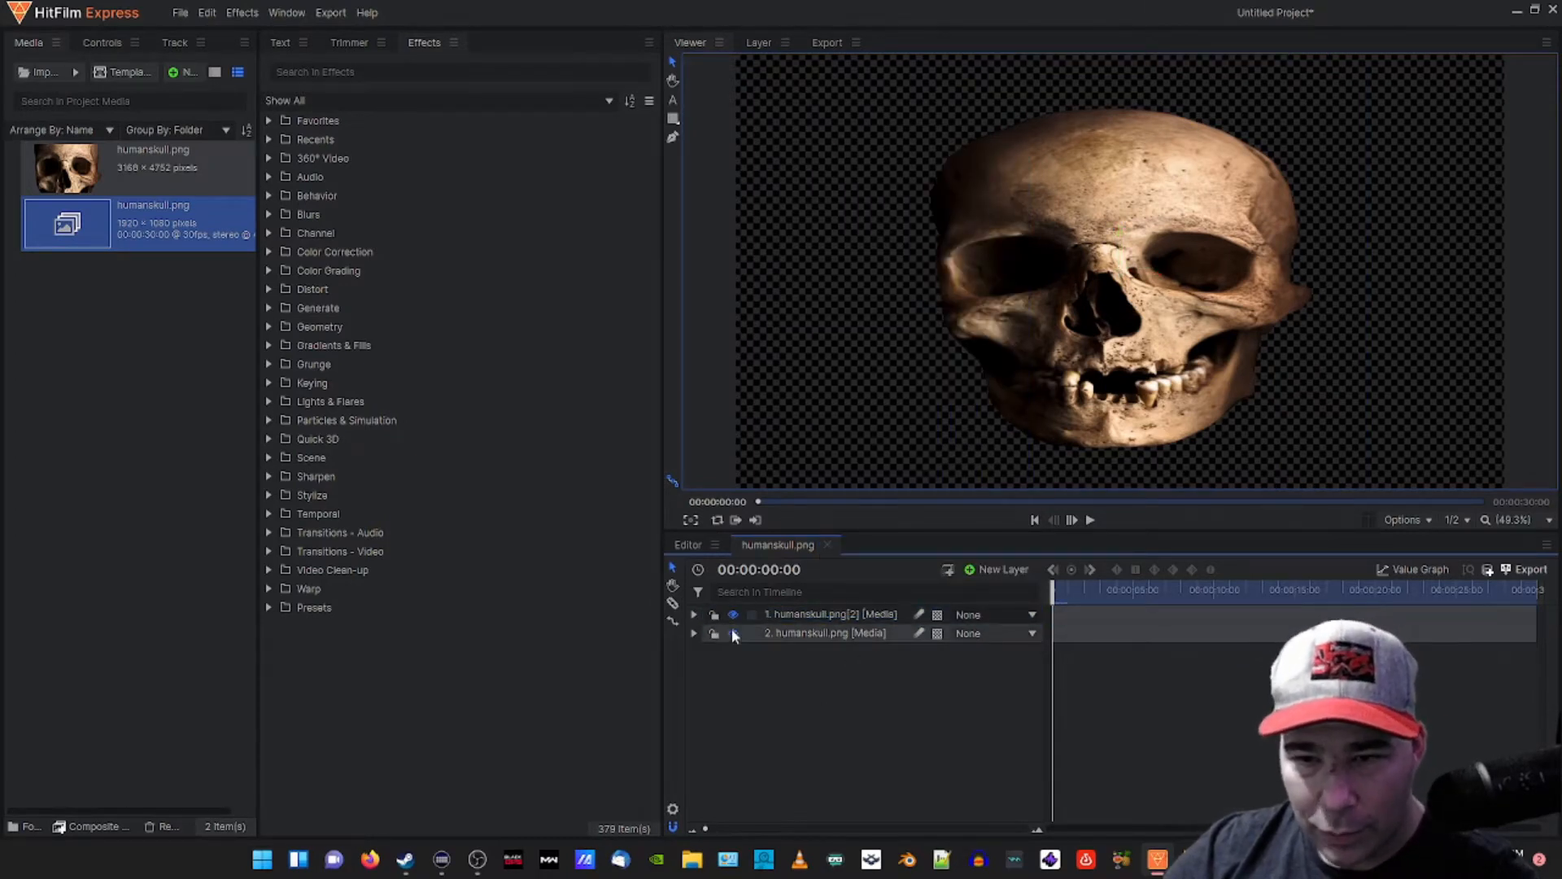
# - Search the effects for "atomi" to locate the Atomic Particle effect
pyautogui.click(381, 79)
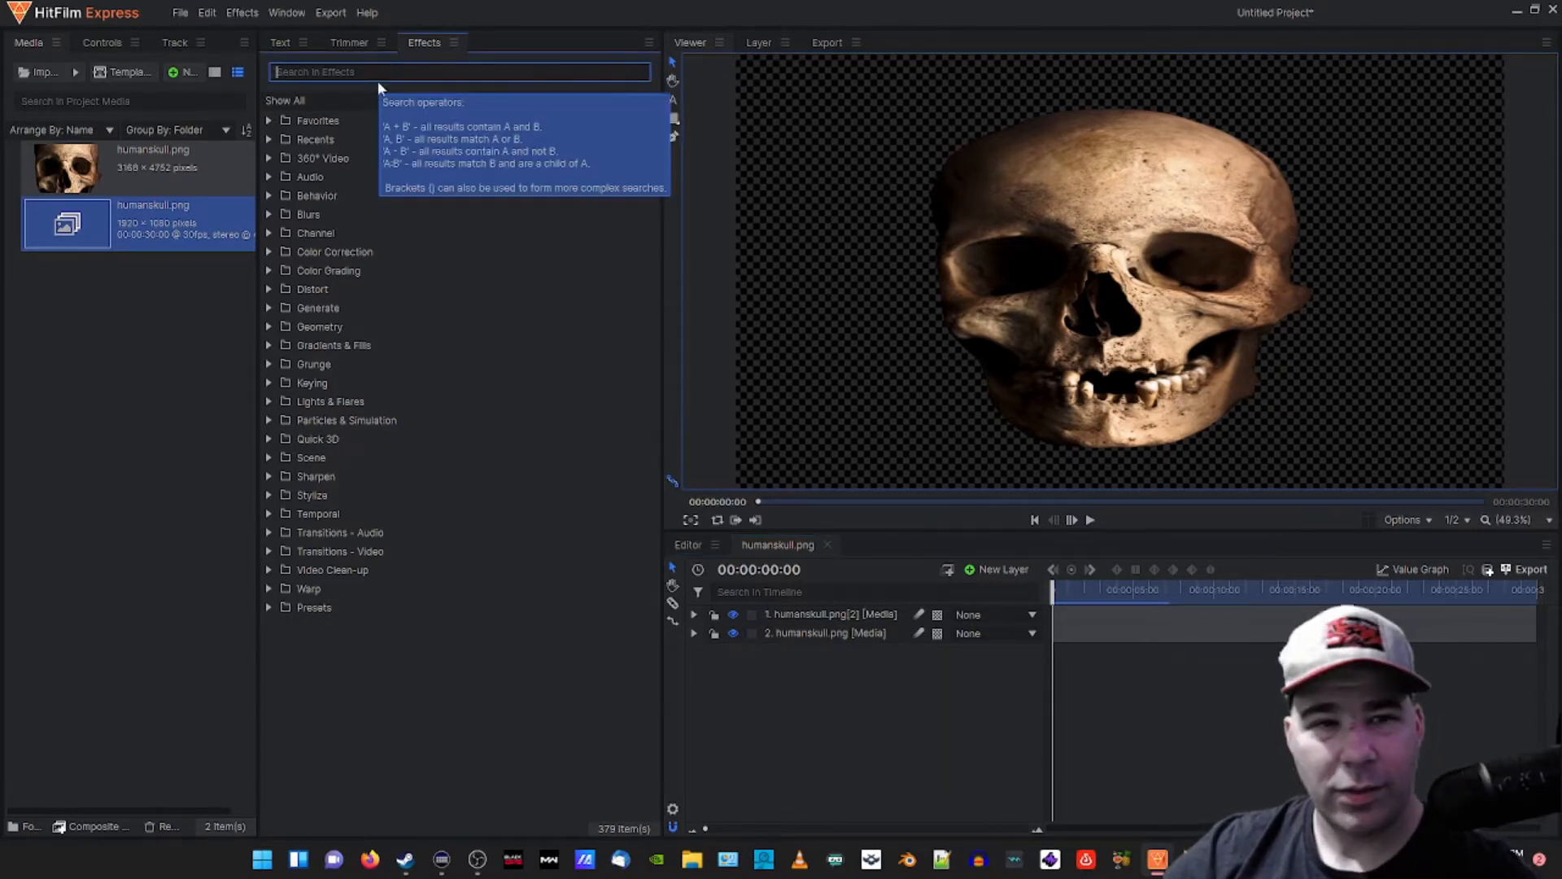
pyautogui.write('atom')
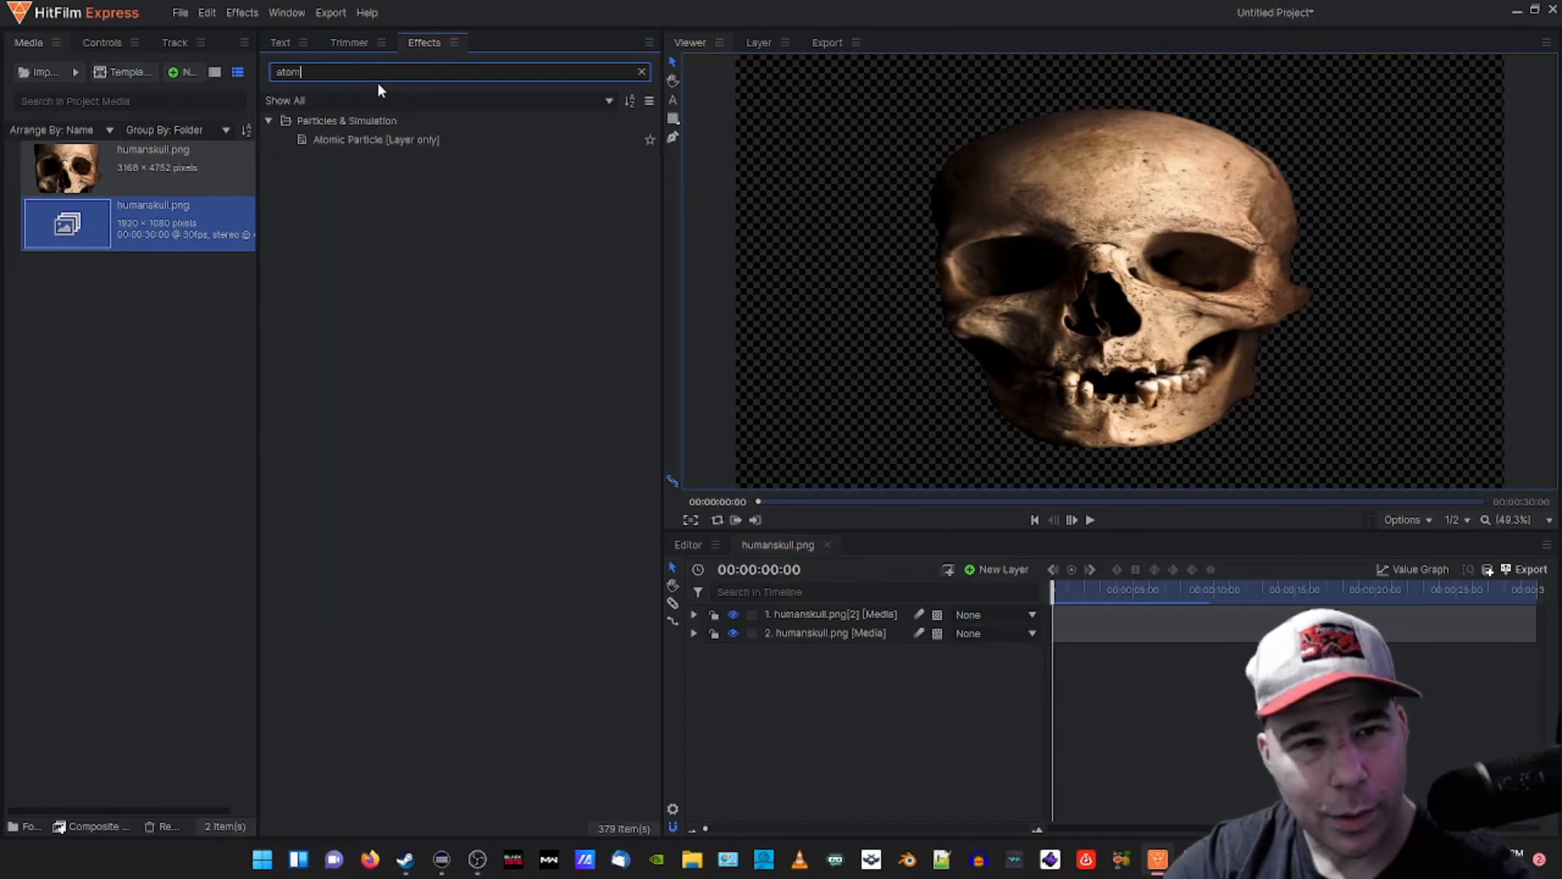
pyautogui.write('i')
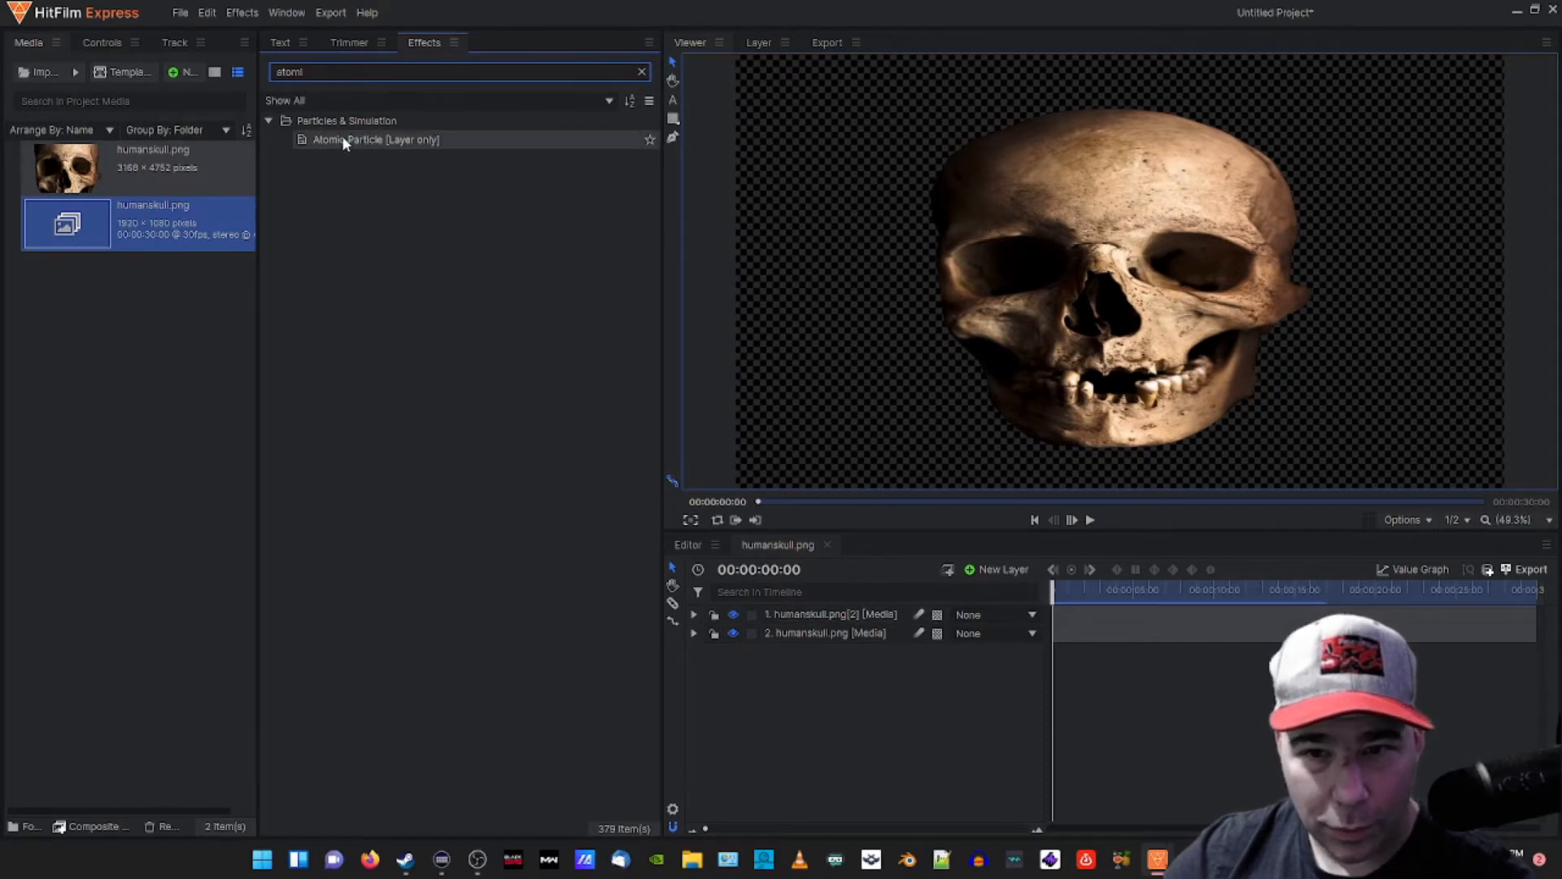
pyautogui.moveTo(342, 136); pyautogui.dragTo(883, 612)
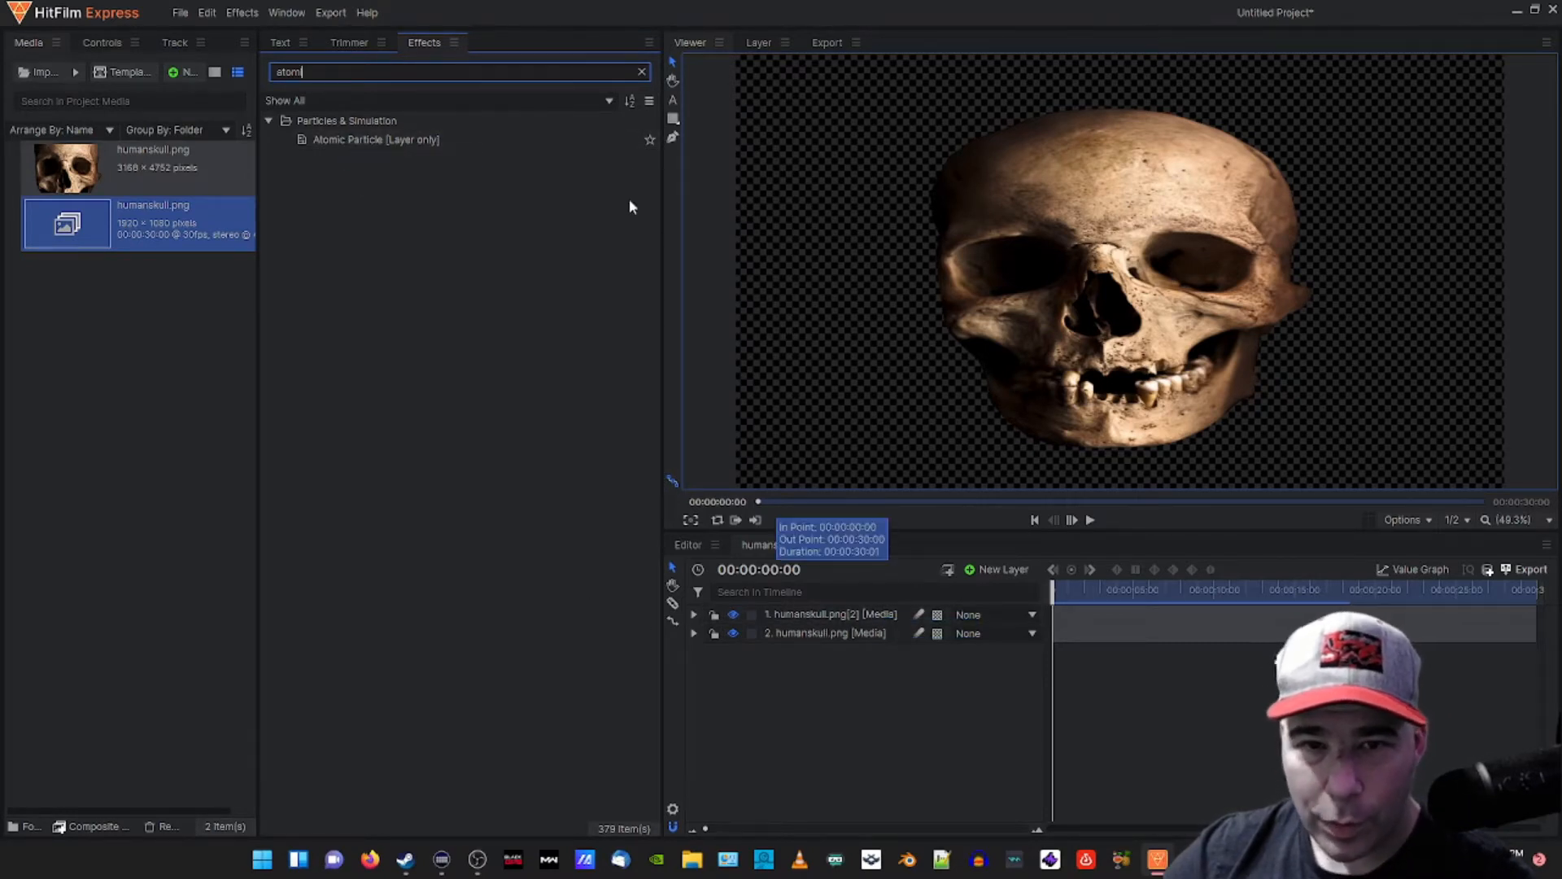
# - Draw a closed freehand mask on the duplicate skull layer around the temple, outer eye socket edge and cheekbone on the image's right side
pyautogui.click(672, 138)
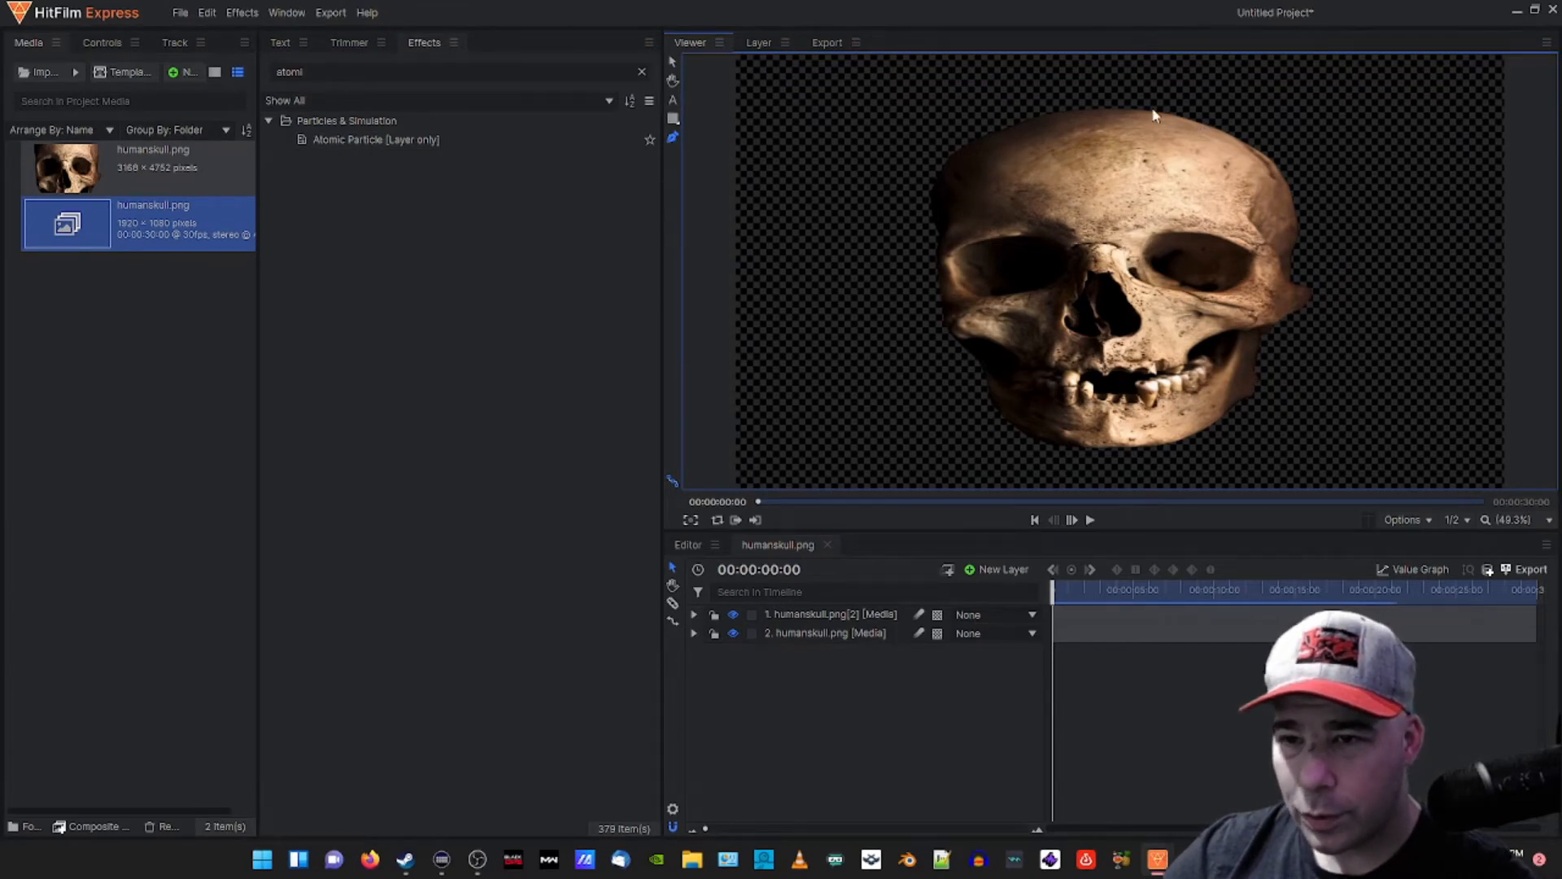
pyautogui.click(1263, 153)
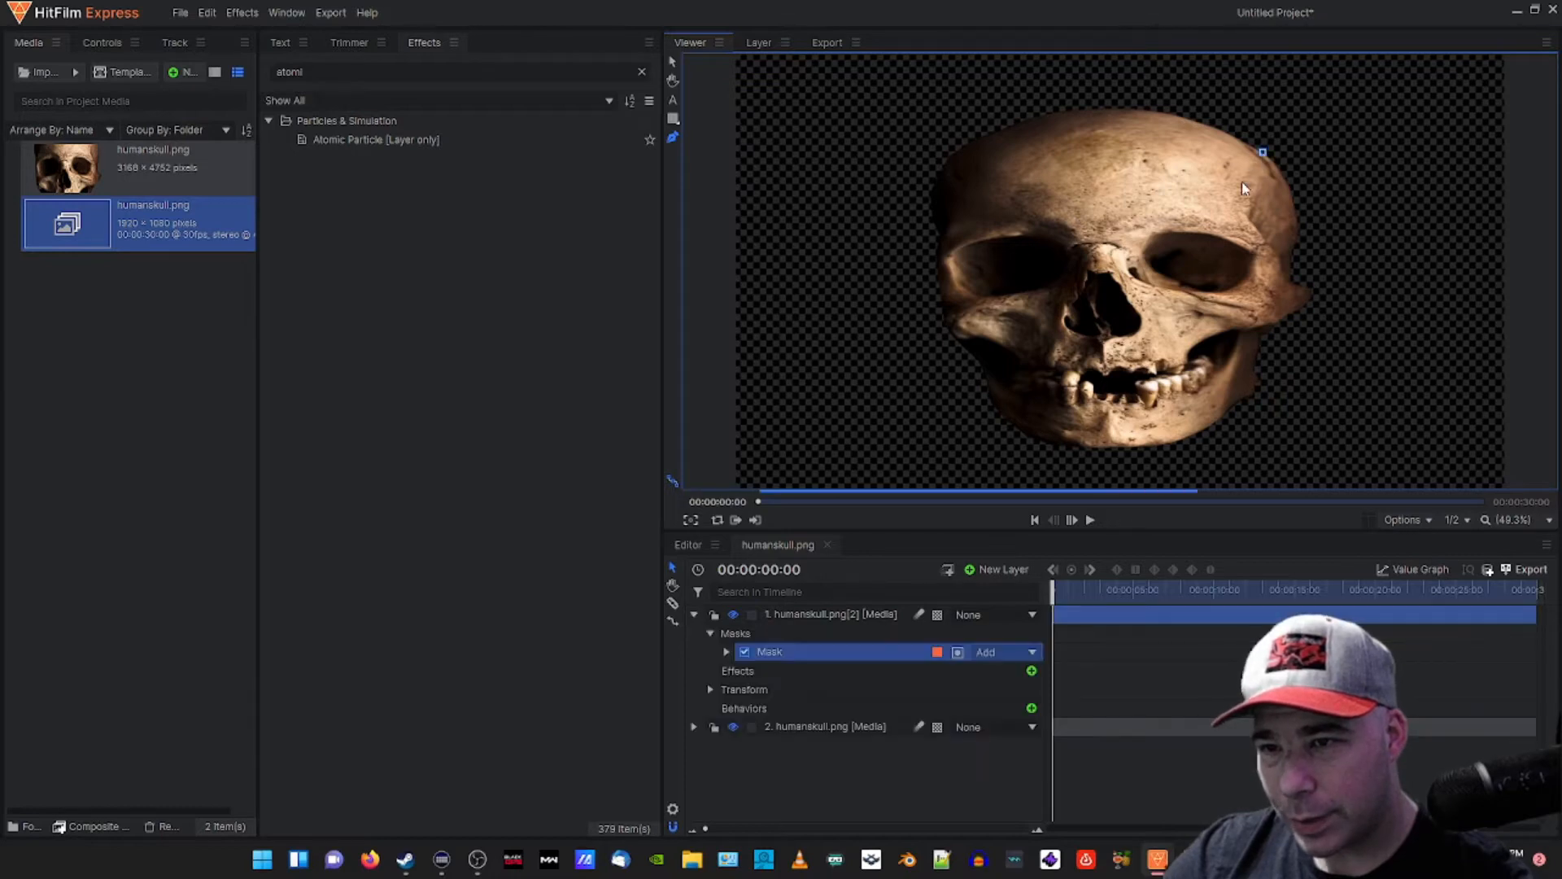
pyautogui.click(1234, 220)
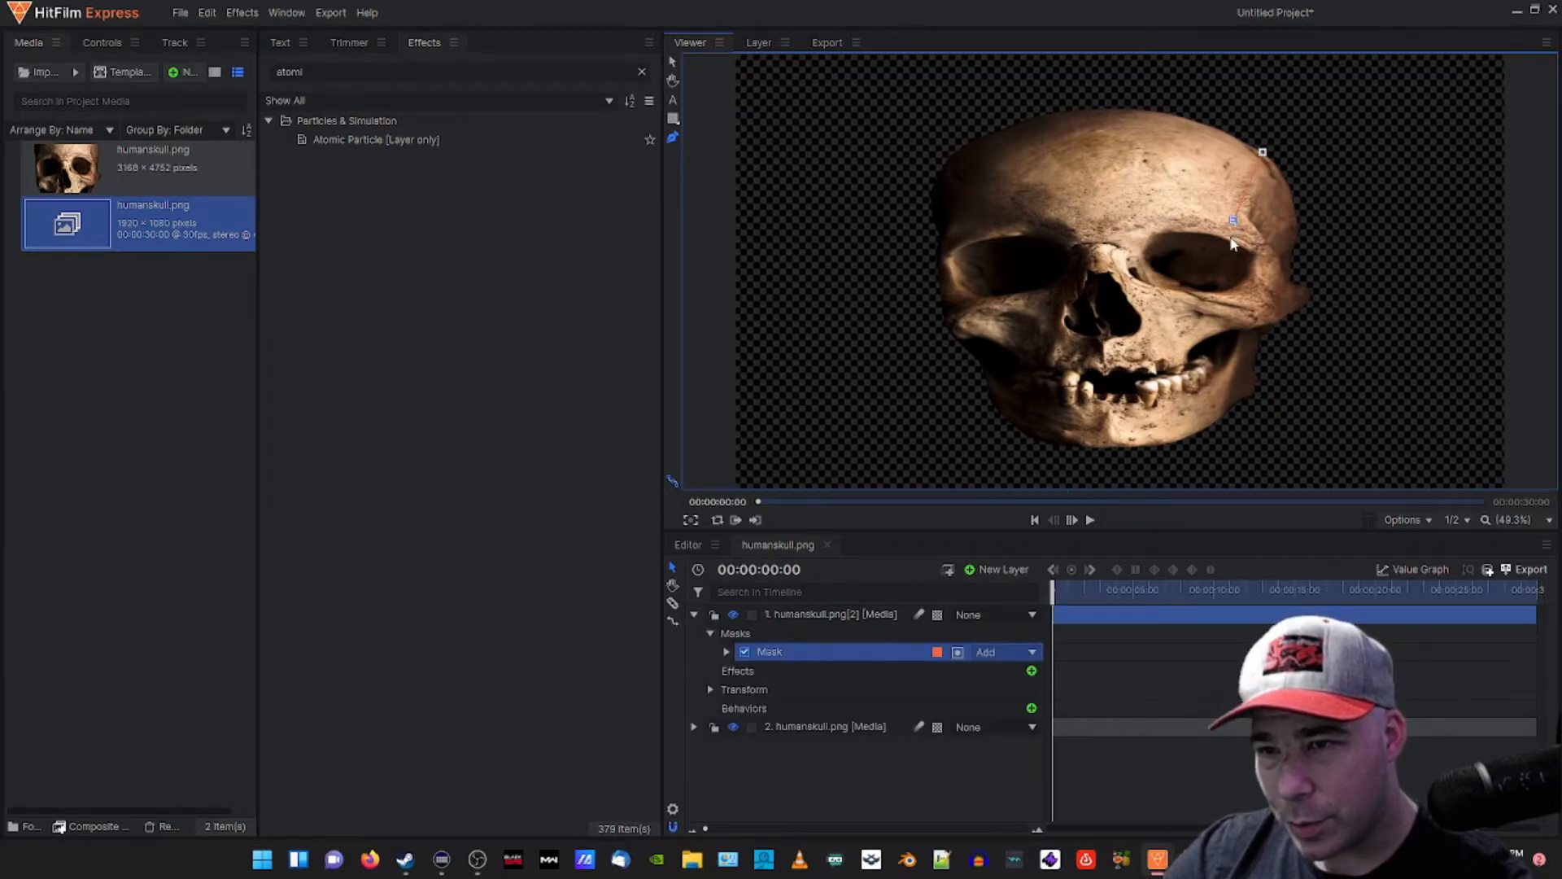
pyautogui.click(1245, 250)
pyautogui.click(1249, 263)
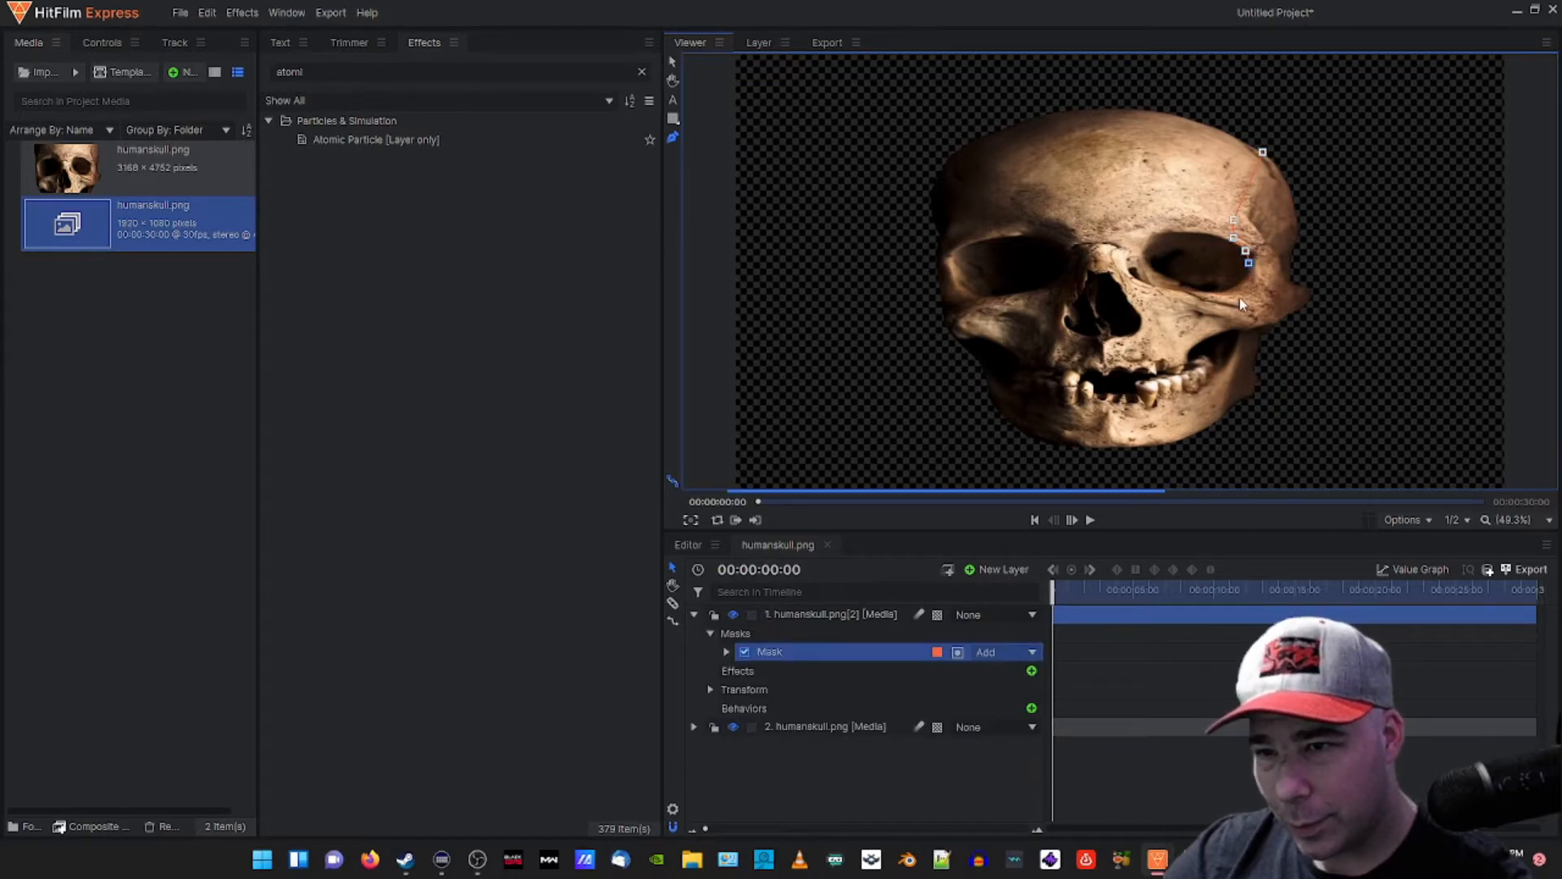
pyautogui.click(1238, 301)
pyautogui.click(1253, 320)
pyautogui.click(1282, 316)
pyautogui.click(1297, 309)
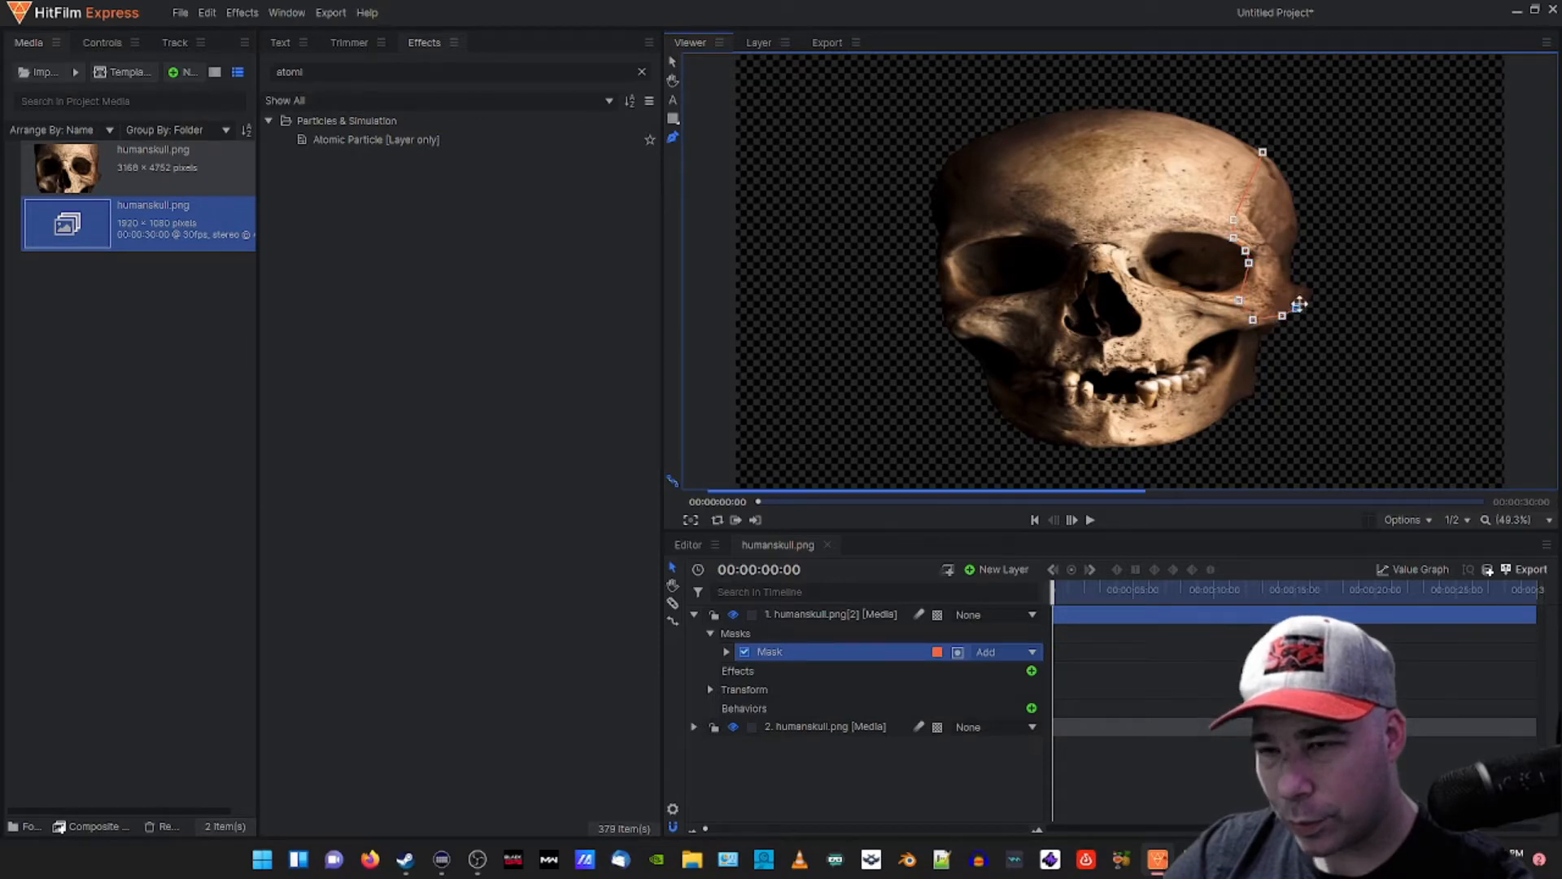
pyautogui.click(1313, 288)
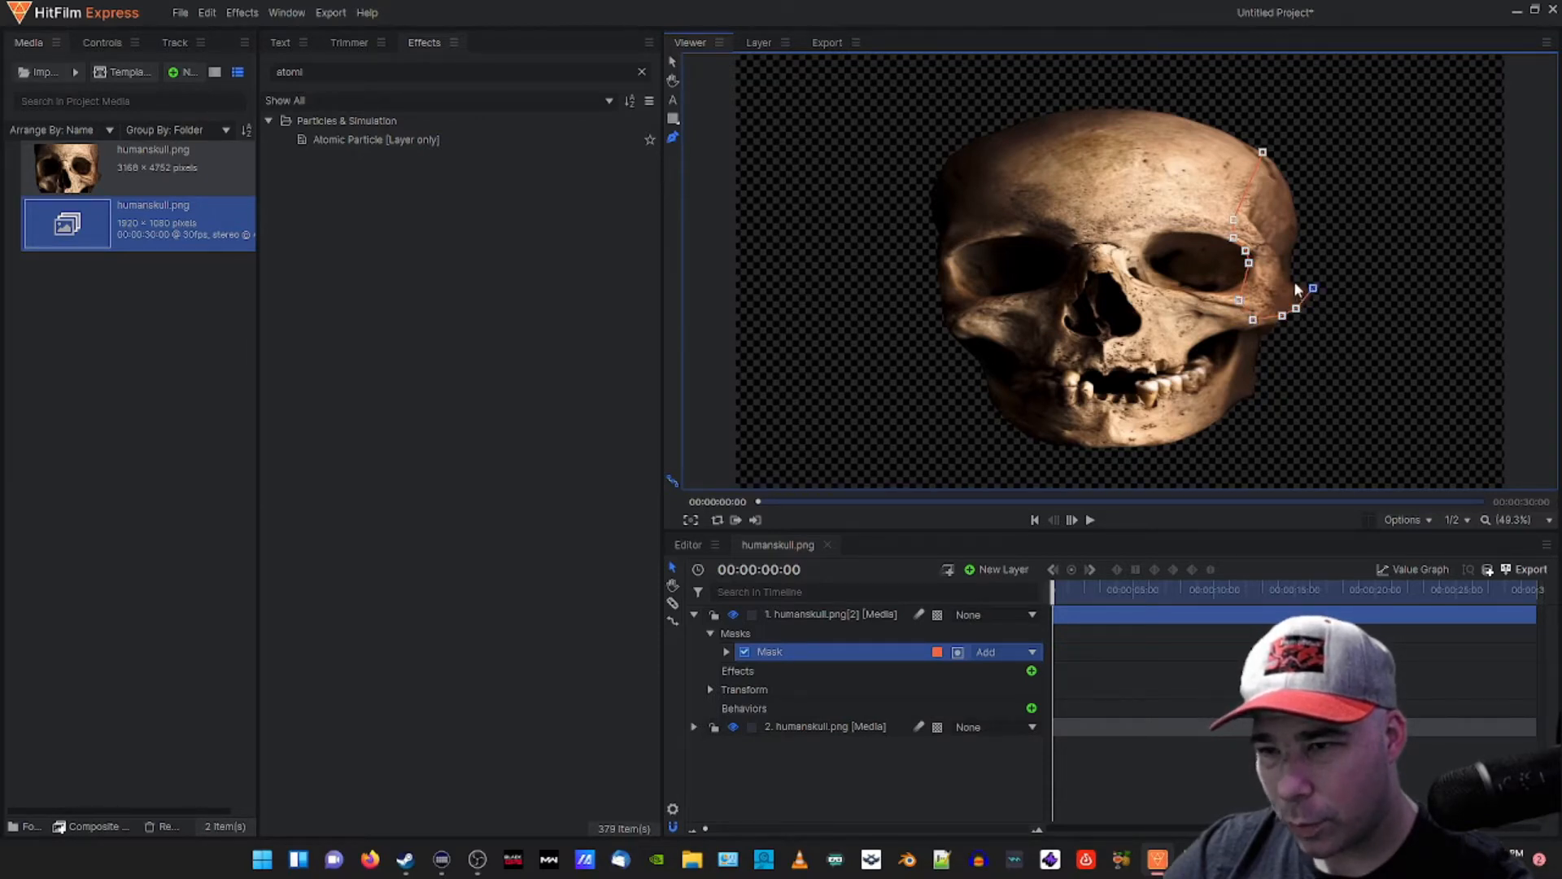
pyautogui.click(1294, 282)
pyautogui.click(1287, 270)
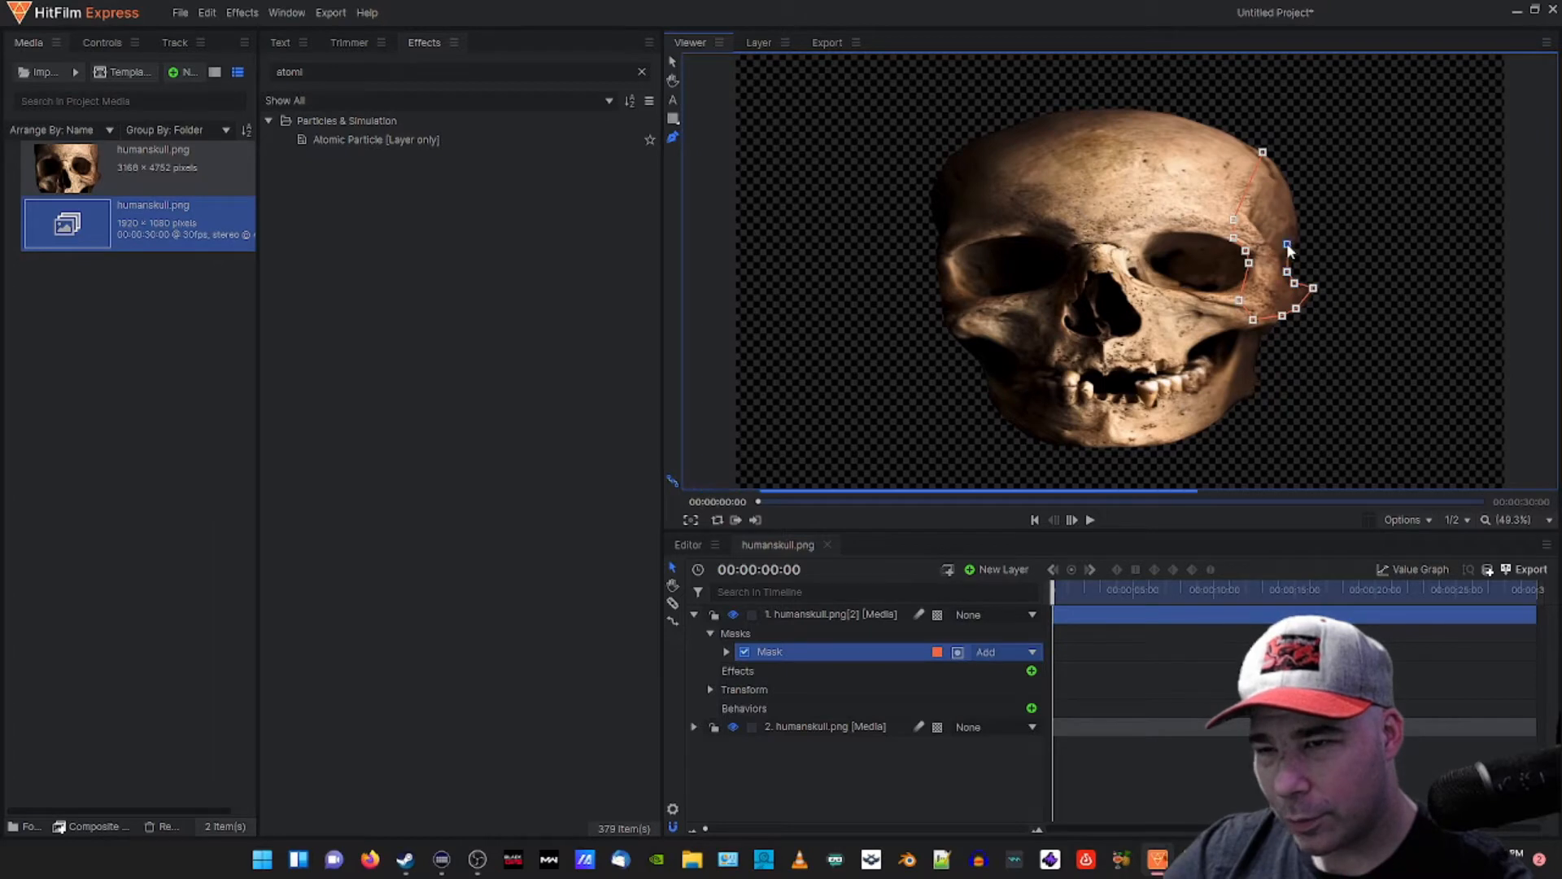
pyautogui.click(1287, 243)
pyautogui.click(1294, 227)
pyautogui.click(1284, 193)
pyautogui.click(1271, 159)
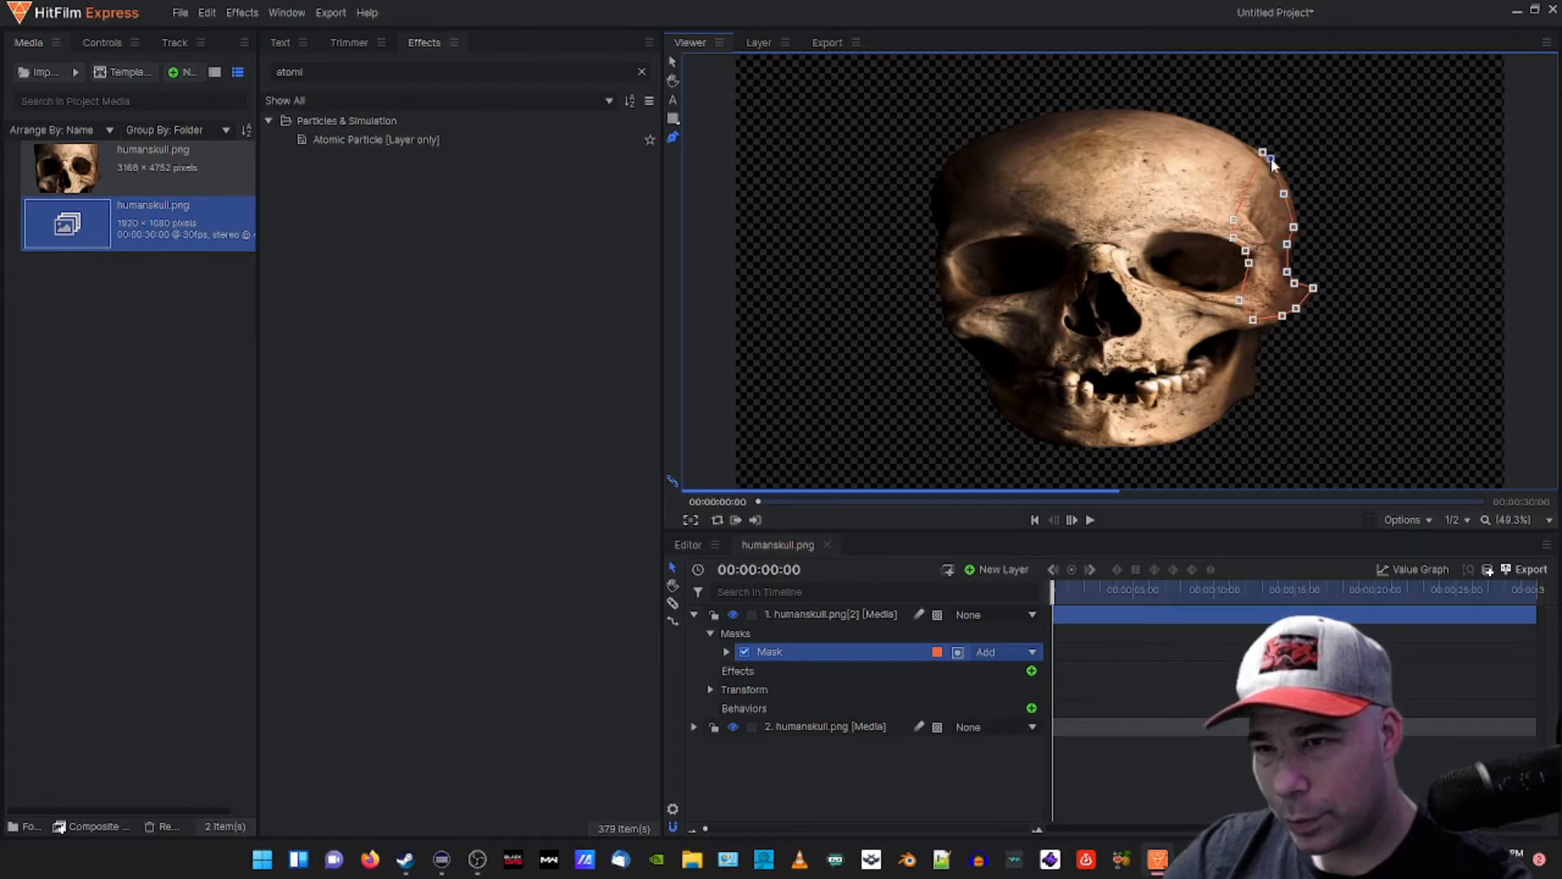
pyautogui.click(1264, 153)
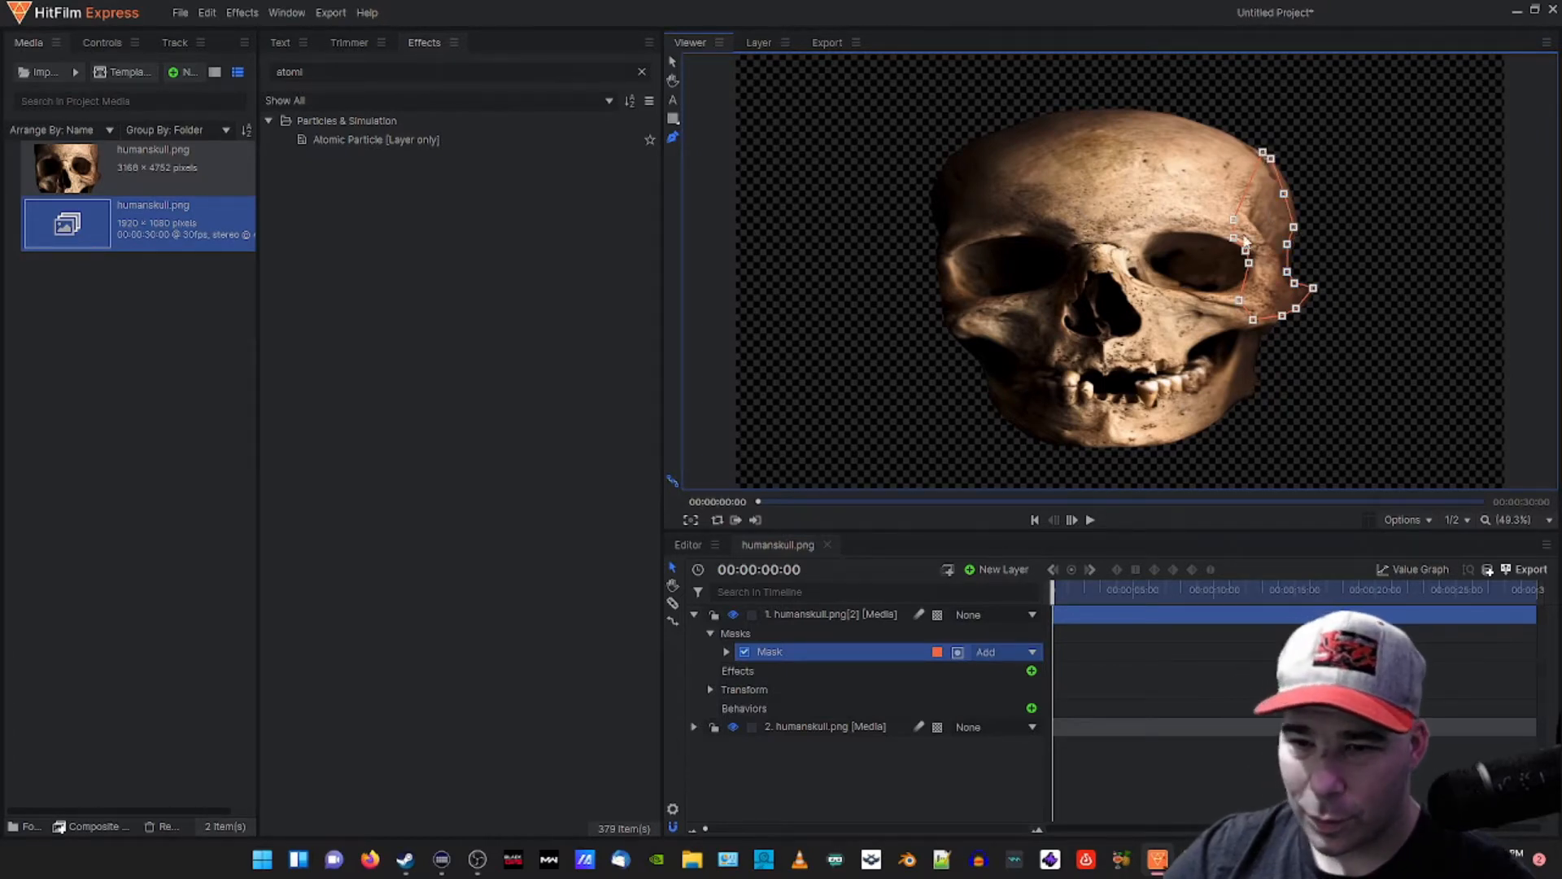
# - Hide the original humanskull.png layer and apply the Atomic Particle effect to the masked duplicate layer
pyautogui.click(732, 726)
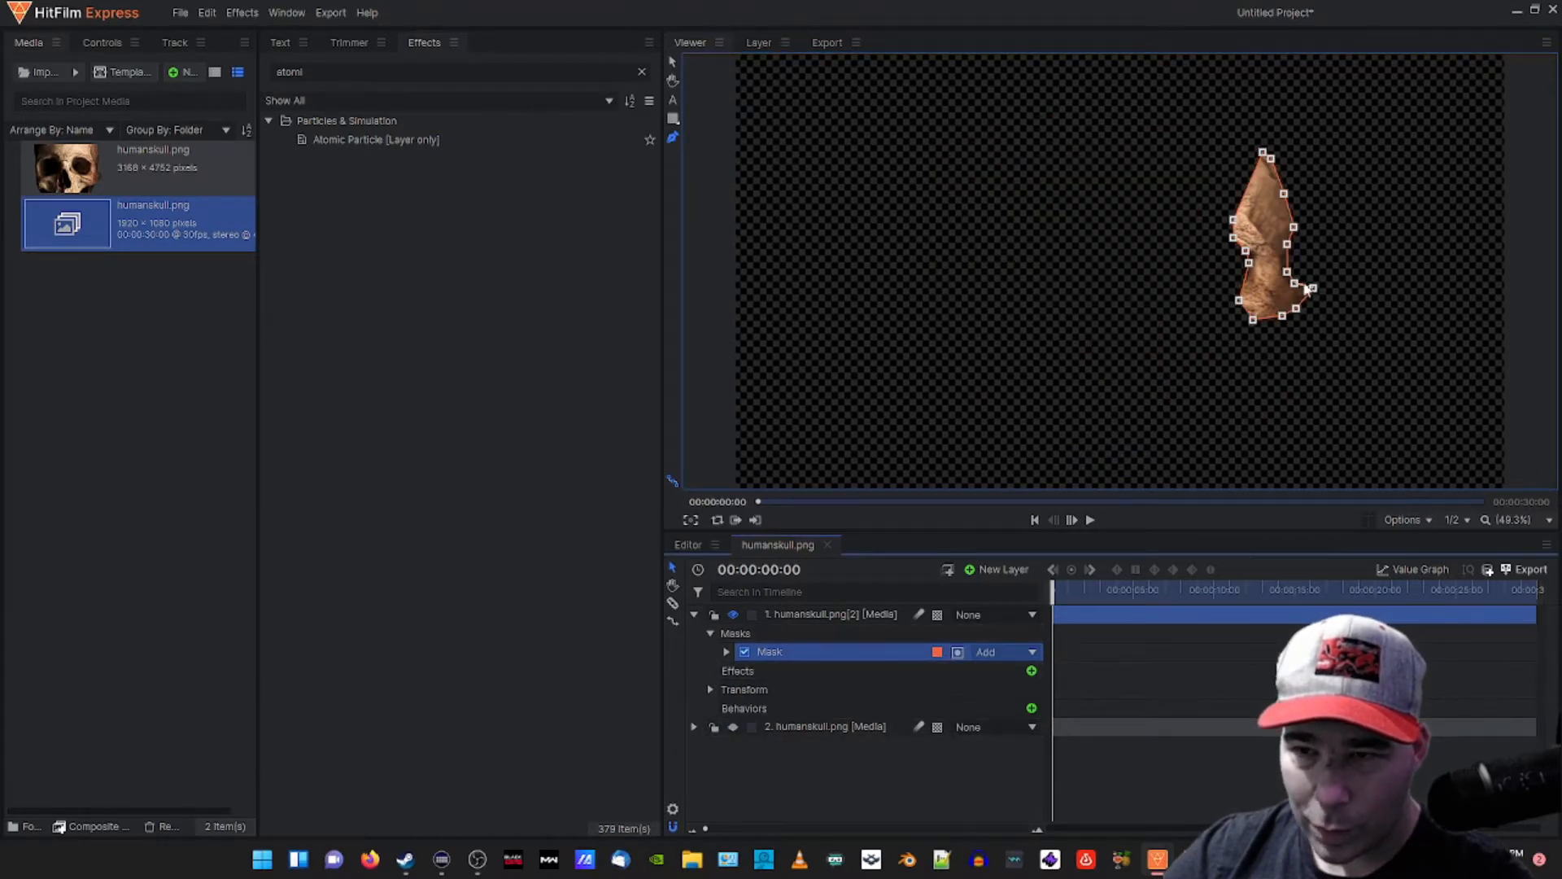
pyautogui.click(839, 619)
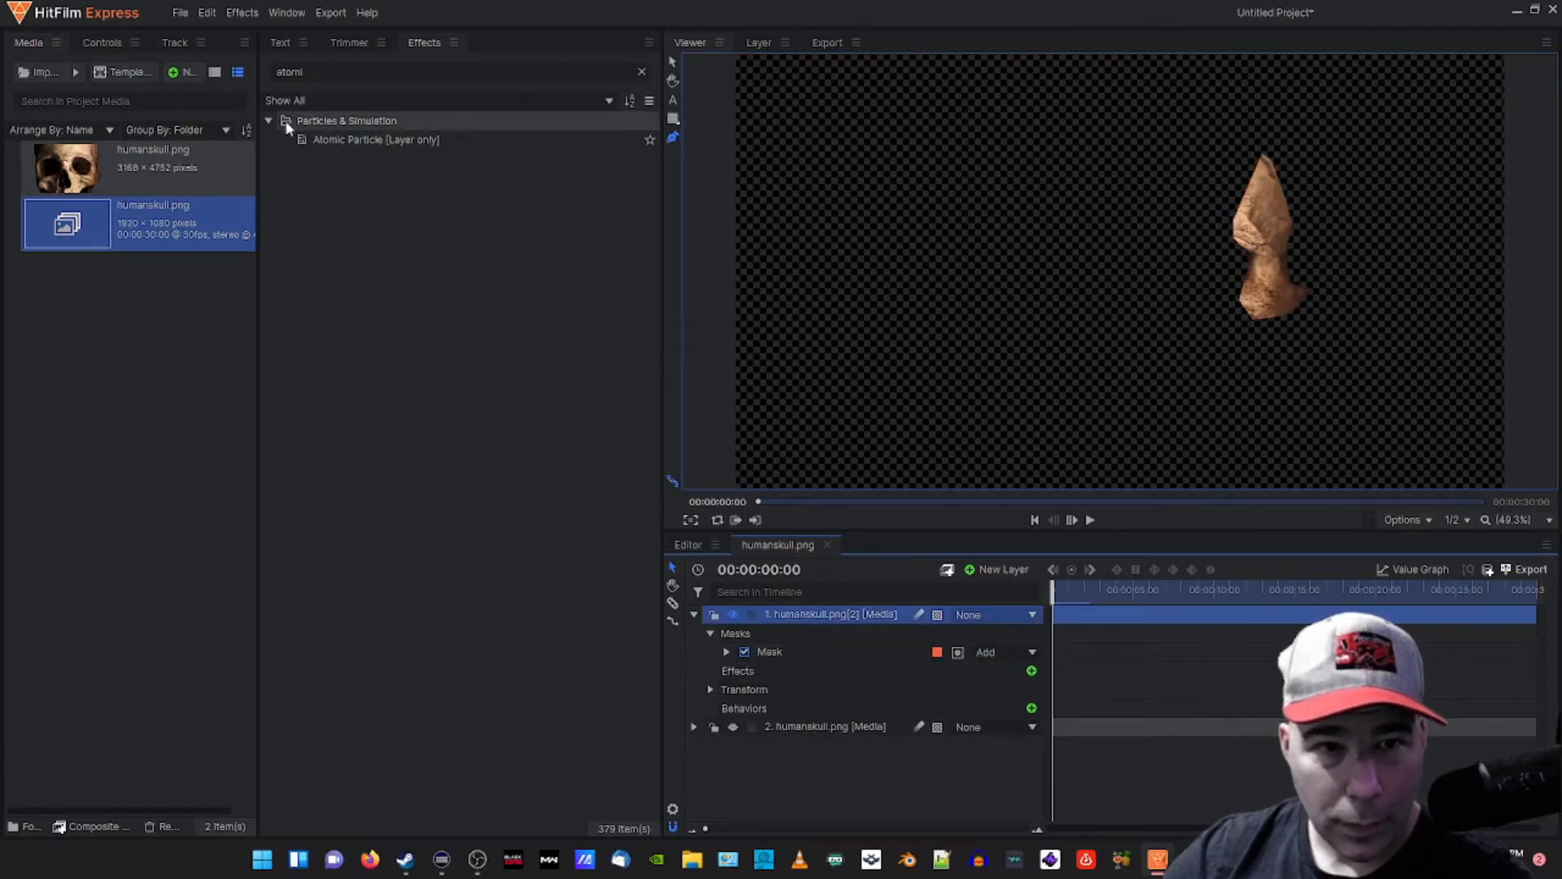
pyautogui.click(323, 141)
pyautogui.moveTo(323, 141); pyautogui.dragTo(777, 477)
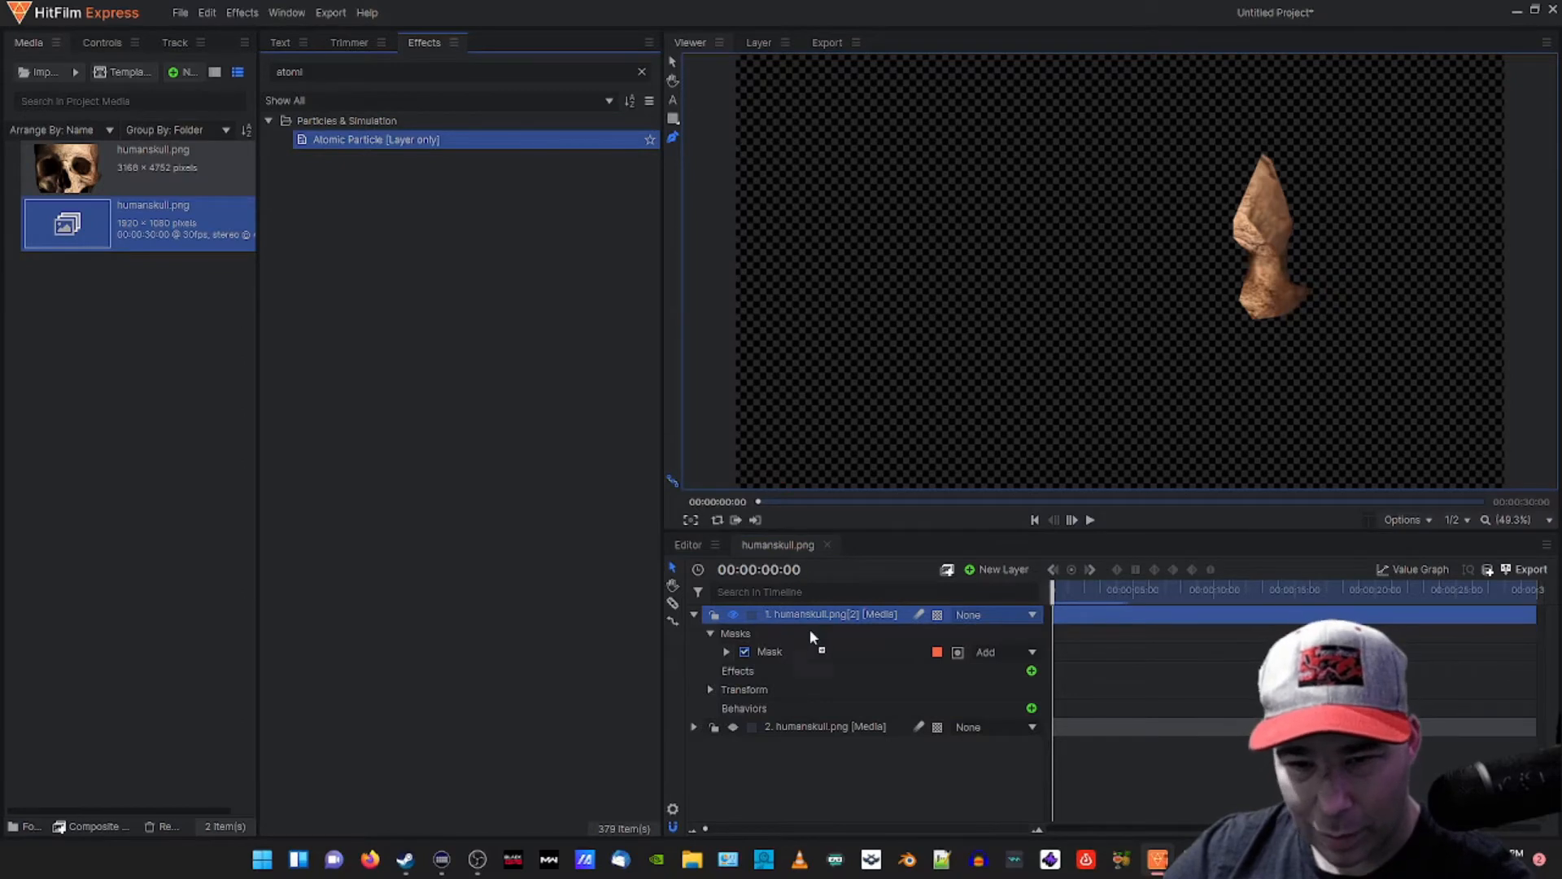
pyautogui.moveTo(808, 628); pyautogui.dragTo(826, 614)
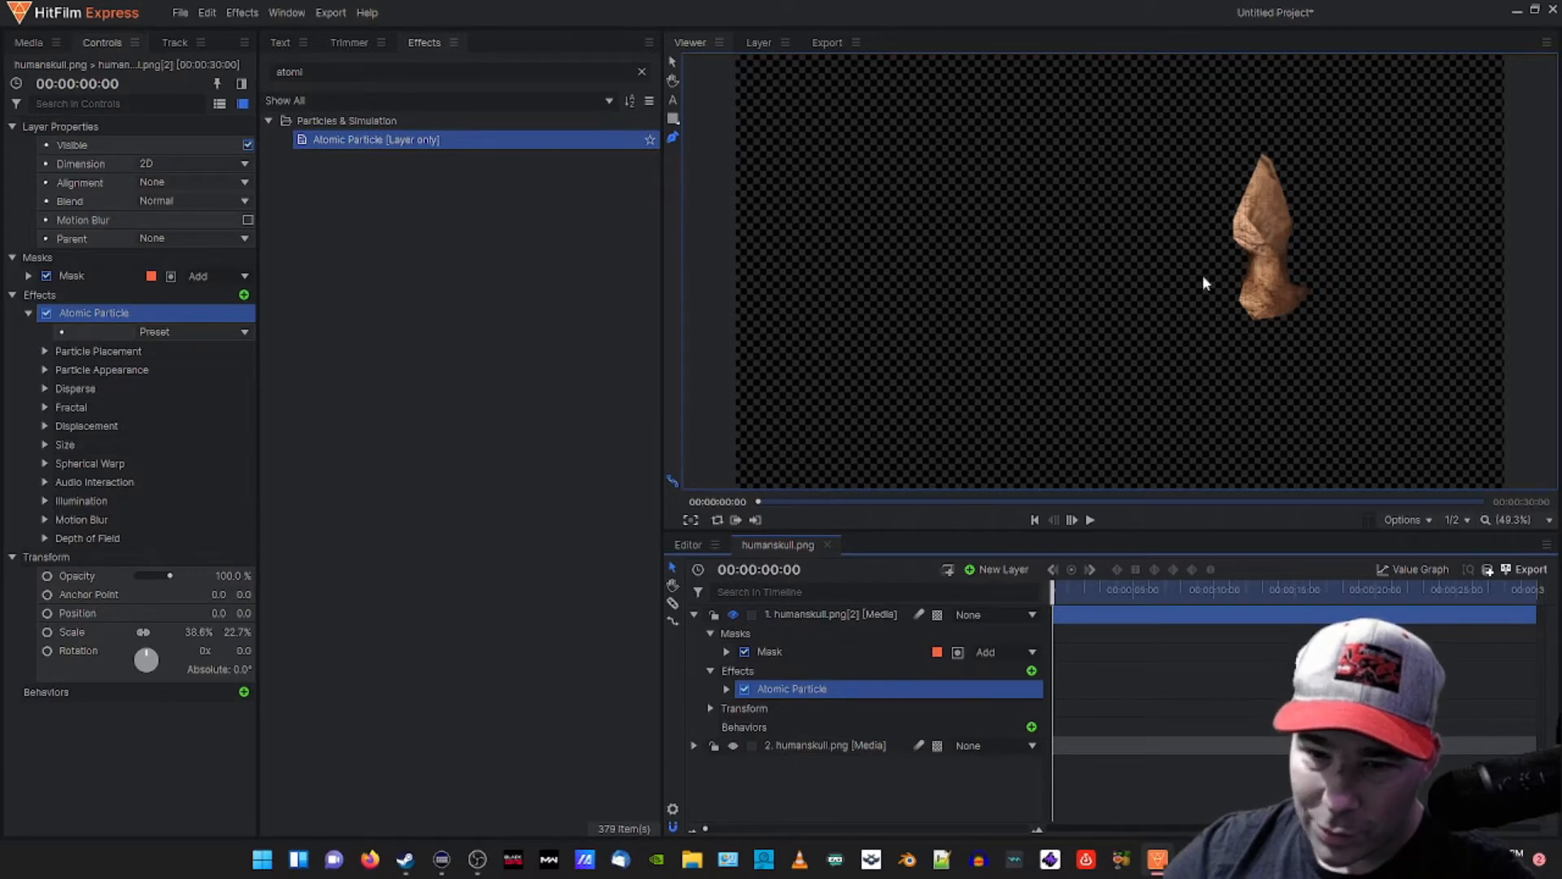
# - Set the Atomic Particle effect's Disperse amount to 137 on the masked layer
pyautogui.click(727, 689)
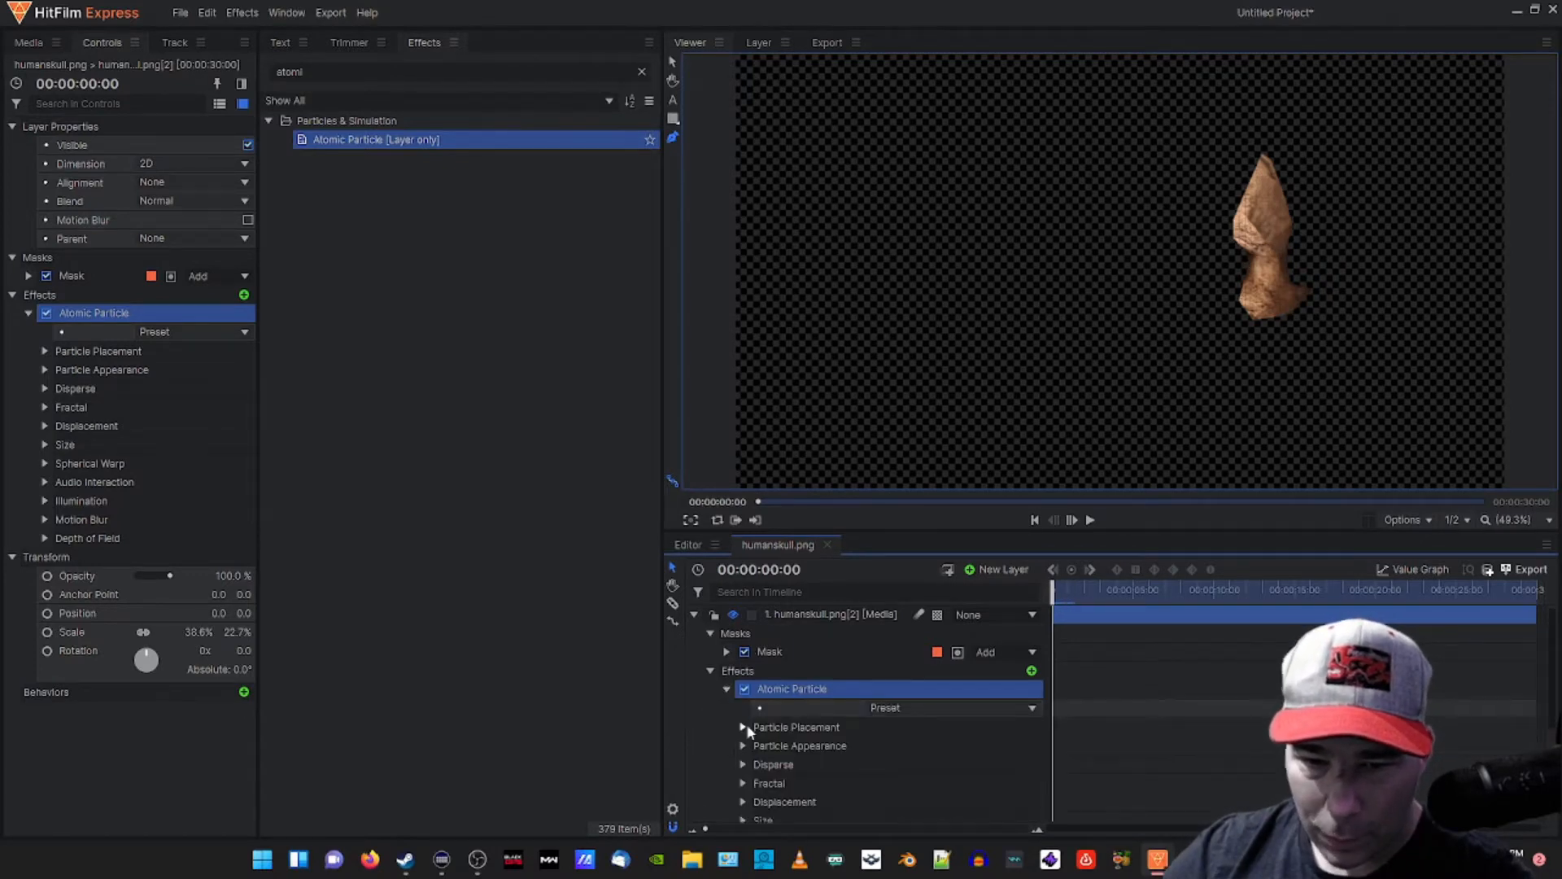
pyautogui.scroll(-1, 747, 730)
pyautogui.scroll(-1, 747, 730)
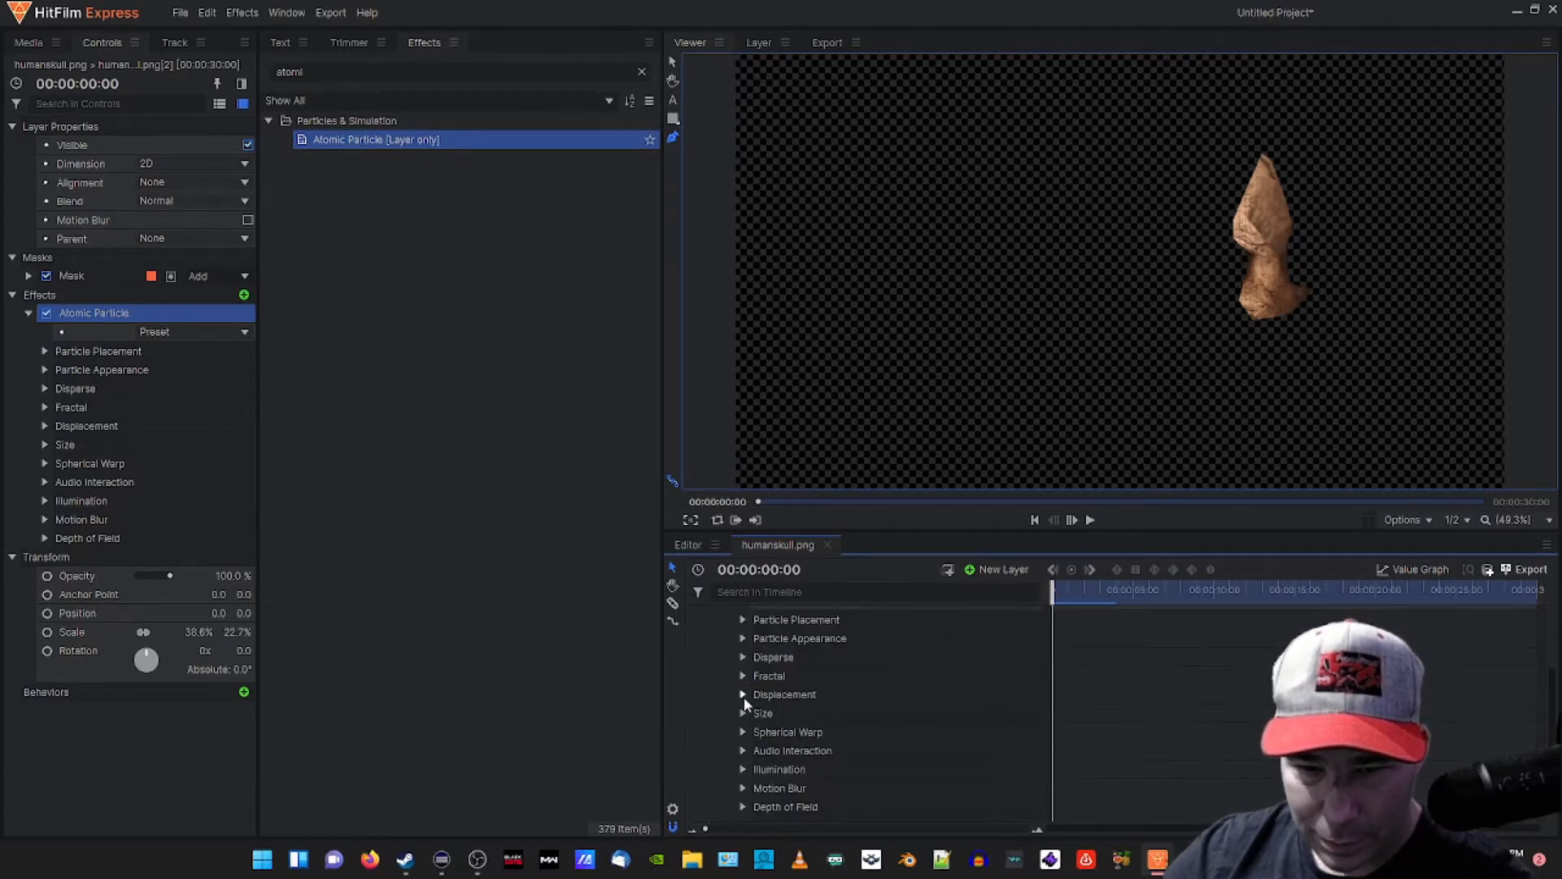
pyautogui.click(742, 658)
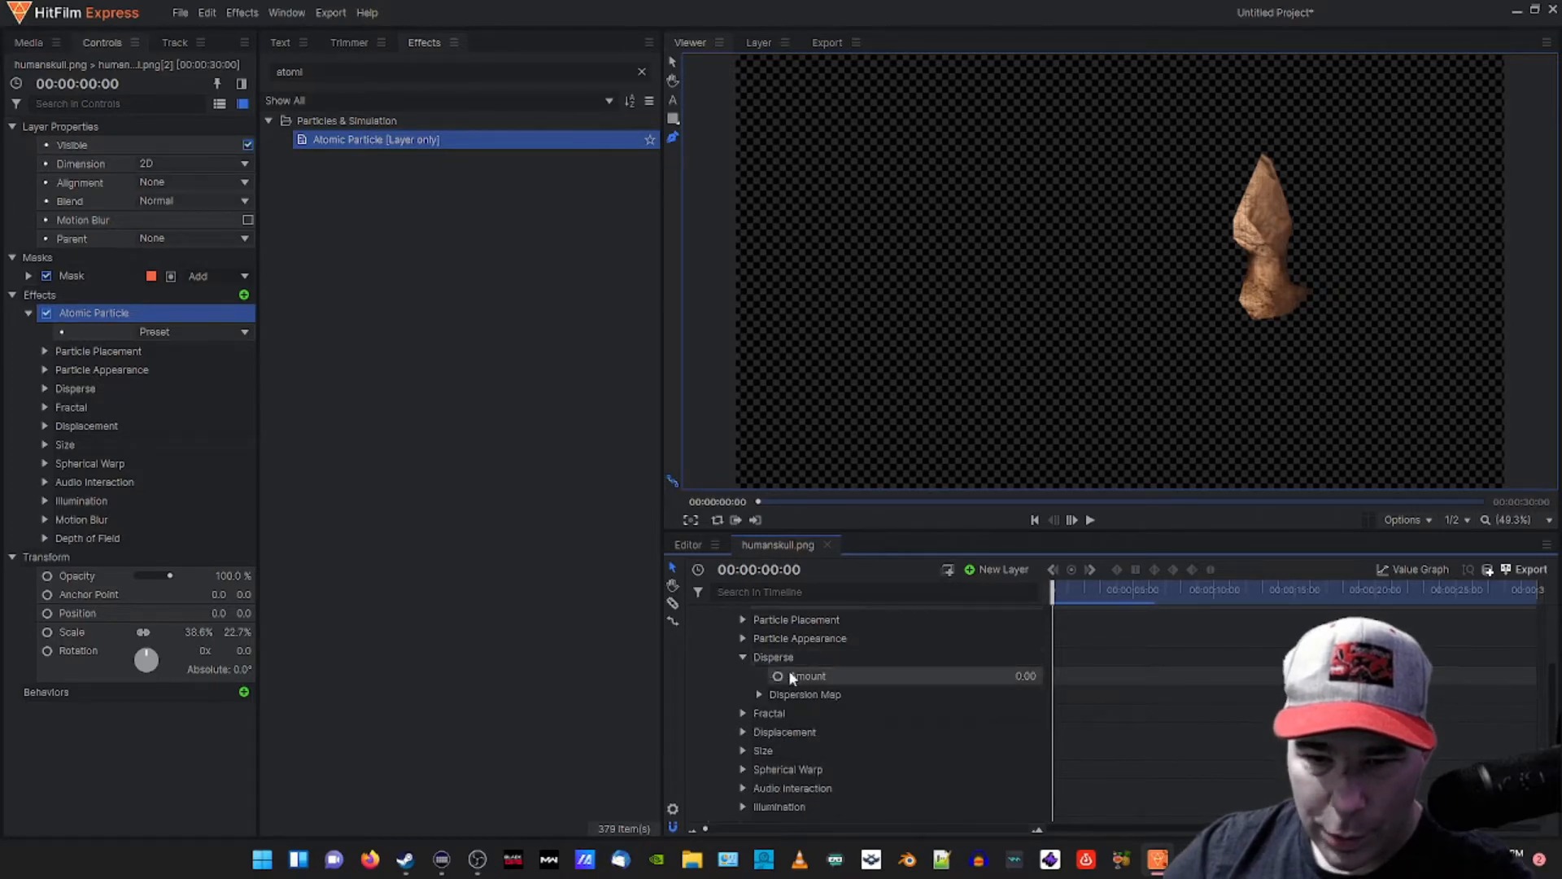
pyautogui.moveTo(1025, 676); pyautogui.dragTo(1142, 676)
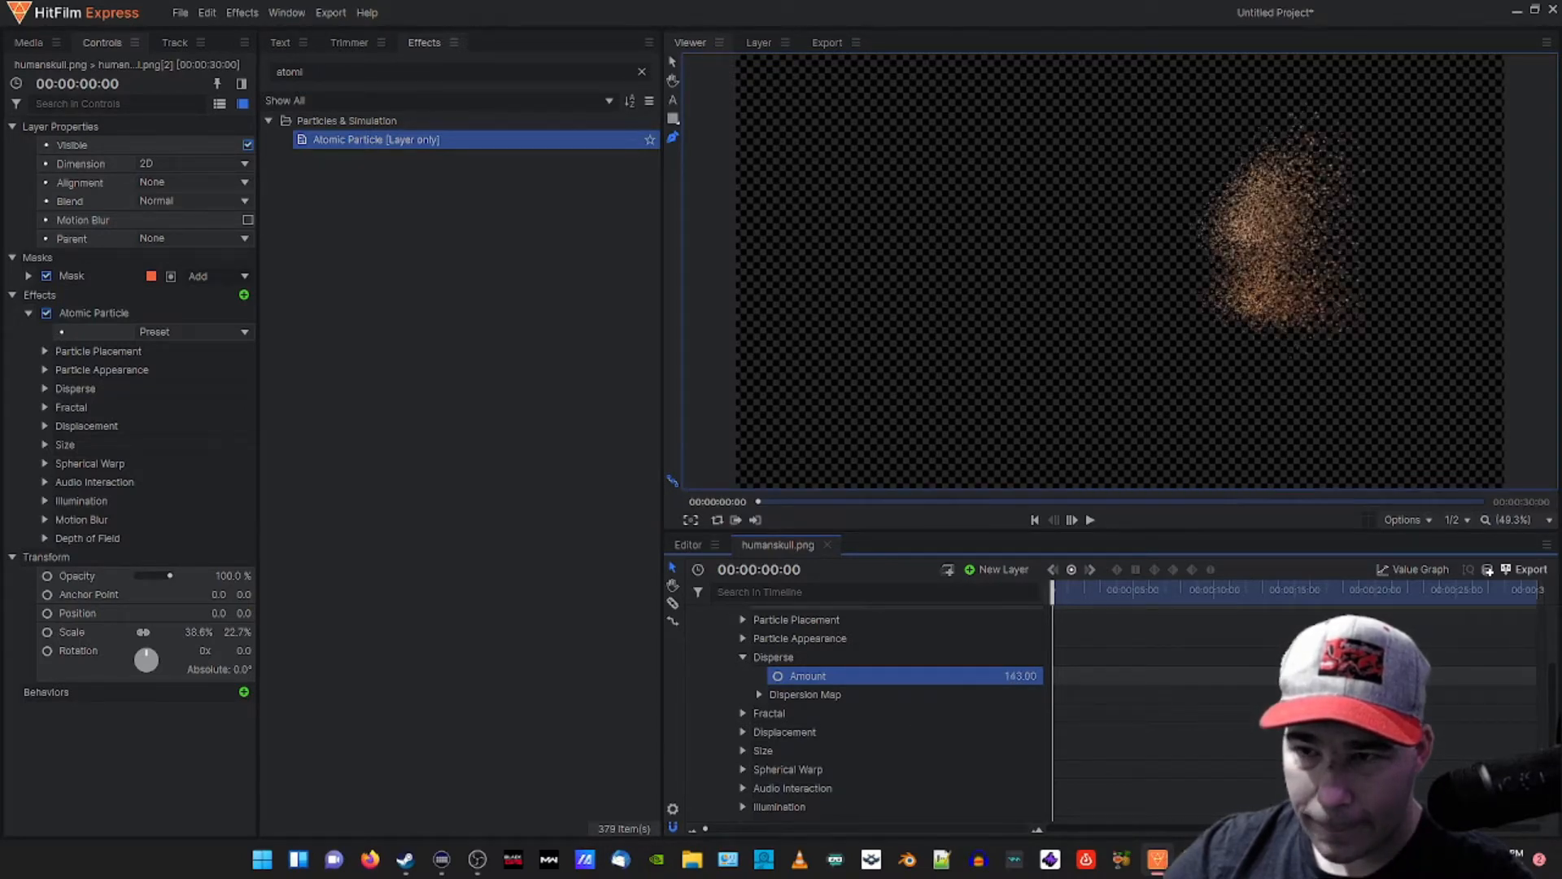
pyautogui.moveTo(1141, 676); pyautogui.dragTo(1136, 676)
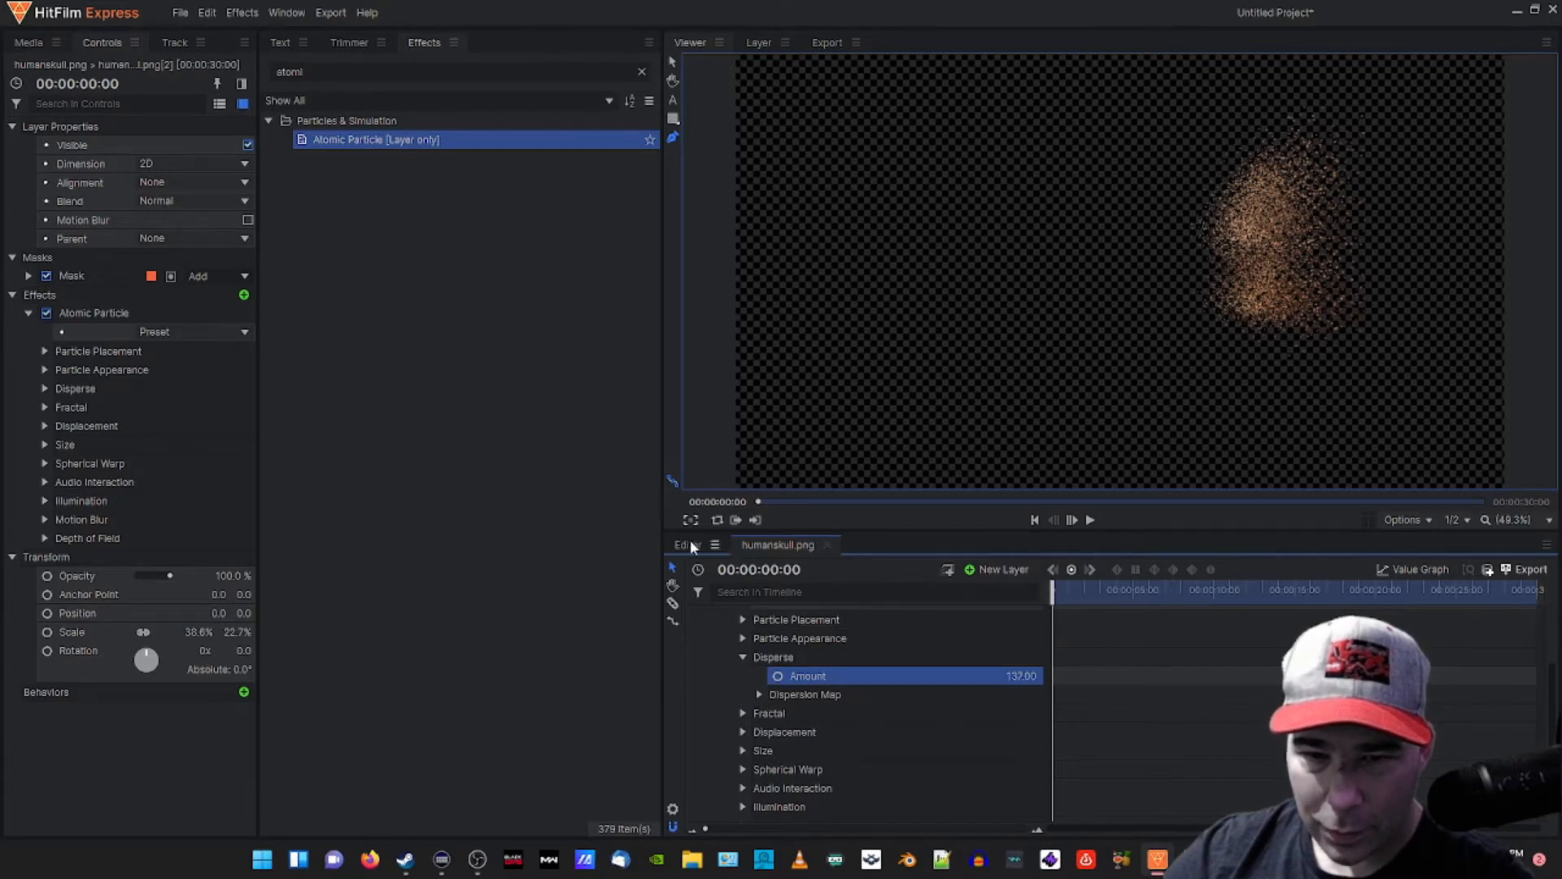
# - Make the original humanskull.png layer visible again and play back the composite with the dispersed particles
pyautogui.scroll(3, 735, 687)
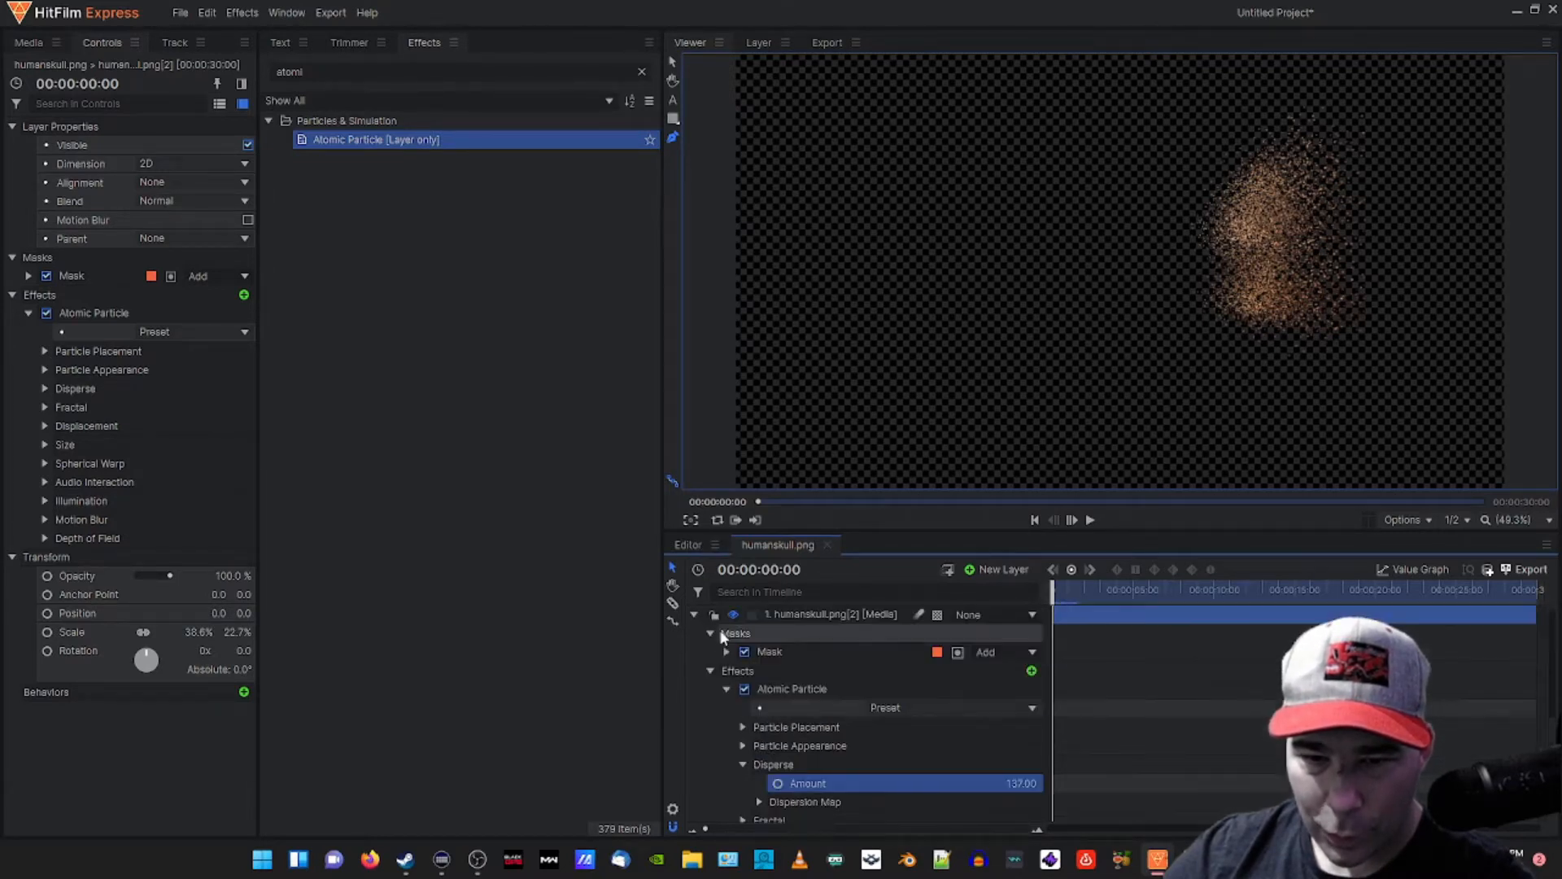
pyautogui.click(694, 615)
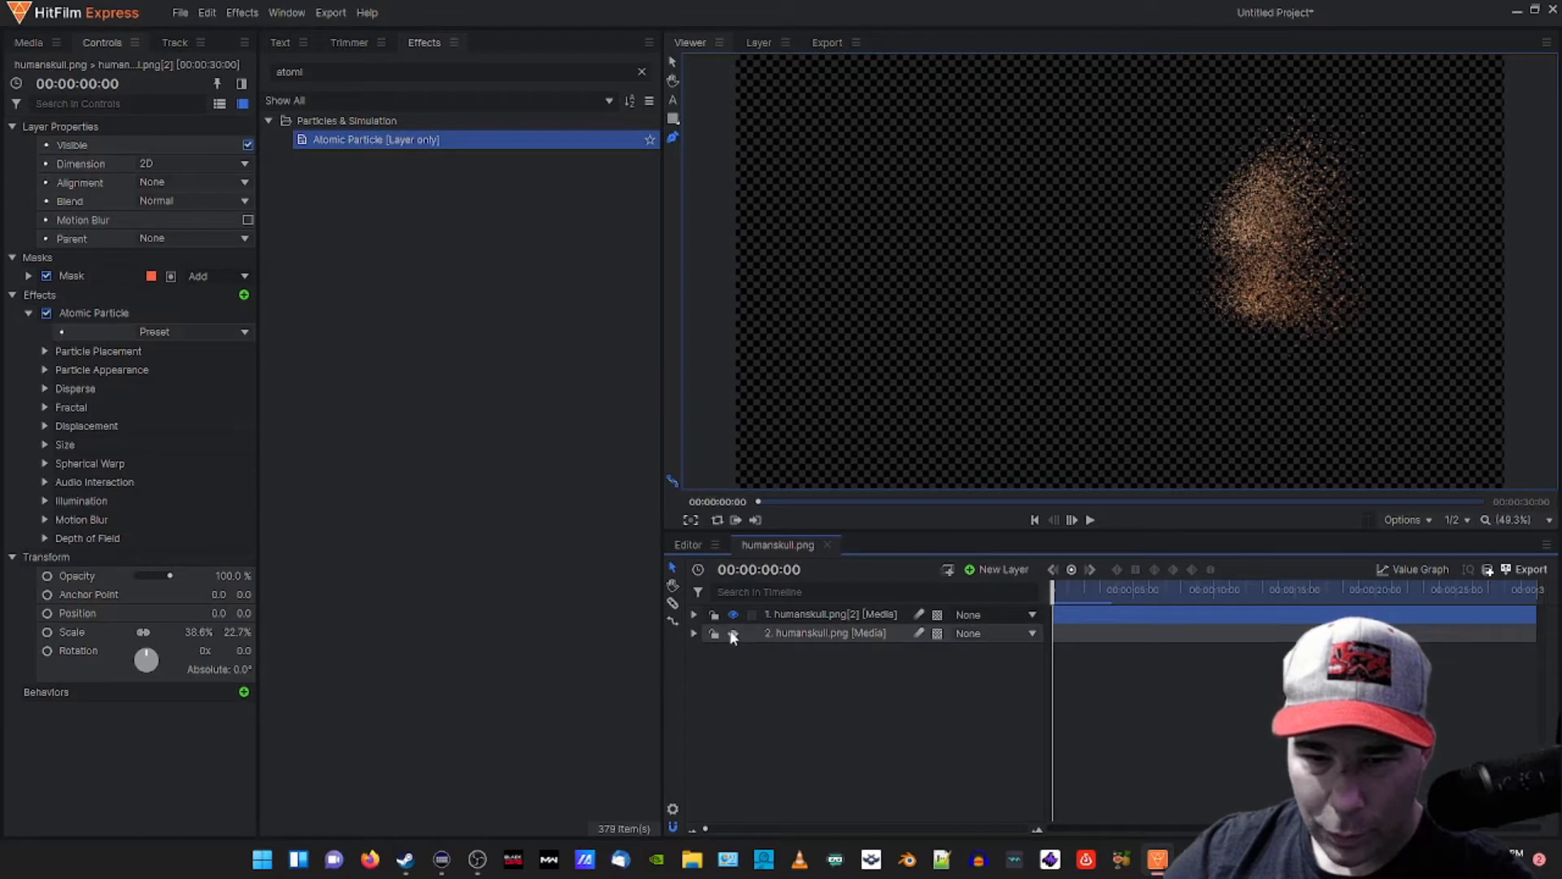
pyautogui.click(732, 633)
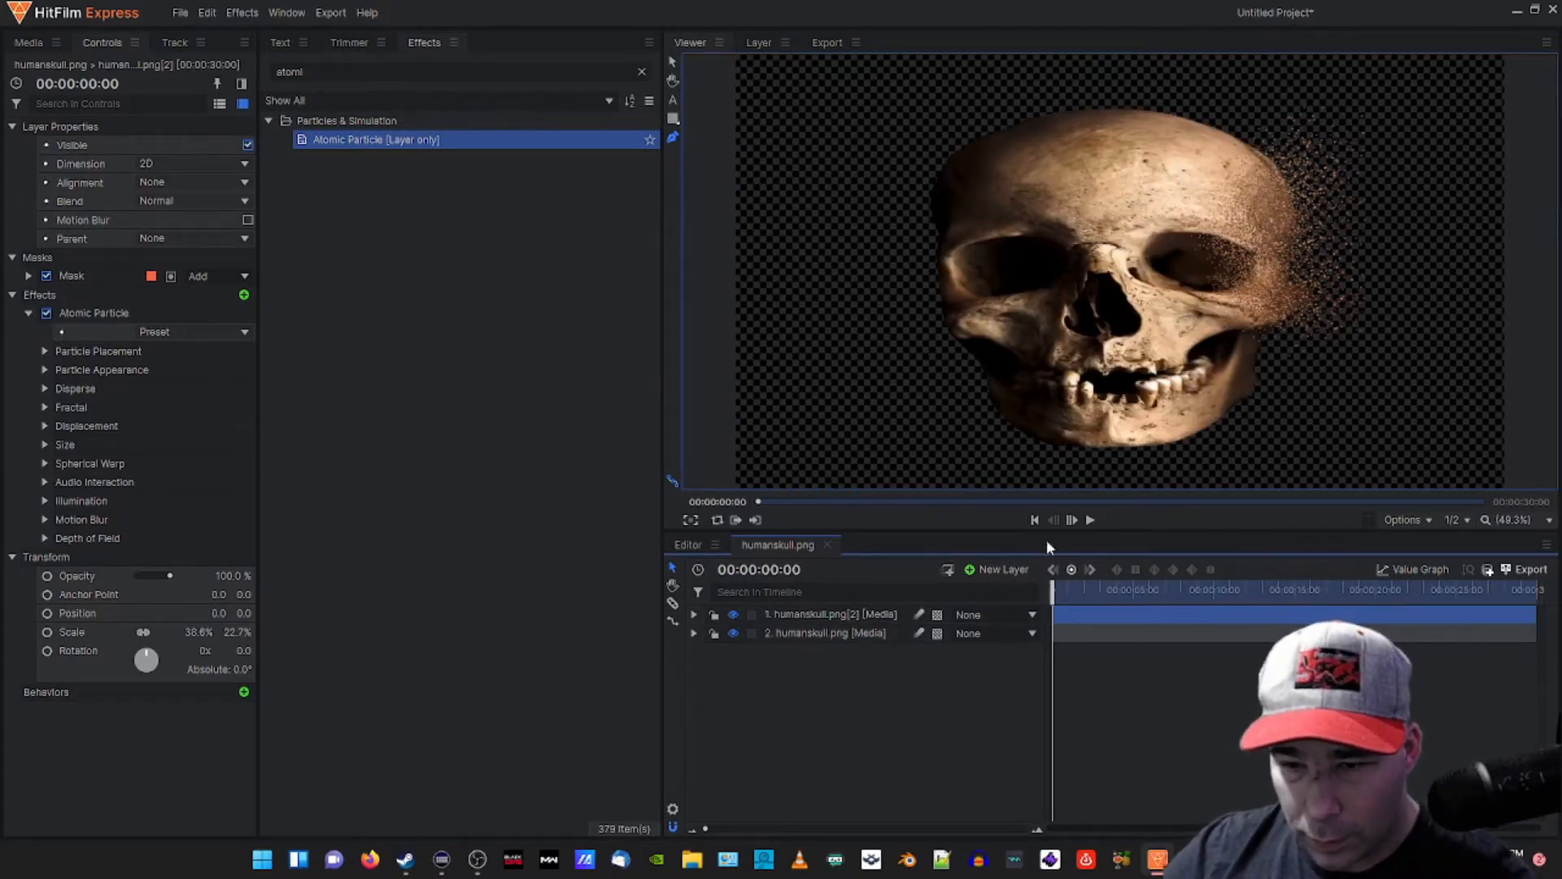
pyautogui.click(1090, 521)
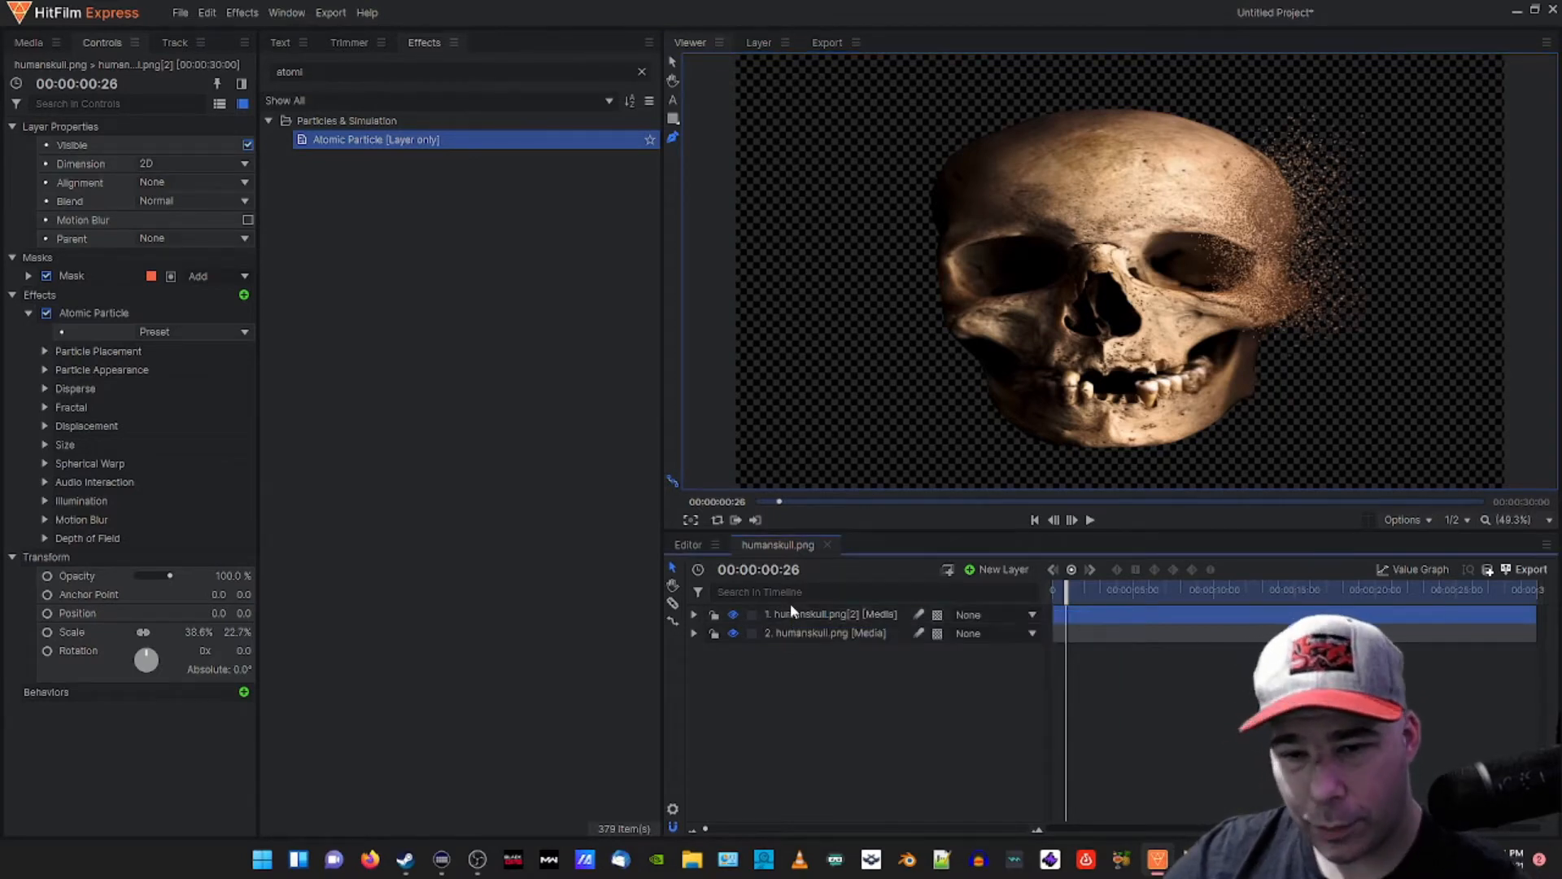
# - Return the playhead to 00:00:00:00 and expand the masked layer's Particle Appearance settings
pyautogui.click(691, 616)
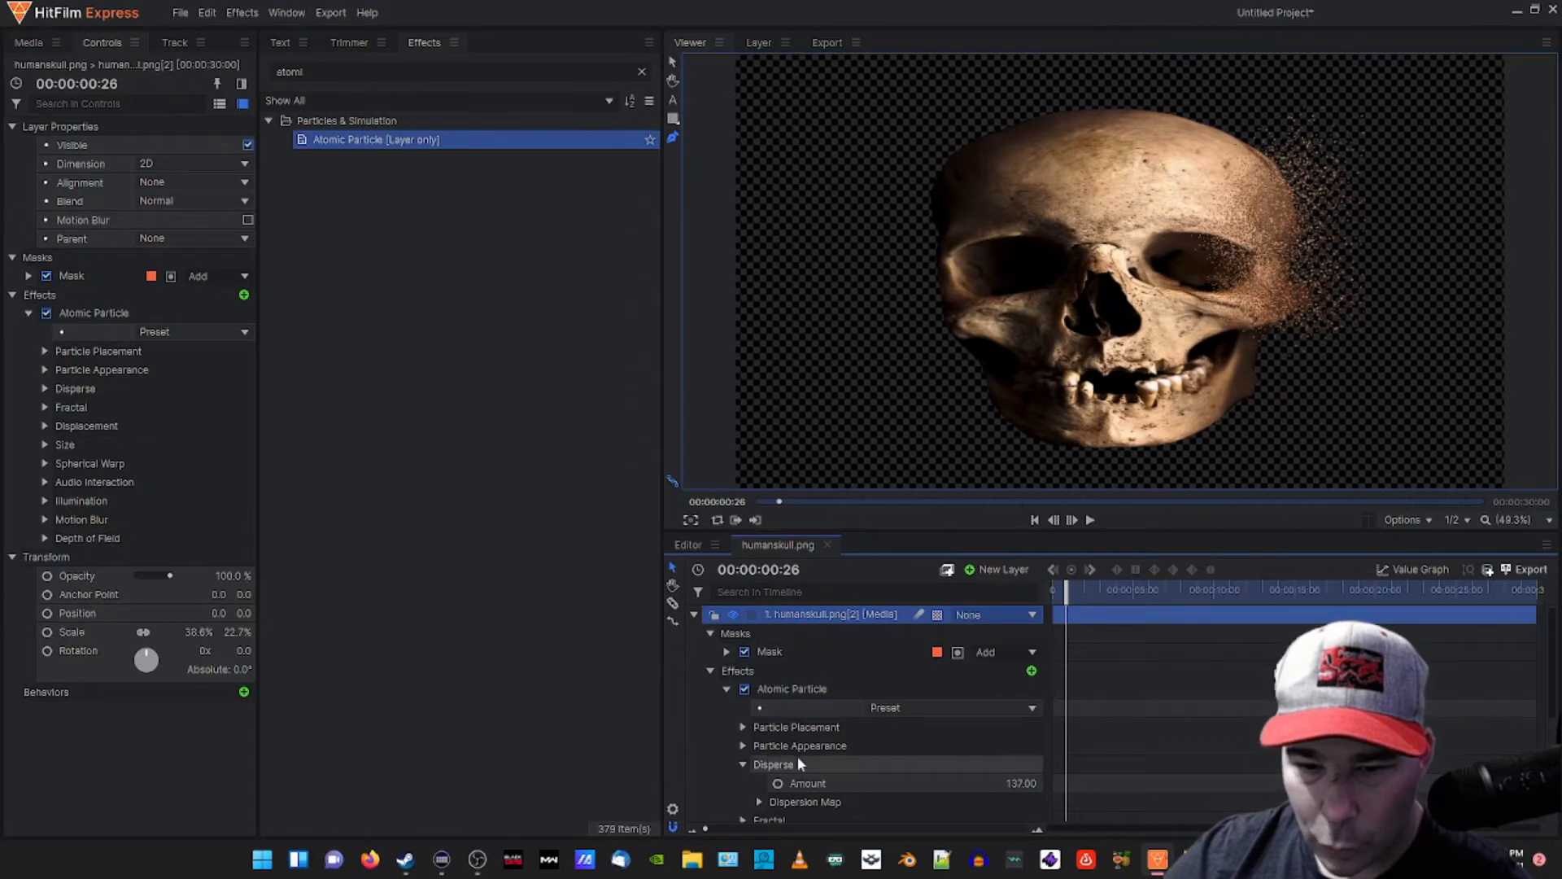
pyautogui.moveTo(1068, 594); pyautogui.dragTo(1053, 594)
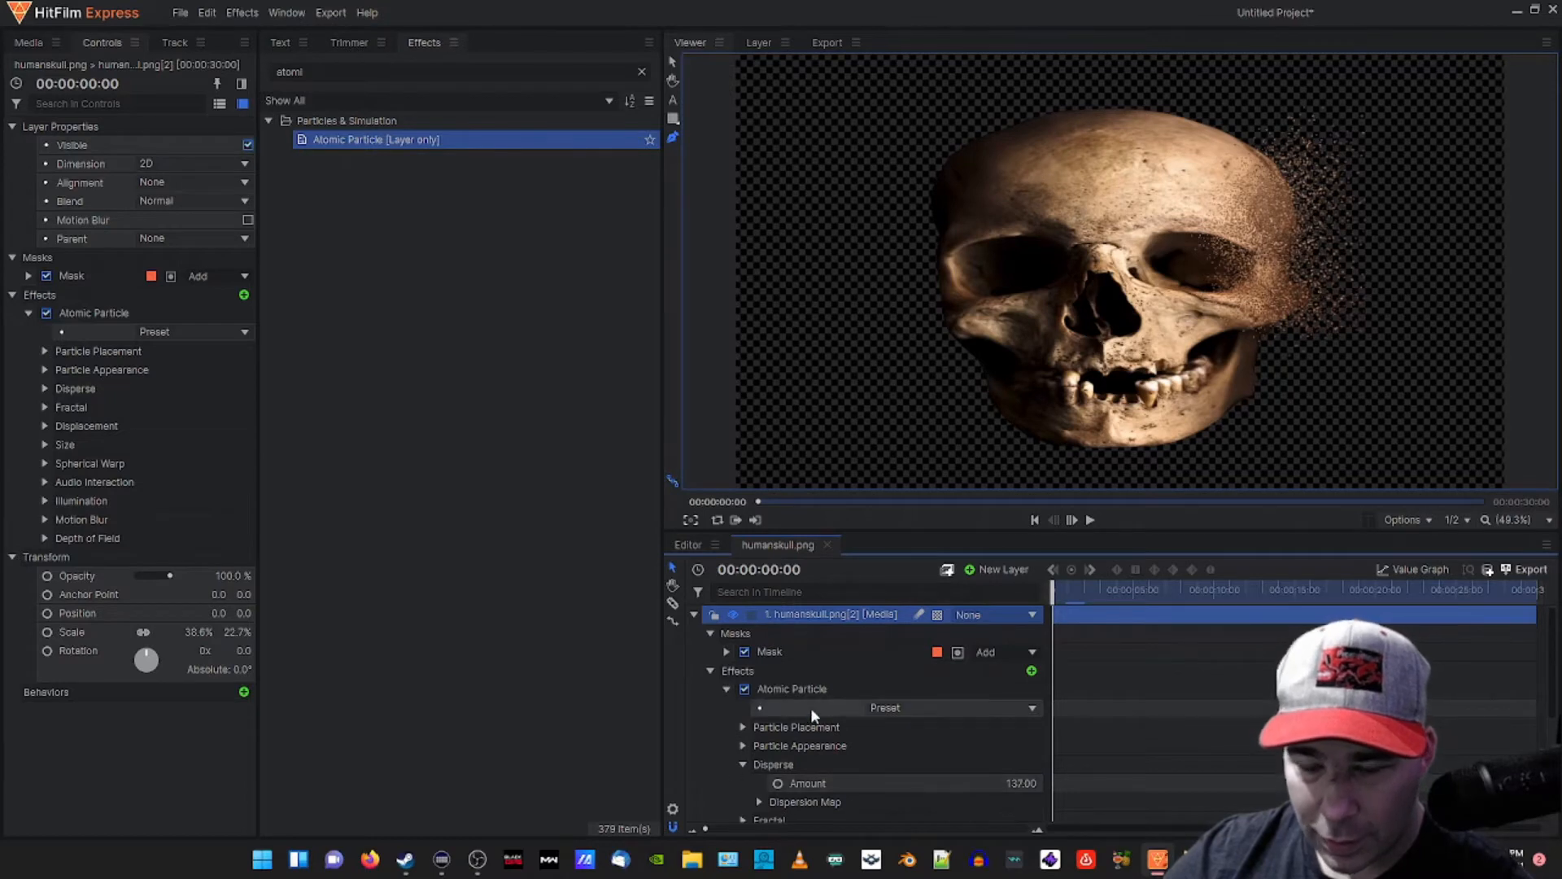
pyautogui.moveTo(1050, 593)
pyautogui.mouseDown()
pyautogui.moveTo(1067, 594)
pyautogui.moveTo(1041, 591)
pyautogui.mouseUp()
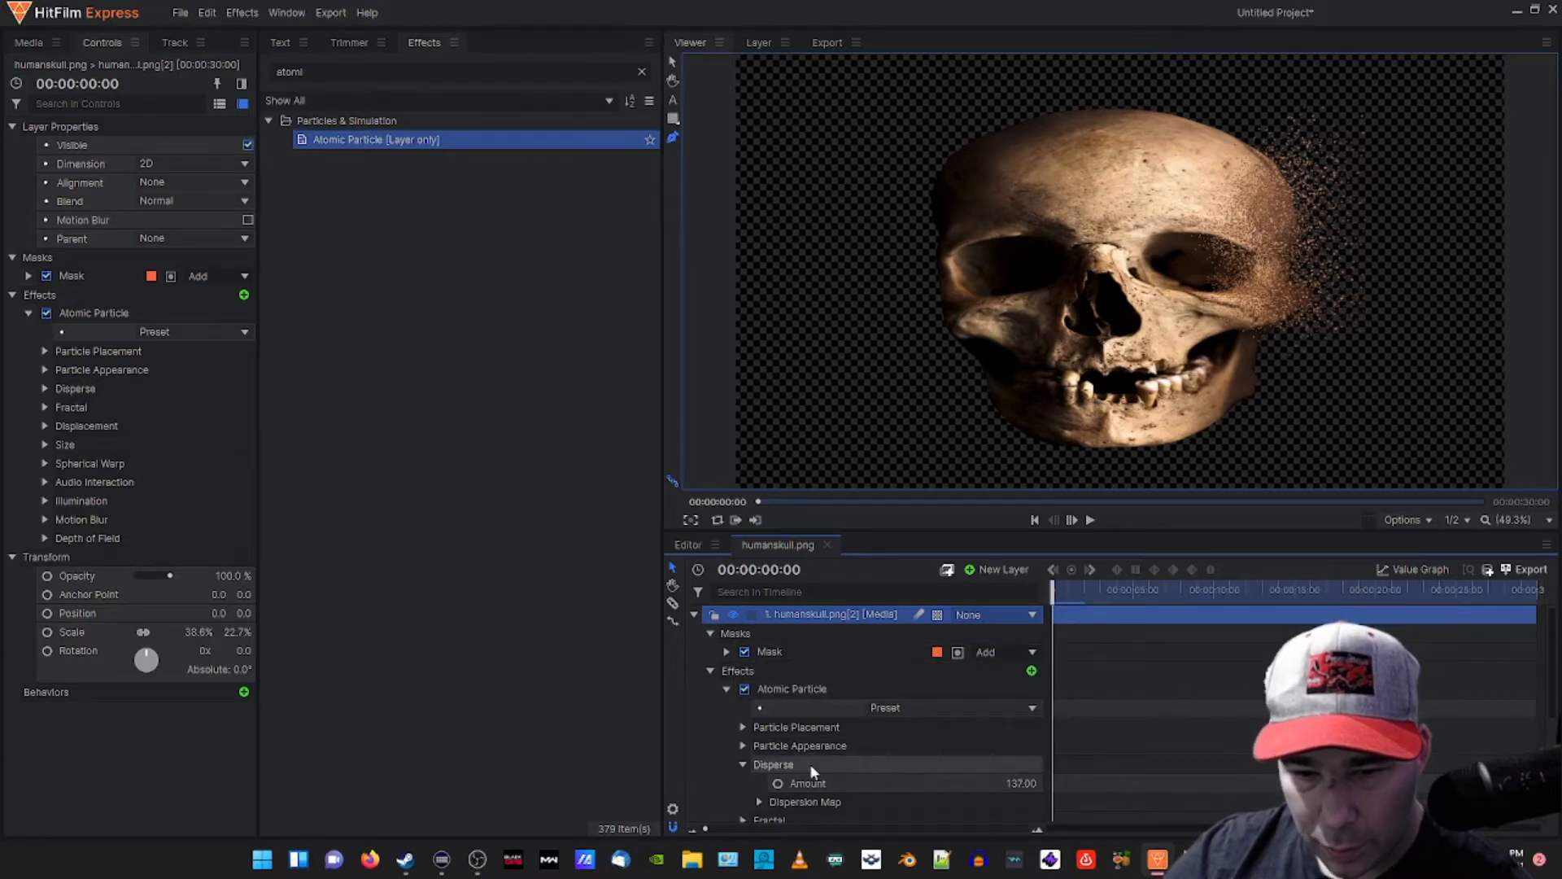
pyautogui.click(744, 744)
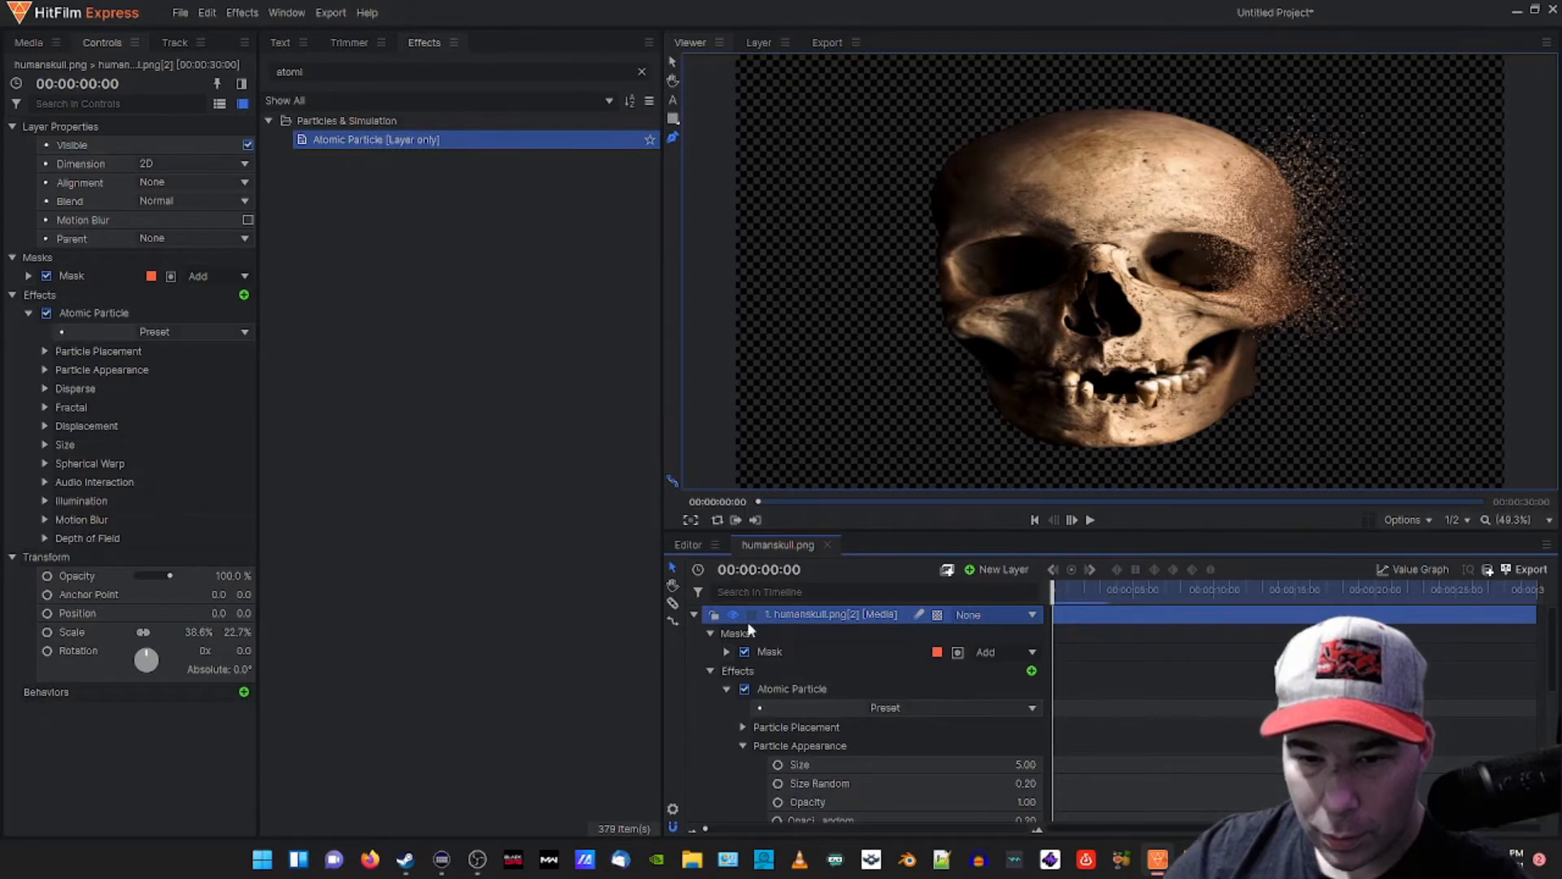
# - Duplicate the masked particle layer and hide the new topmost copy
pyautogui.hotkey('ctrl', 'd')
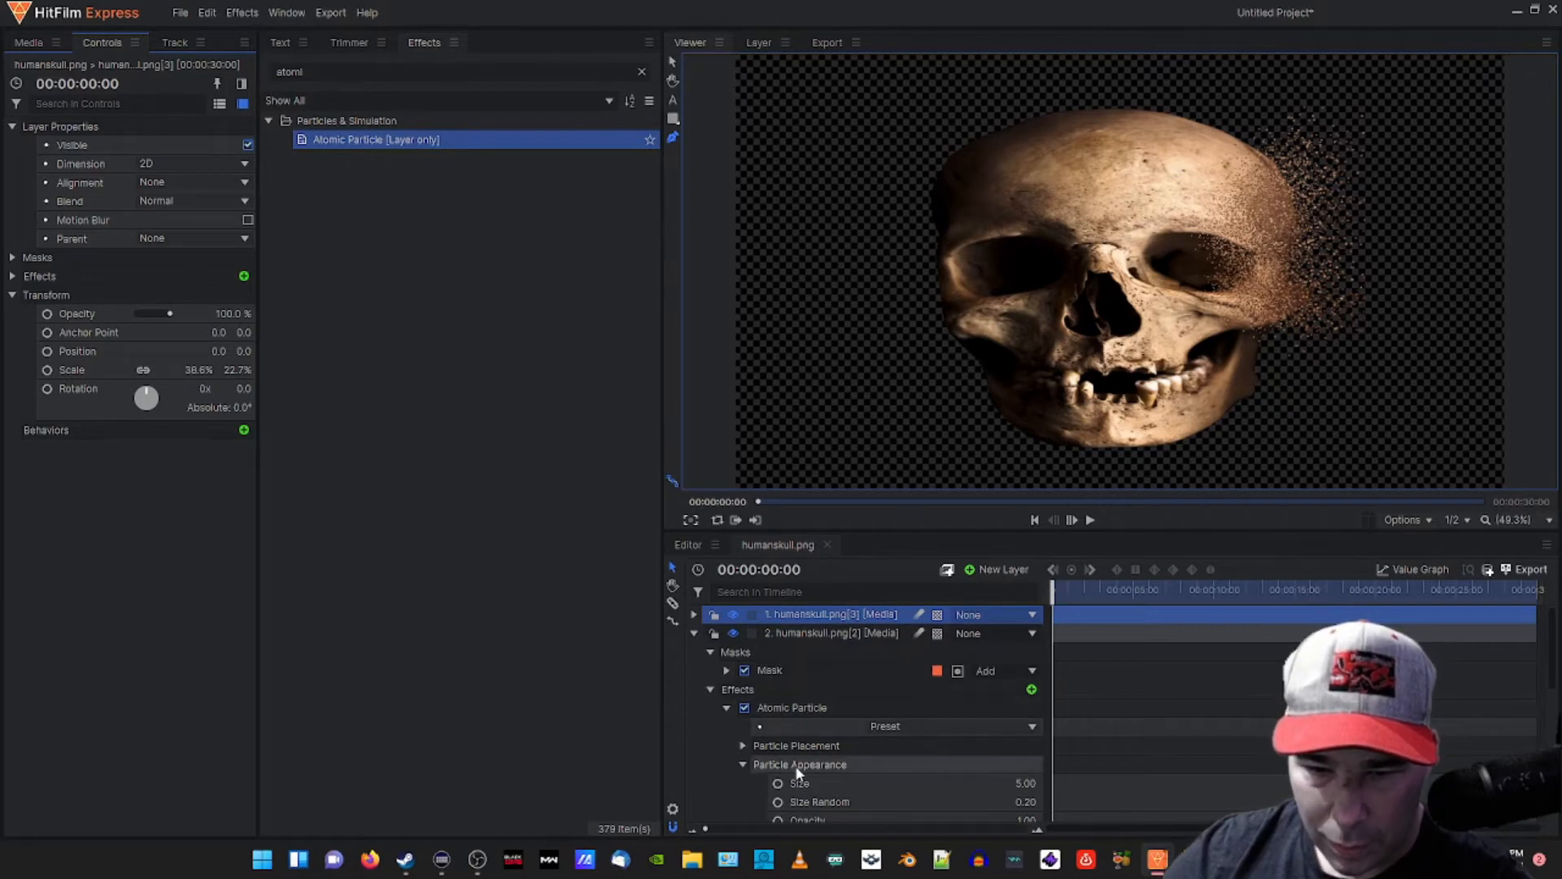
pyautogui.scroll(-3, 814, 724)
pyautogui.scroll(-2, 831, 697)
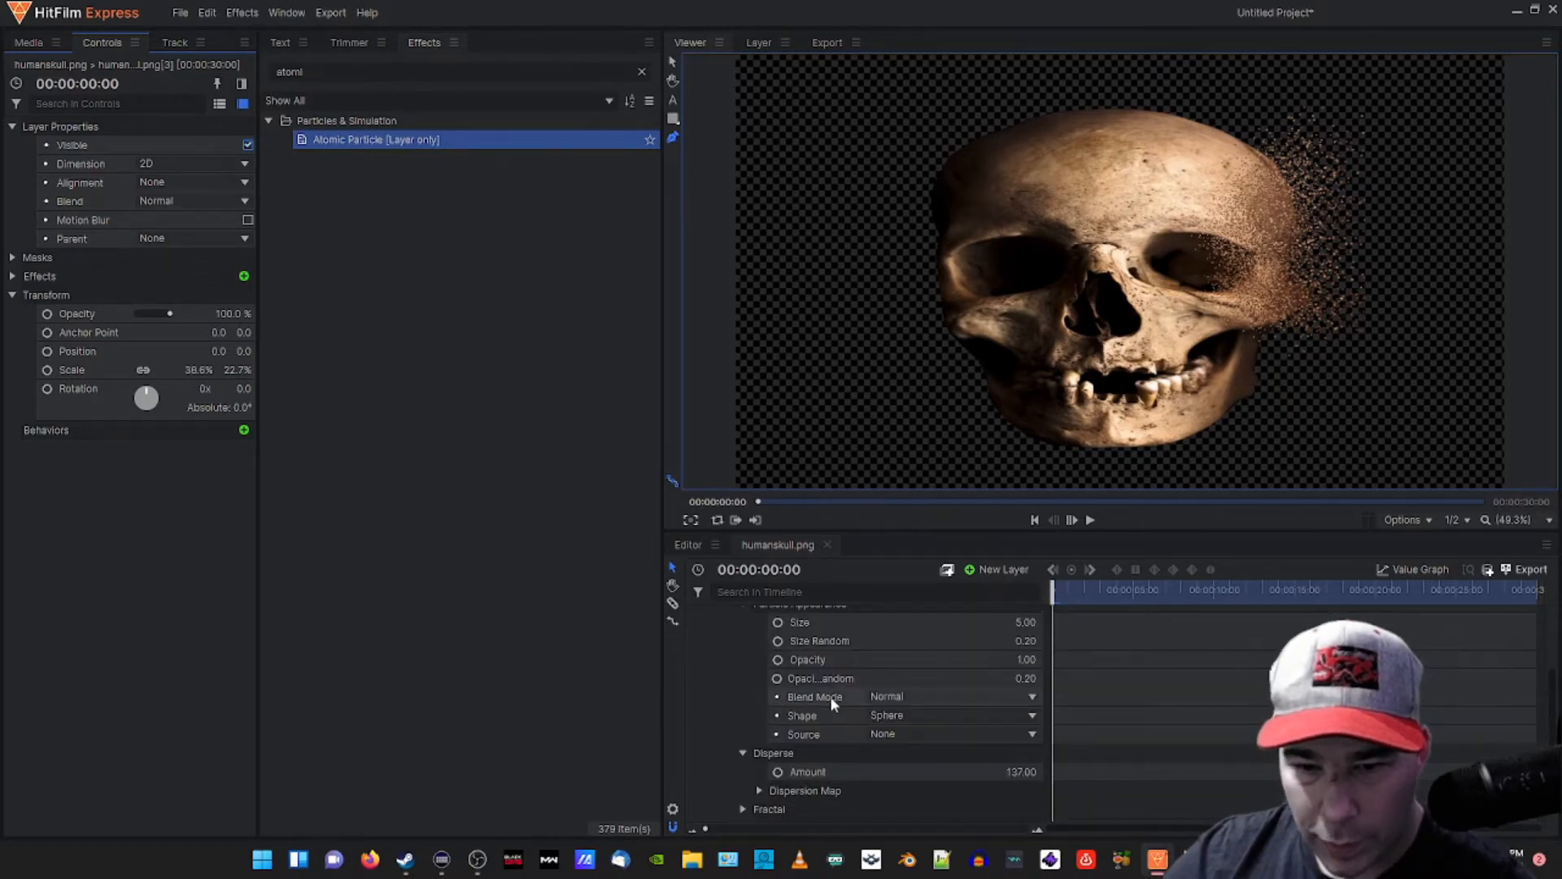
pyautogui.scroll(2, 829, 698)
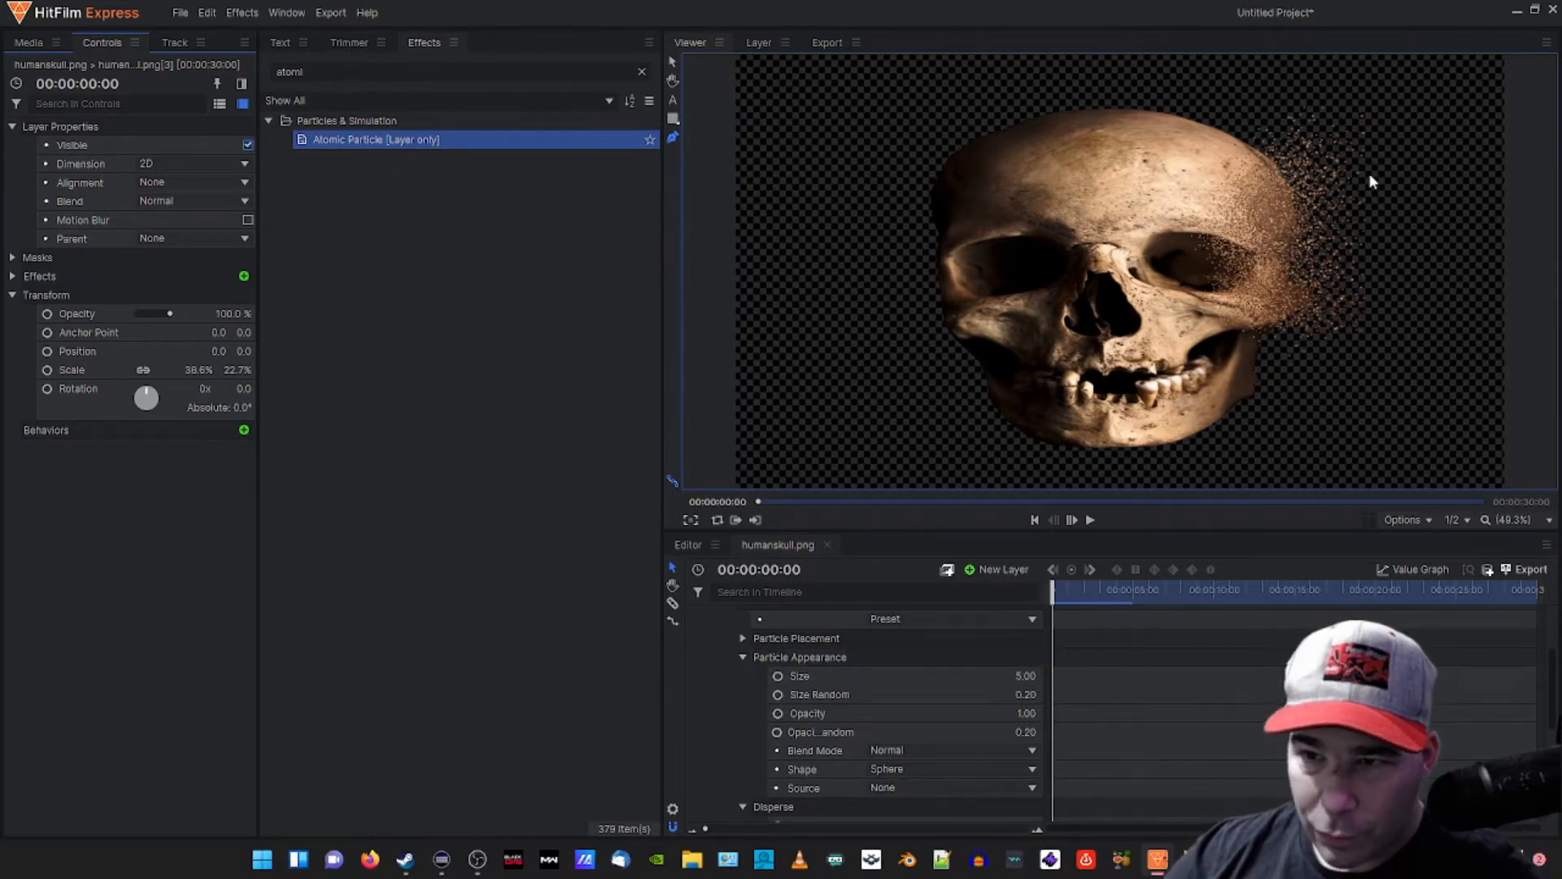
pyautogui.scroll(3, 836, 699)
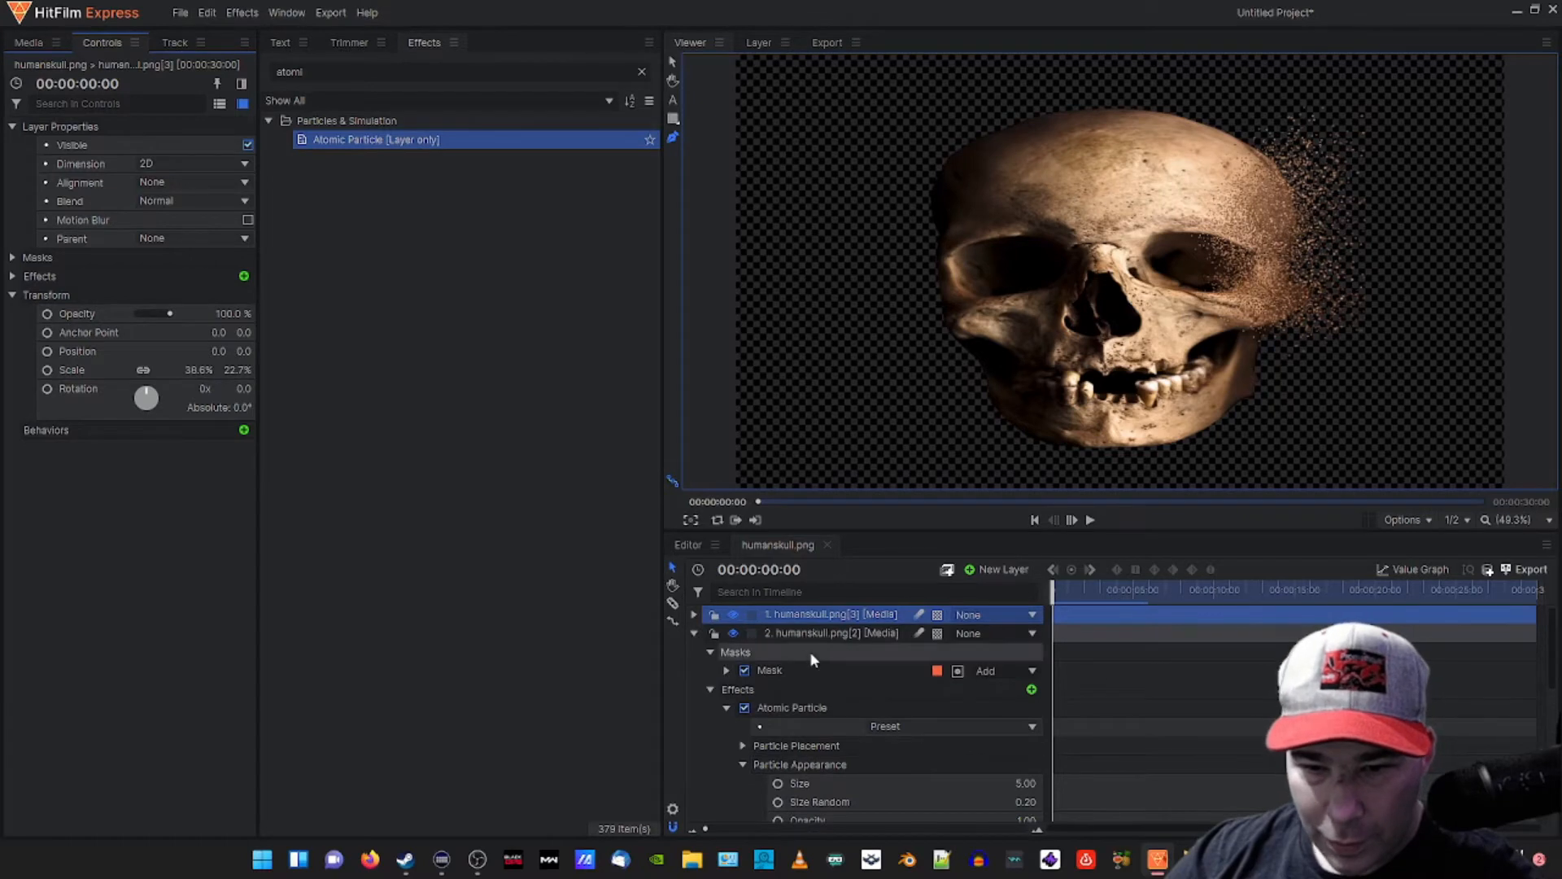
pyautogui.scroll(-3, 731, 688)
pyautogui.scroll(3, 725, 651)
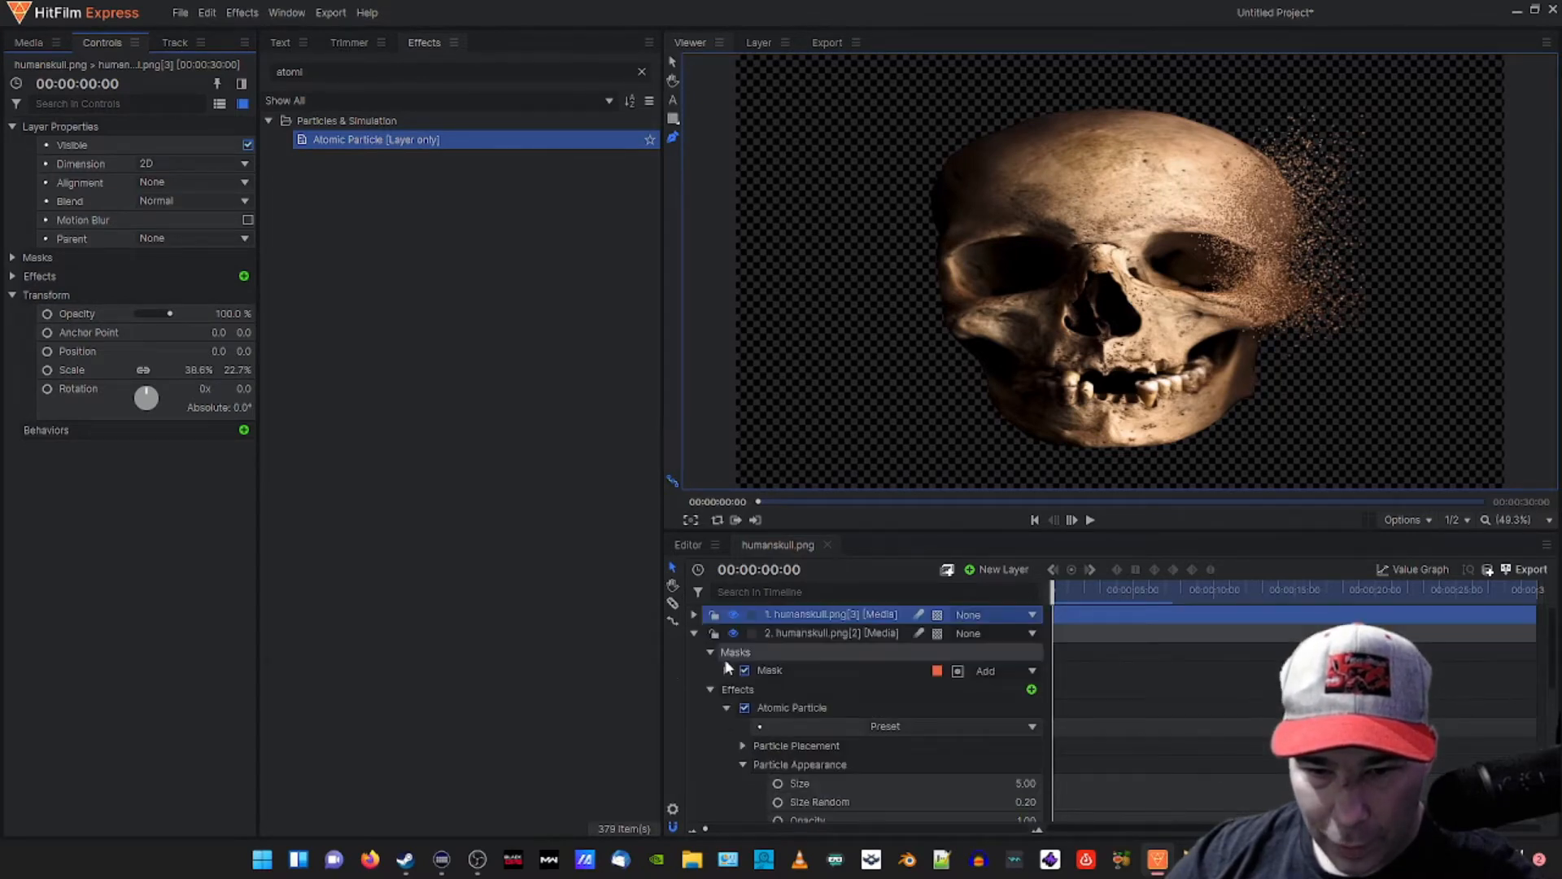
pyautogui.click(733, 614)
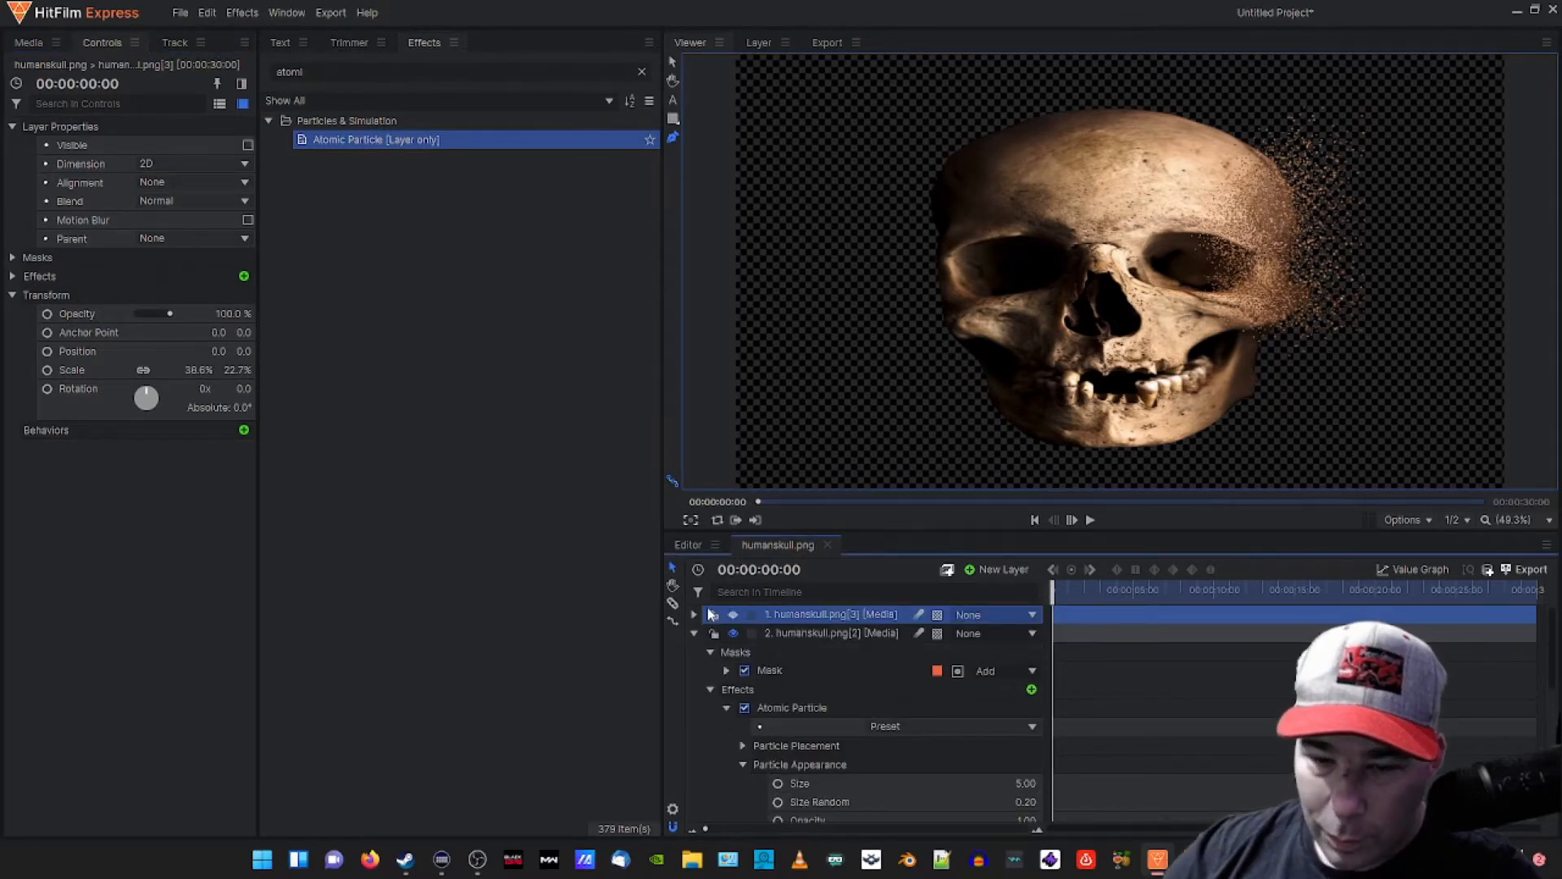
# - Set the Atomic Particle's particle Size to 8.00 on the visible masked copy, with the viewer scaled to fit
pyautogui.scroll(-2, 781, 616)
pyautogui.scroll(2, 745, 607)
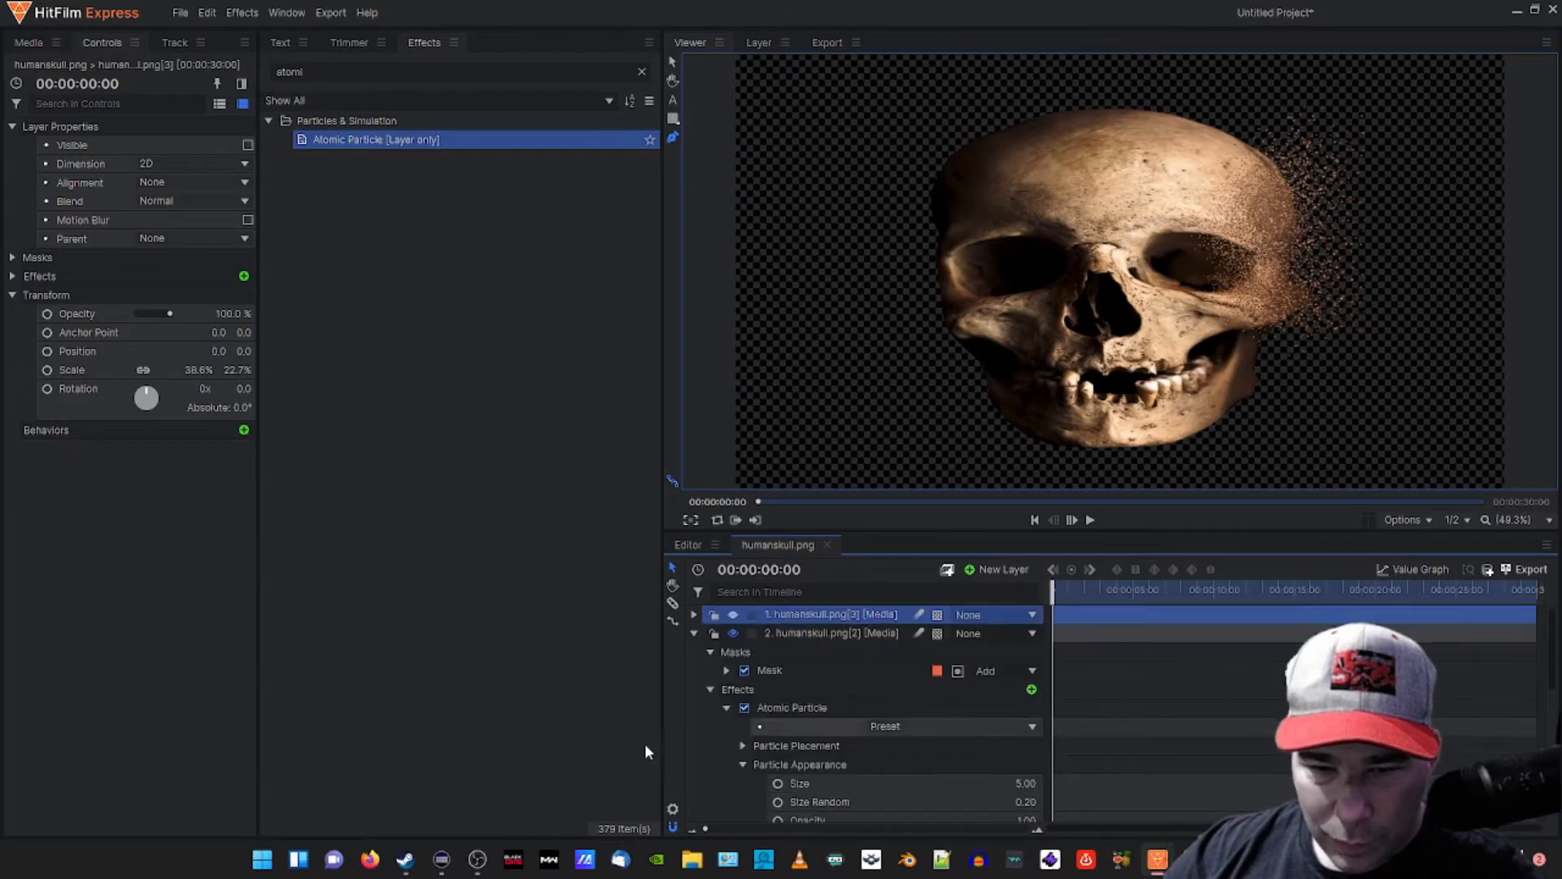
pyautogui.scroll(-3, 719, 712)
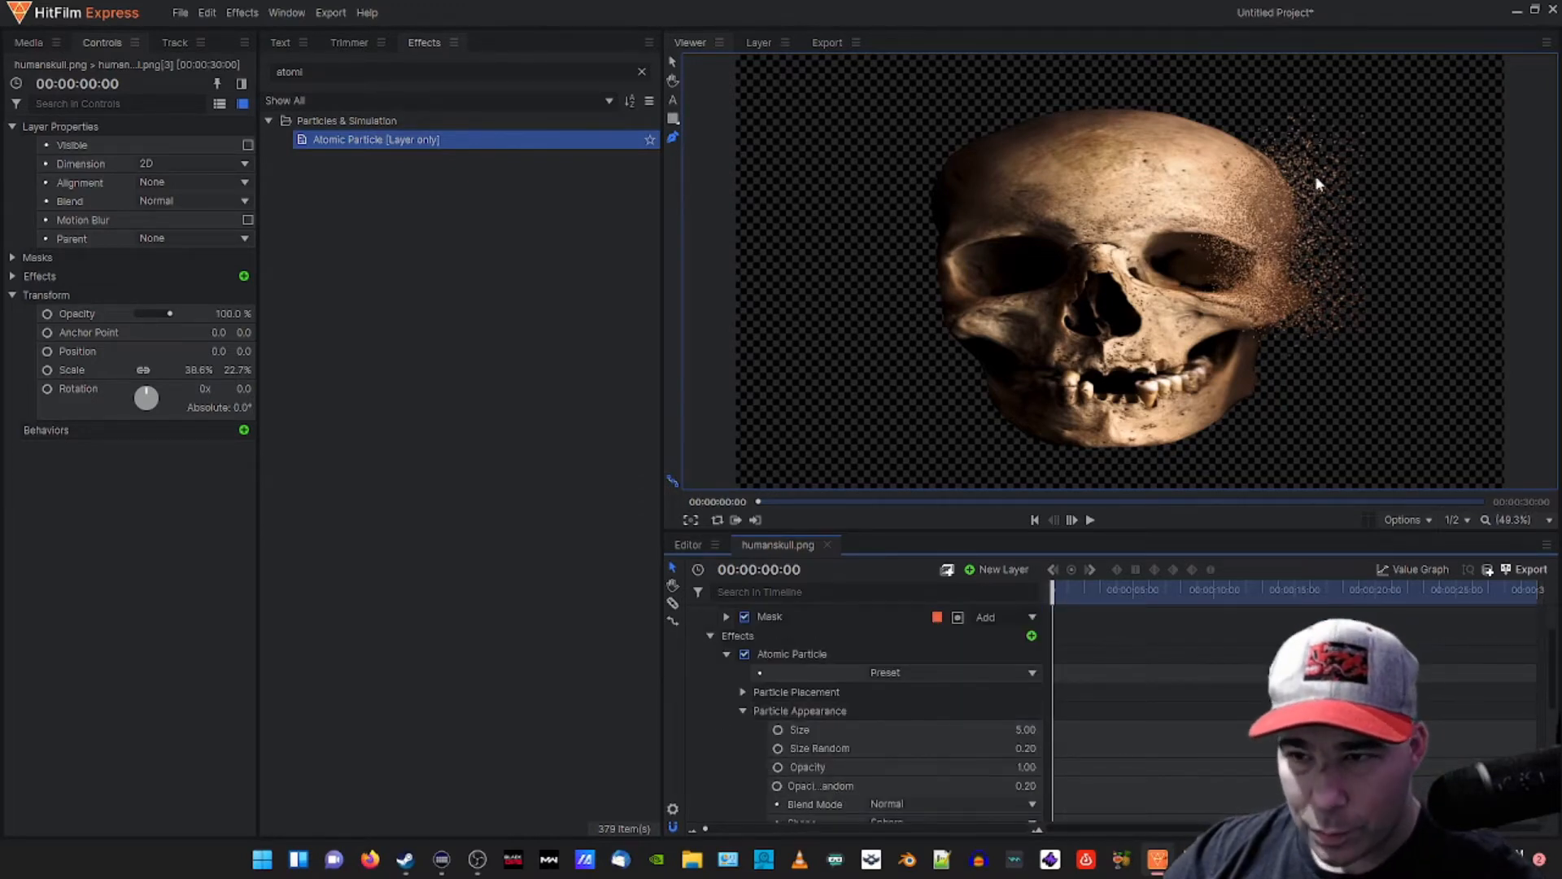
pyautogui.scroll(-1, 1046, 472)
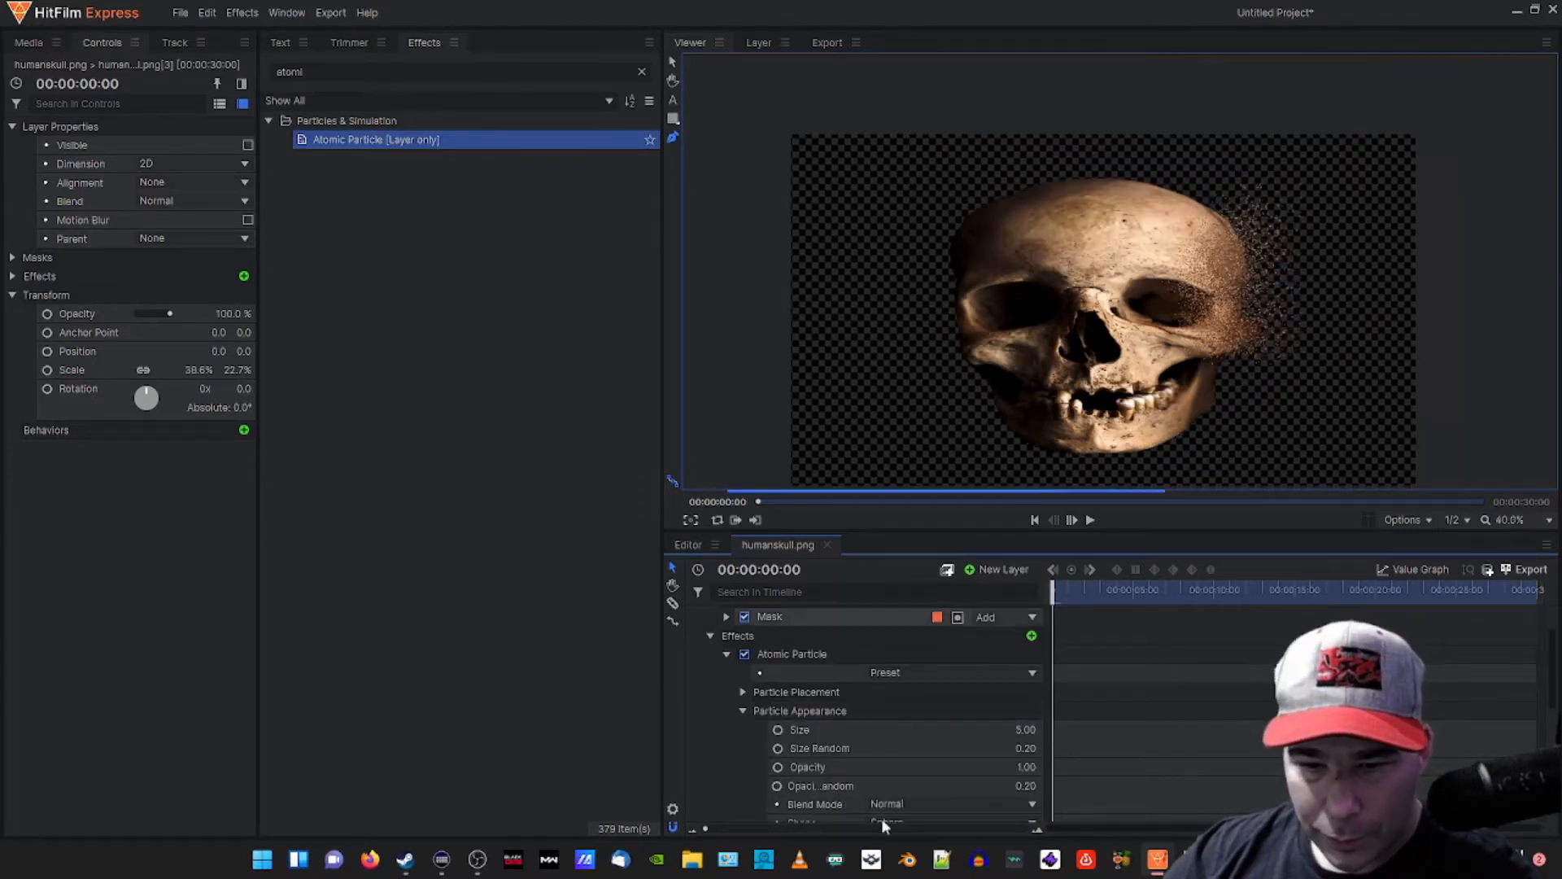
pyautogui.scroll(3, 940, 716)
pyautogui.click(1506, 521)
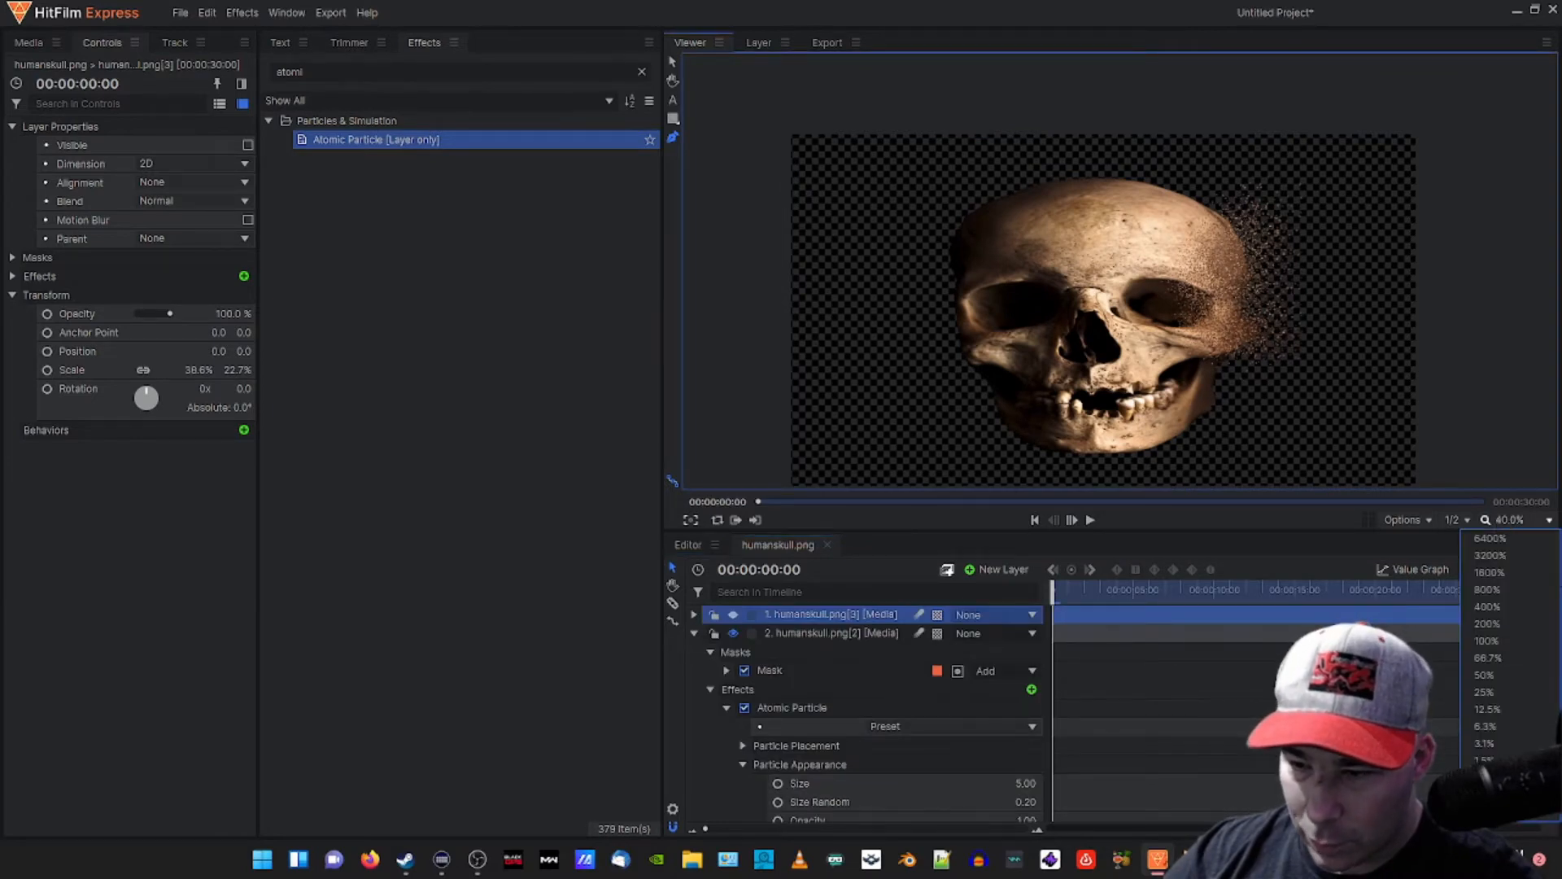
pyautogui.click(1506, 795)
pyautogui.scroll(-1, 796, 722)
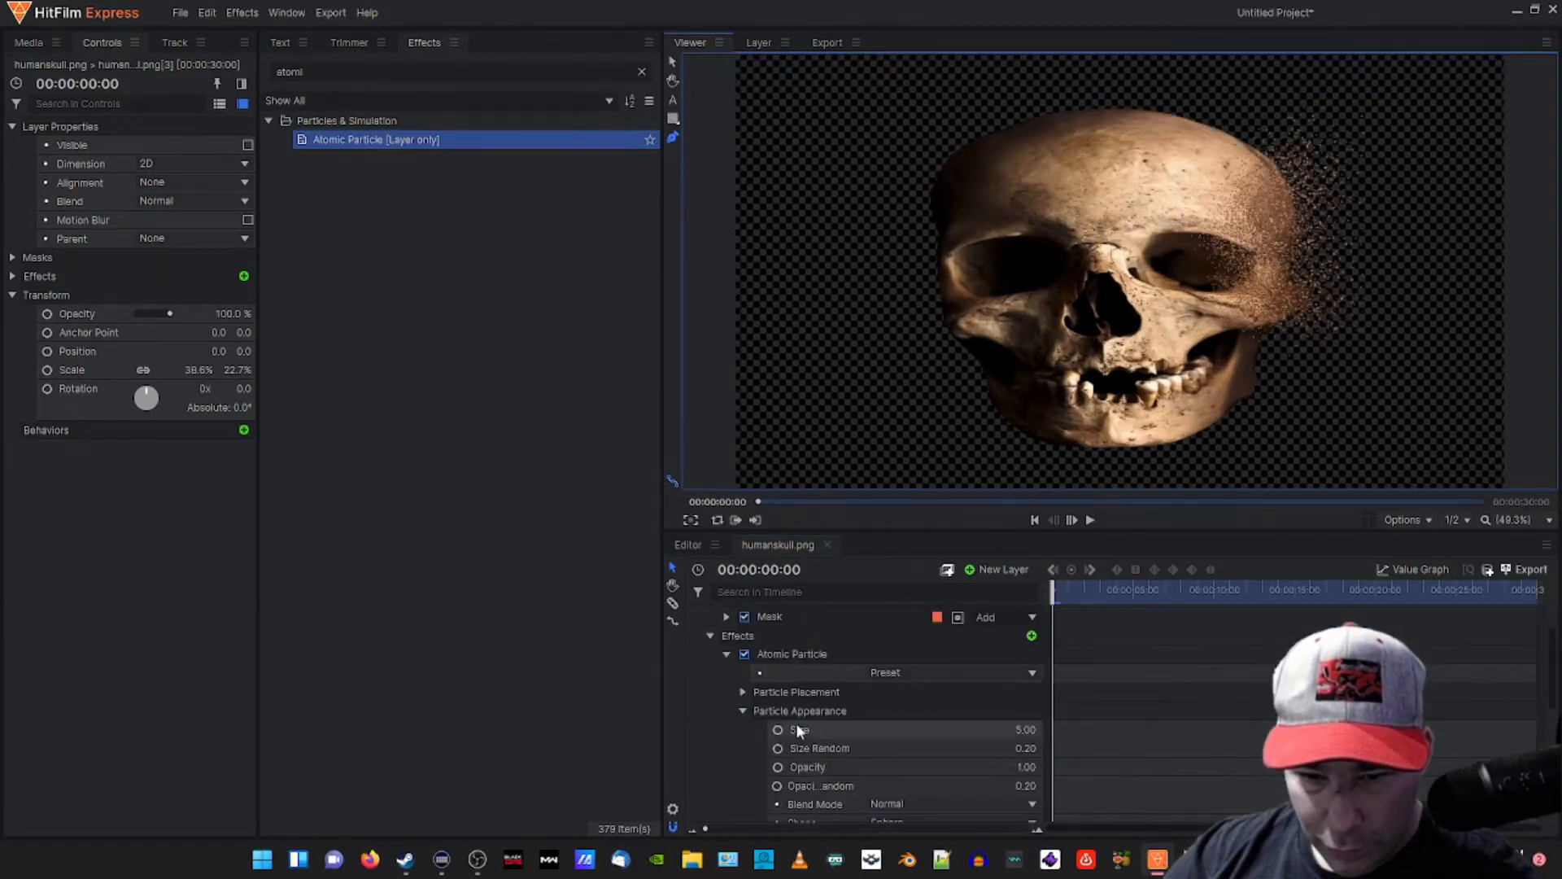
pyautogui.moveTo(1024, 724); pyautogui.dragTo(1015, 729)
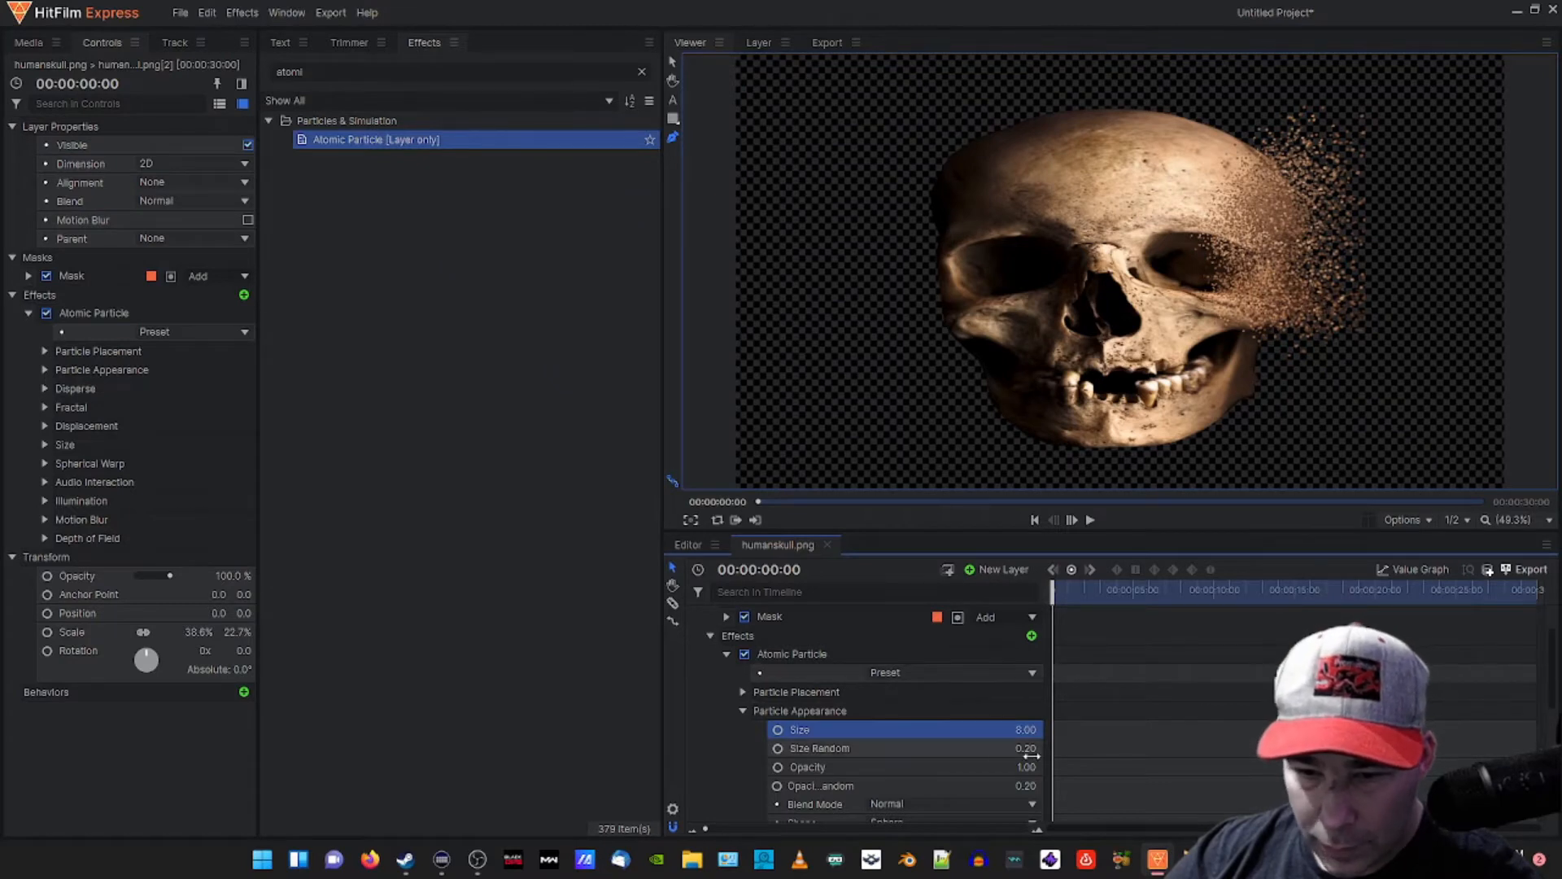
# - Set the masked layer's particle Size Random to 0.27 and its opacity randomness to 0.21
pyautogui.moveTo(1024, 747); pyautogui.dragTo(1027, 748)
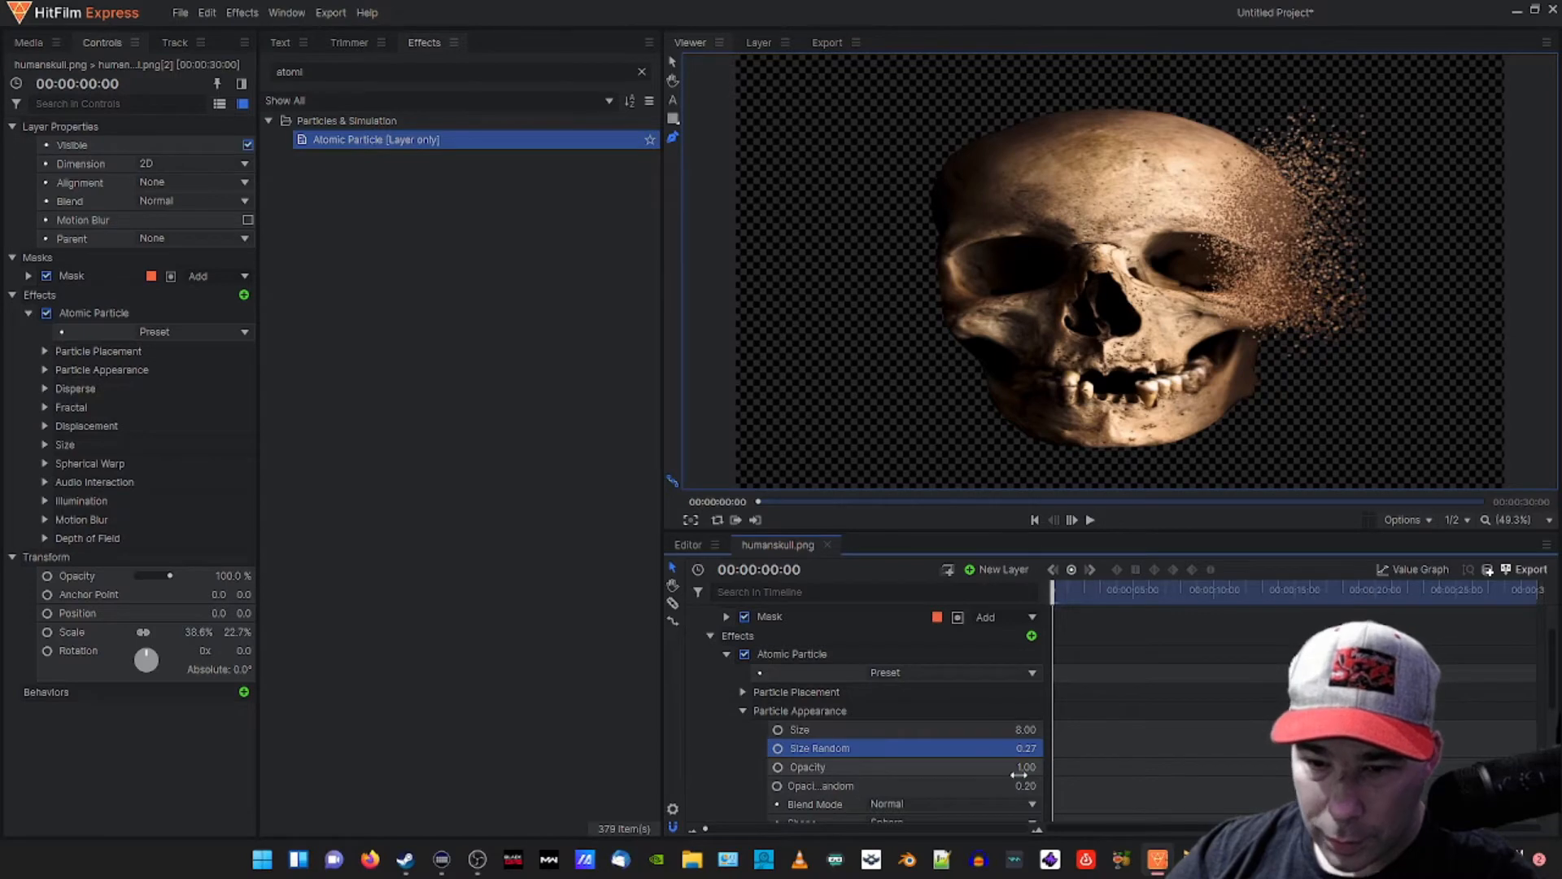
pyautogui.scroll(-2, 1019, 774)
pyautogui.moveTo(1023, 732)
pyautogui.mouseDown()
pyautogui.moveTo(1040, 731)
pyautogui.moveTo(1024, 731)
pyautogui.mouseUp()
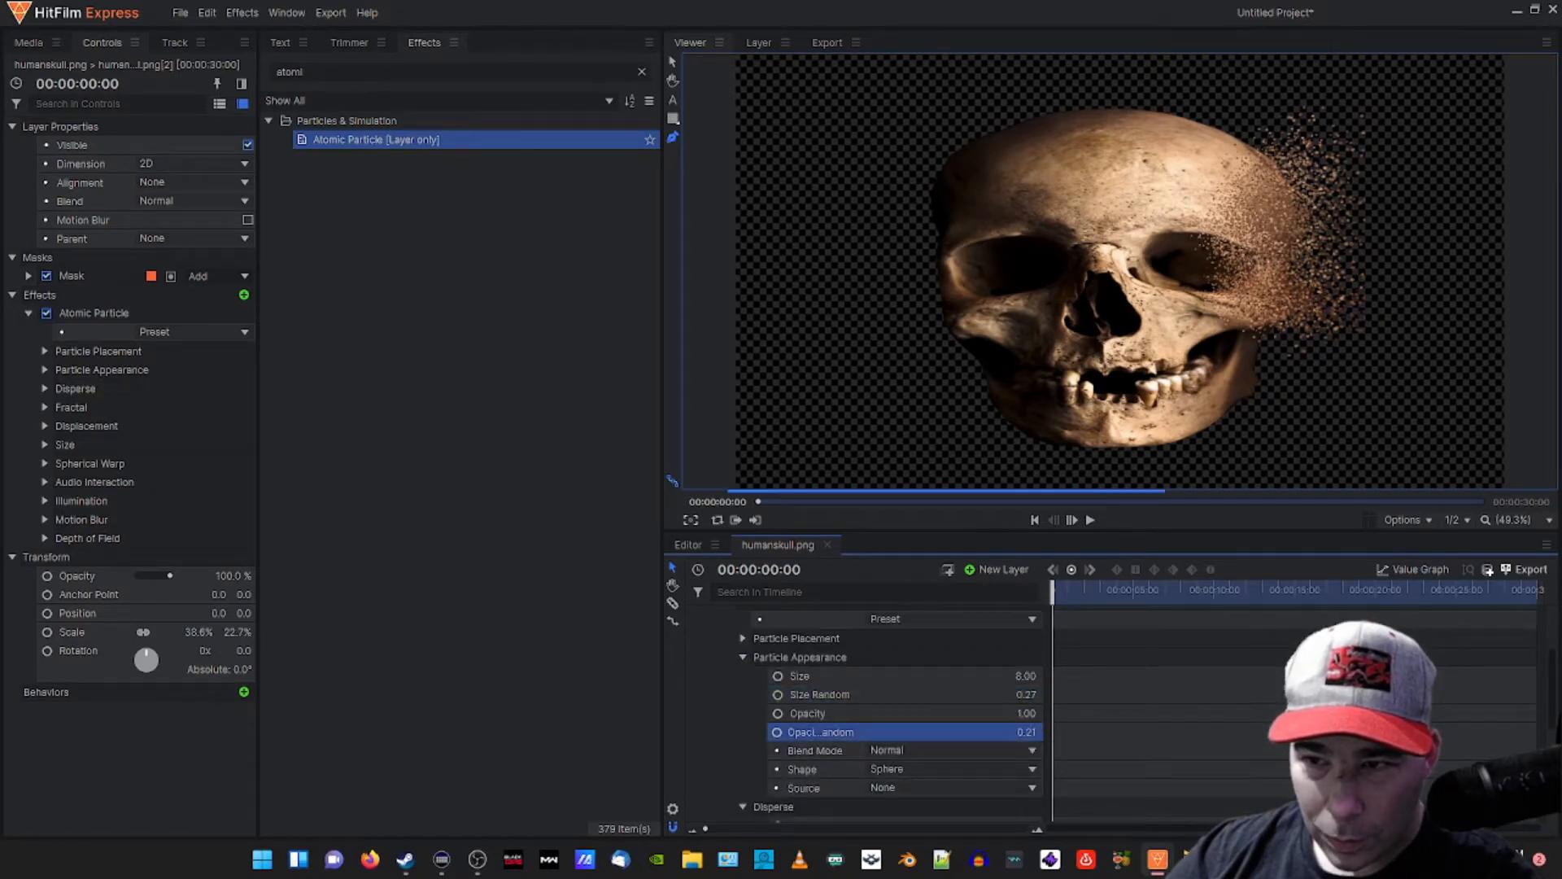
# - Review the particle blend modes, try the Layer particle shape, and set the shape back to Sphere
pyautogui.click(976, 748)
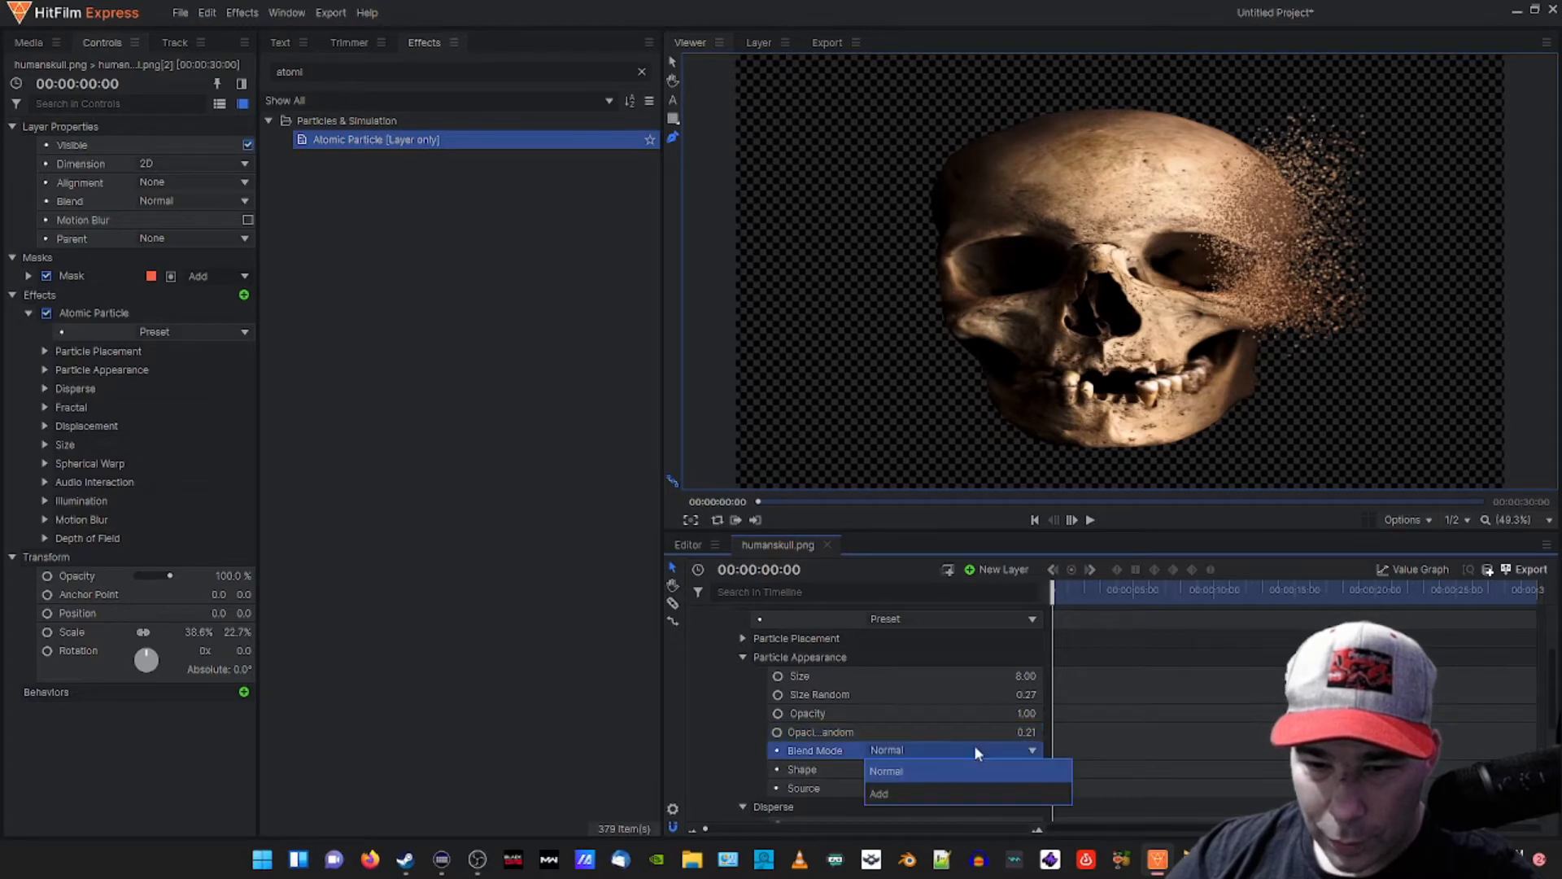
pyautogui.click(975, 747)
pyautogui.click(969, 767)
pyautogui.click(969, 766)
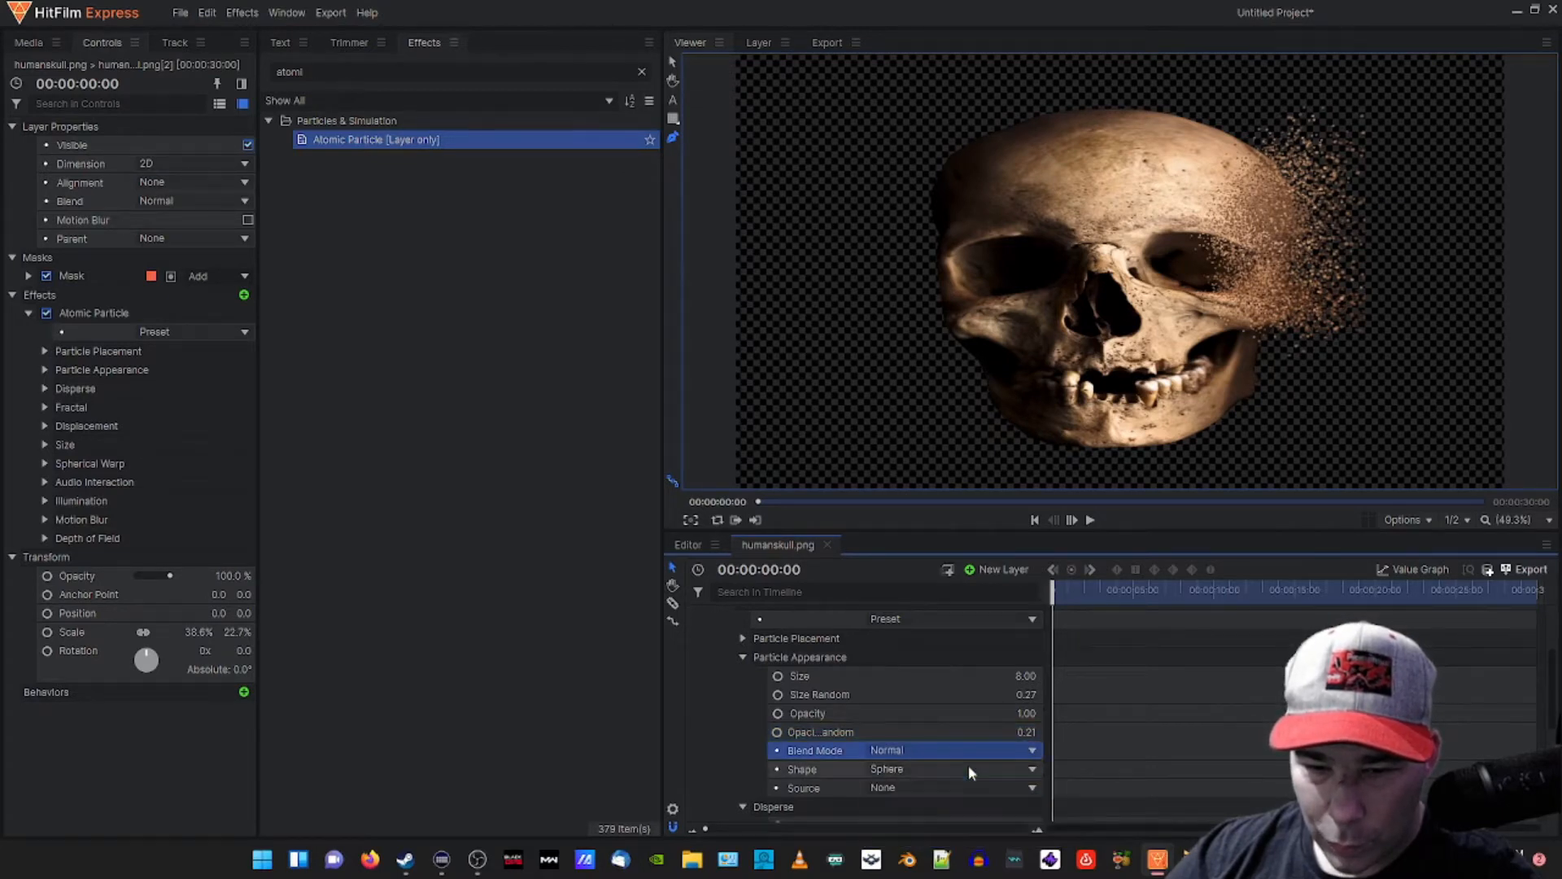
pyautogui.click(968, 767)
pyautogui.click(921, 809)
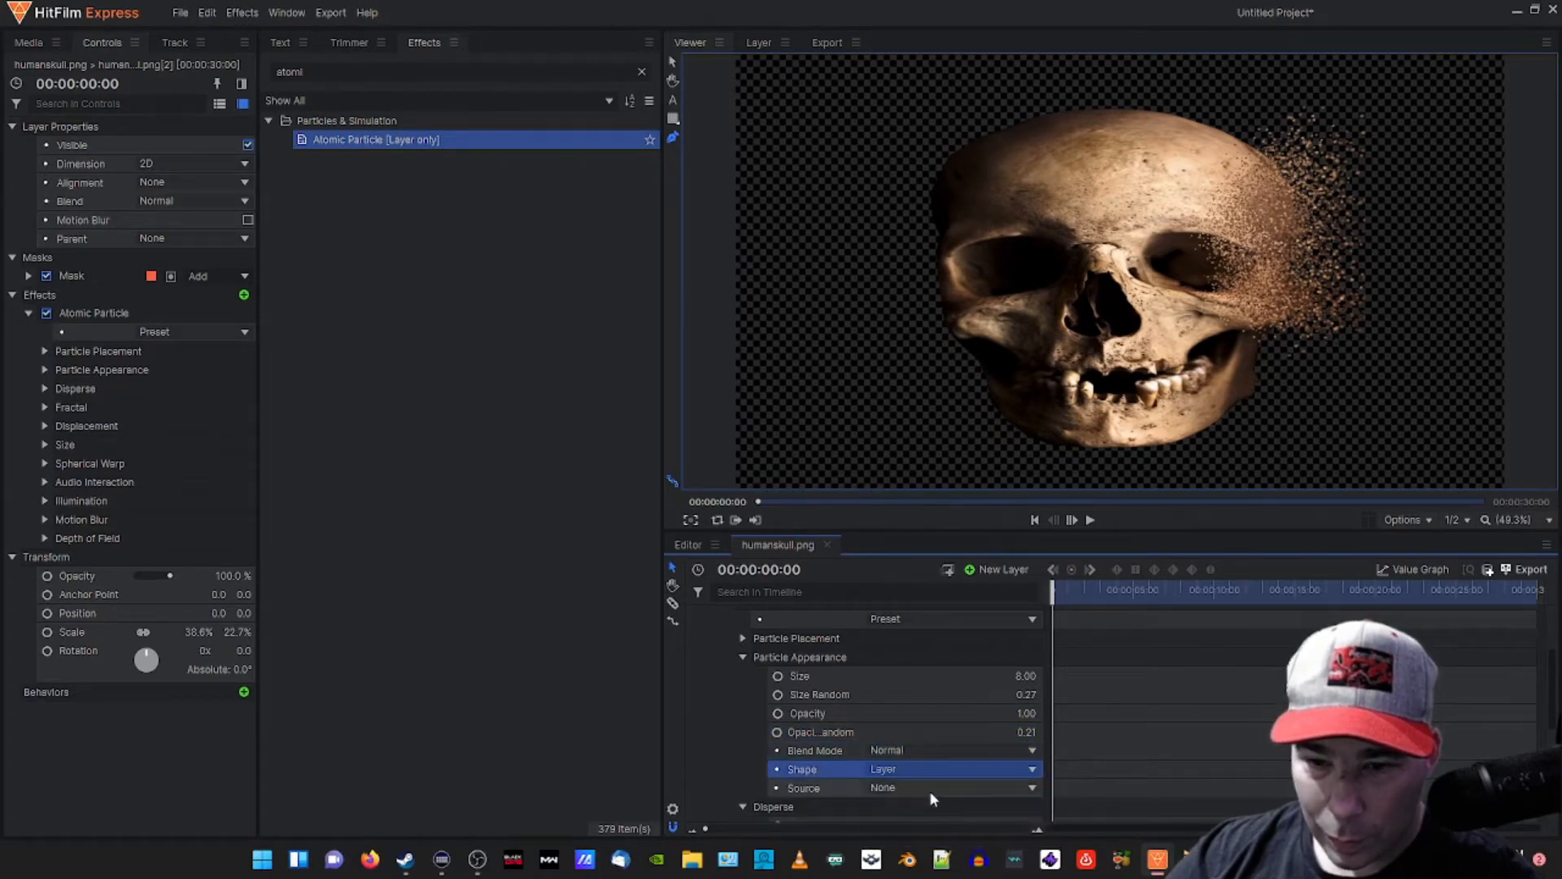
pyautogui.click(929, 768)
pyautogui.click(923, 787)
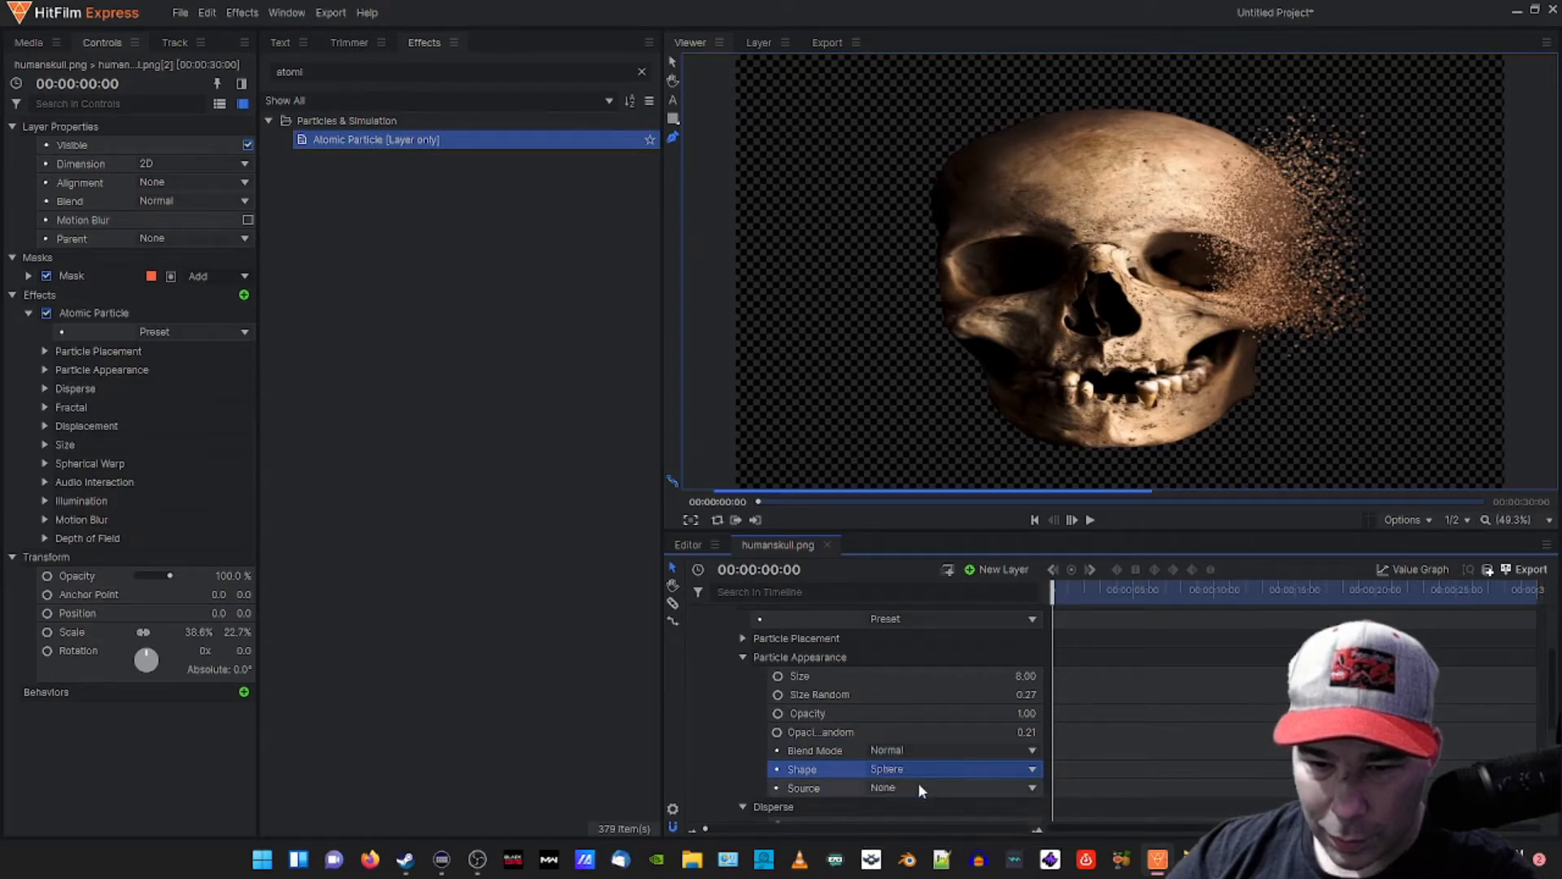
# - Increase the Atomic Particle effect's Disperse amount to 232 on the masked layer
pyautogui.scroll(-3, 919, 783)
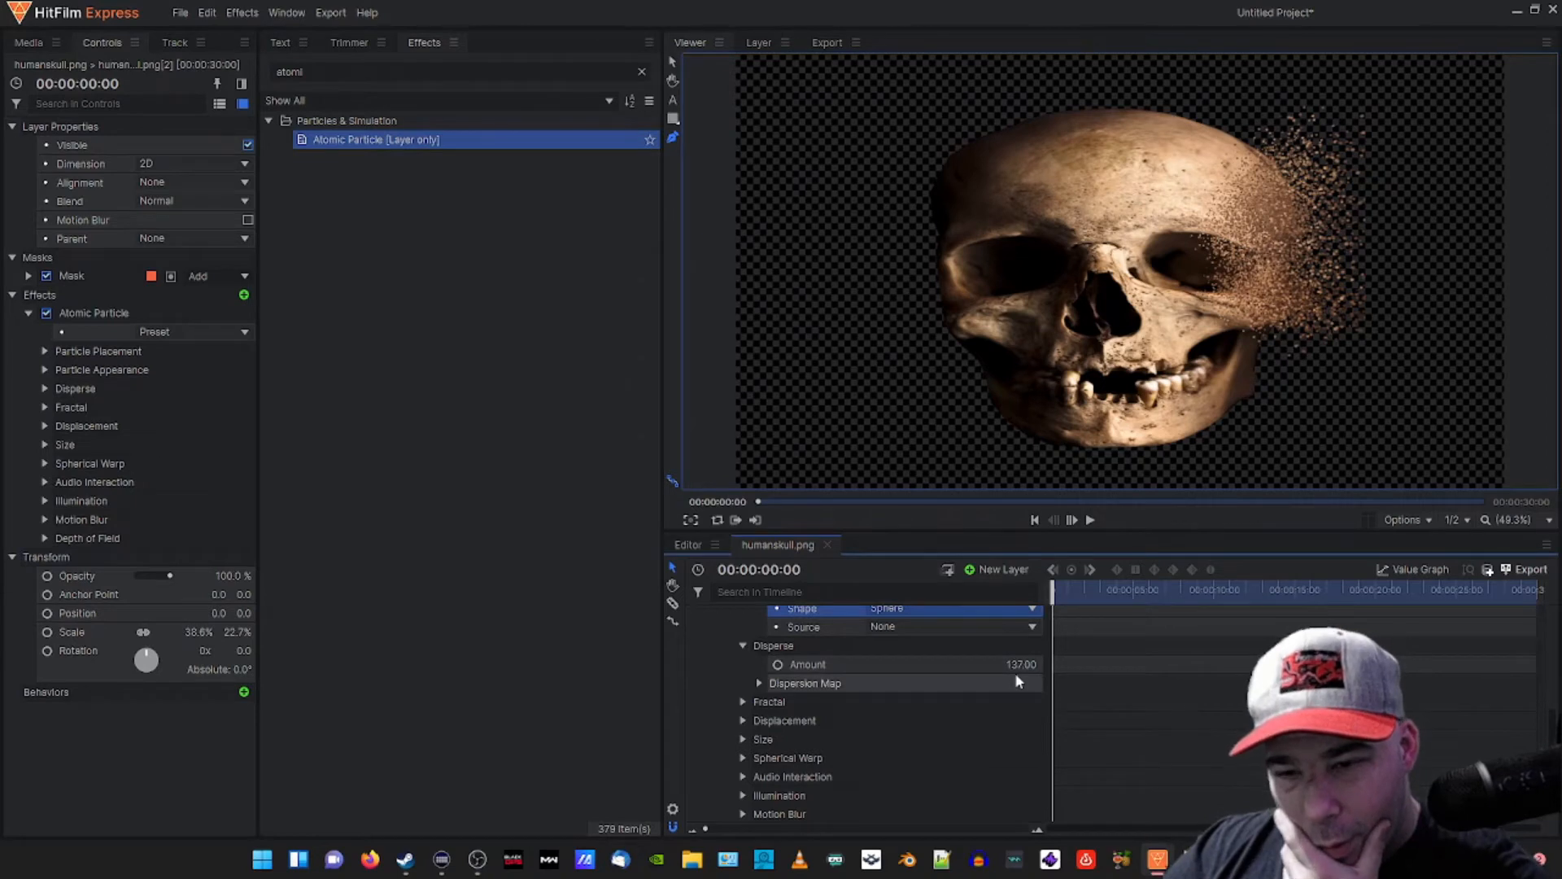
pyautogui.moveTo(1021, 665); pyautogui.dragTo(1098, 665)
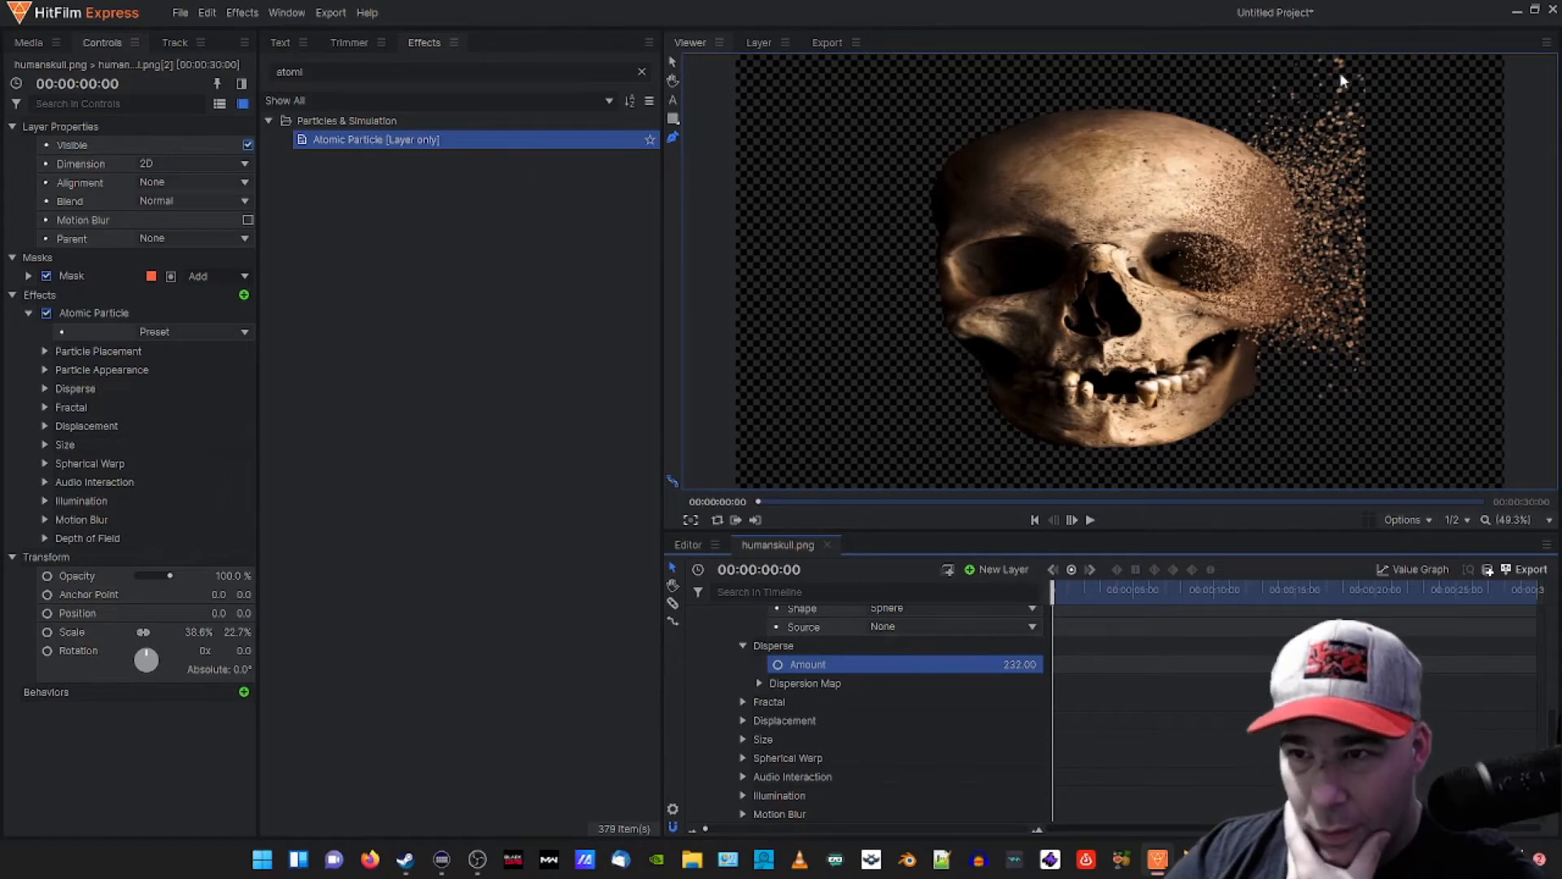
# - Examine the Atomic Particle effect's Size, Displacement, Depth of Field and Spherical Warp settings and the layer's Transform properties
pyautogui.click(743, 740)
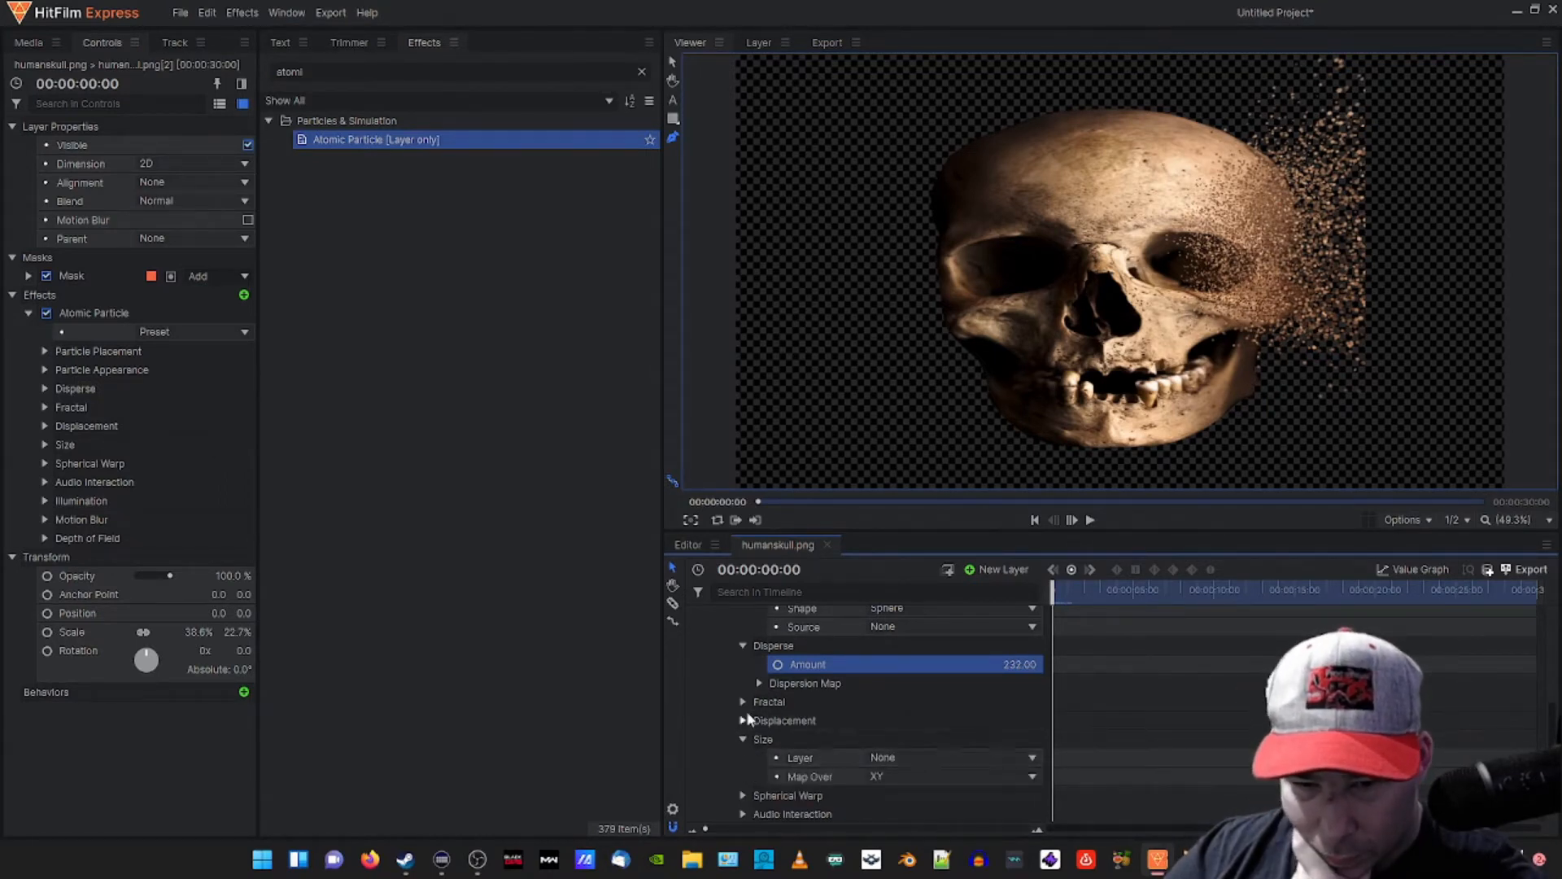
pyautogui.click(743, 721)
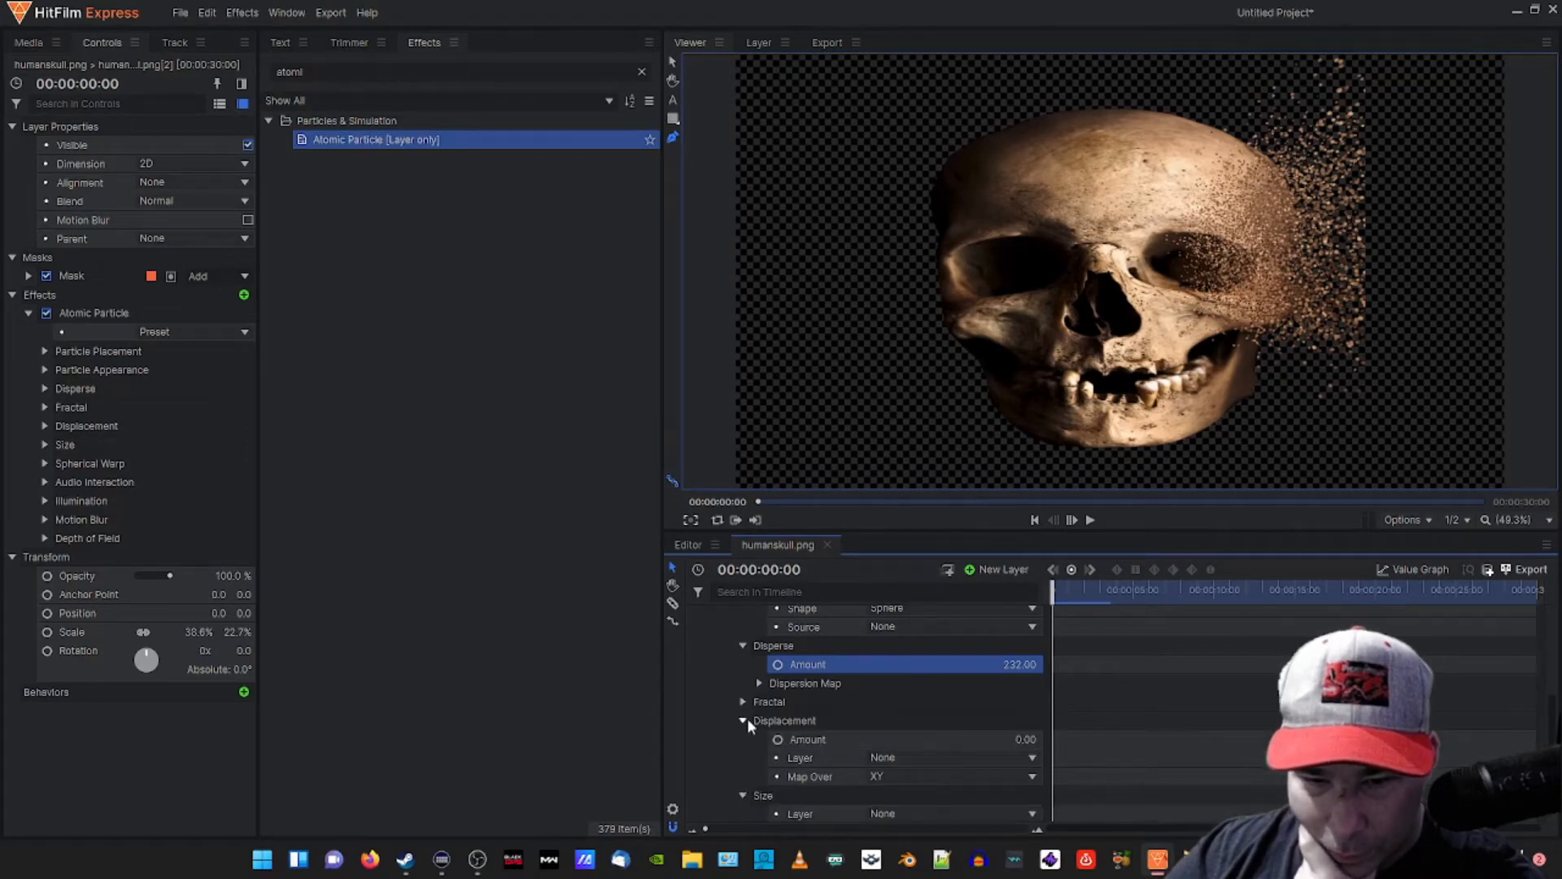
pyautogui.scroll(-4, 775, 712)
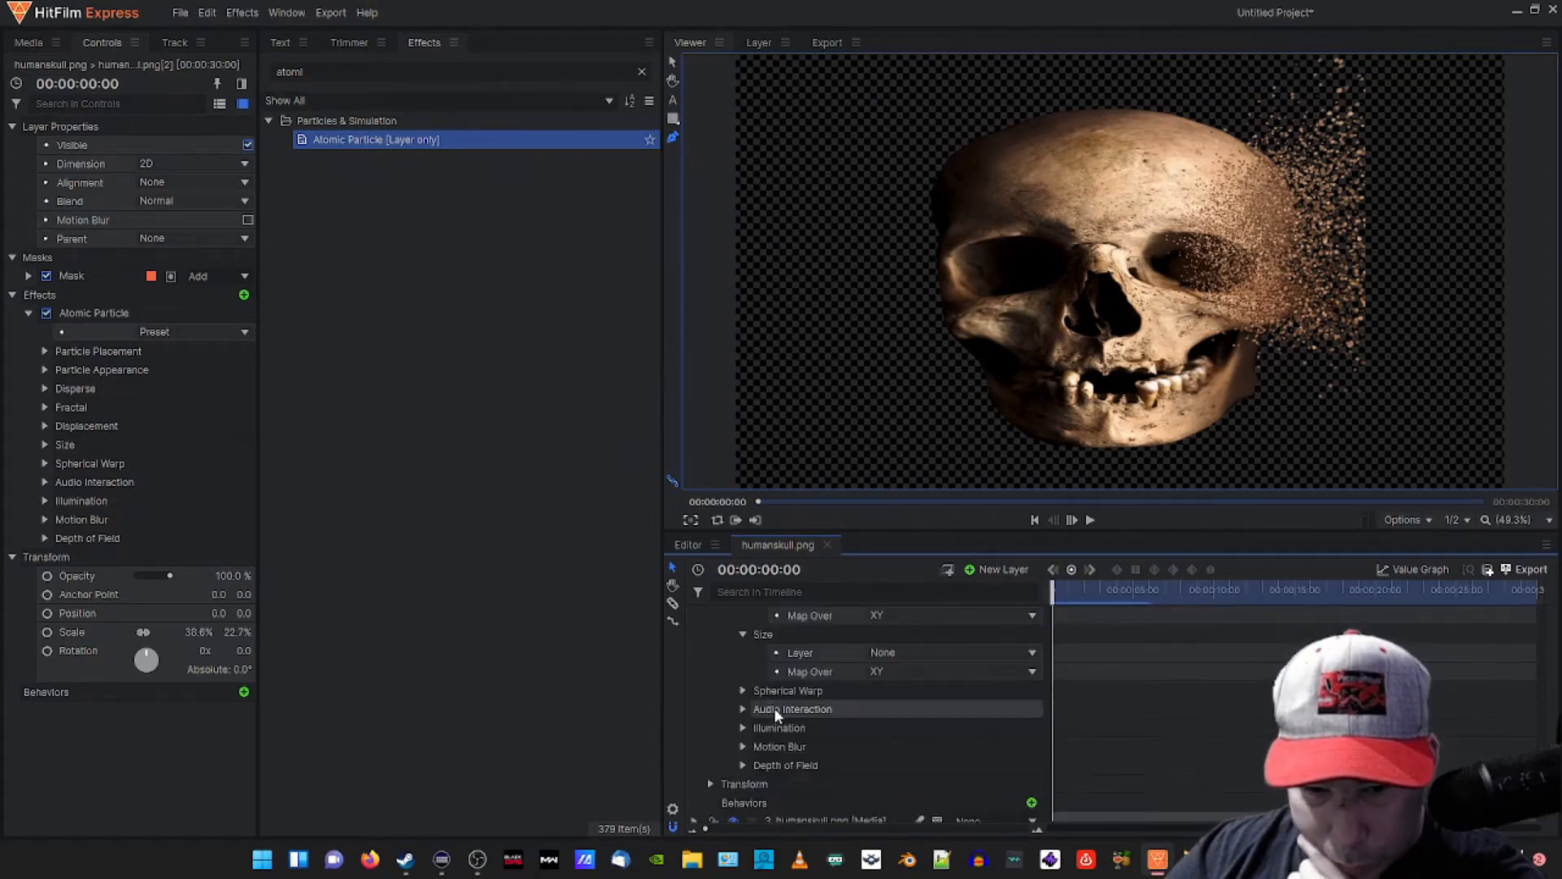
pyautogui.click(743, 766)
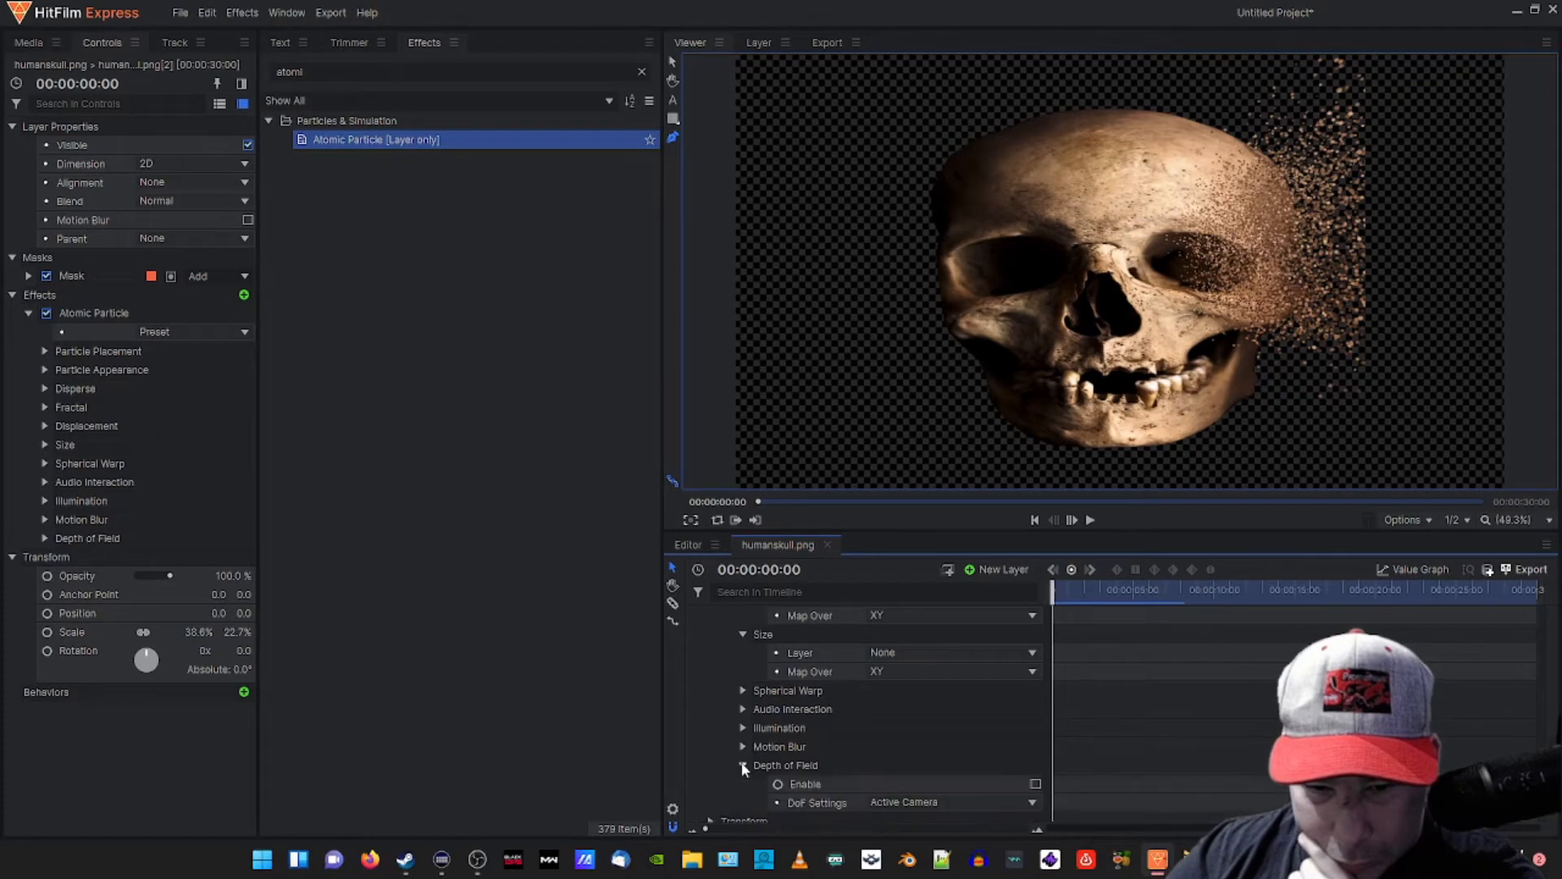
pyautogui.click(742, 690)
pyautogui.scroll(-3, 742, 687)
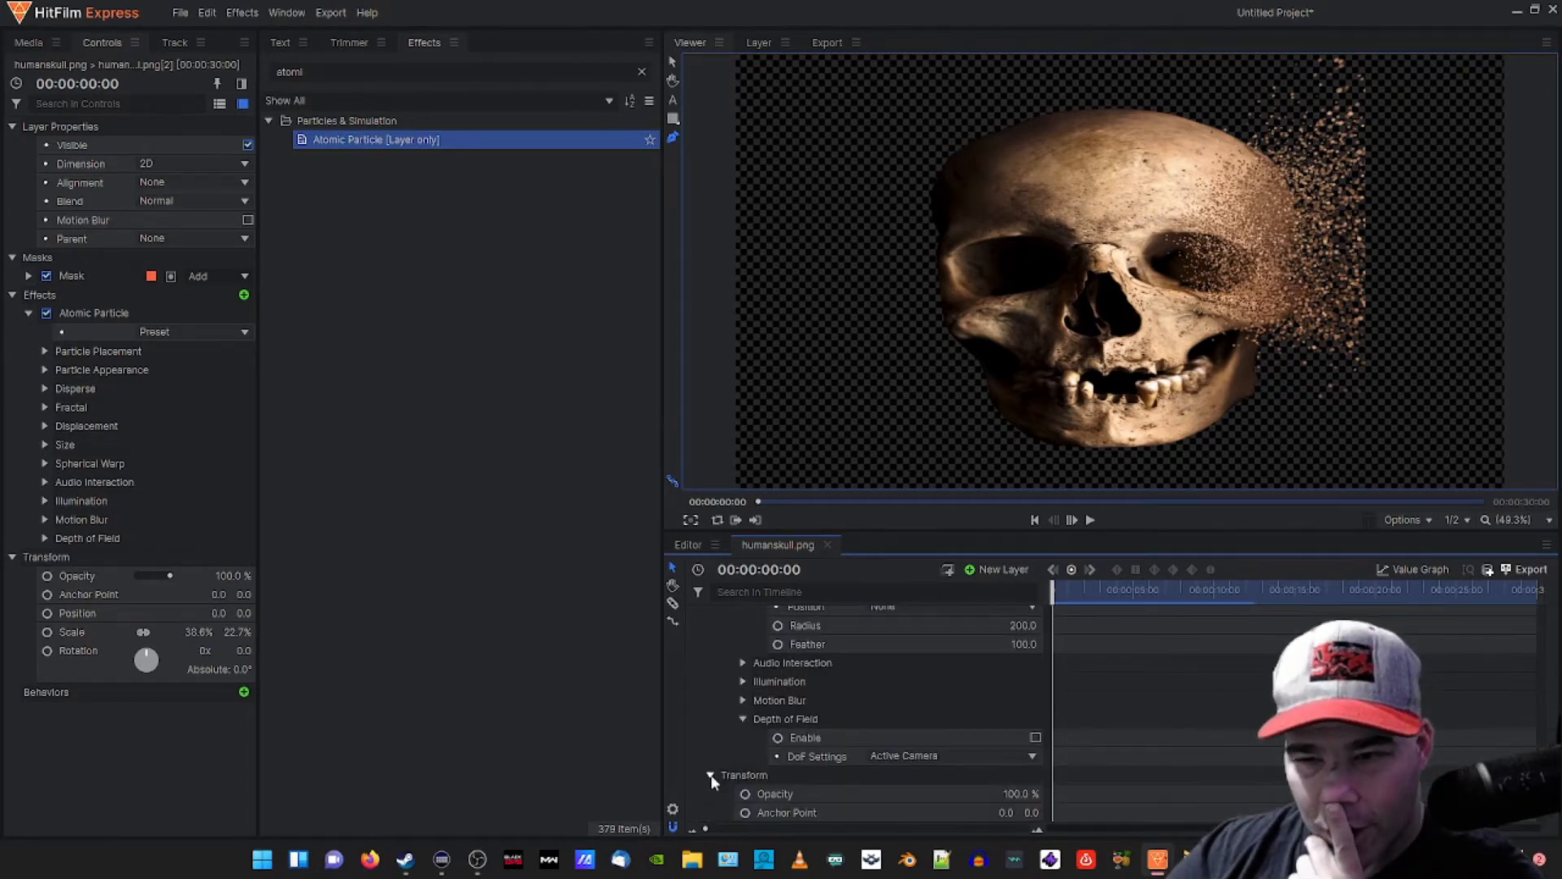
pyautogui.click(710, 775)
pyautogui.scroll(10, 869, 783)
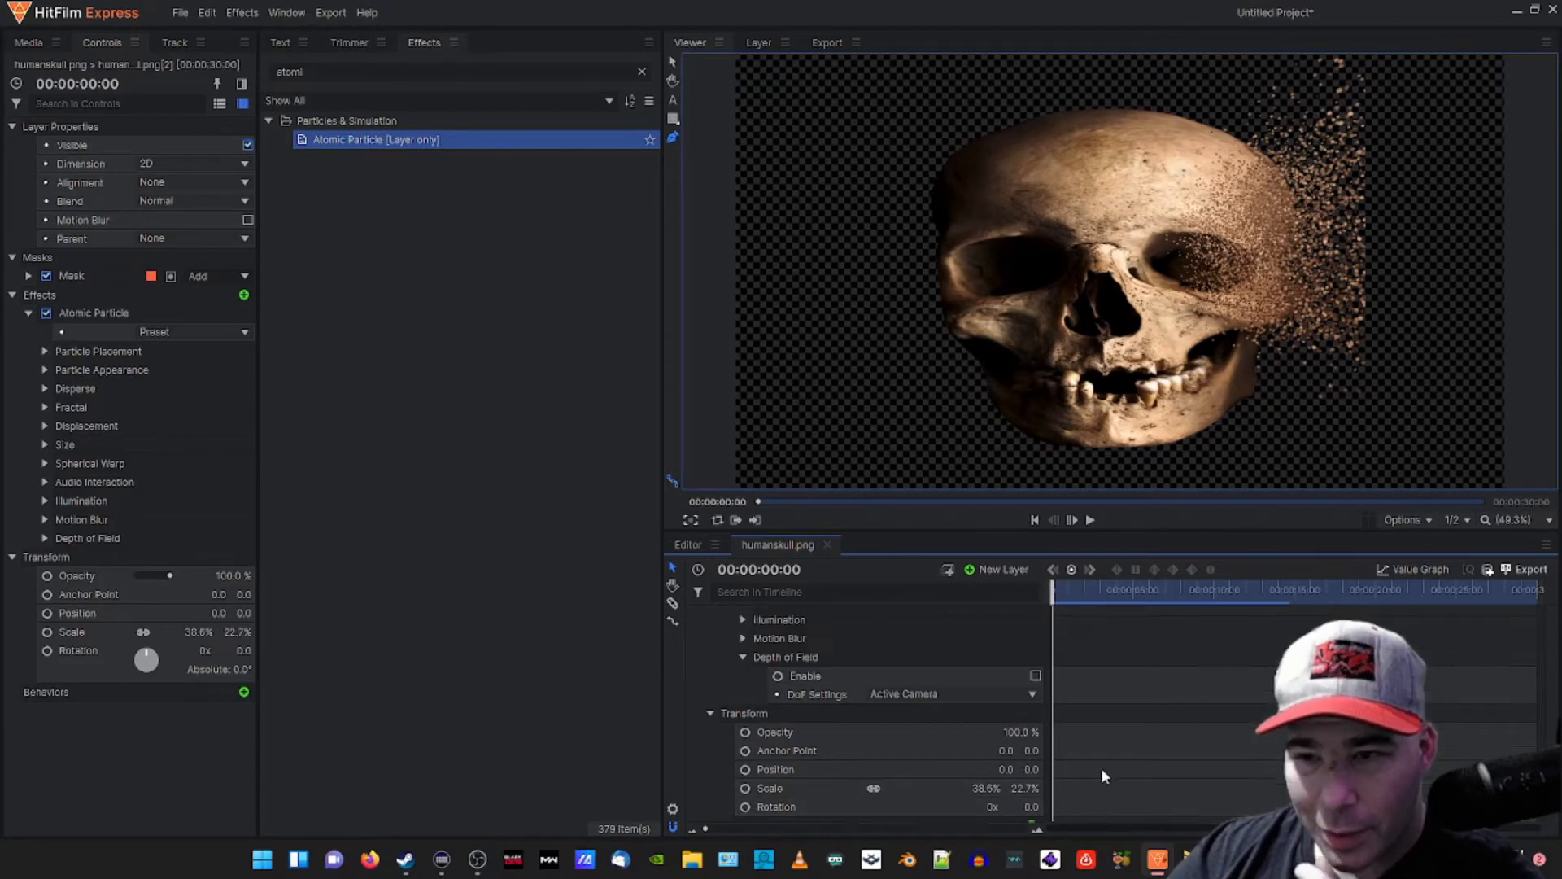
# - Try smaller particle sizes on the masked layer and settle the Size at 5.00
pyautogui.scroll(3, 872, 621)
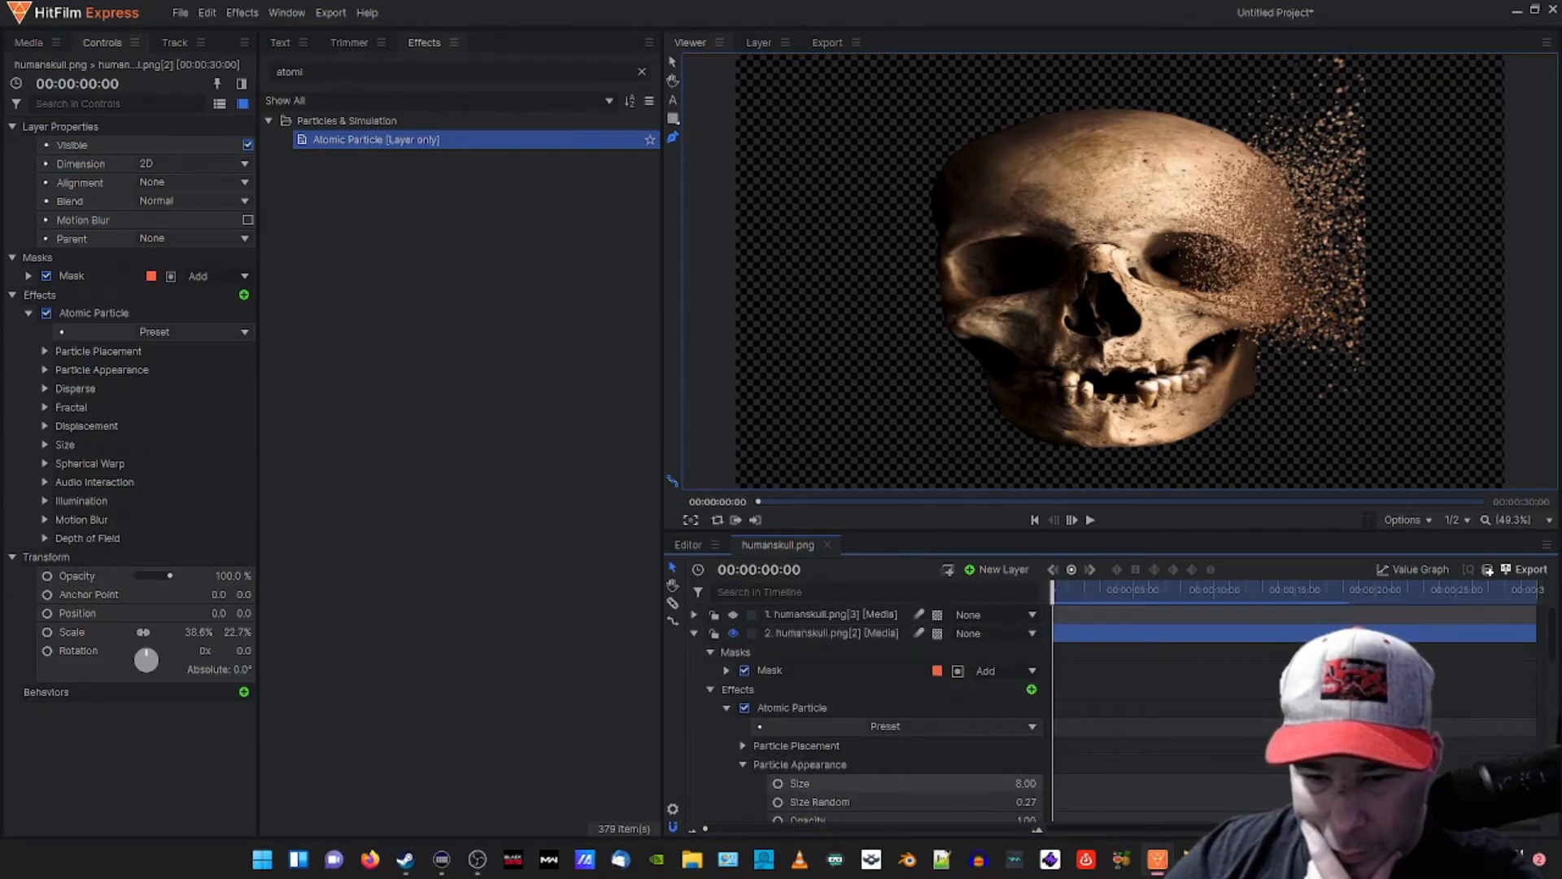
pyautogui.moveTo(1025, 783); pyautogui.dragTo(960, 784)
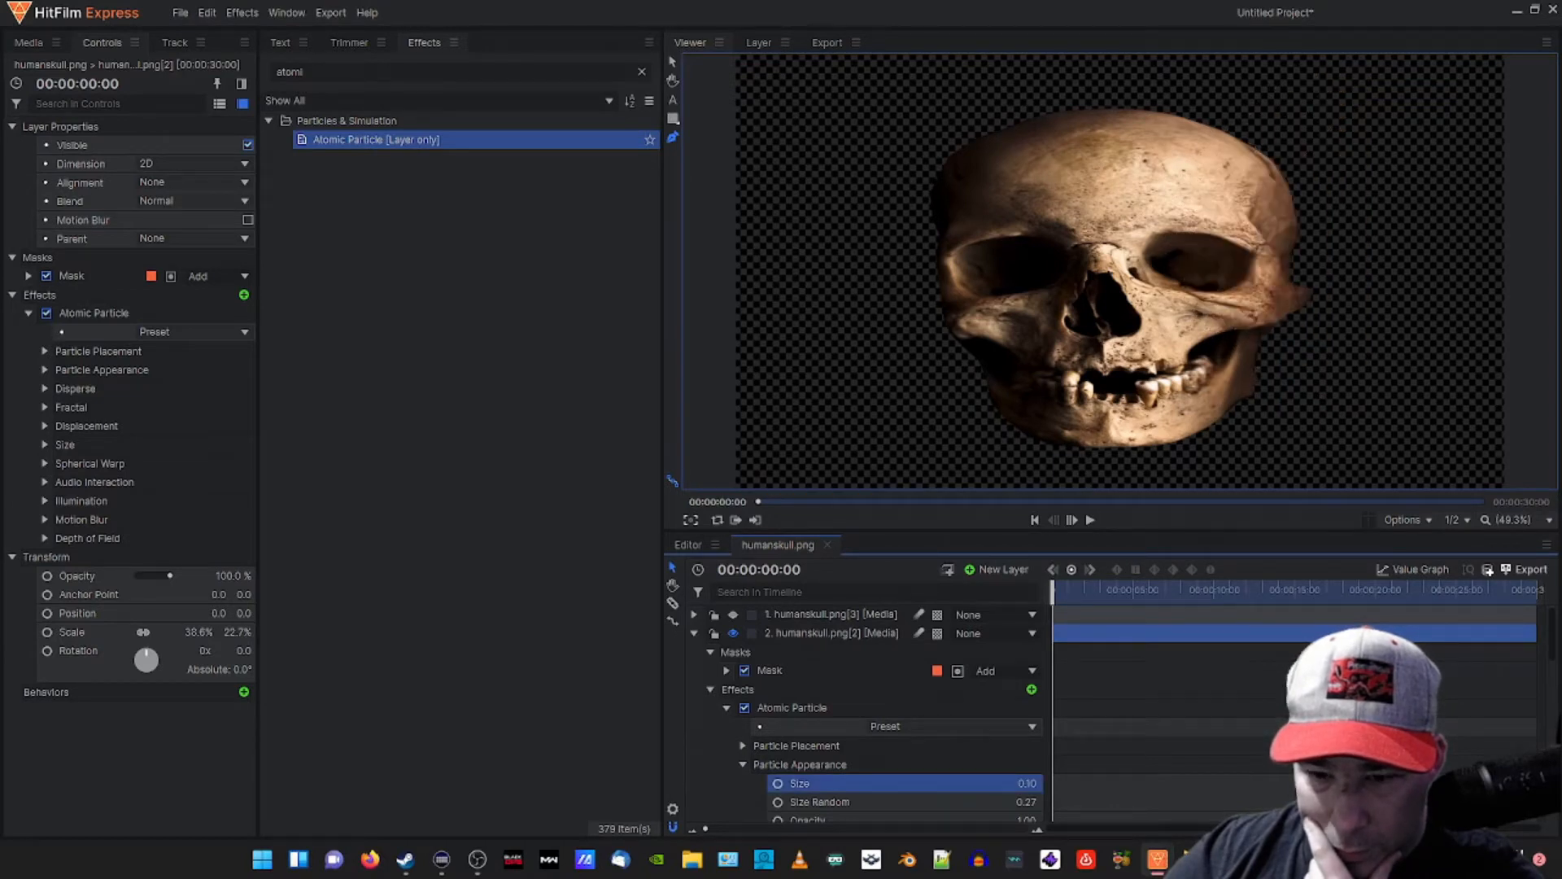
pyautogui.moveTo(960, 783)
pyautogui.mouseDown()
pyautogui.moveTo(1062, 783)
pyautogui.moveTo(991, 783)
pyautogui.mouseUp()
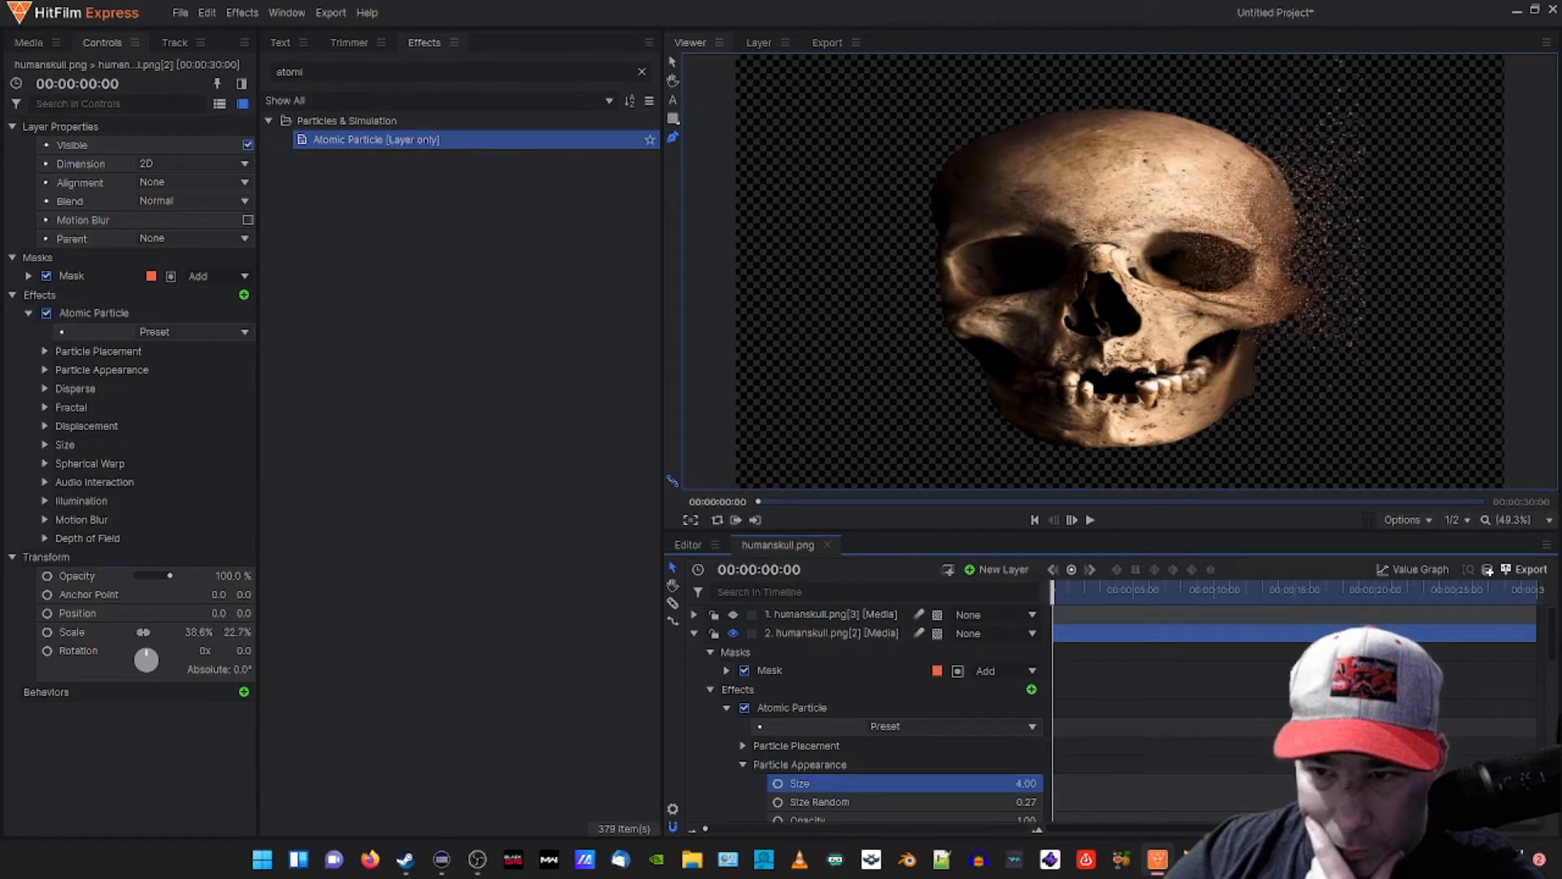
pyautogui.moveTo(991, 783); pyautogui.dragTo(999, 784)
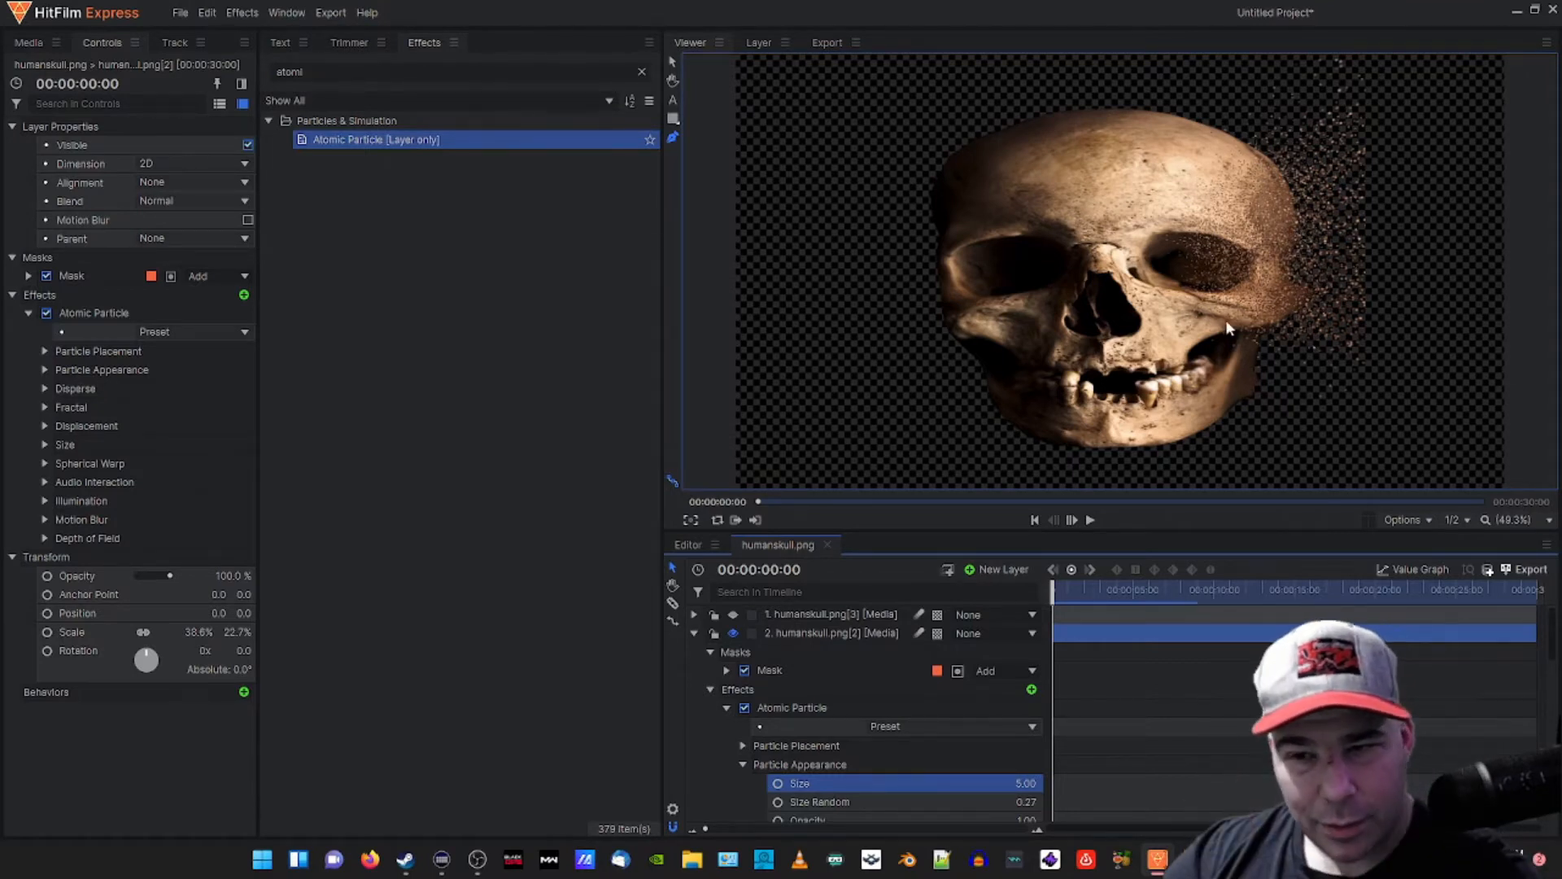
# - Make the topmost masked particle copy visible again, check the Editor timeline, and return to the humanskull.png composite
pyautogui.click(791, 707)
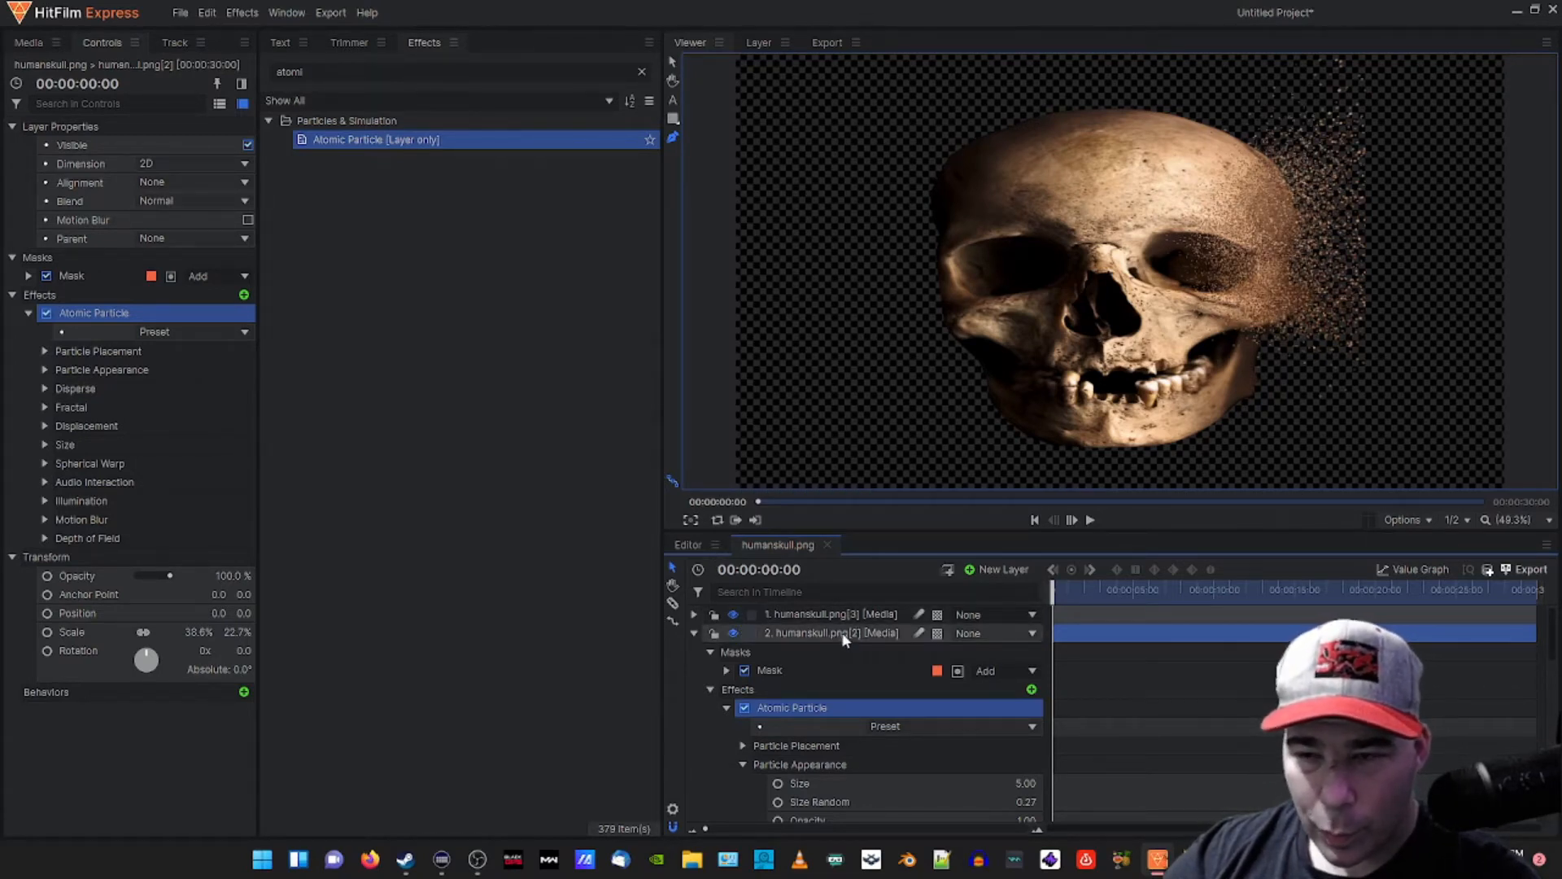
pyautogui.click(692, 546)
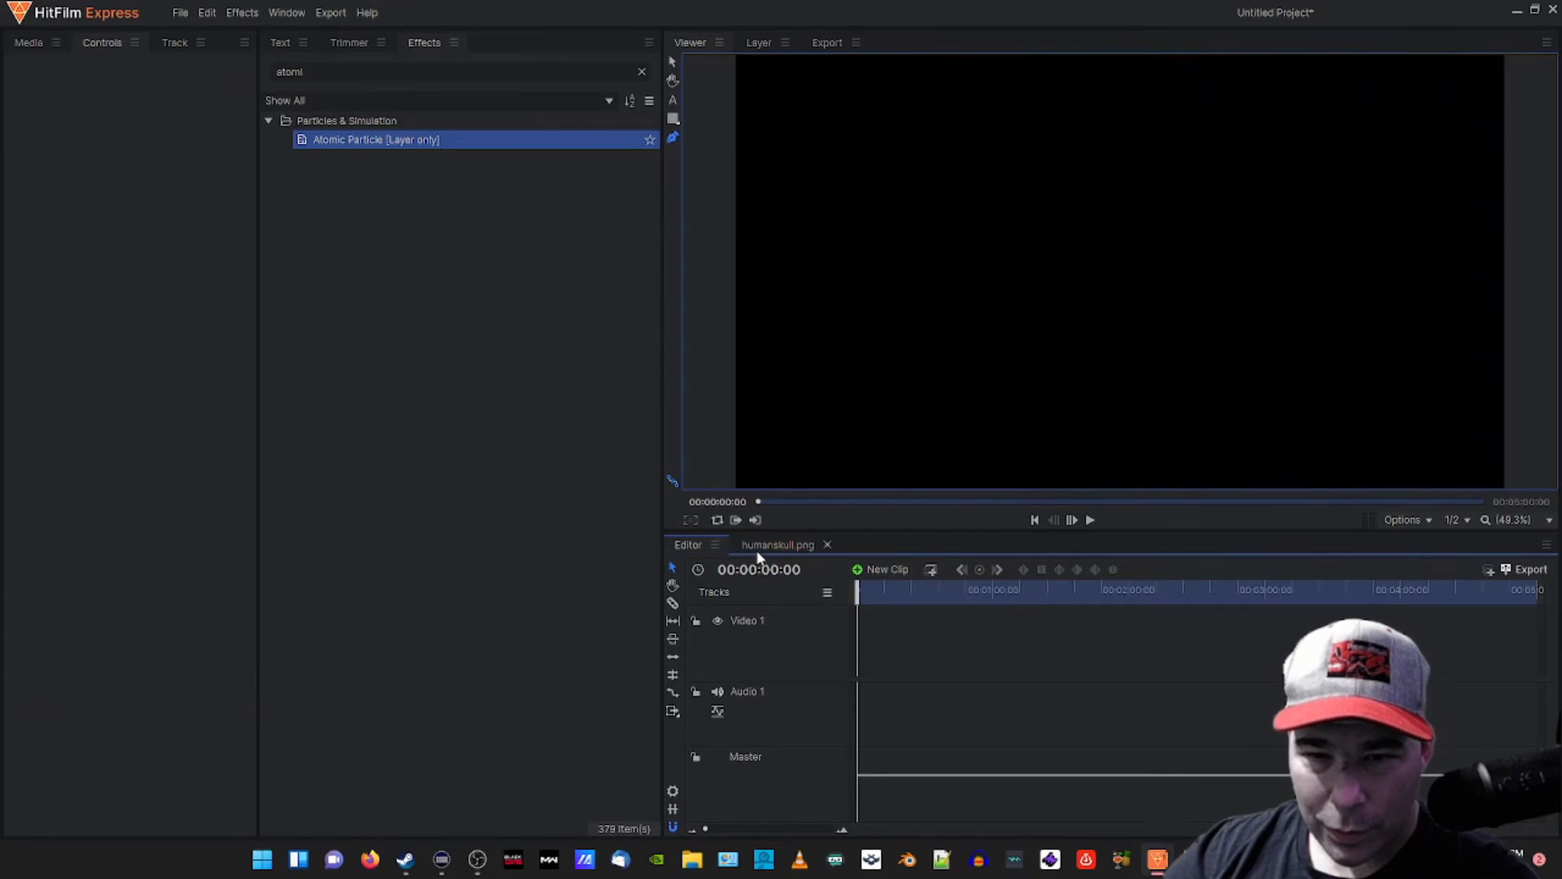
pyautogui.click(761, 545)
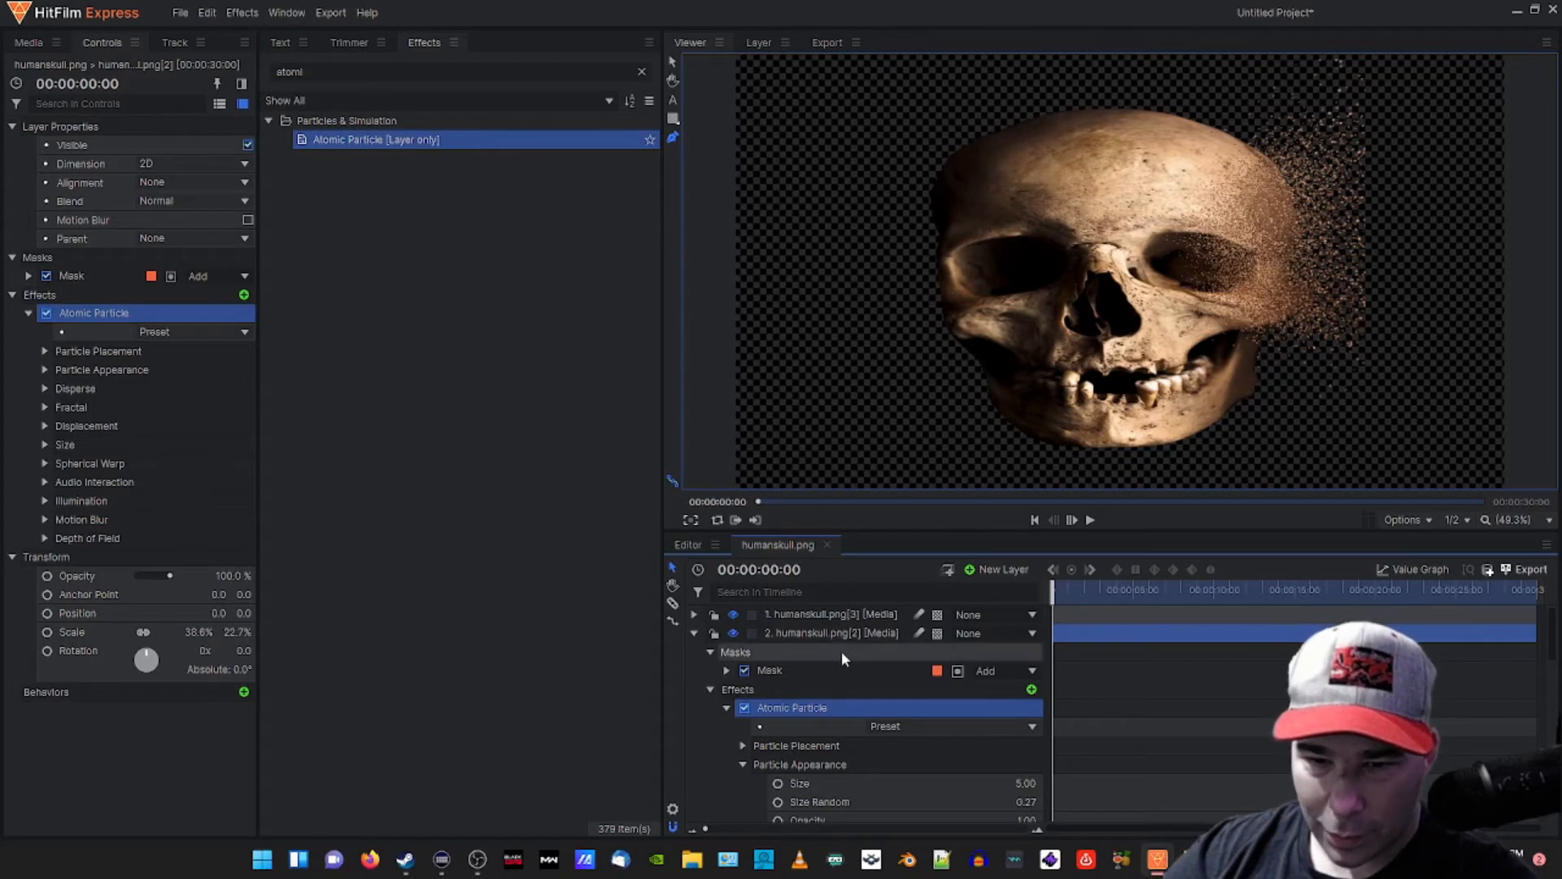
# - Draw a closed freehand mask on the second humanskull.png layer around the outer particle cloud, raising its first point near the top
pyautogui.click(822, 635)
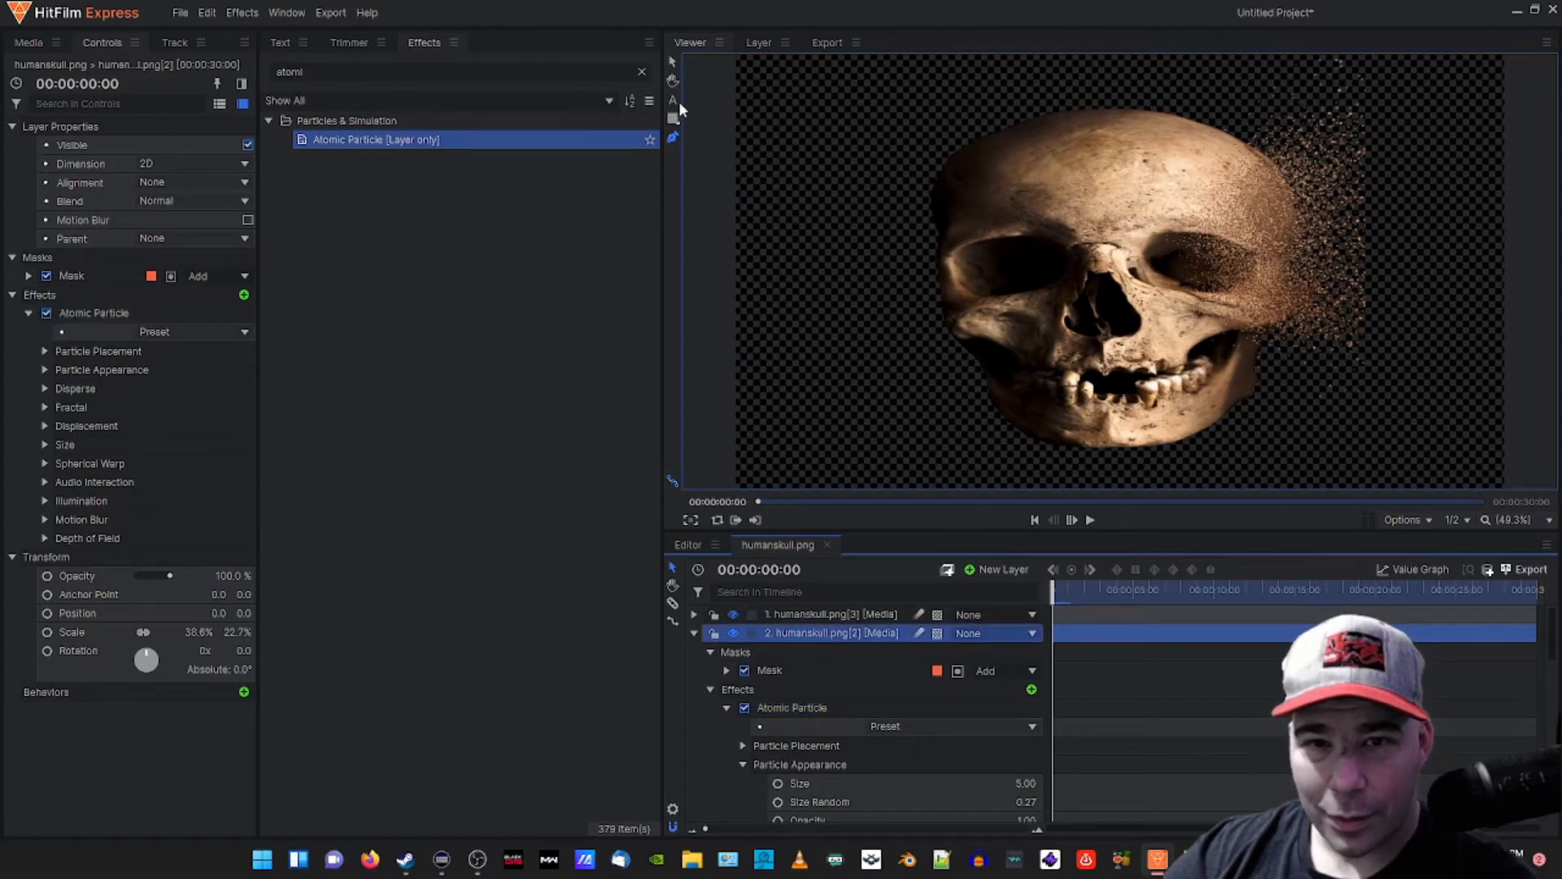
pyautogui.click(675, 140)
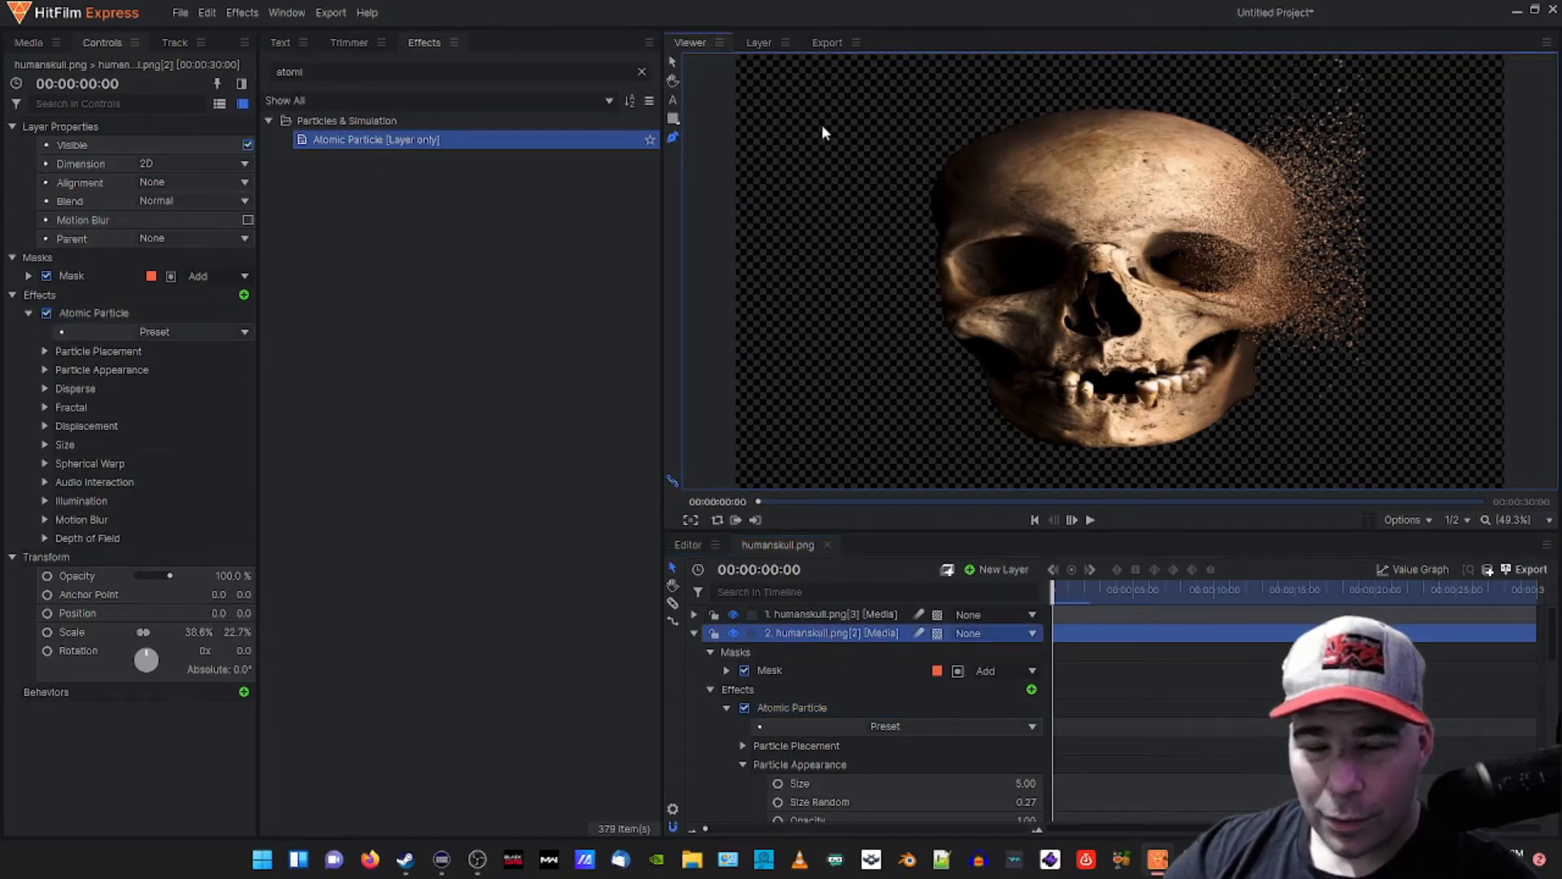
pyautogui.click(1351, 105)
pyautogui.click(1335, 98)
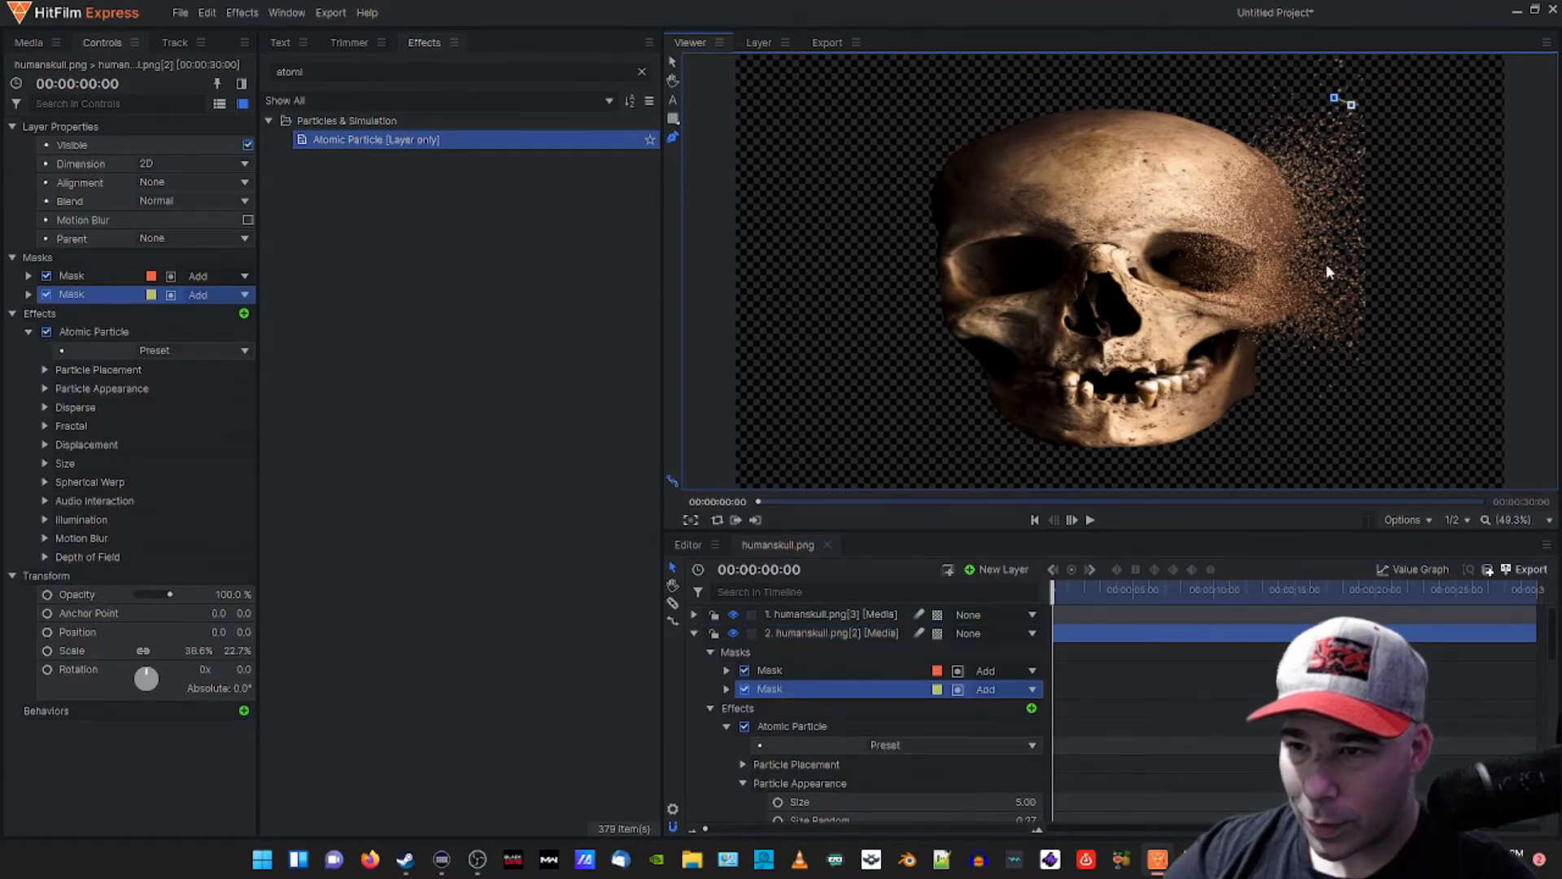
pyautogui.click(1305, 350)
pyautogui.click(1326, 442)
pyautogui.click(1412, 407)
pyautogui.click(1429, 231)
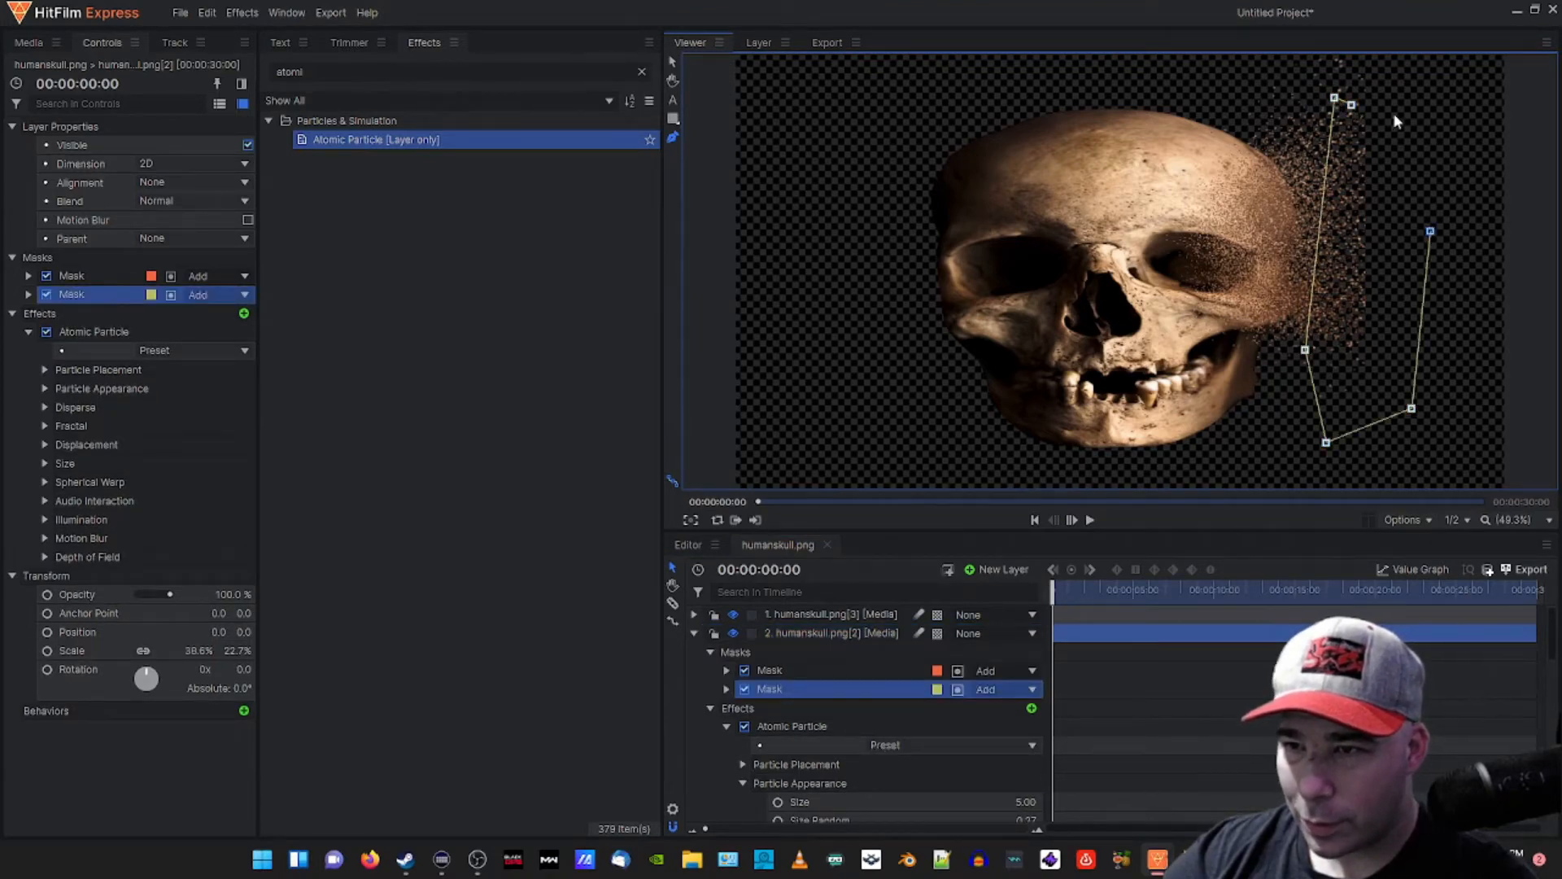
pyautogui.click(1393, 114)
pyautogui.click(1367, 75)
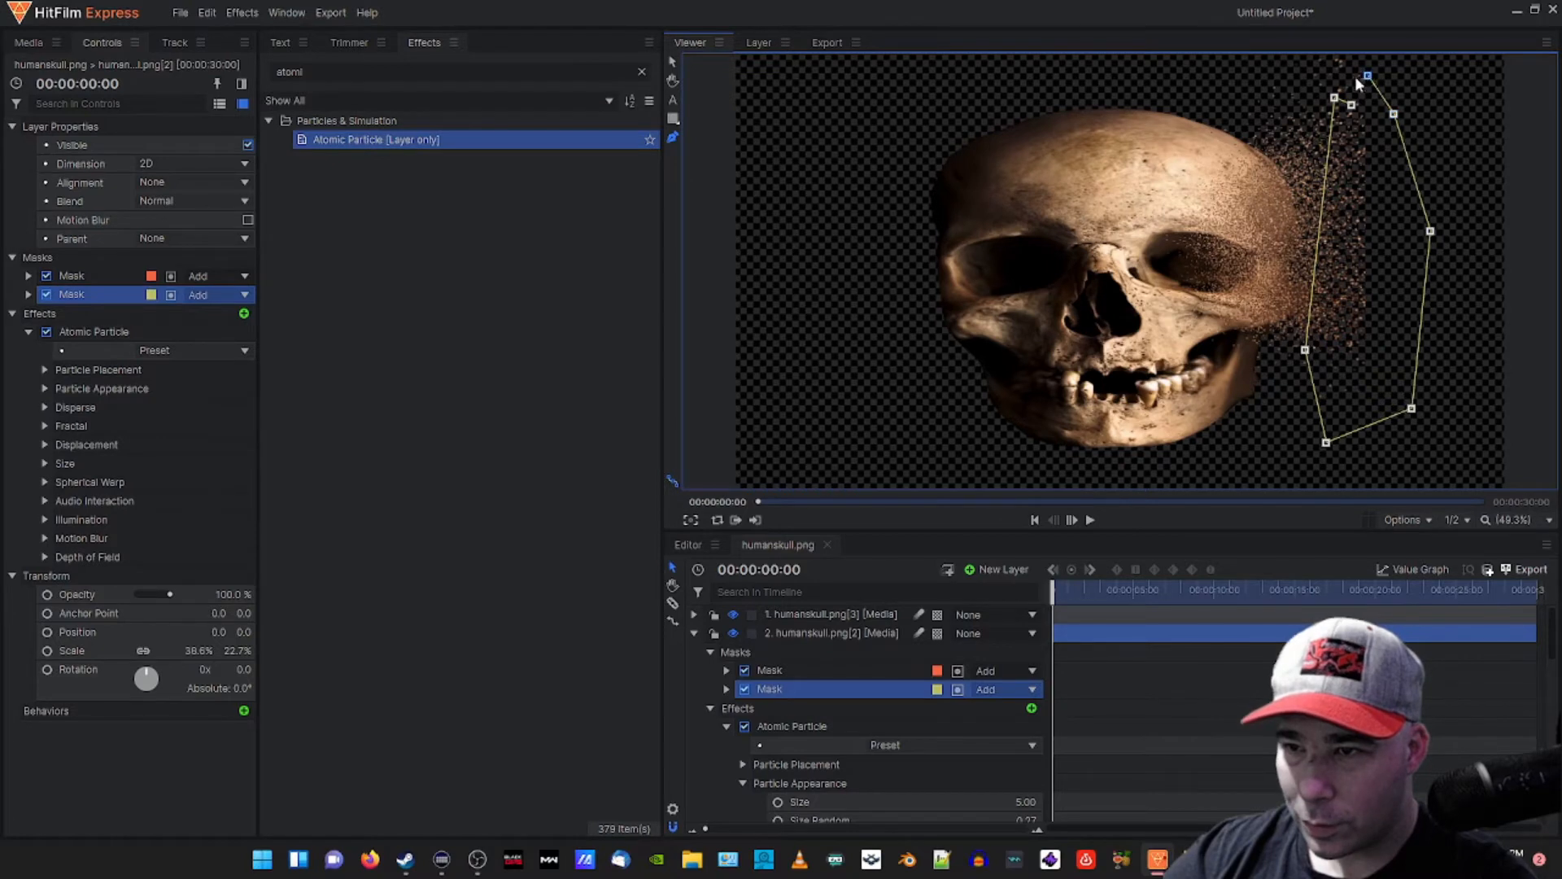
pyautogui.click(1352, 102)
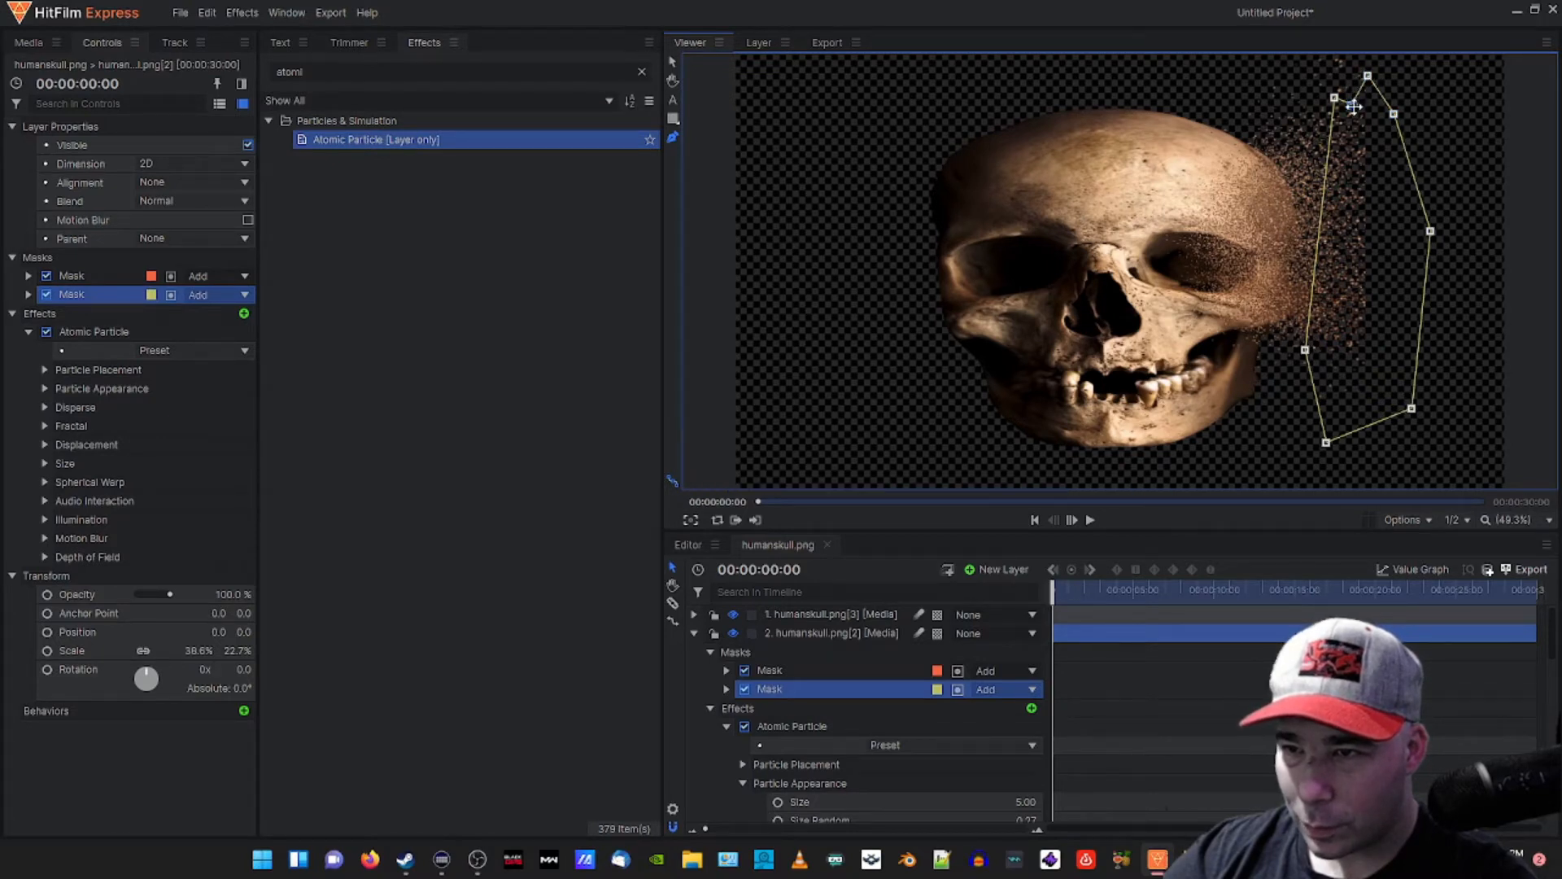
pyautogui.moveTo(1353, 106); pyautogui.dragTo(1348, 74)
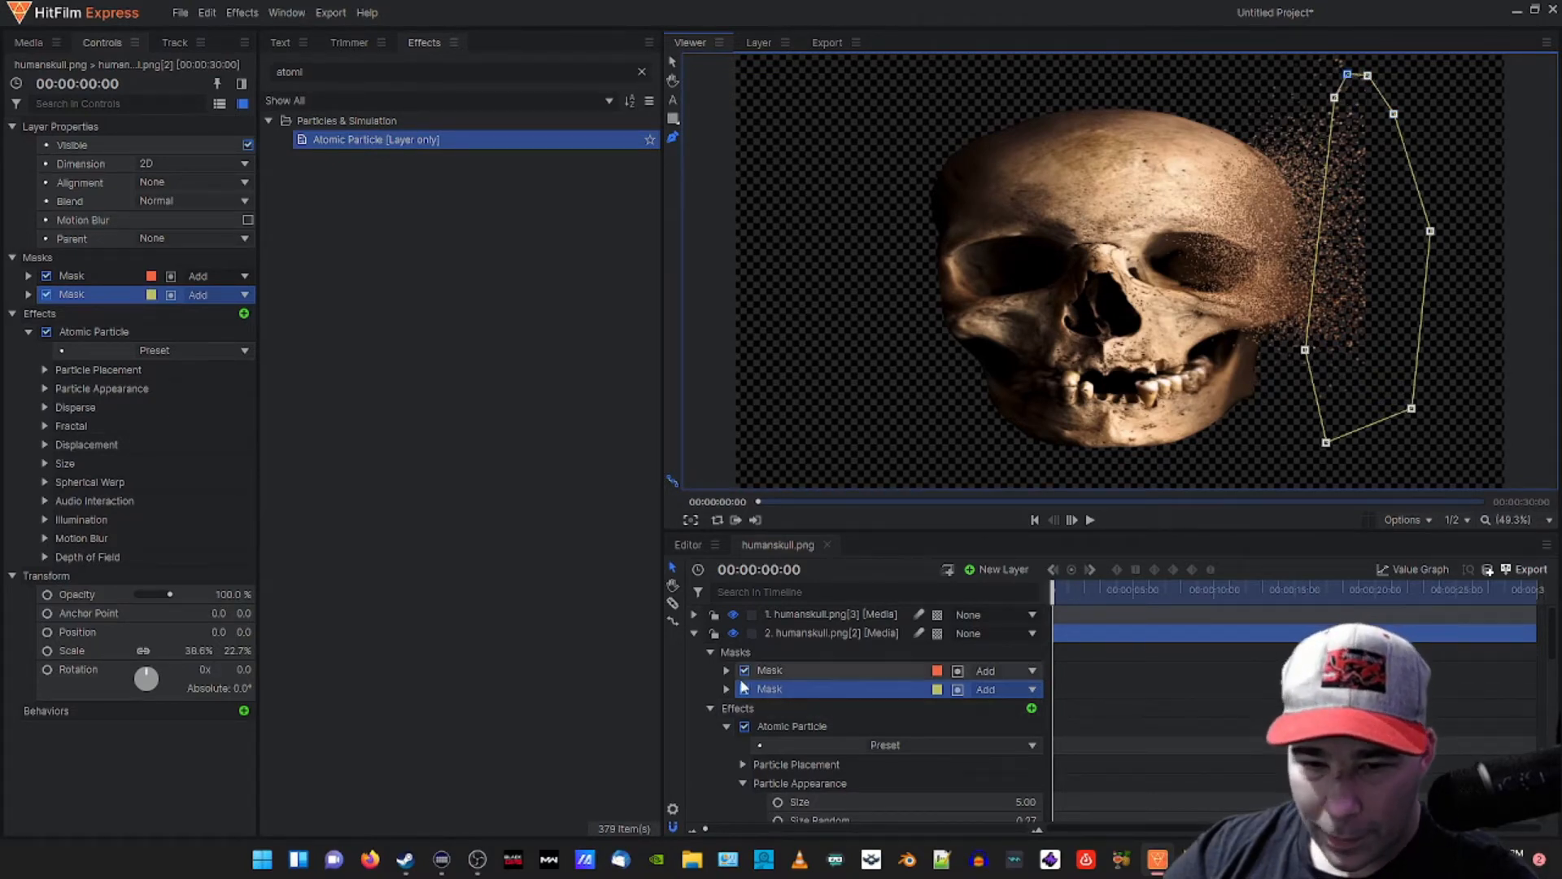
# - Set the new freehand mask's shape Expansion to 24.0 px on the second humanskull.png layer
pyautogui.click(726, 688)
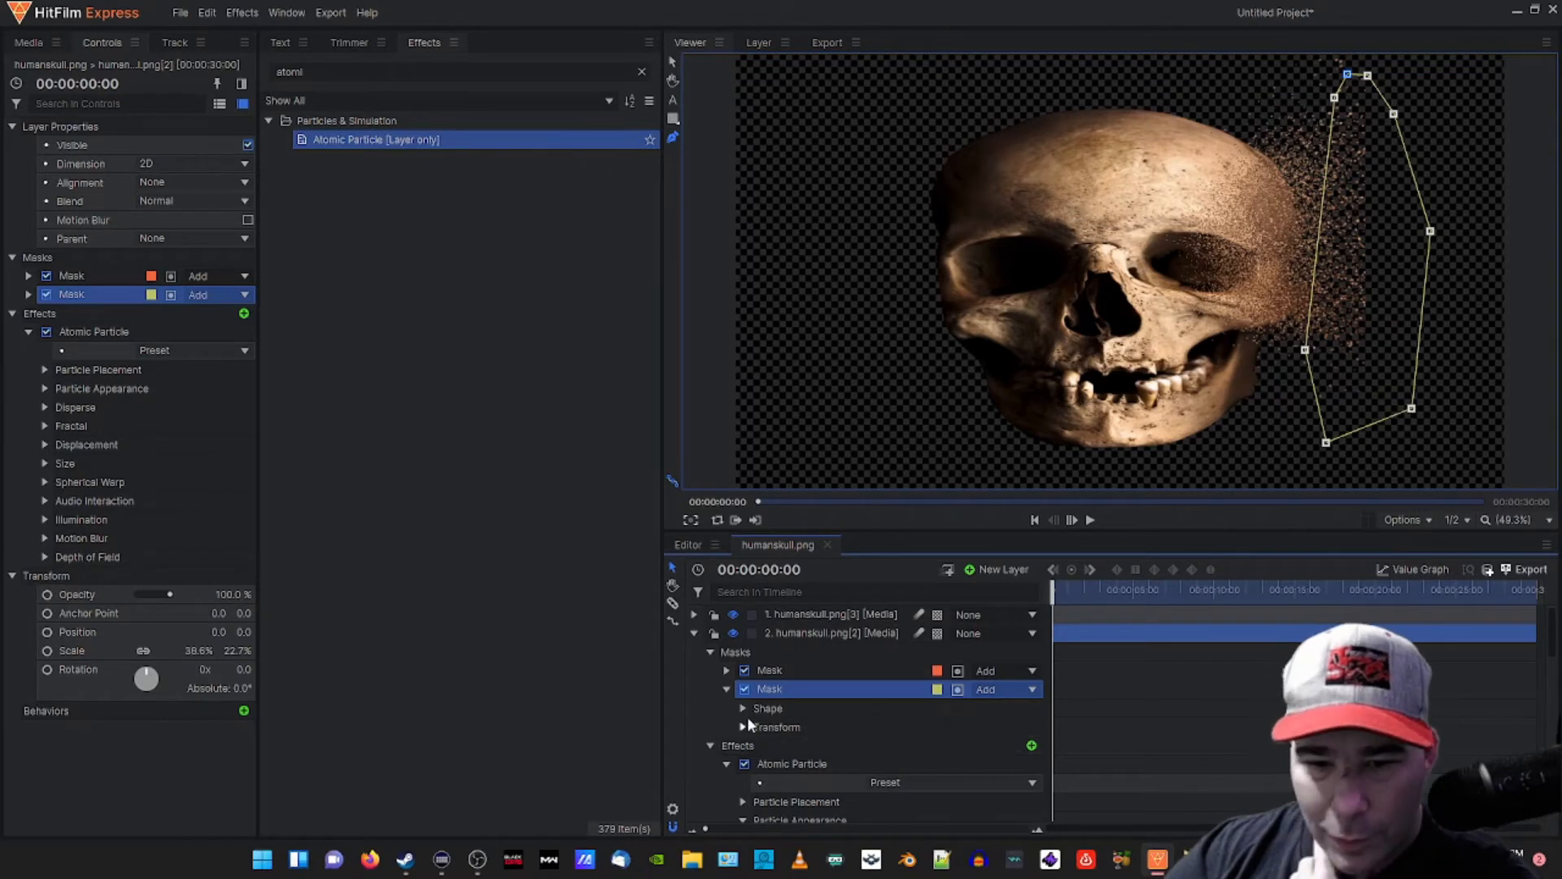
pyautogui.click(744, 710)
pyautogui.click(1002, 769)
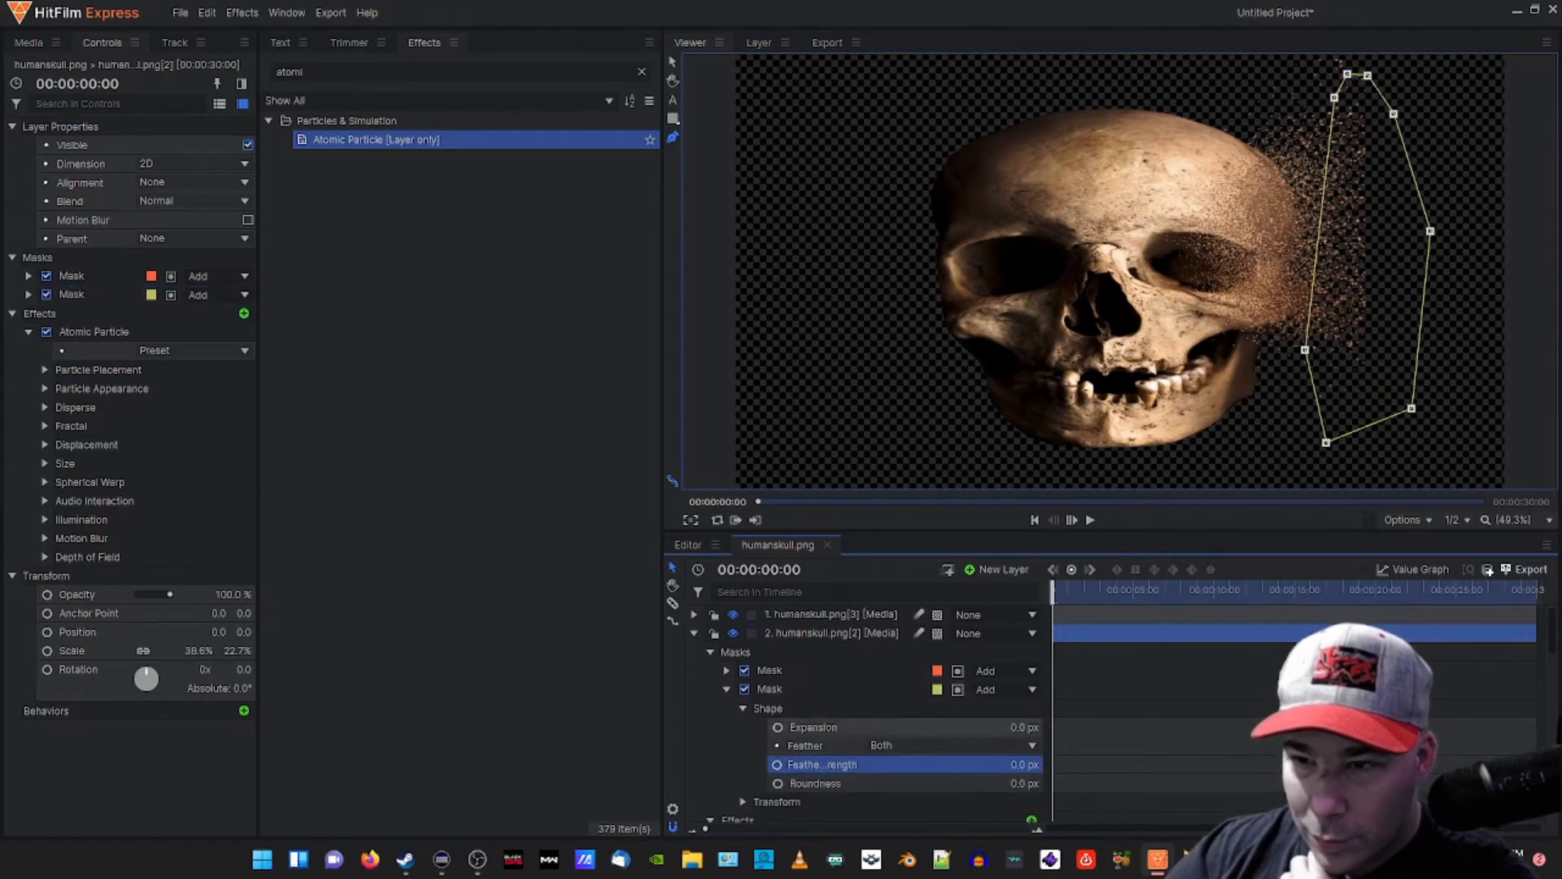
pyautogui.moveTo(1022, 728); pyautogui.dragTo(1043, 727)
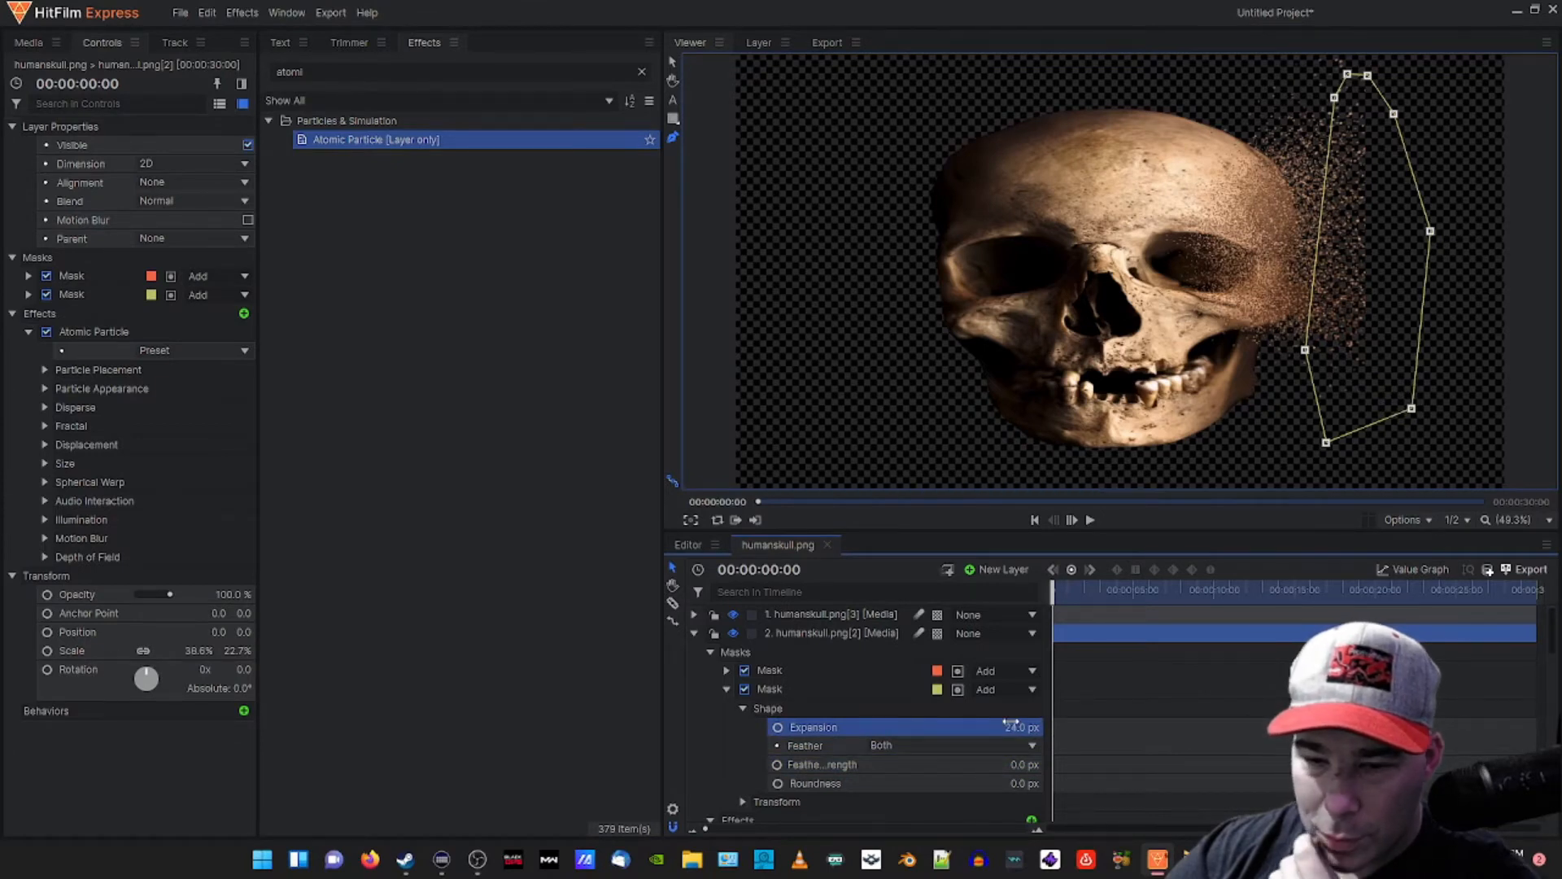
pyautogui.click(808, 632)
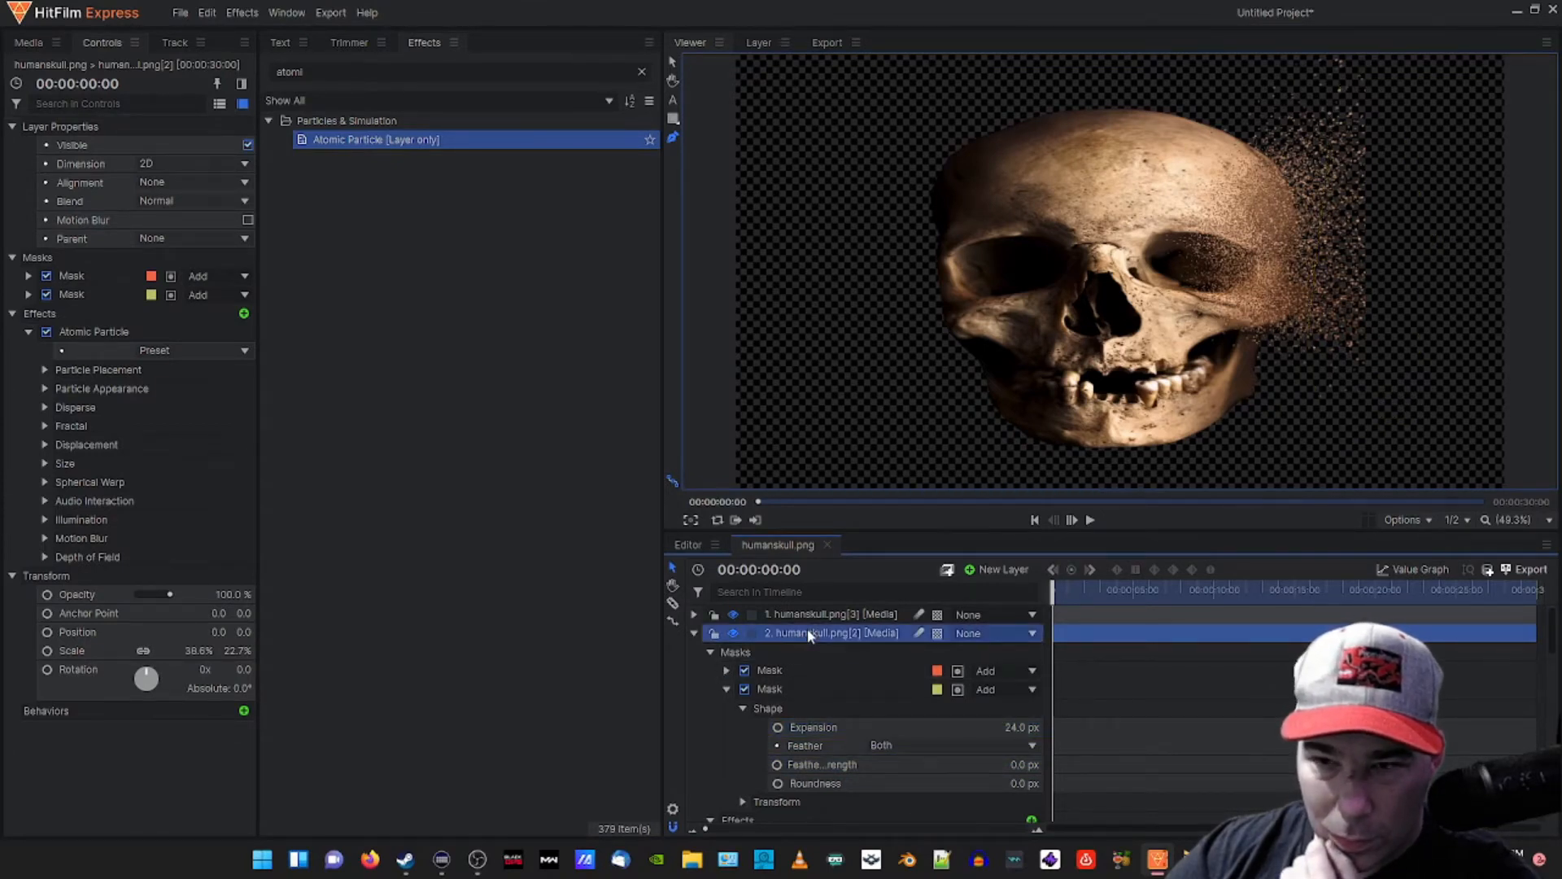
# - Hide the topmost particle copy and the base humanskull.png layer, and inspect the second layer's particles alone at close range
pyautogui.click(733, 614)
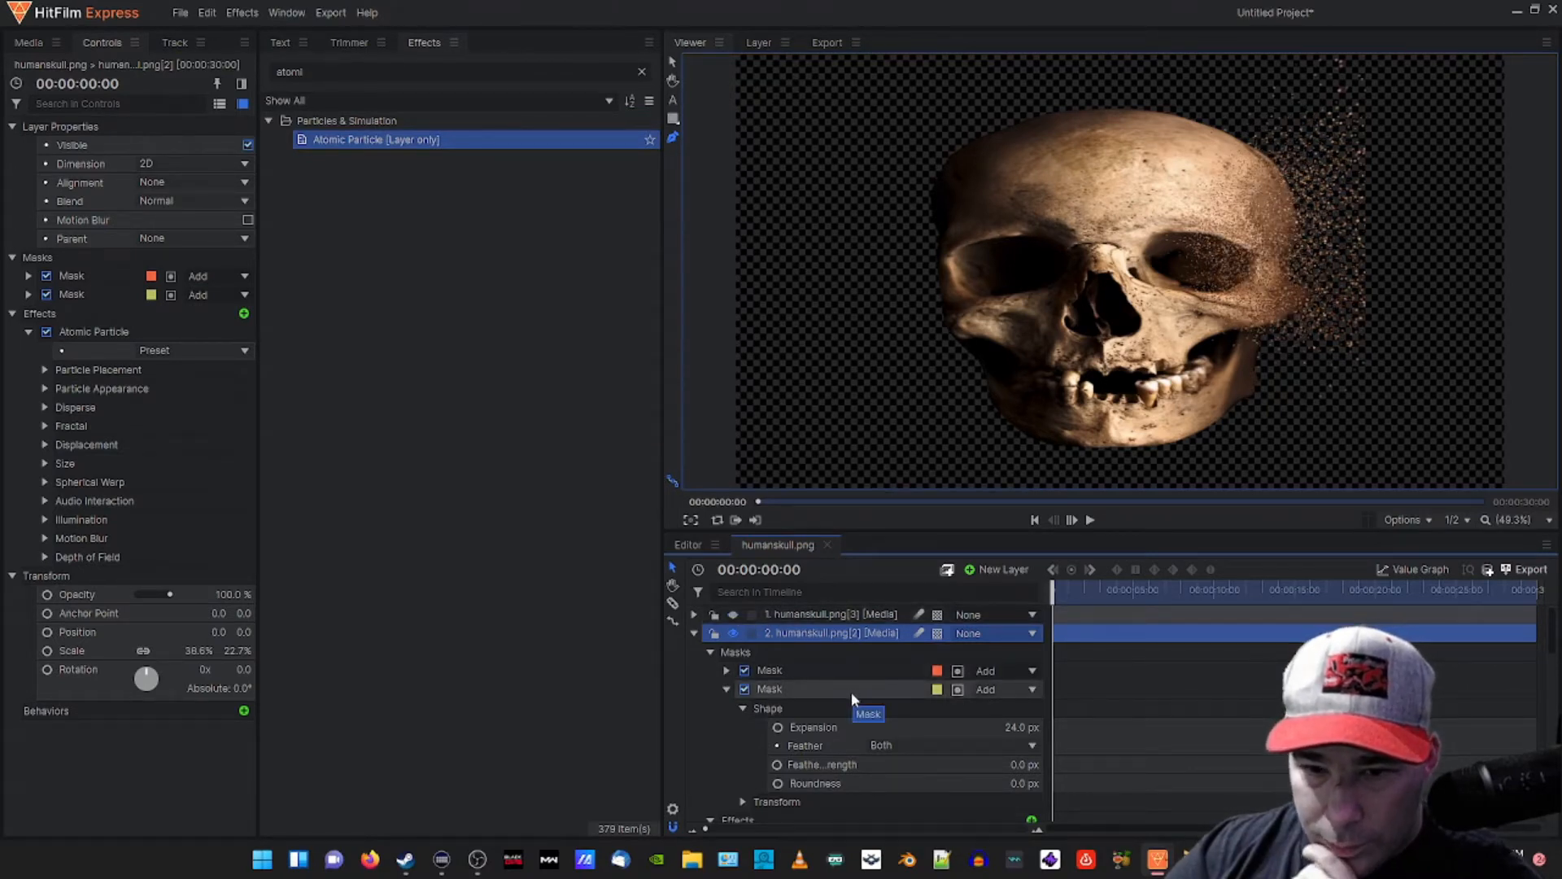
pyautogui.scroll(-10, 719, 740)
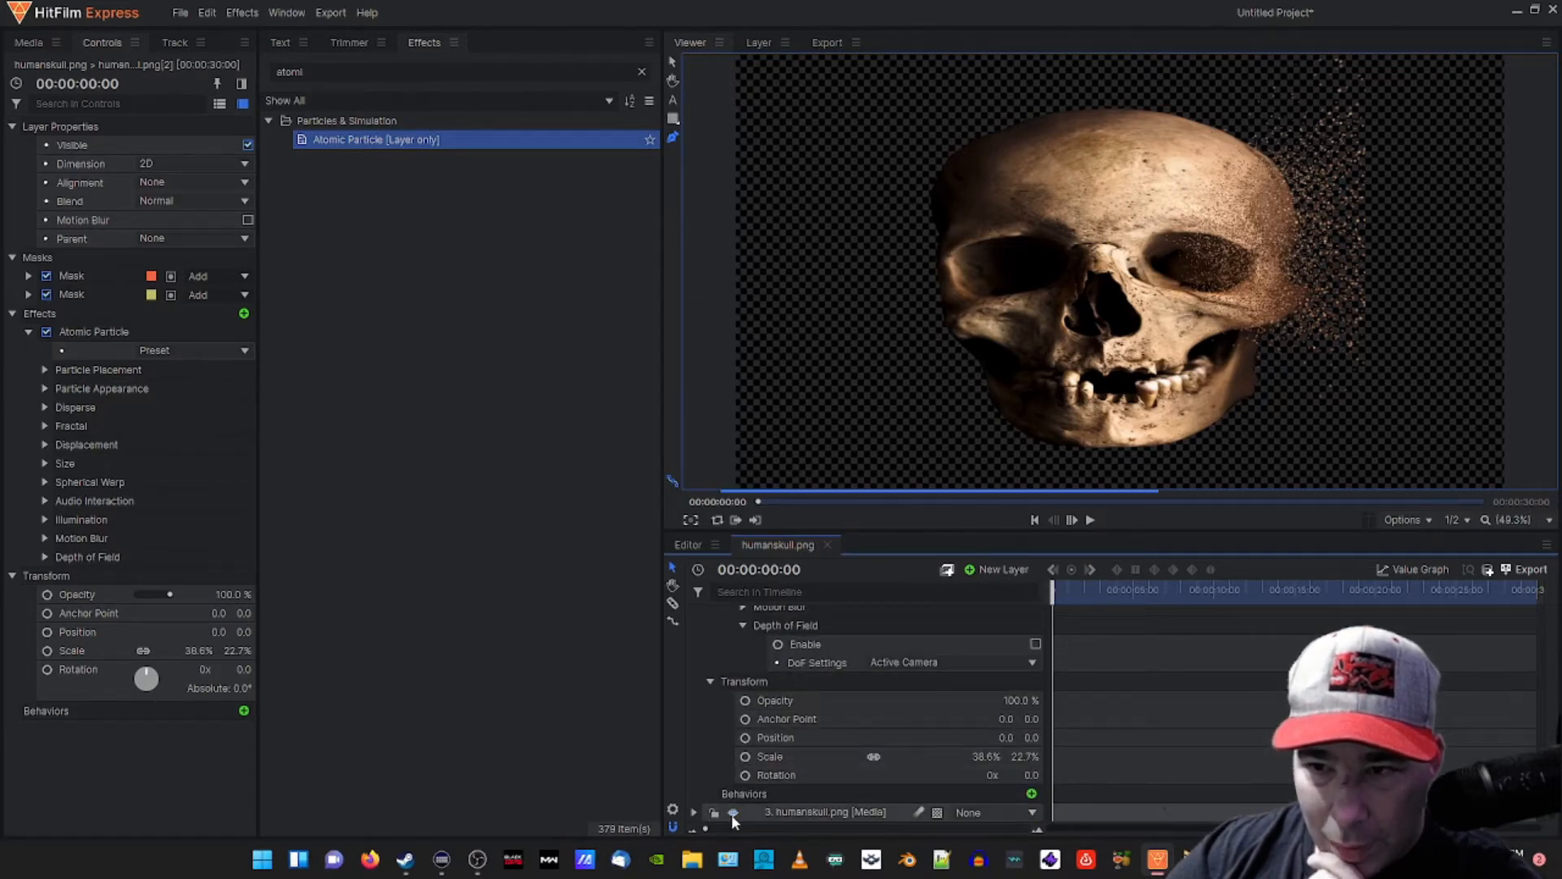
pyautogui.click(733, 811)
pyautogui.scroll(5, 1033, 753)
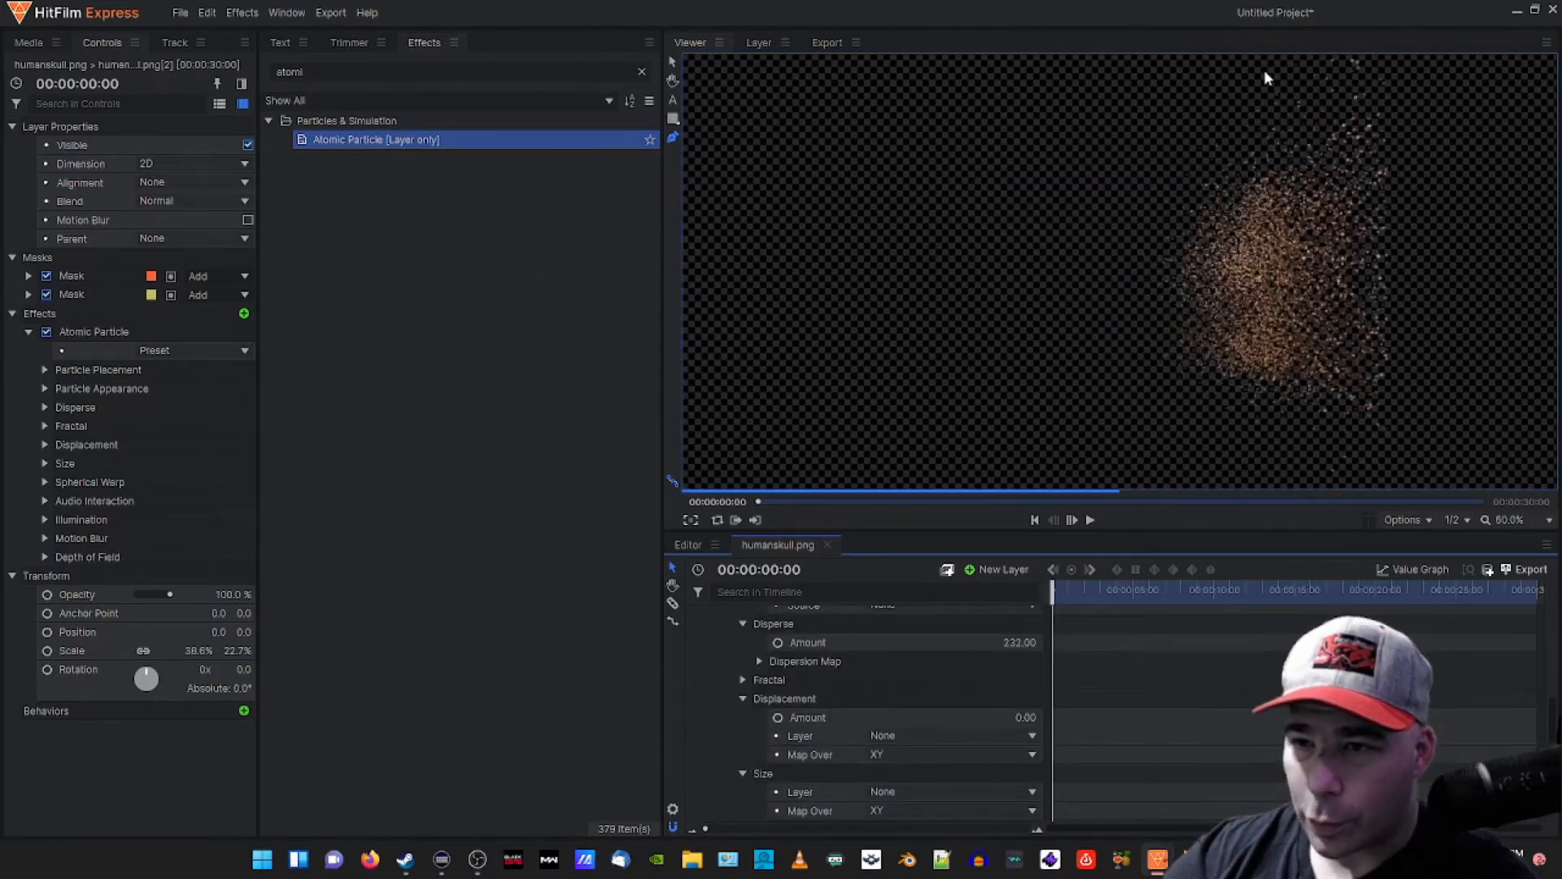
pyautogui.scroll(3, 1253, 235)
pyautogui.scroll(-1, 1253, 234)
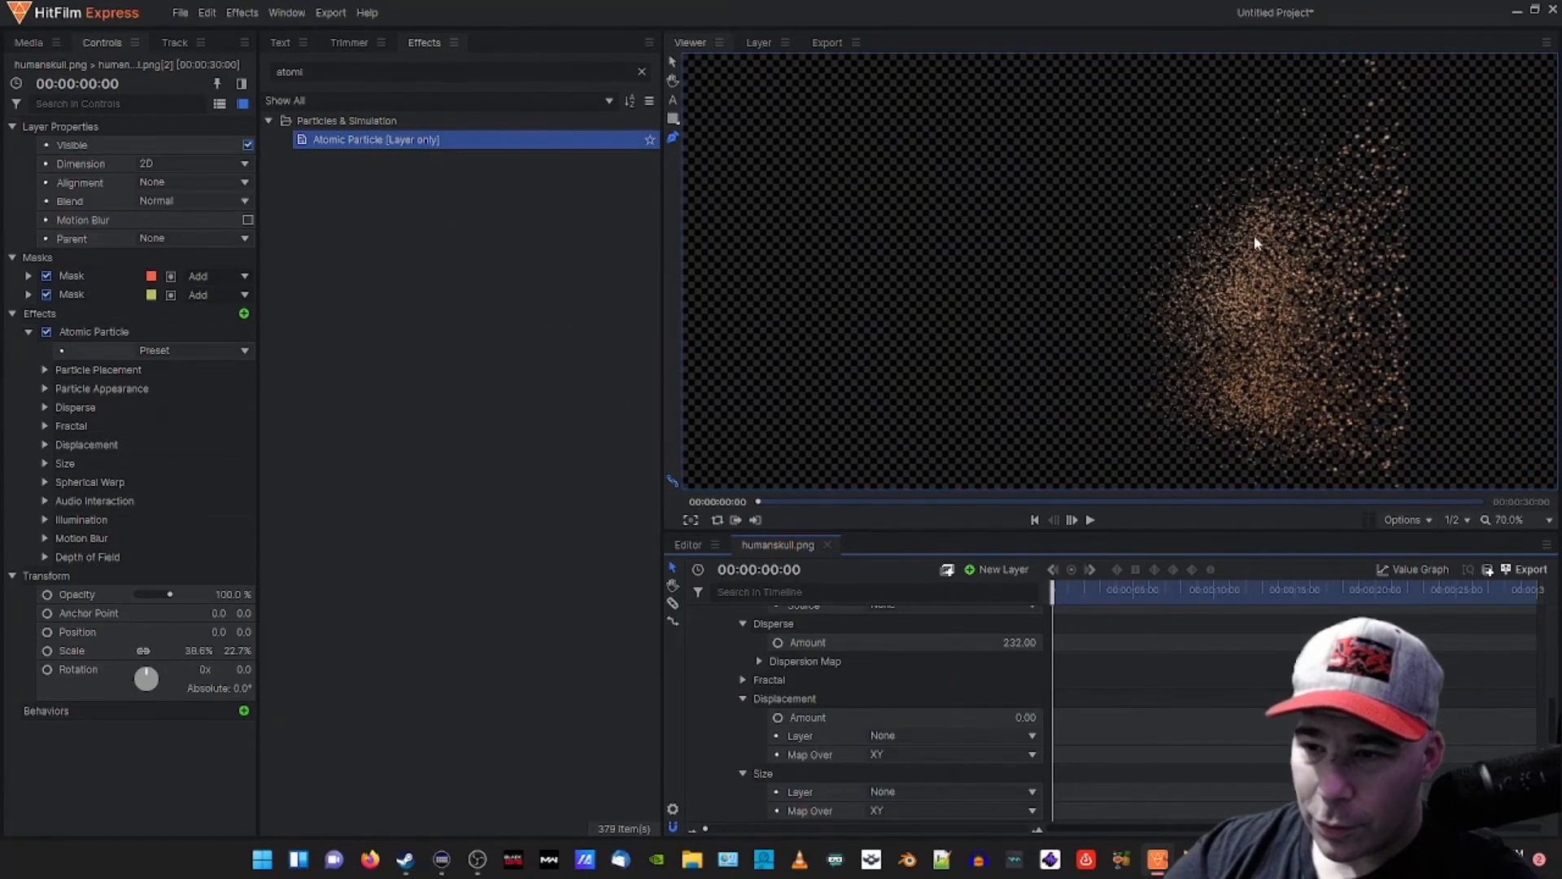
pyautogui.click(1494, 520)
pyautogui.click(1494, 811)
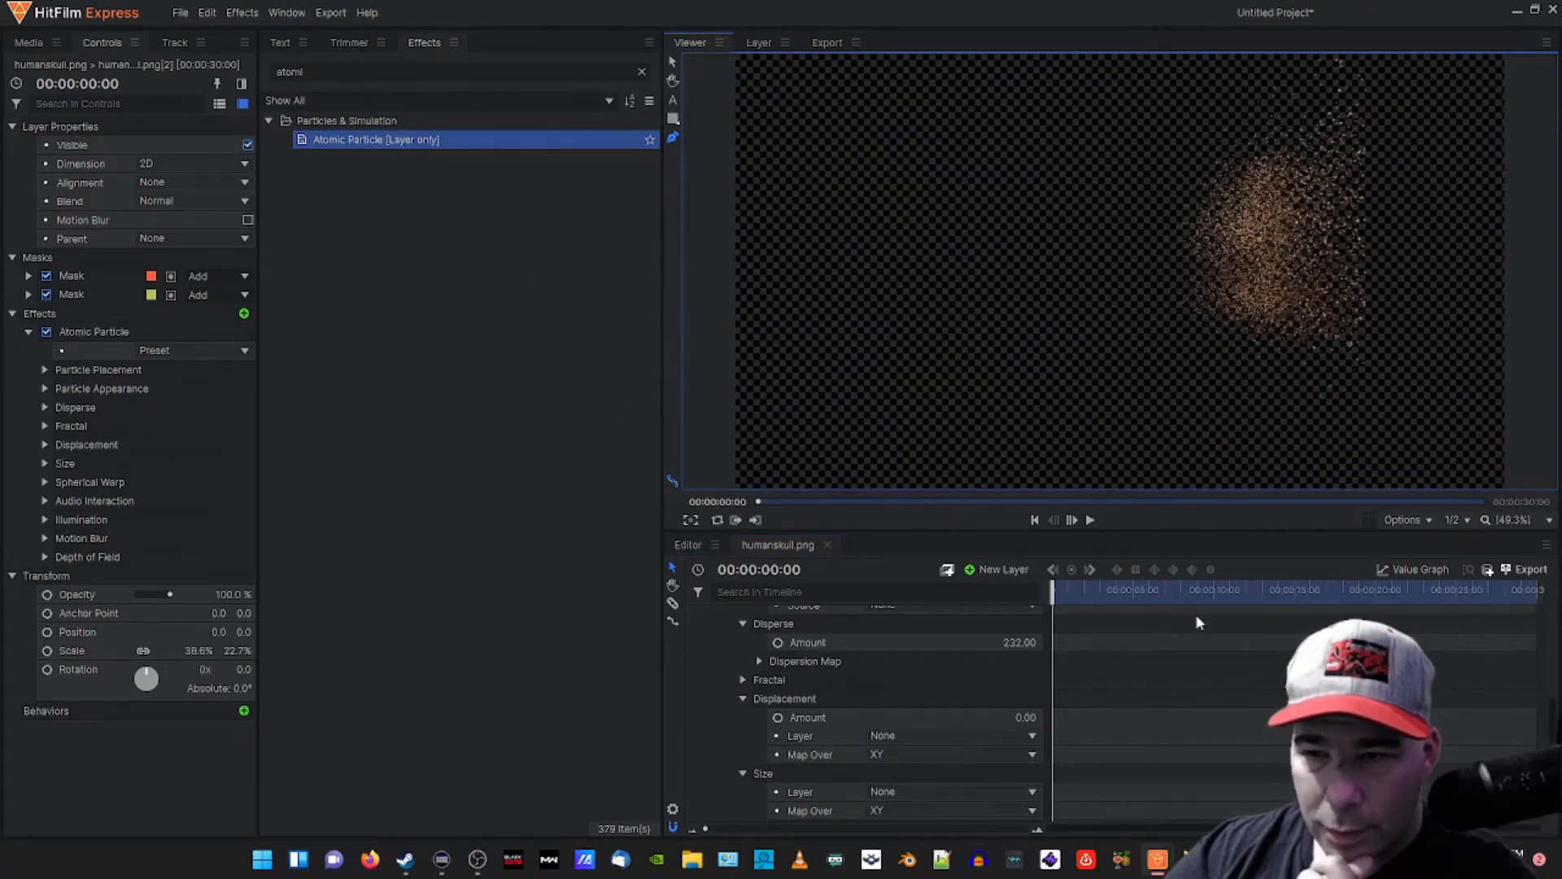
# - Change the freehand mask's blend to Subtract and set its feather strength to 4.0 px
pyautogui.scroll(10, 858, 687)
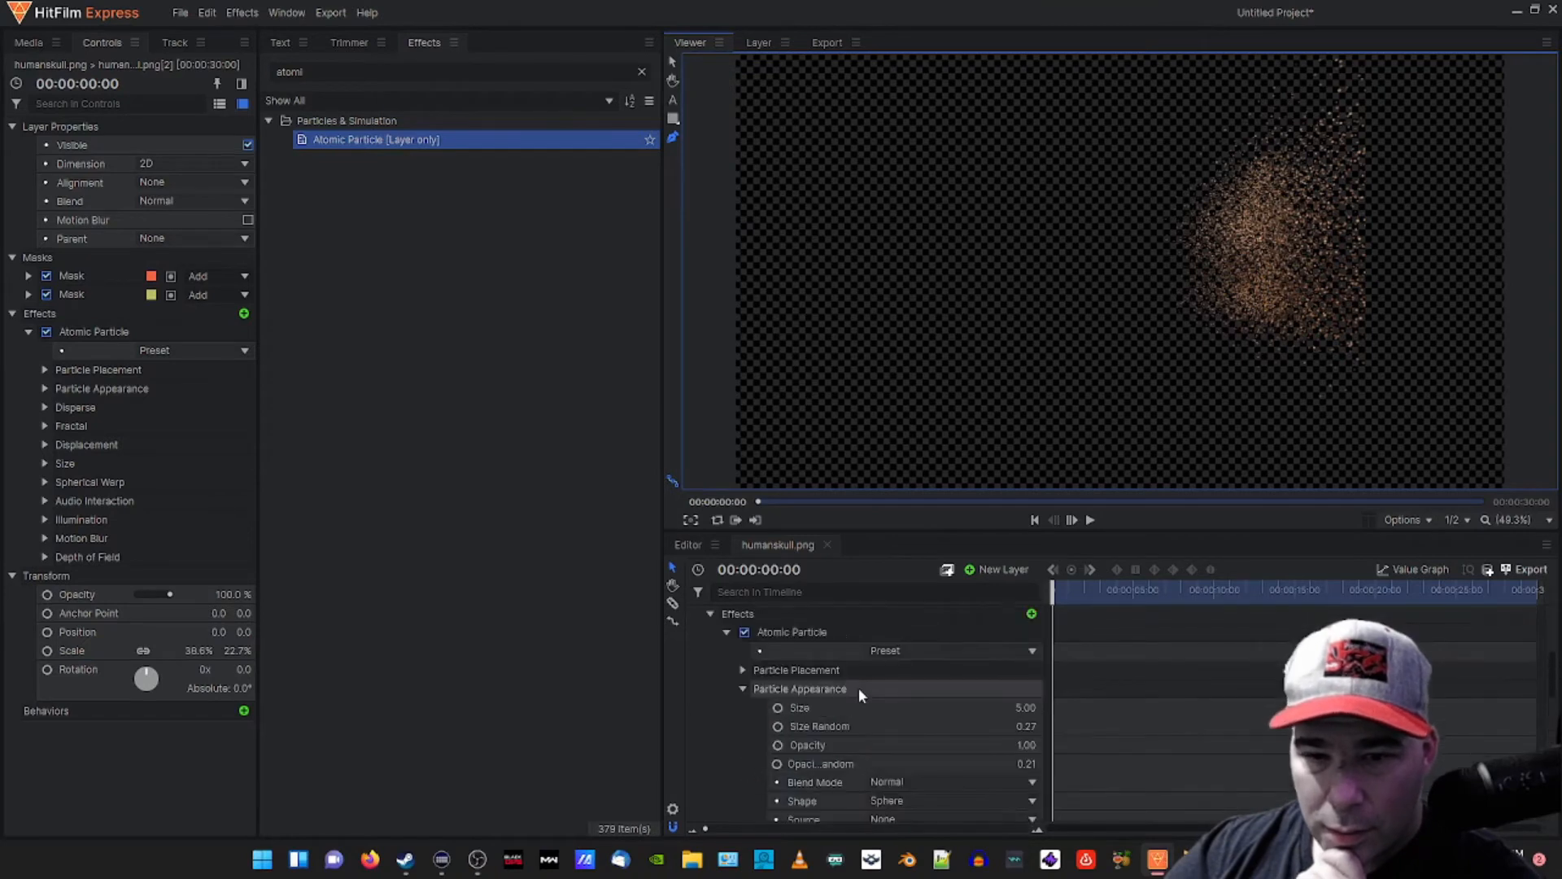
pyautogui.click(812, 688)
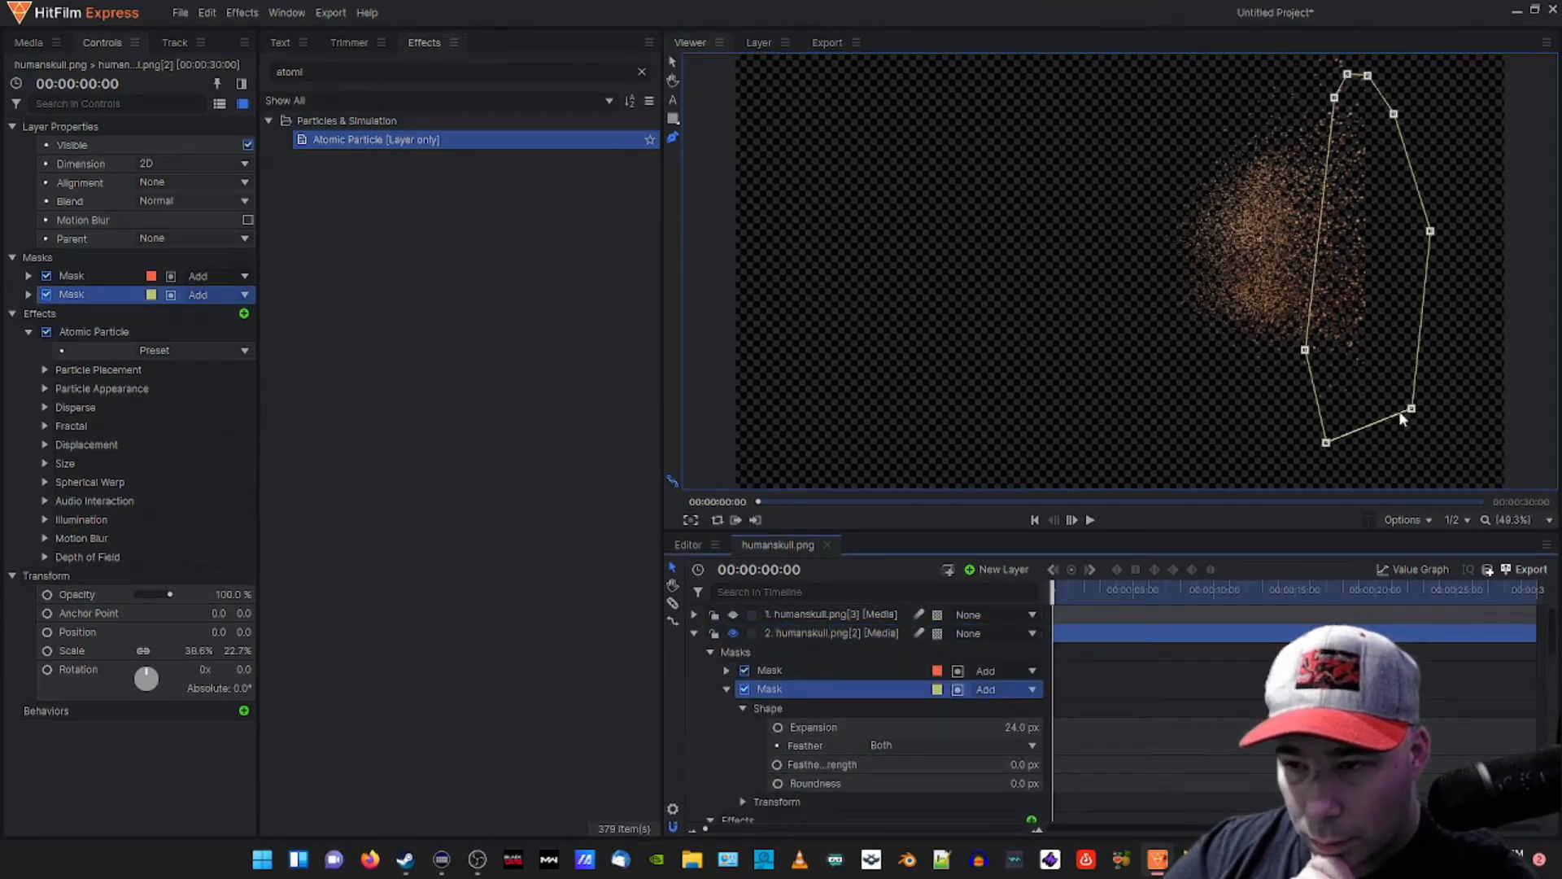
pyautogui.click(1000, 690)
pyautogui.click(994, 847)
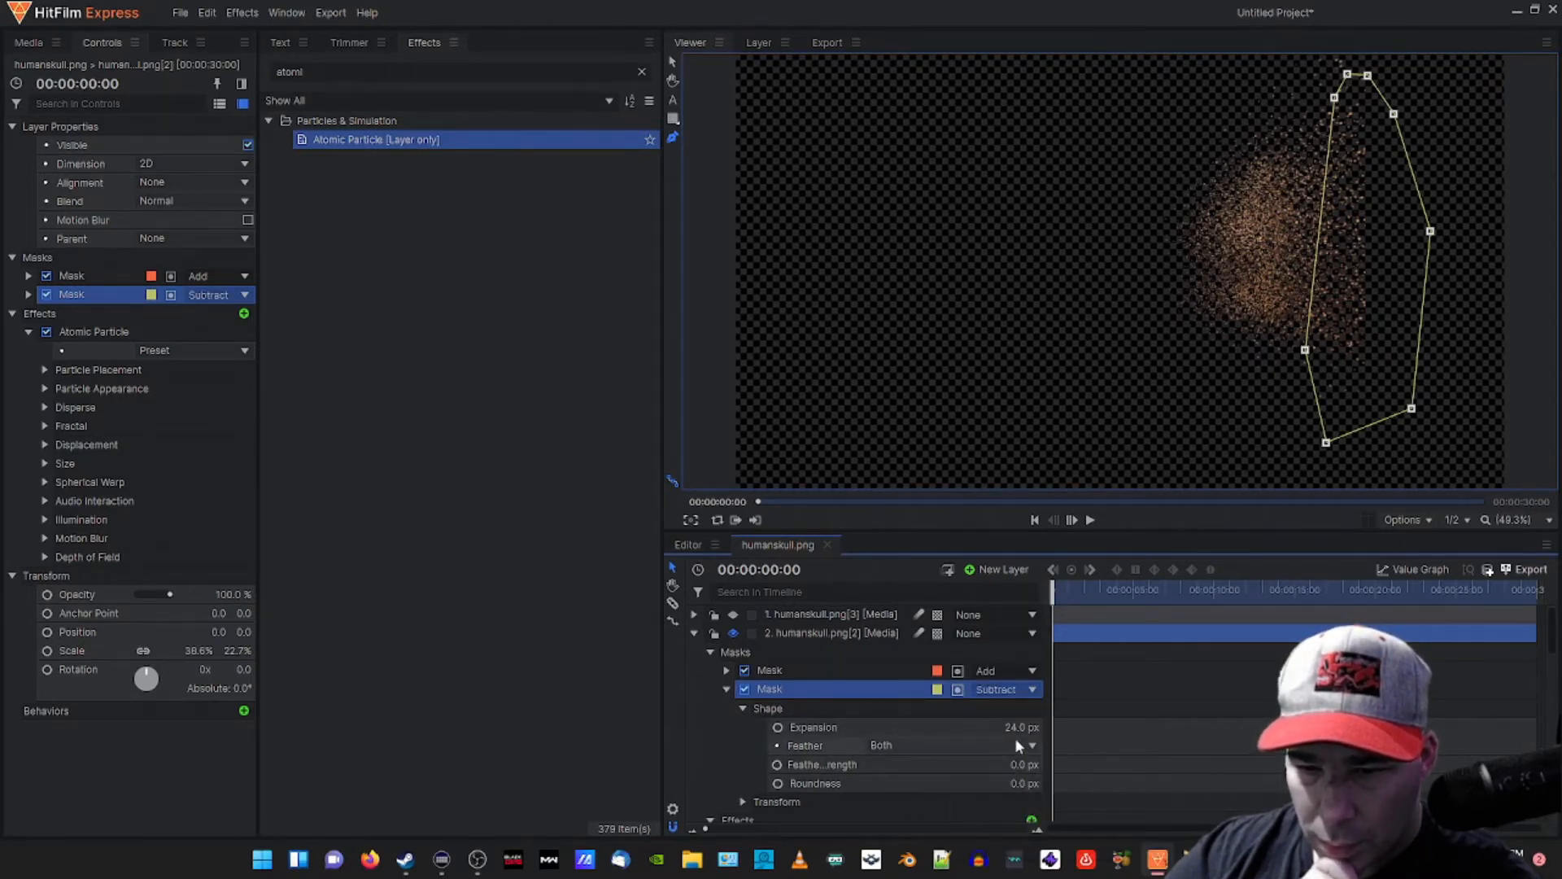
pyautogui.moveTo(1007, 756); pyautogui.dragTo(1084, 779)
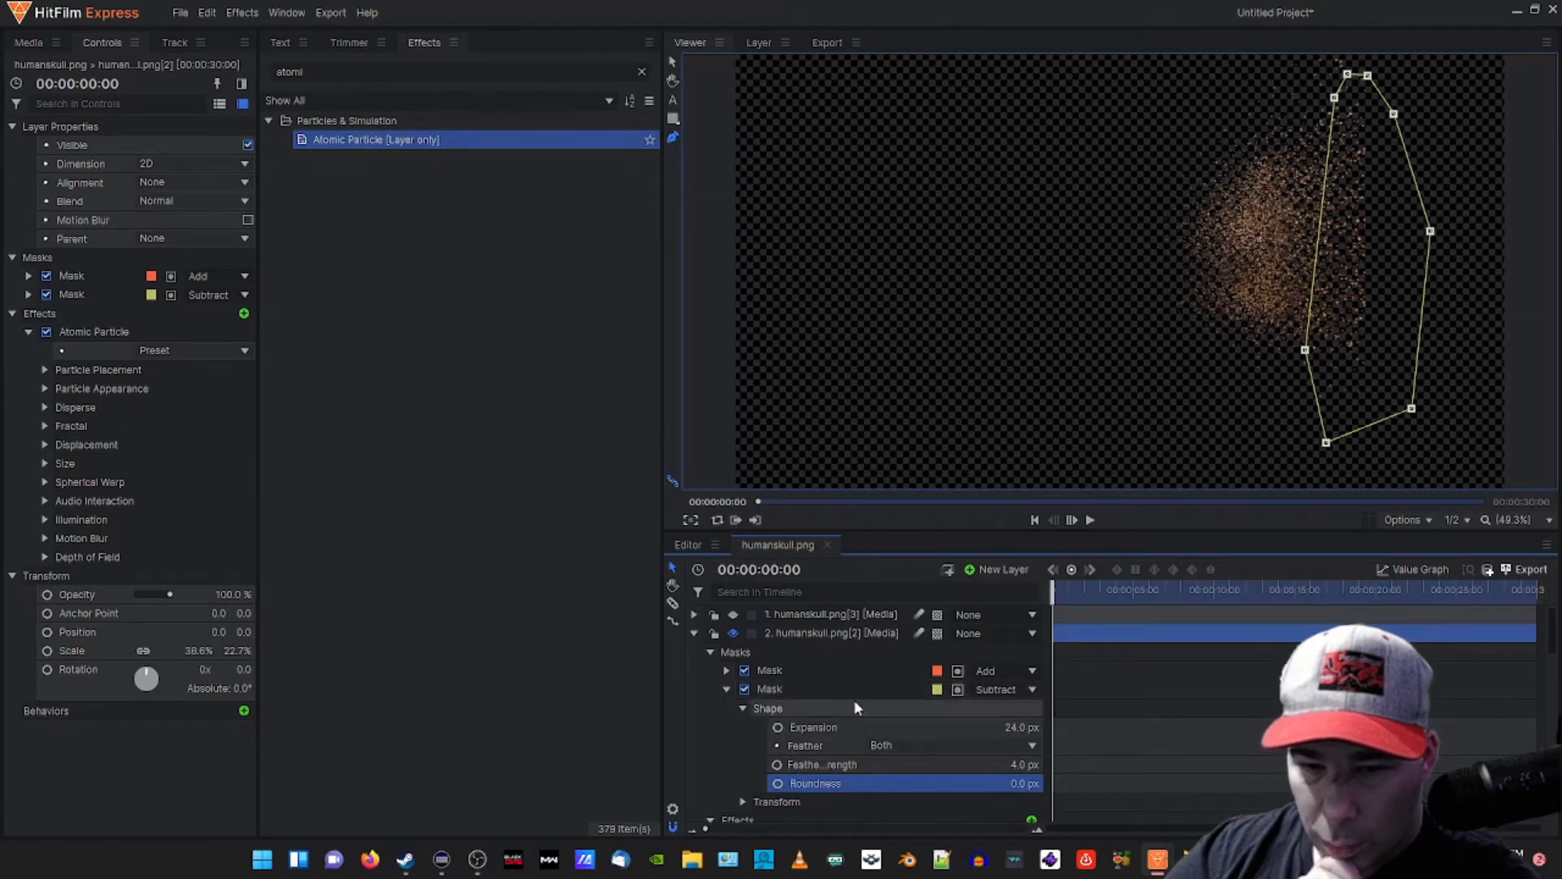
# - Disable the freehand mask around the outer particles and remove it from the second humanskull.png layer
pyautogui.click(744, 689)
pyautogui.rightClick(794, 691)
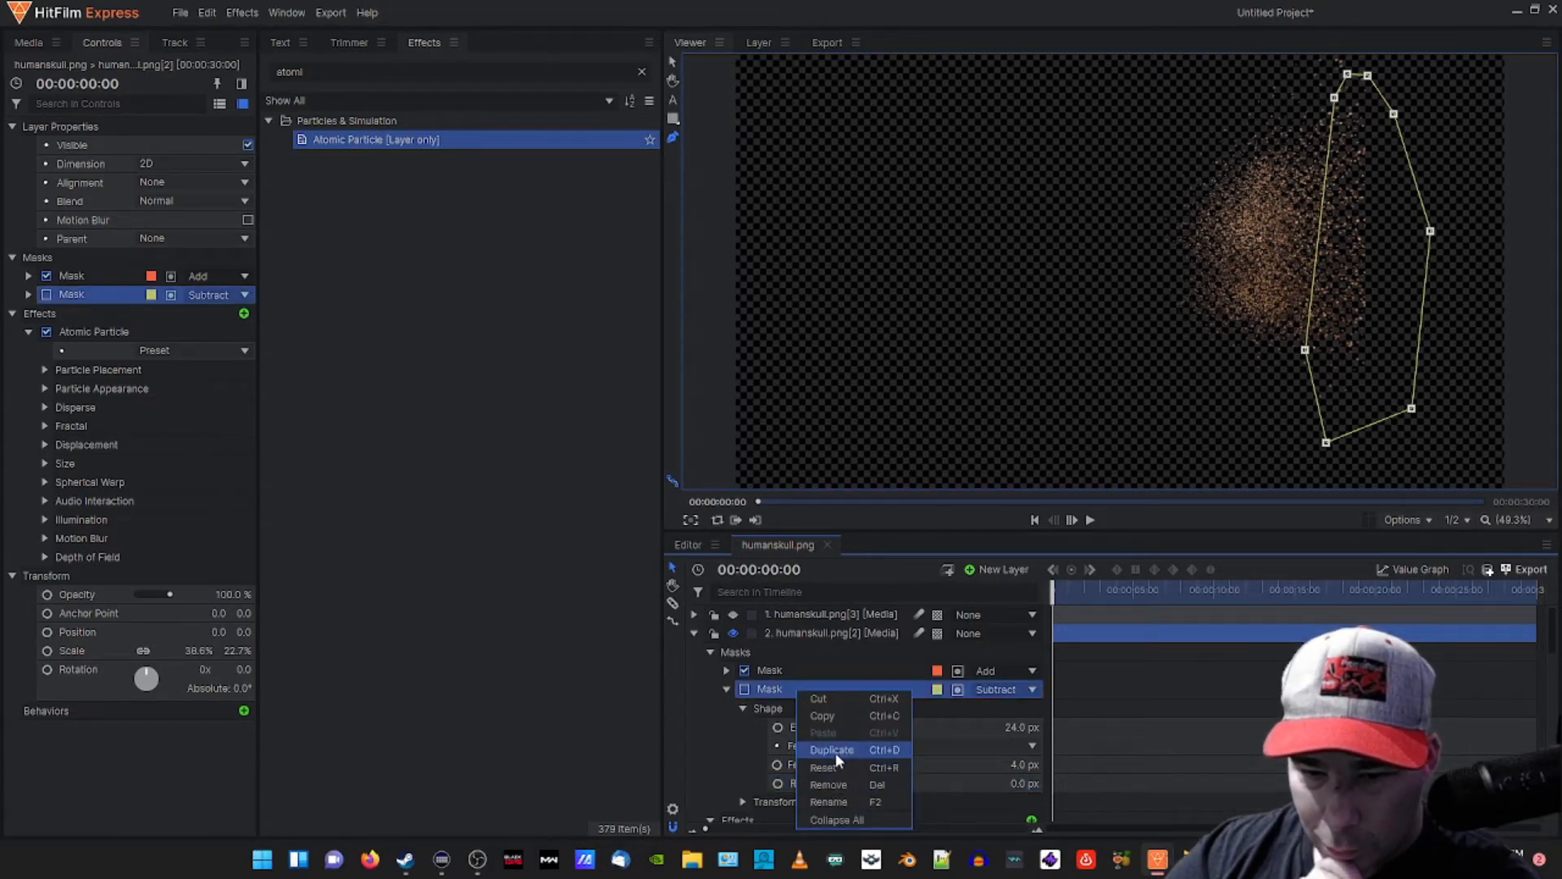
pyautogui.click(832, 783)
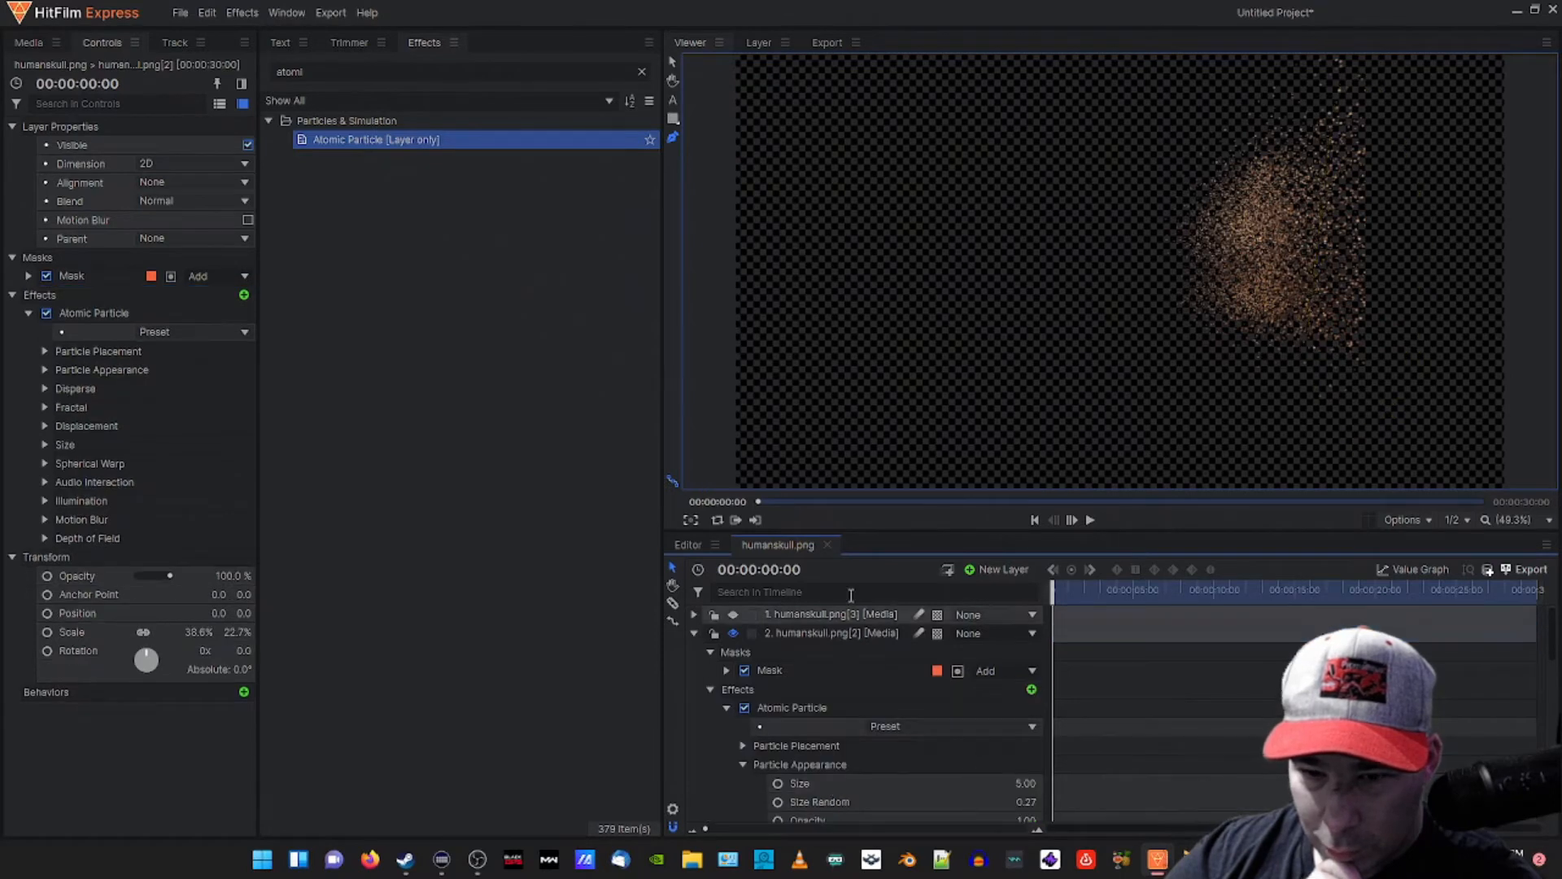
# - Expand the remaining mask's shape on the second humanskull.png layer to 826.0 px
pyautogui.click(832, 672)
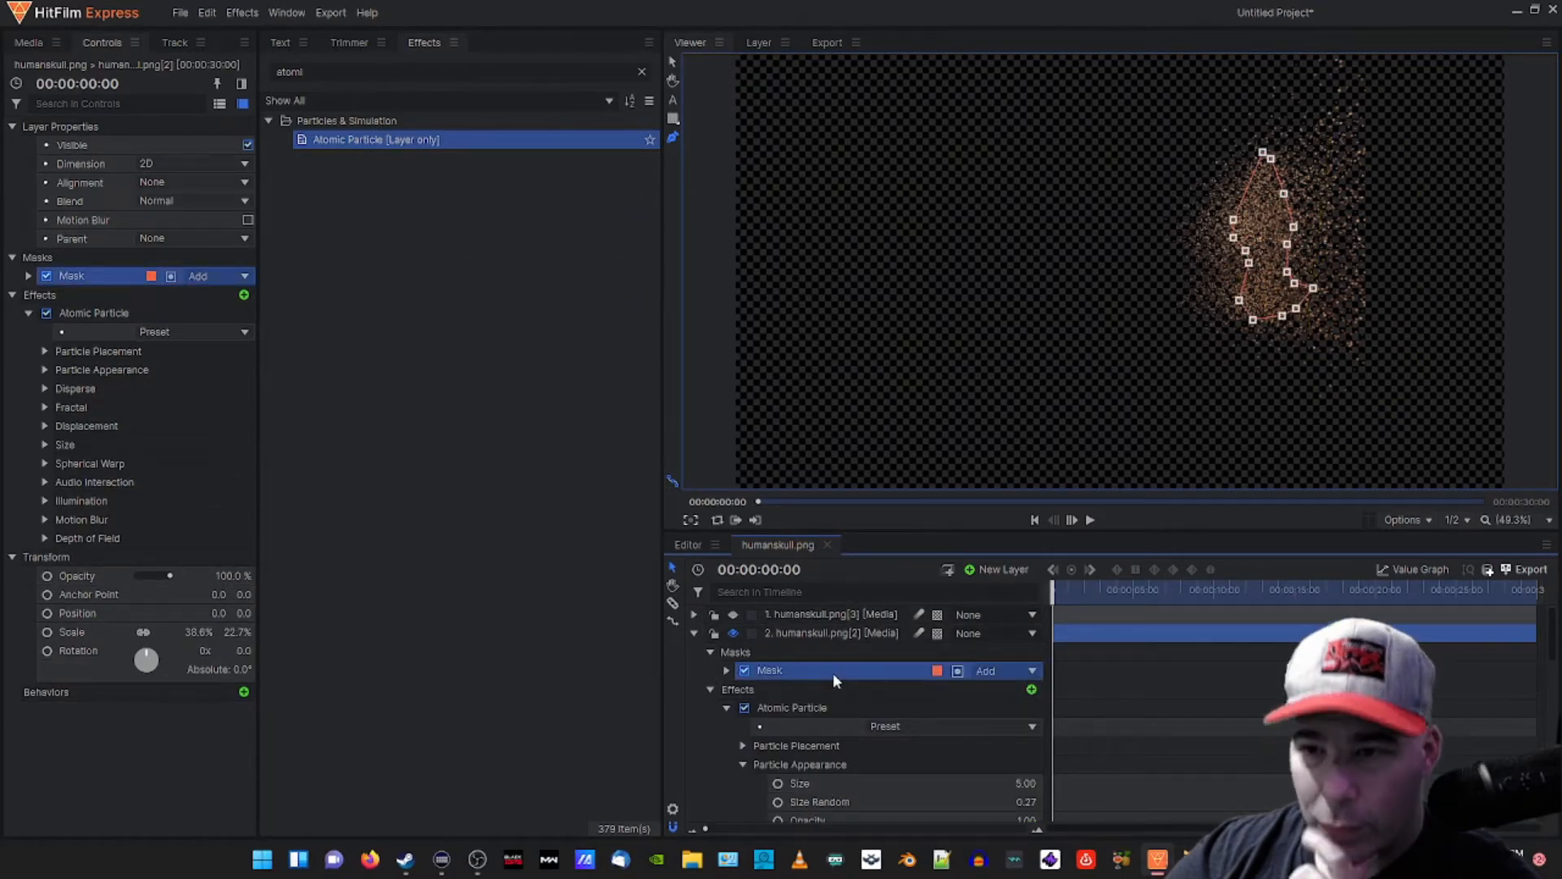
pyautogui.click(726, 672)
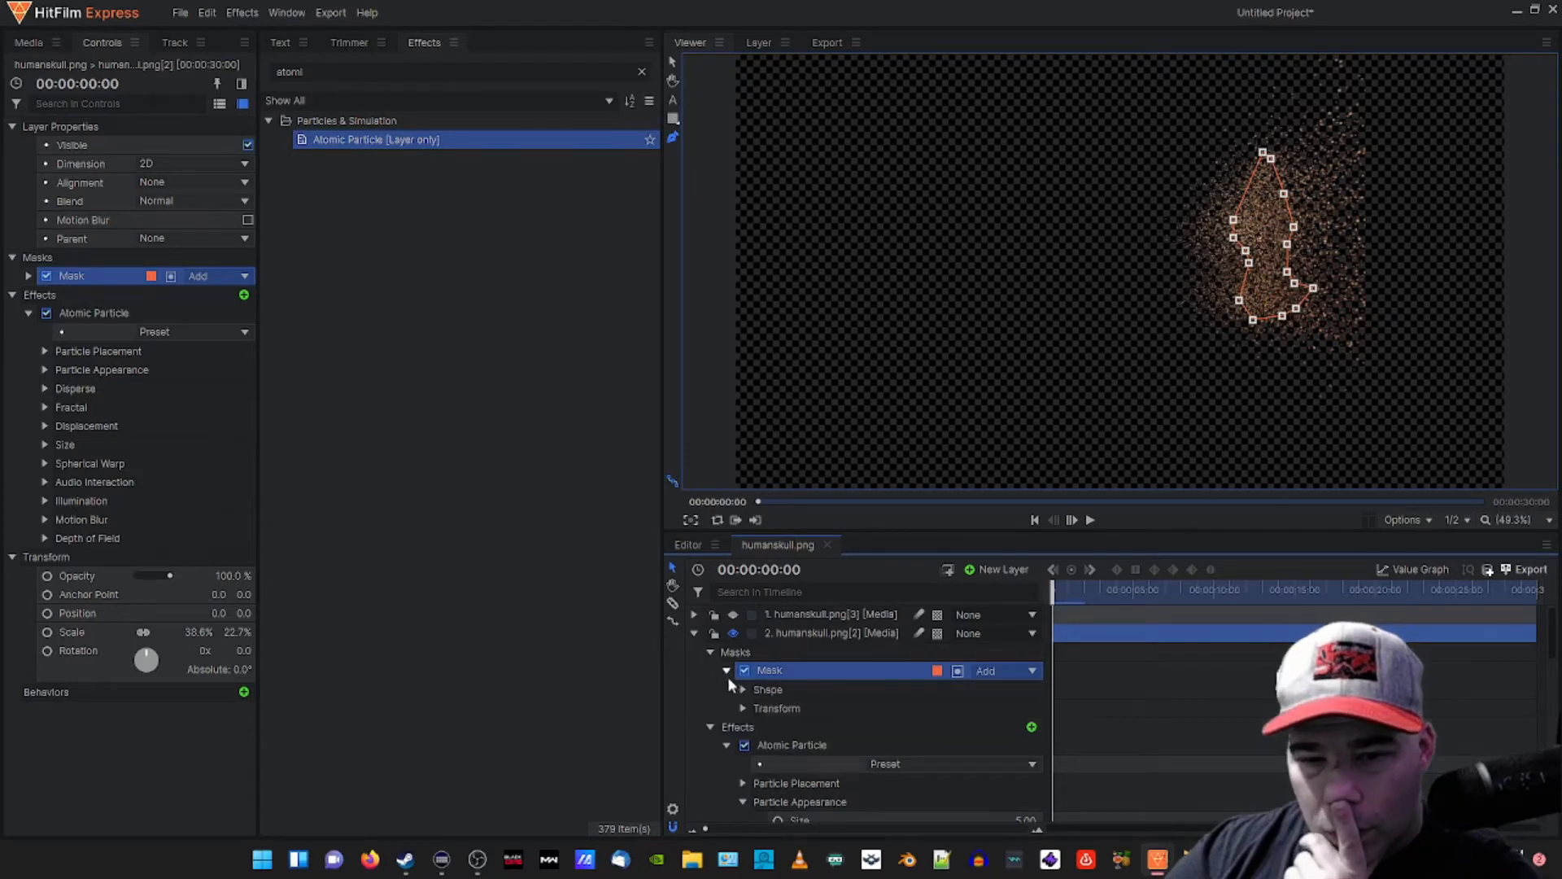
pyautogui.click(743, 690)
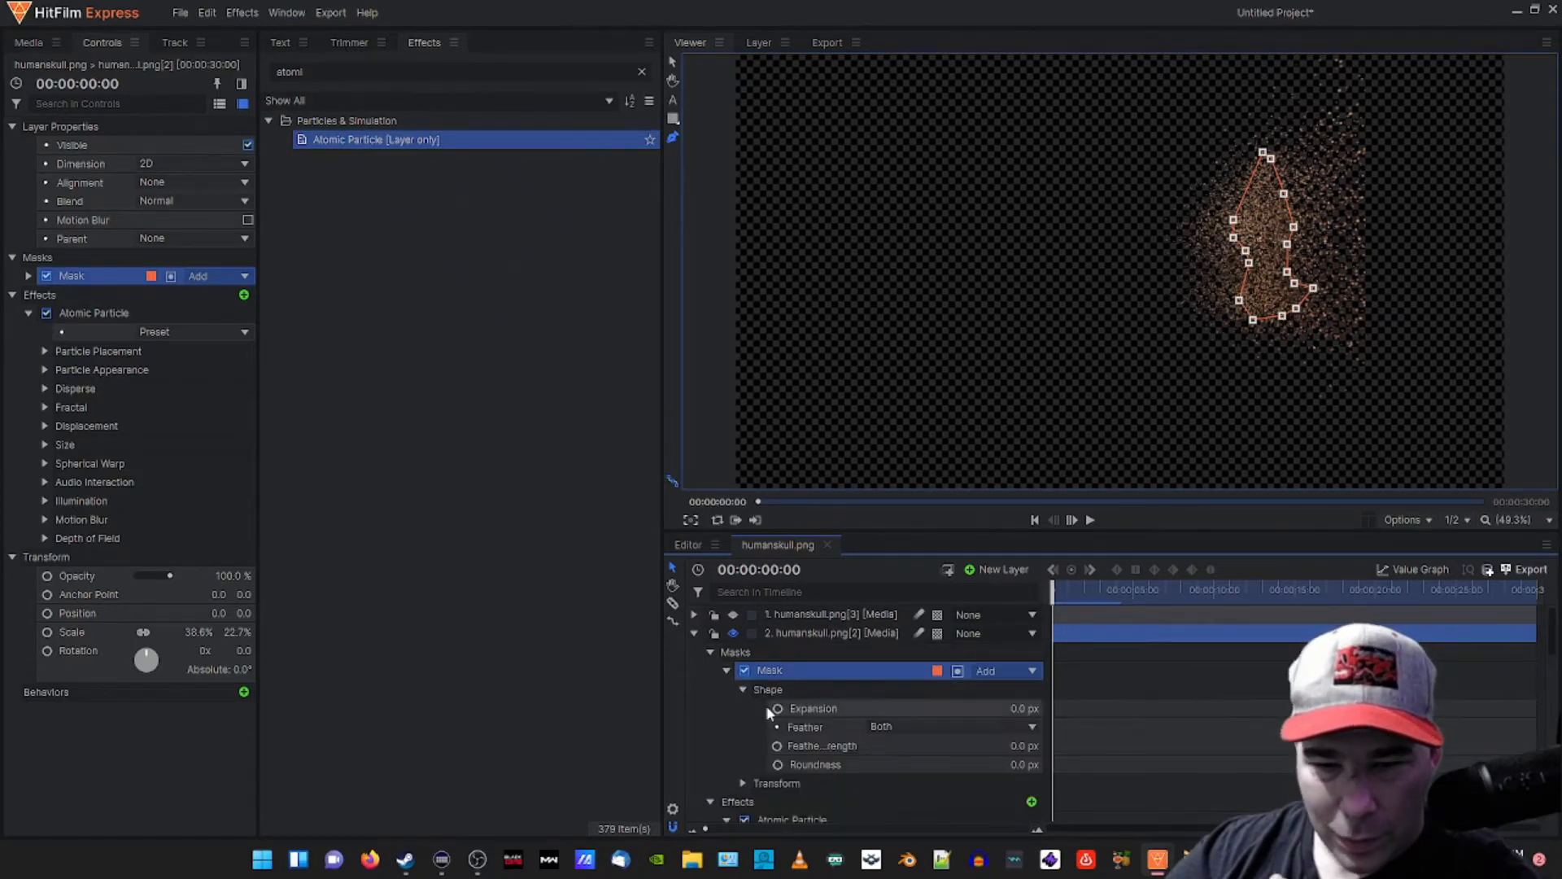
pyautogui.moveTo(1022, 709); pyautogui.dragTo(1281, 708)
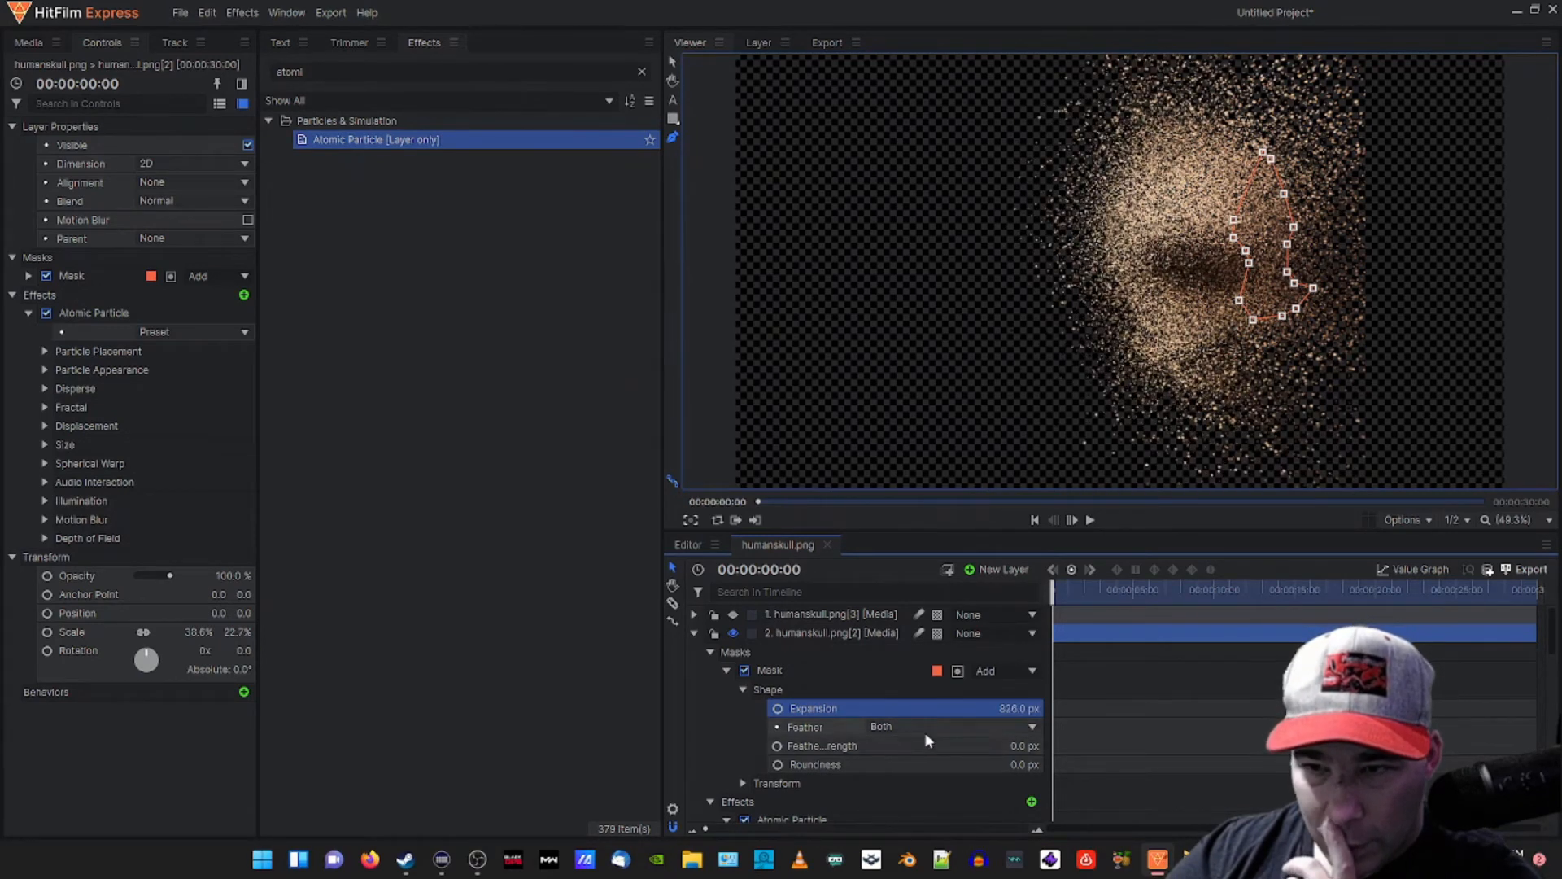
# - Try the remaining mask's feather directions, choose In, and set the feather strength to 113.0 px
pyautogui.click(900, 729)
pyautogui.click(896, 763)
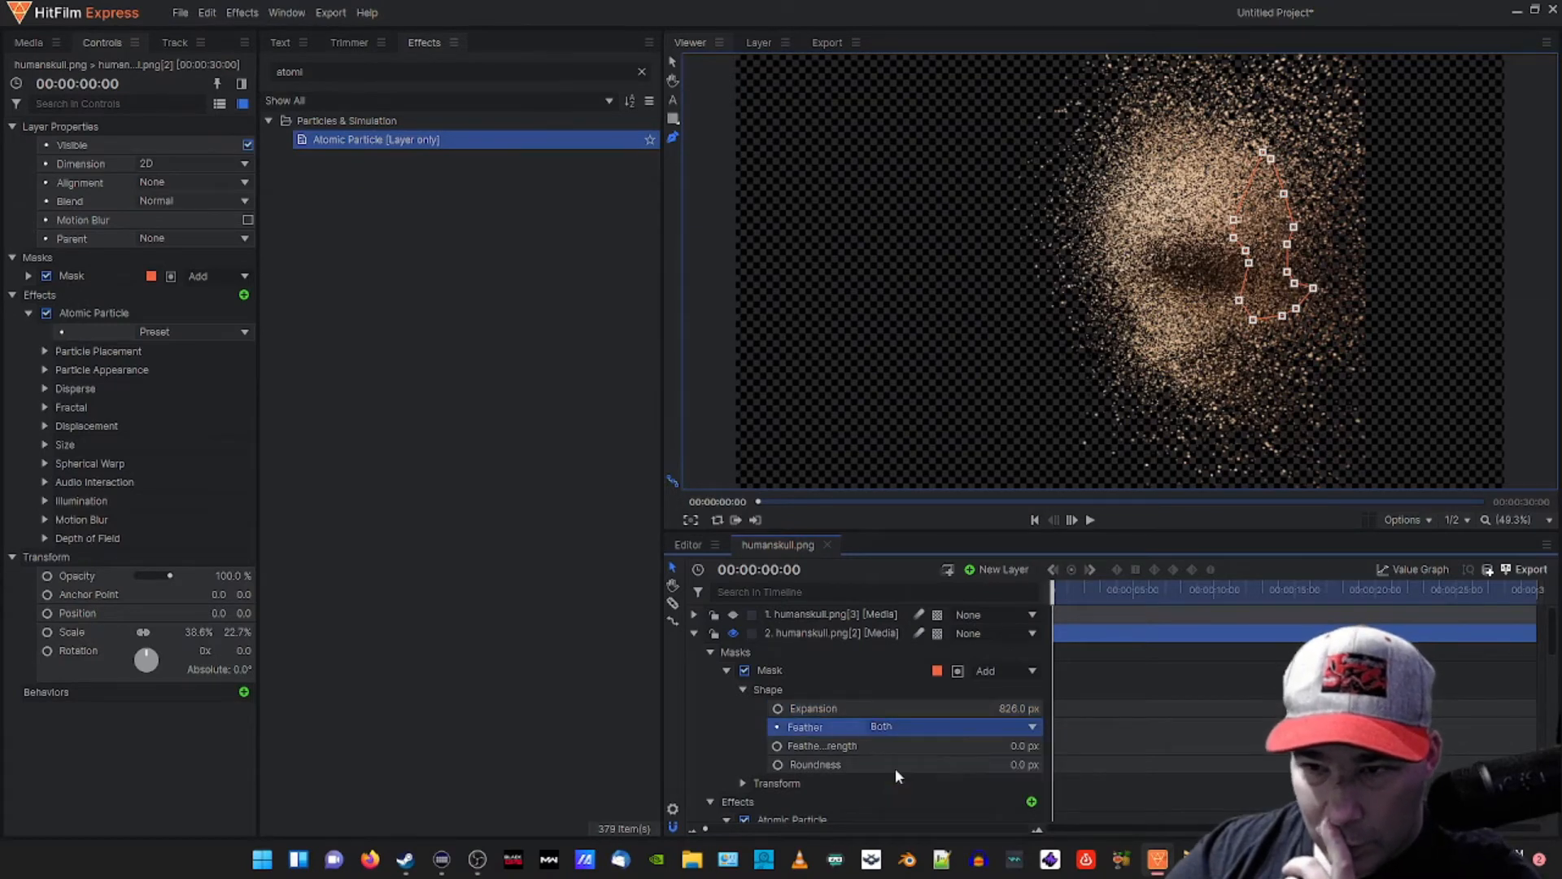
pyautogui.click(916, 730)
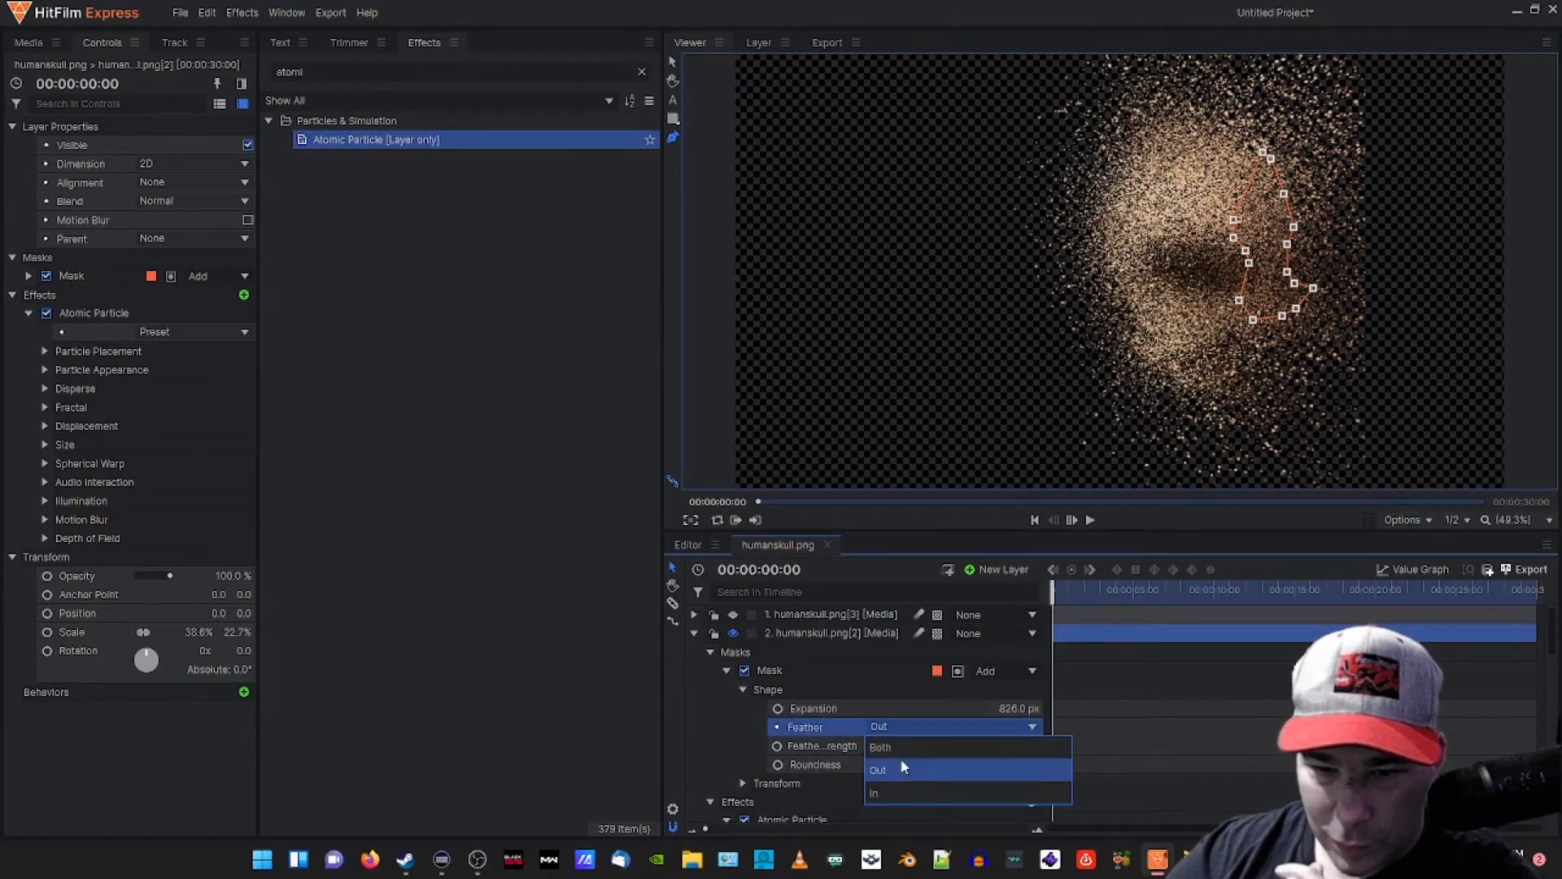
pyautogui.click(900, 761)
pyautogui.moveTo(993, 746); pyautogui.dragTo(1085, 745)
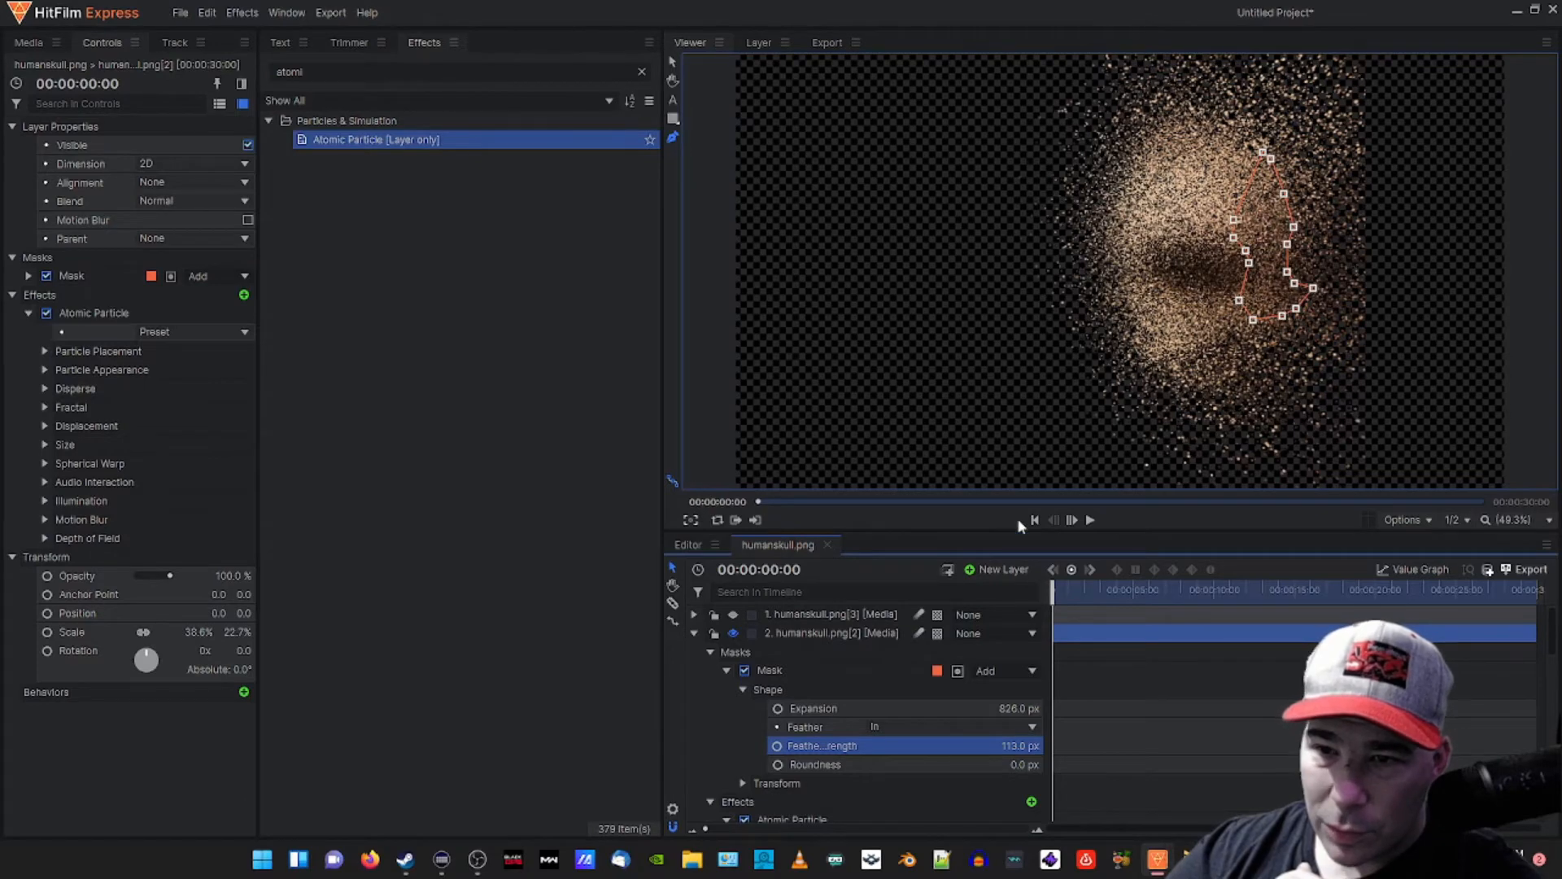
# - Lock the topmost humanskull.png layer and make the base skull layer visible again behind the expanded particles
pyautogui.click(714, 615)
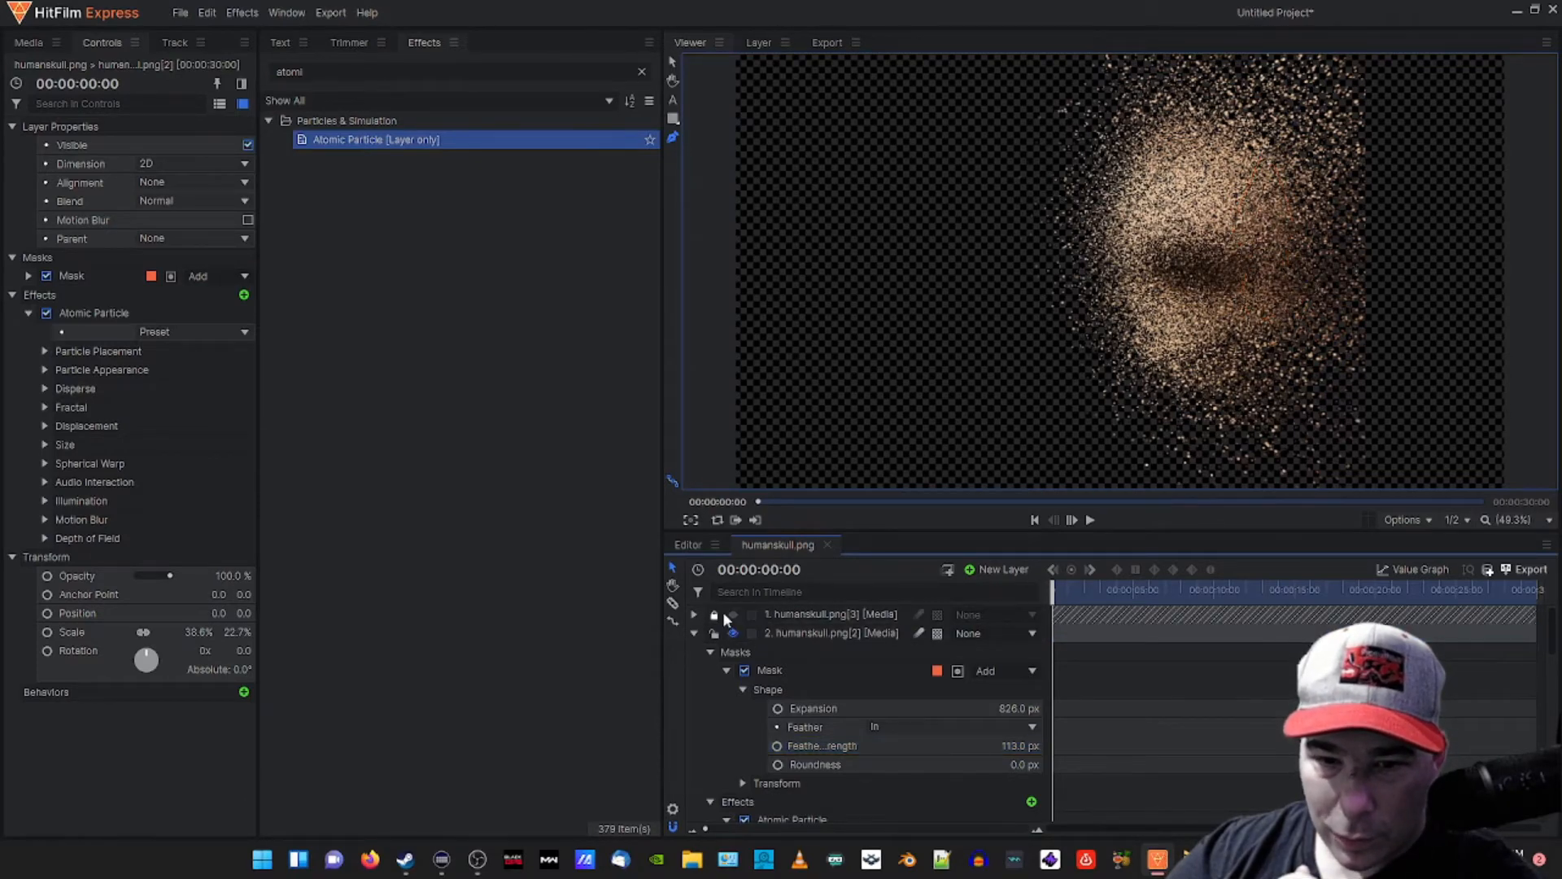
pyautogui.scroll(-3, 697, 734)
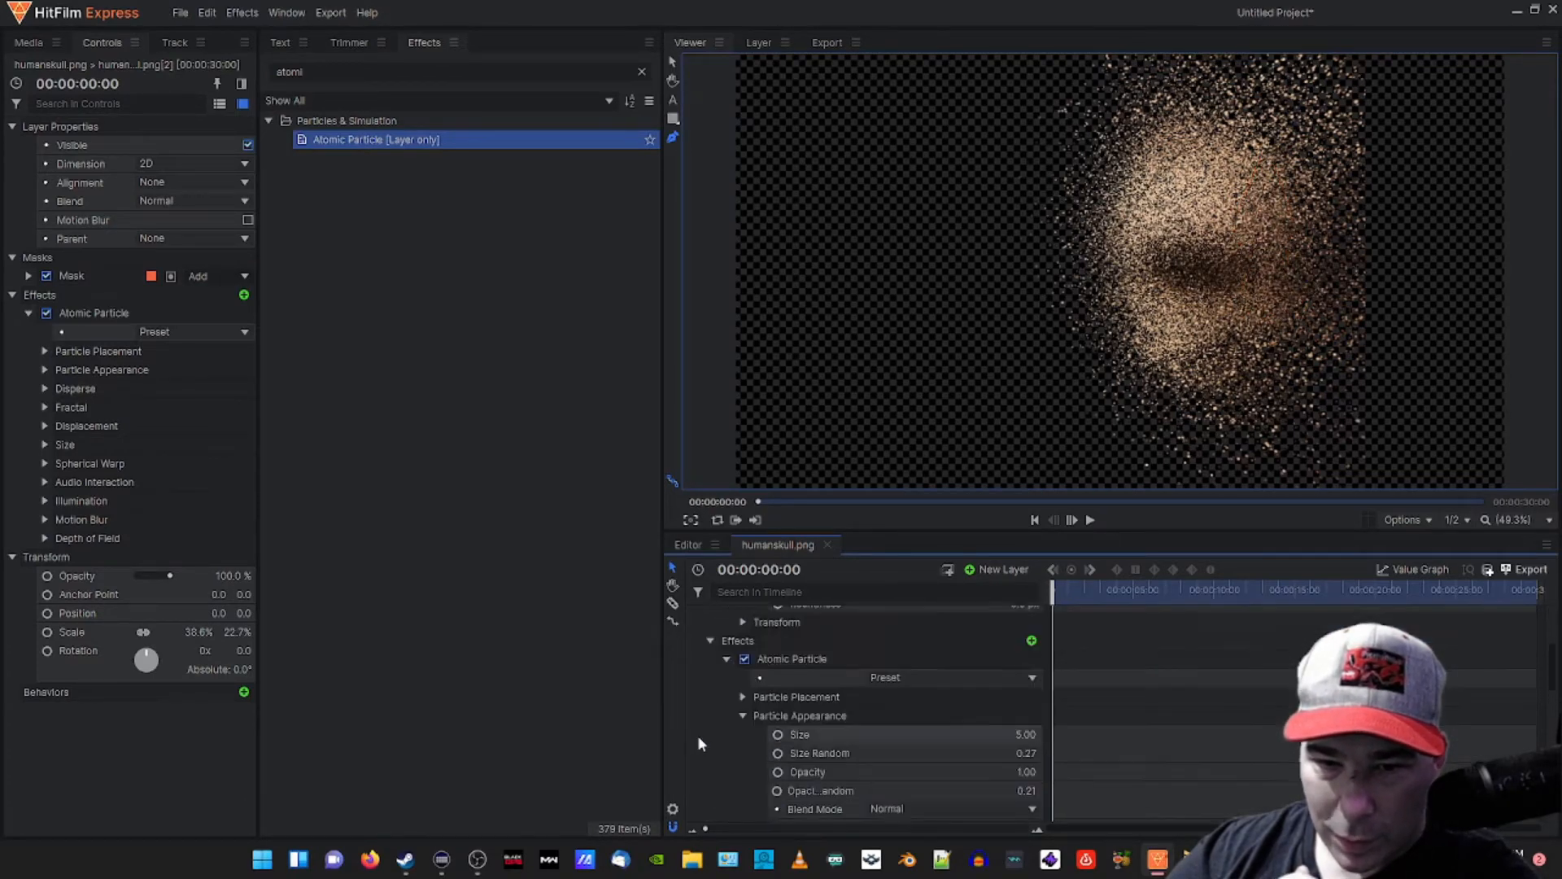
pyautogui.scroll(3, 697, 735)
pyautogui.scroll(-10, 714, 630)
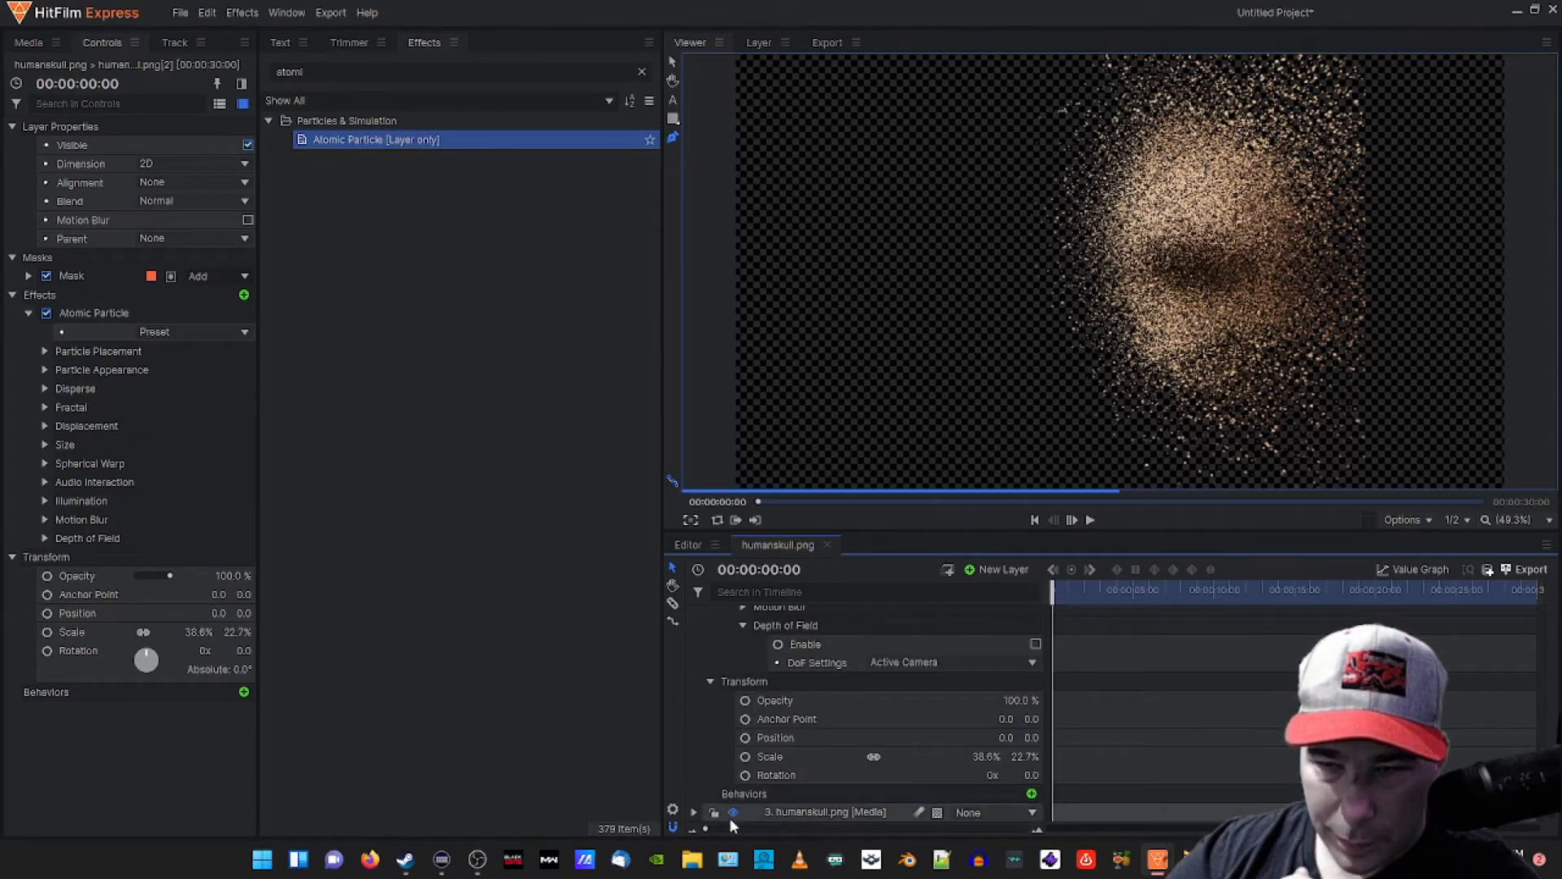
pyautogui.click(731, 813)
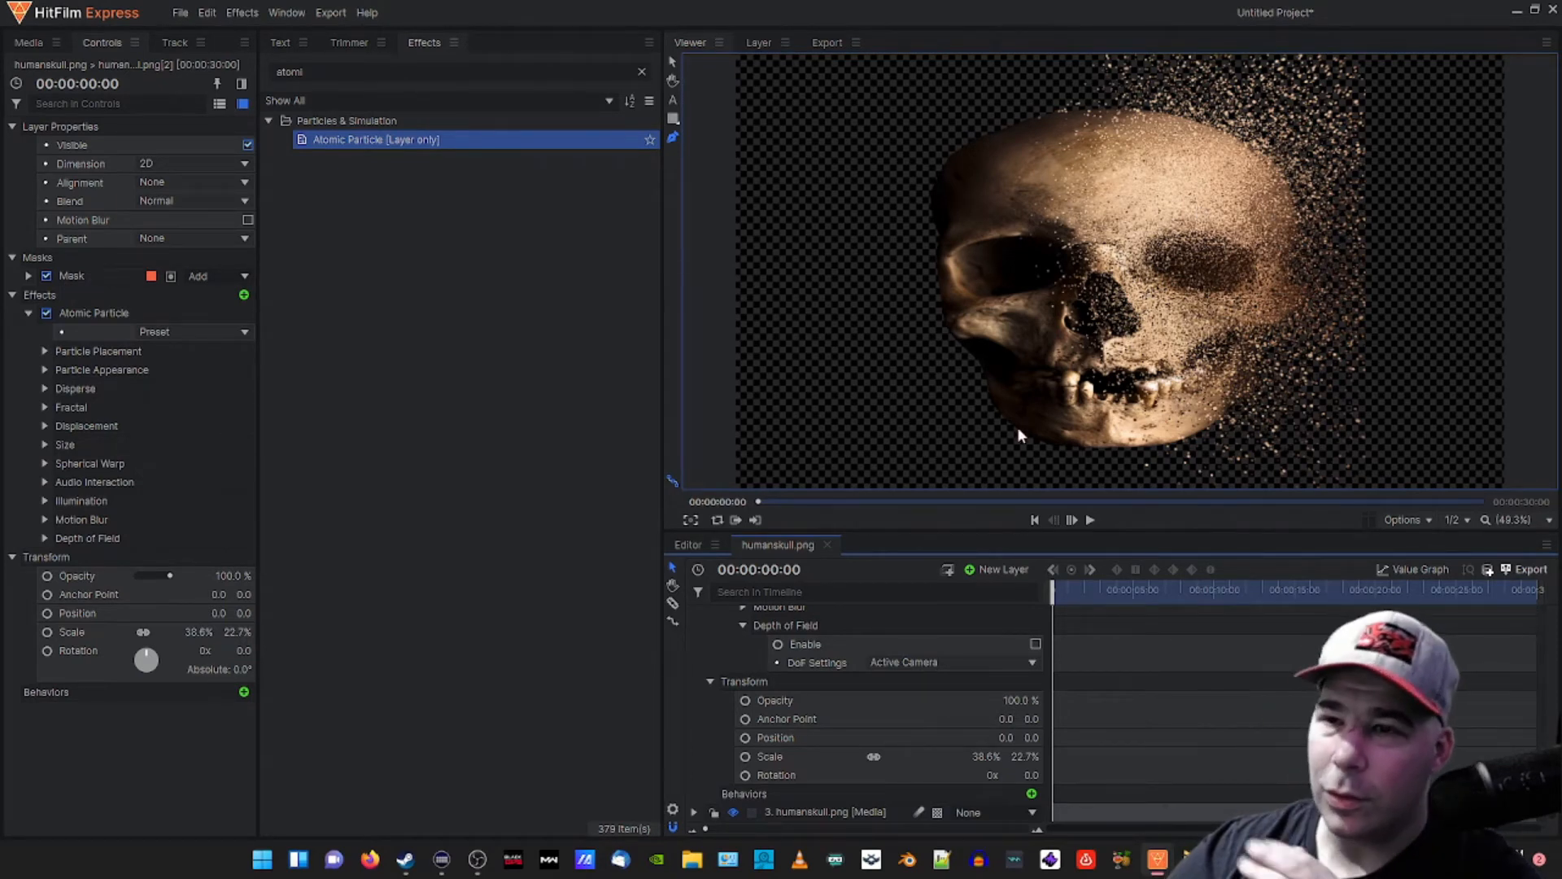
# - Draw a rectangular mask on the second humanskull.png layer enclosing the particle cloud over the disintegrating side of the skull
pyautogui.scroll(3, 784, 813)
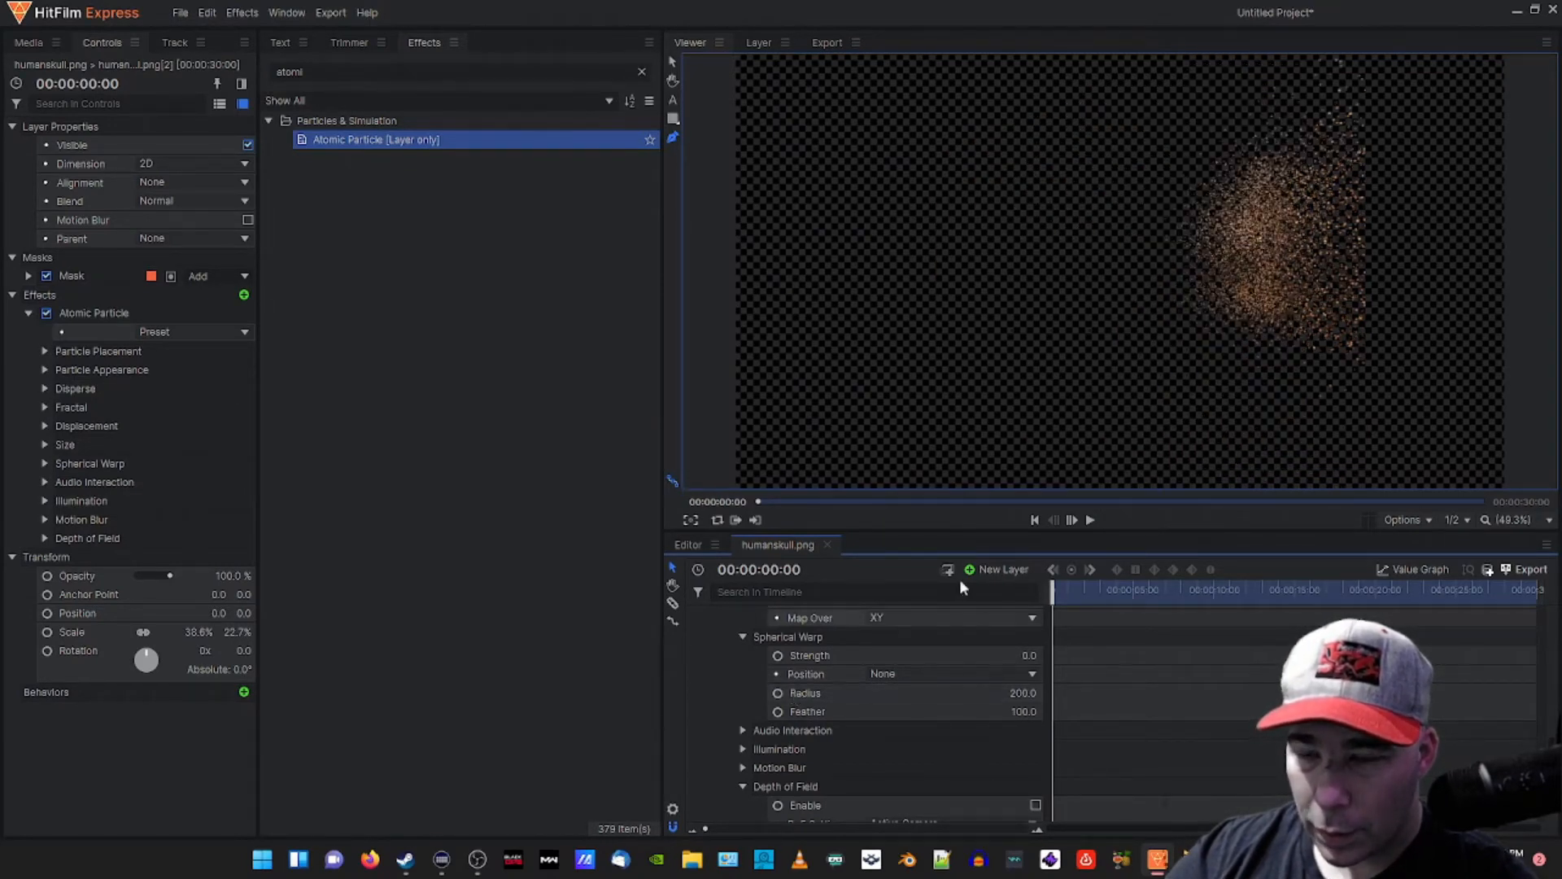
pyautogui.scroll(15, 765, 687)
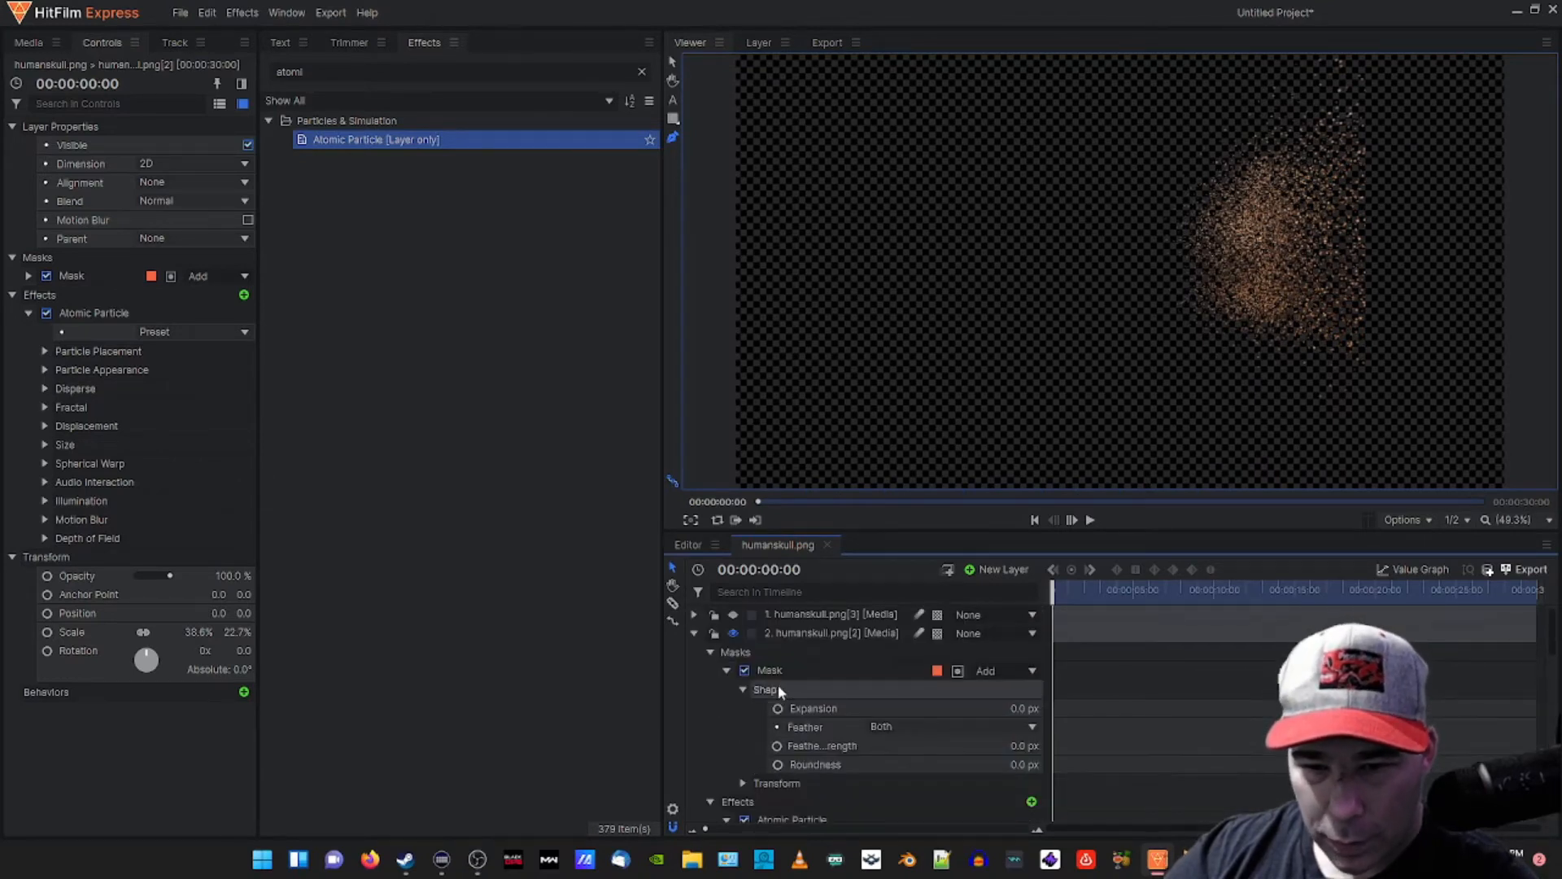
pyautogui.click(814, 669)
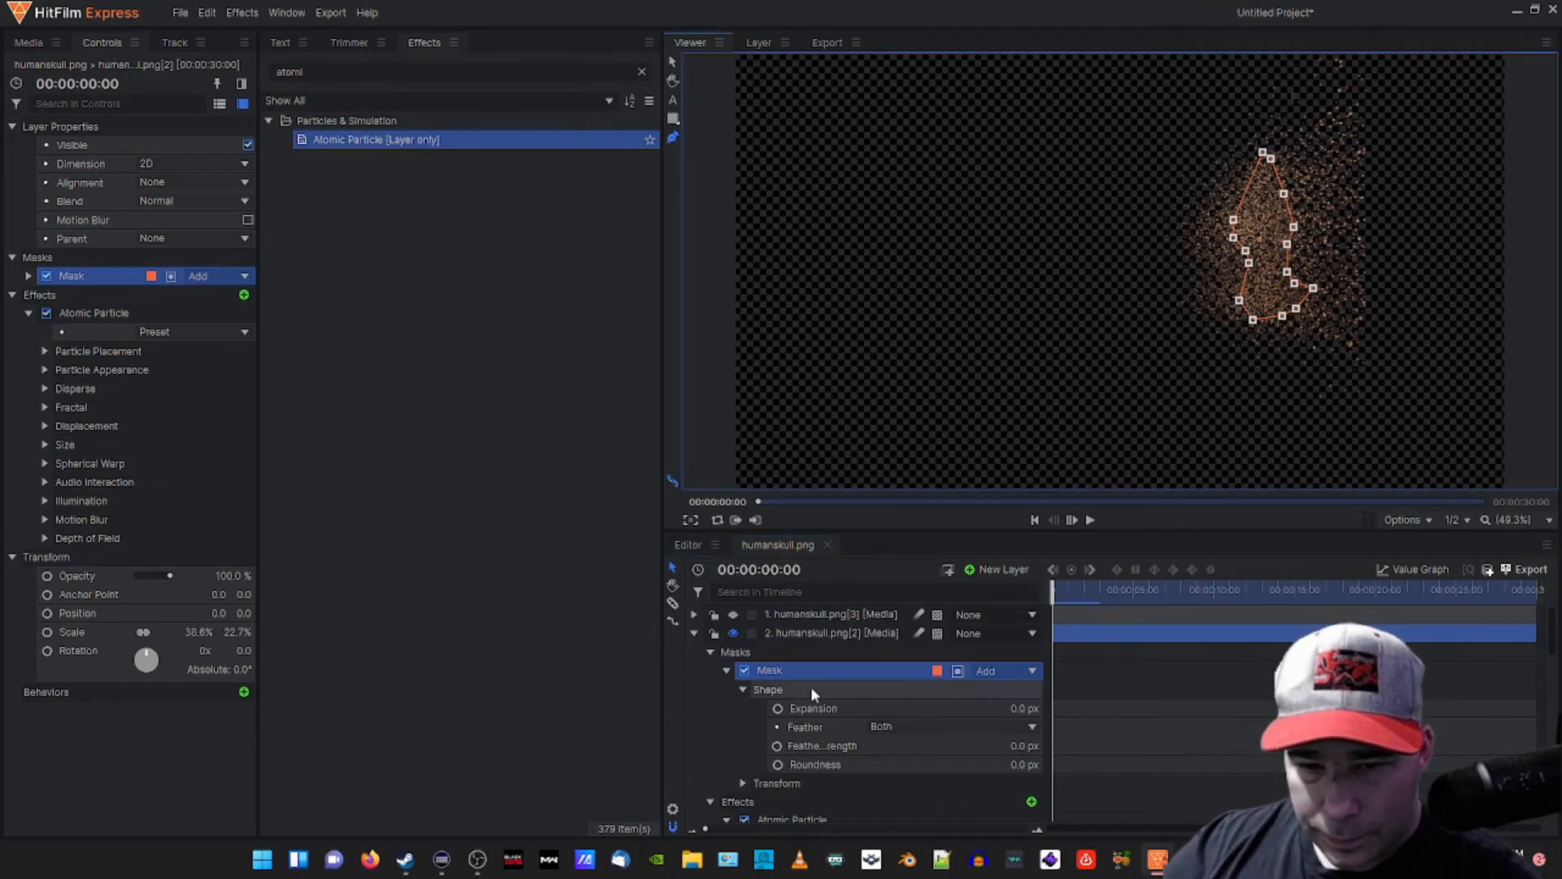
pyautogui.click(818, 617)
pyautogui.click(817, 636)
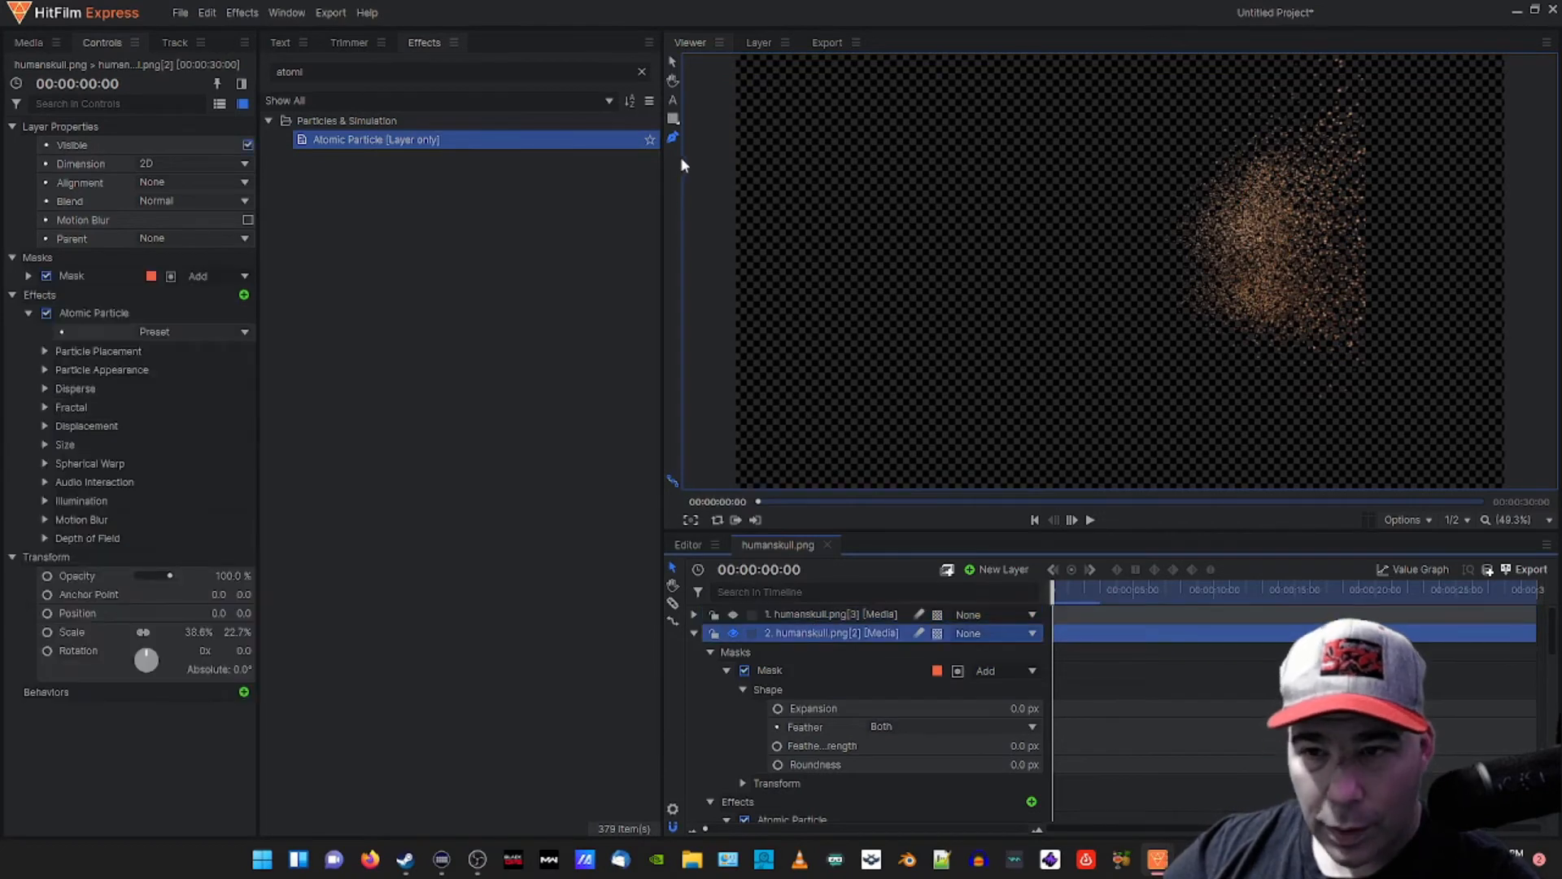
pyautogui.click(669, 119)
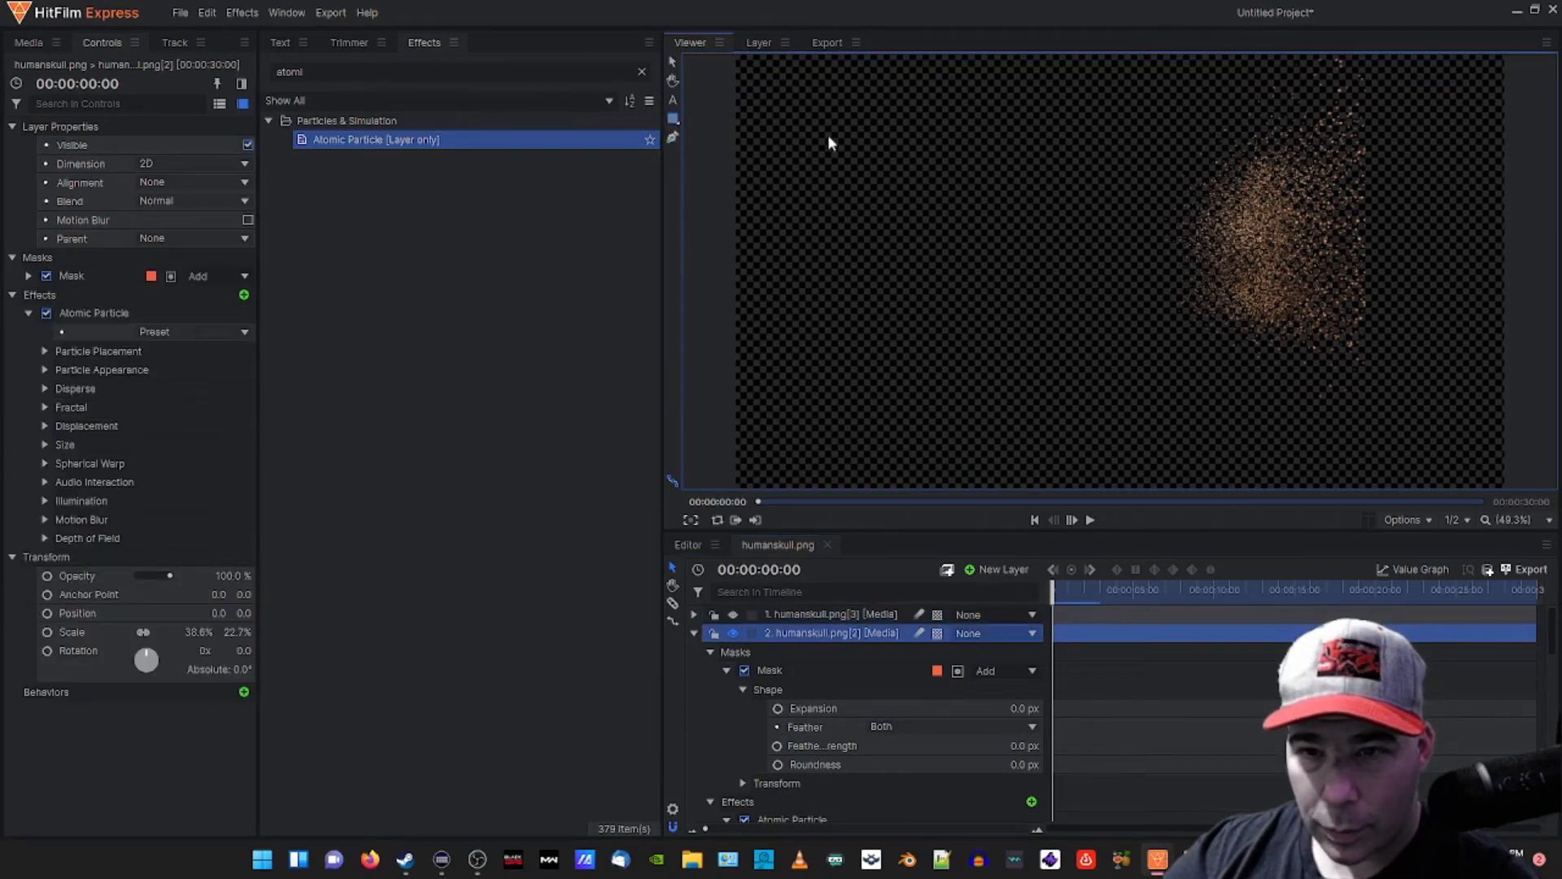
pyautogui.moveTo(1140, 114)
pyautogui.mouseDown()
pyautogui.moveTo(1346, 242)
pyautogui.moveTo(1414, 446)
pyautogui.mouseUp()
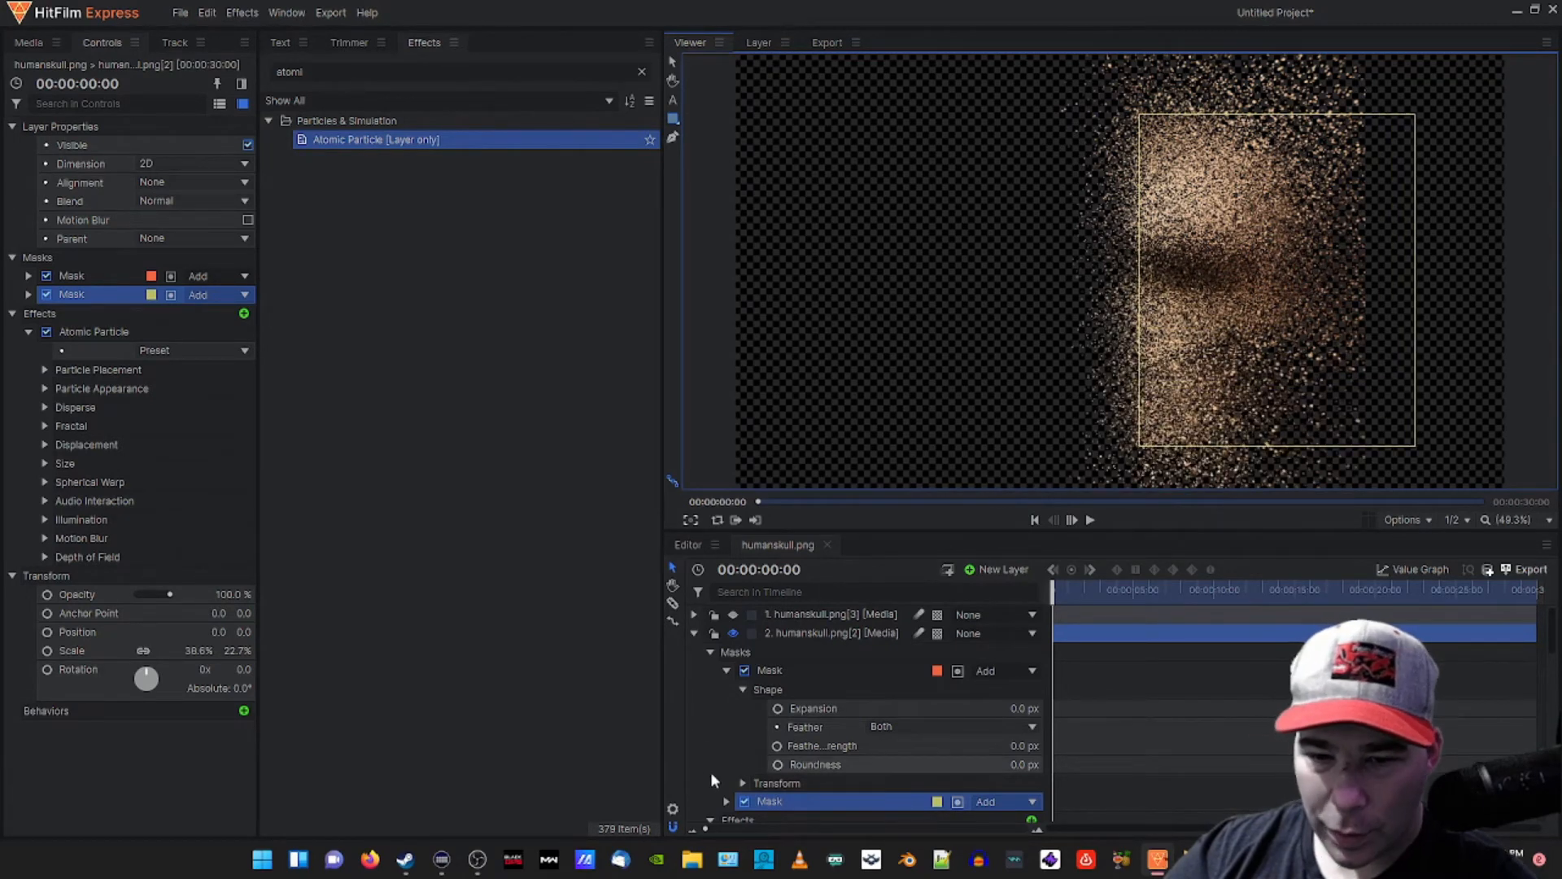
# - Shrink the new rectangular mask by lowering its shape Expansion to a negative value
pyautogui.scroll(-3, 842, 802)
pyautogui.click(727, 748)
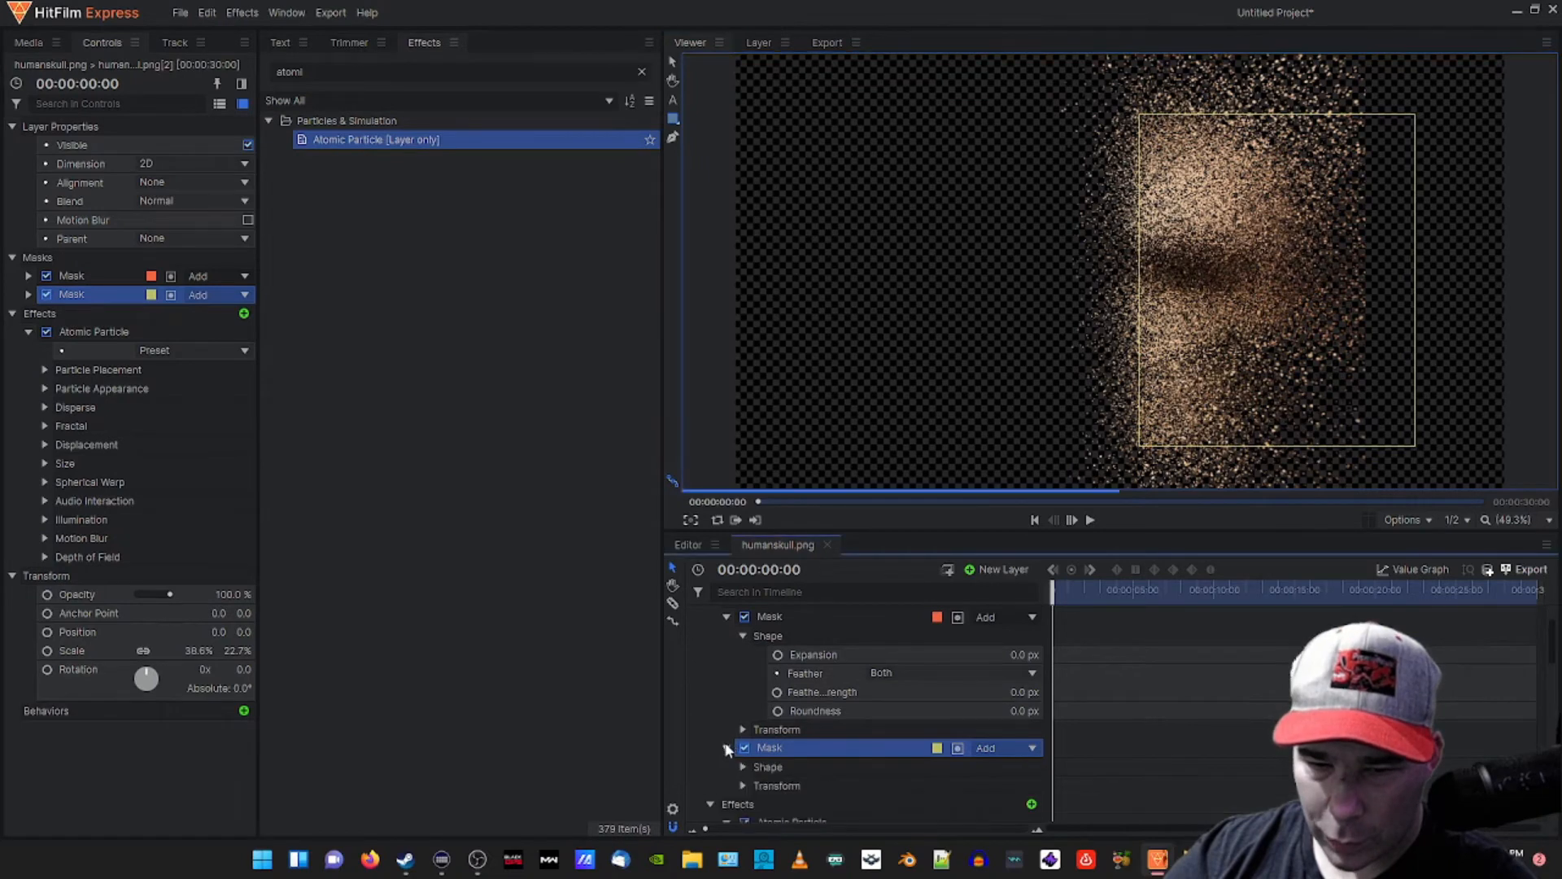
pyautogui.click(743, 767)
pyautogui.scroll(-3, 982, 779)
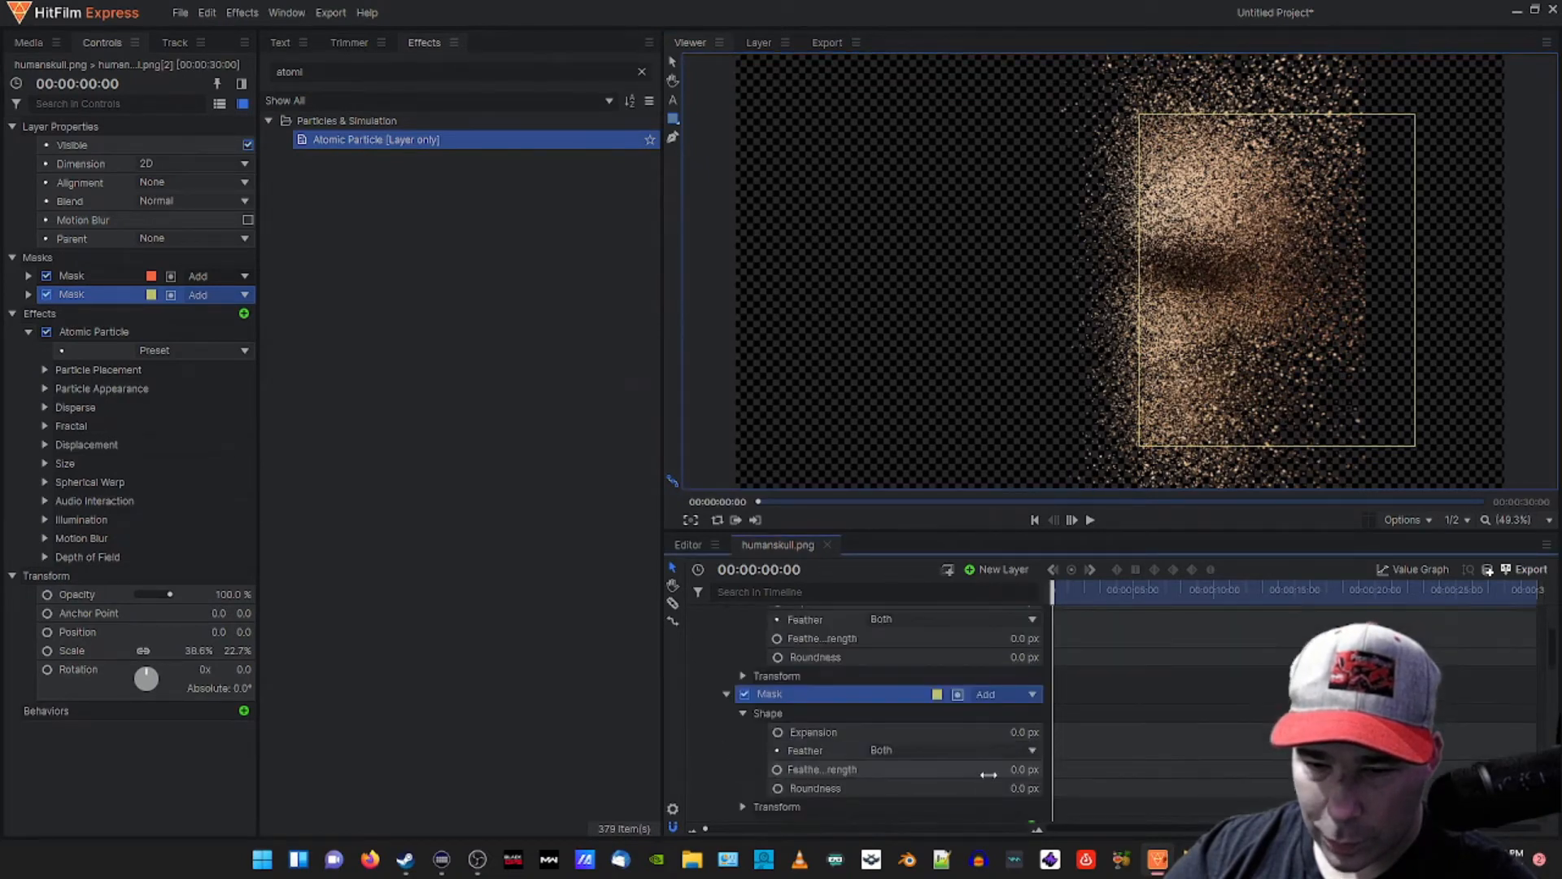
pyautogui.moveTo(985, 771); pyautogui.dragTo(531, 731)
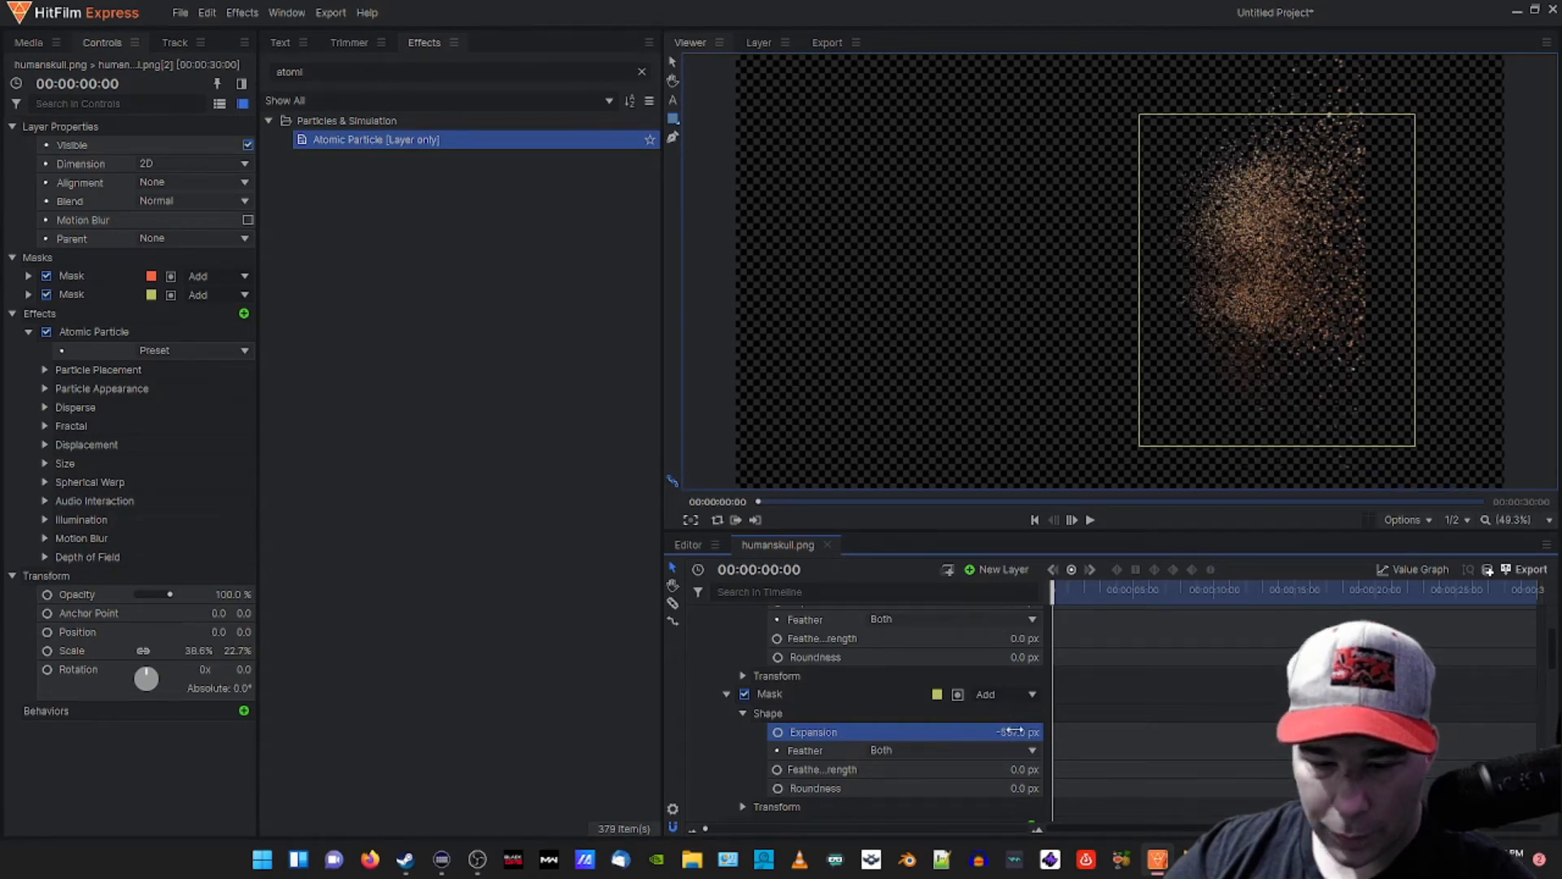
# - Turn off the rectangular mask on the second humanskull.png layer and select the layer's Atomic Particle effect
pyautogui.click(744, 694)
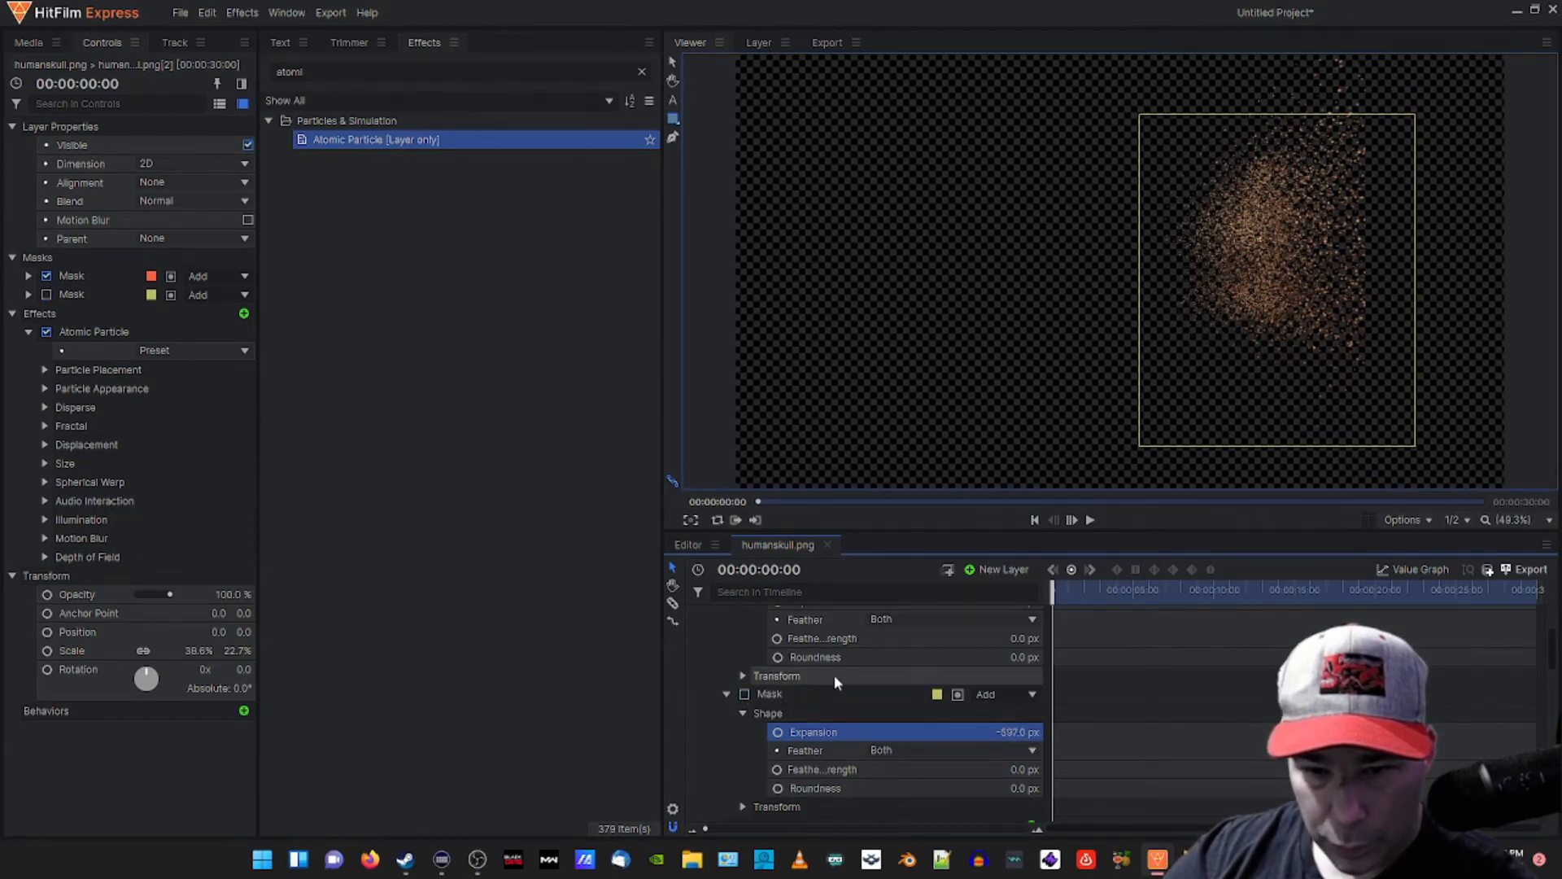
pyautogui.click(833, 675)
pyautogui.scroll(-10, 830, 661)
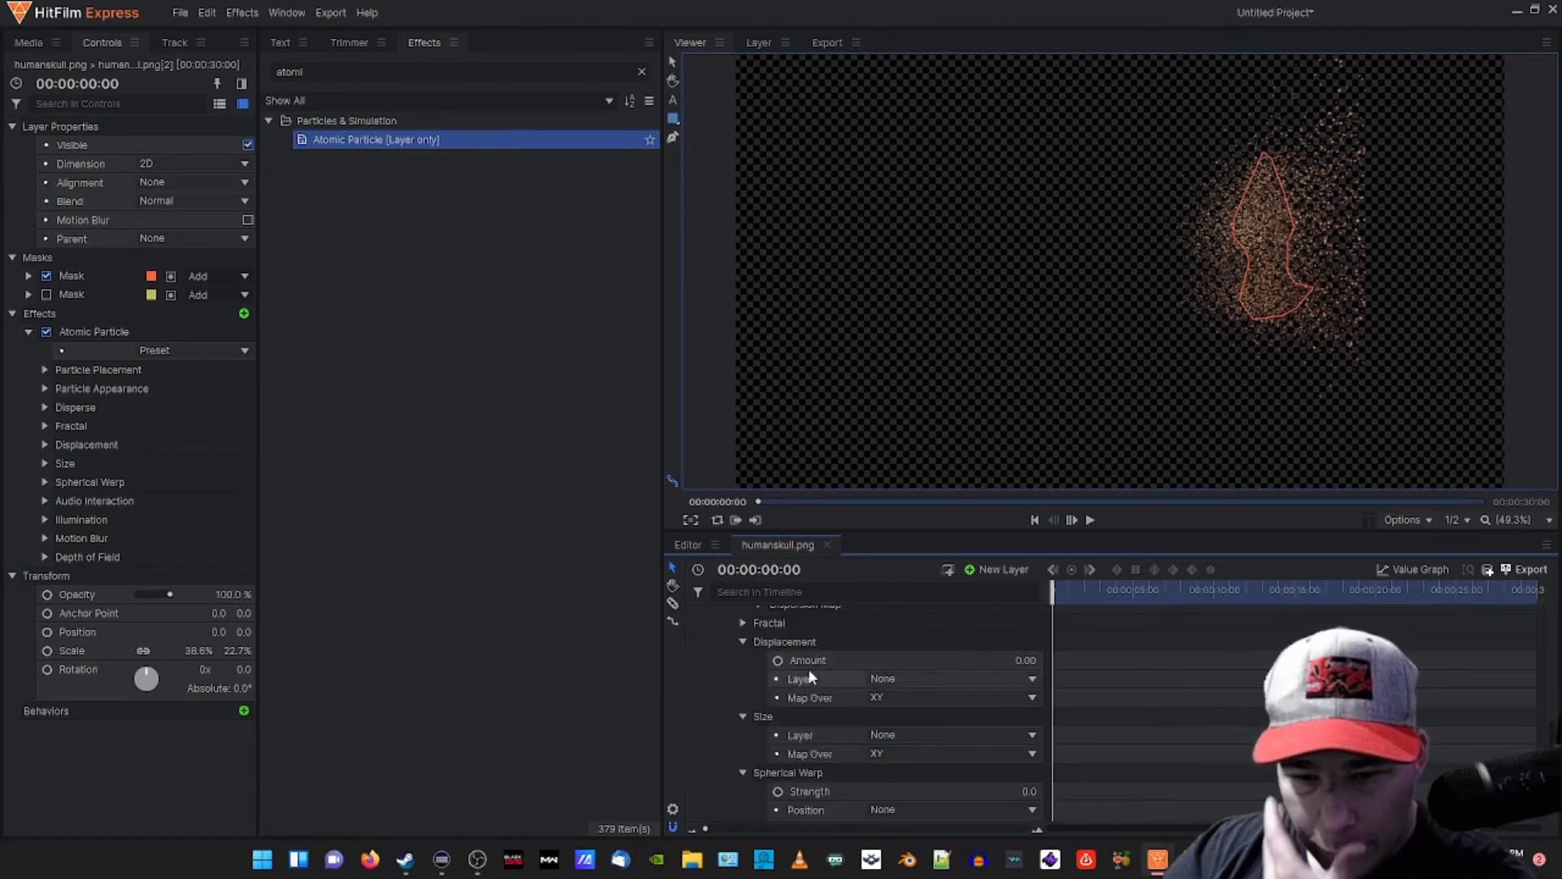
pyautogui.scroll(5, 799, 680)
pyautogui.click(803, 680)
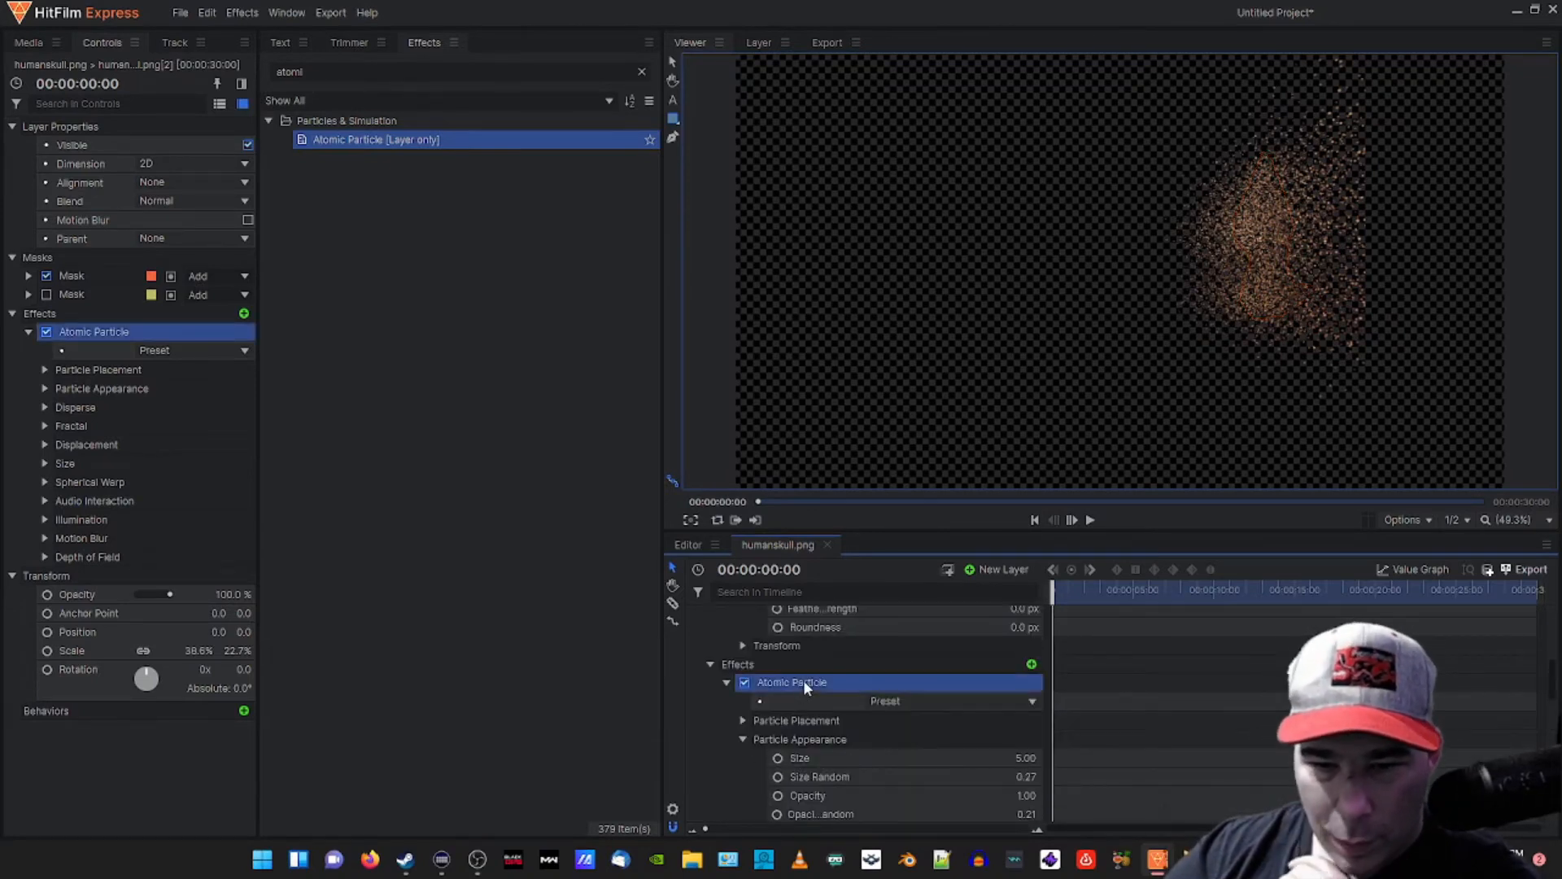
# - Expand Atomic Particle's Particle Placement settings and set the position Depth to 172.0
pyautogui.click(743, 721)
pyautogui.scroll(-1, 793, 736)
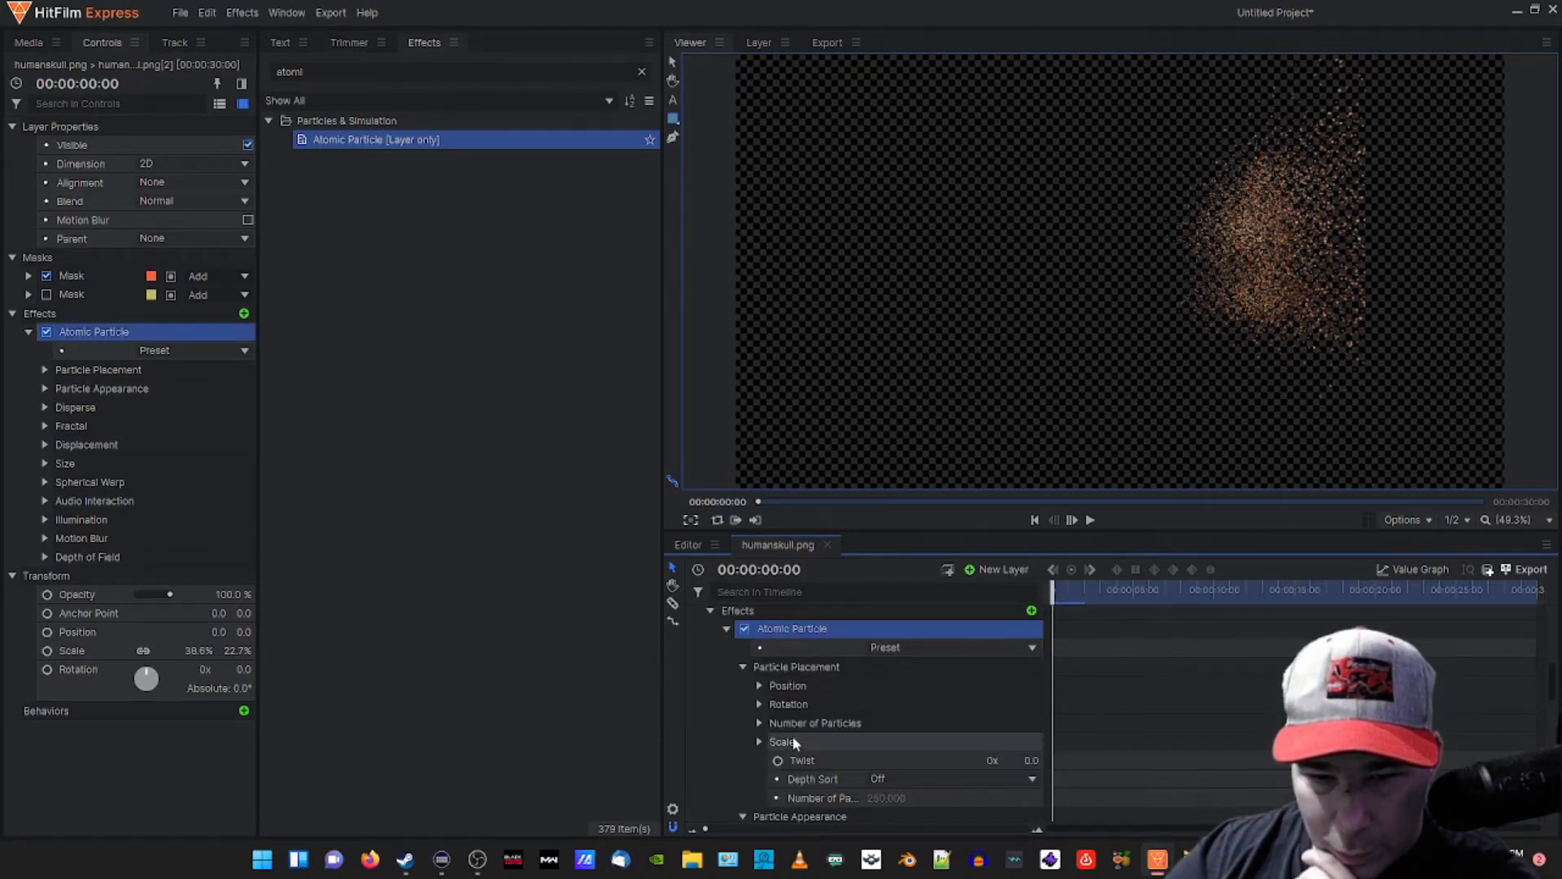
pyautogui.click(760, 722)
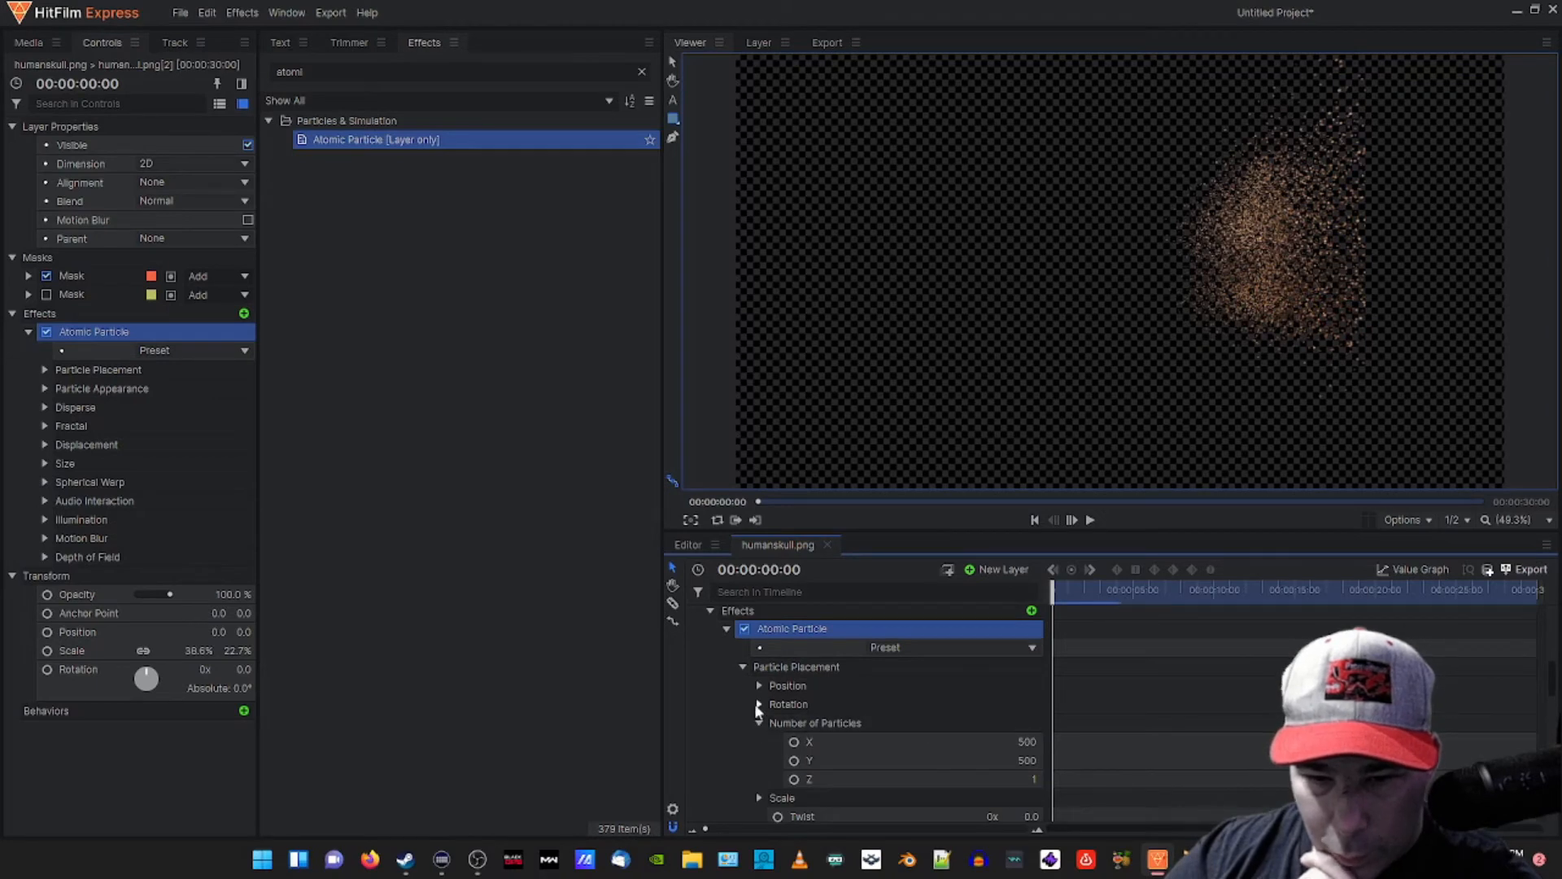
pyautogui.click(759, 704)
pyautogui.click(759, 686)
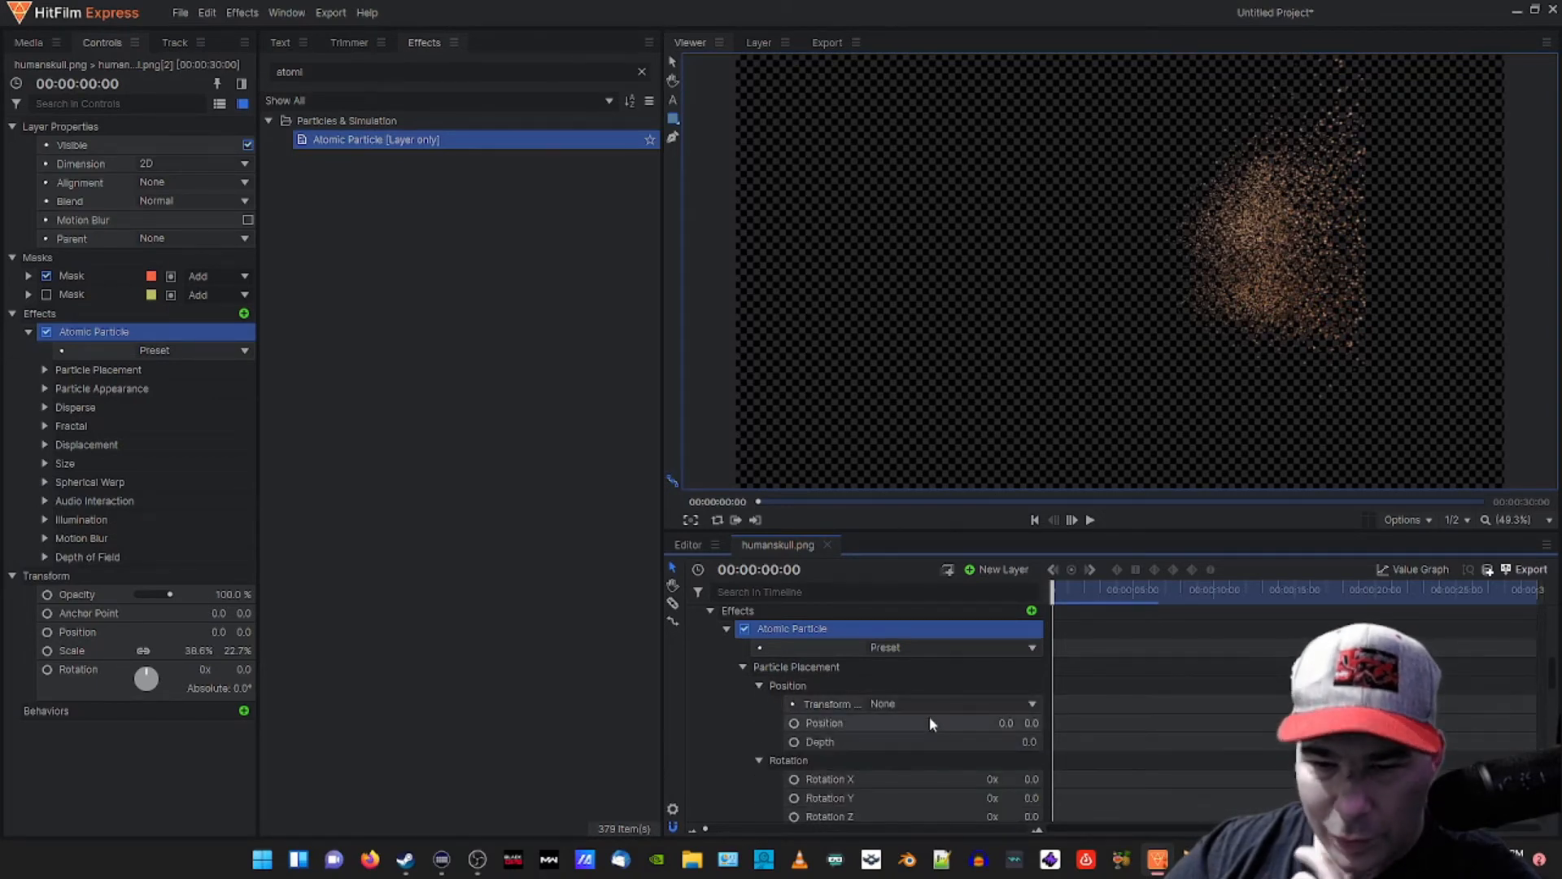
pyautogui.scroll(-1, 930, 716)
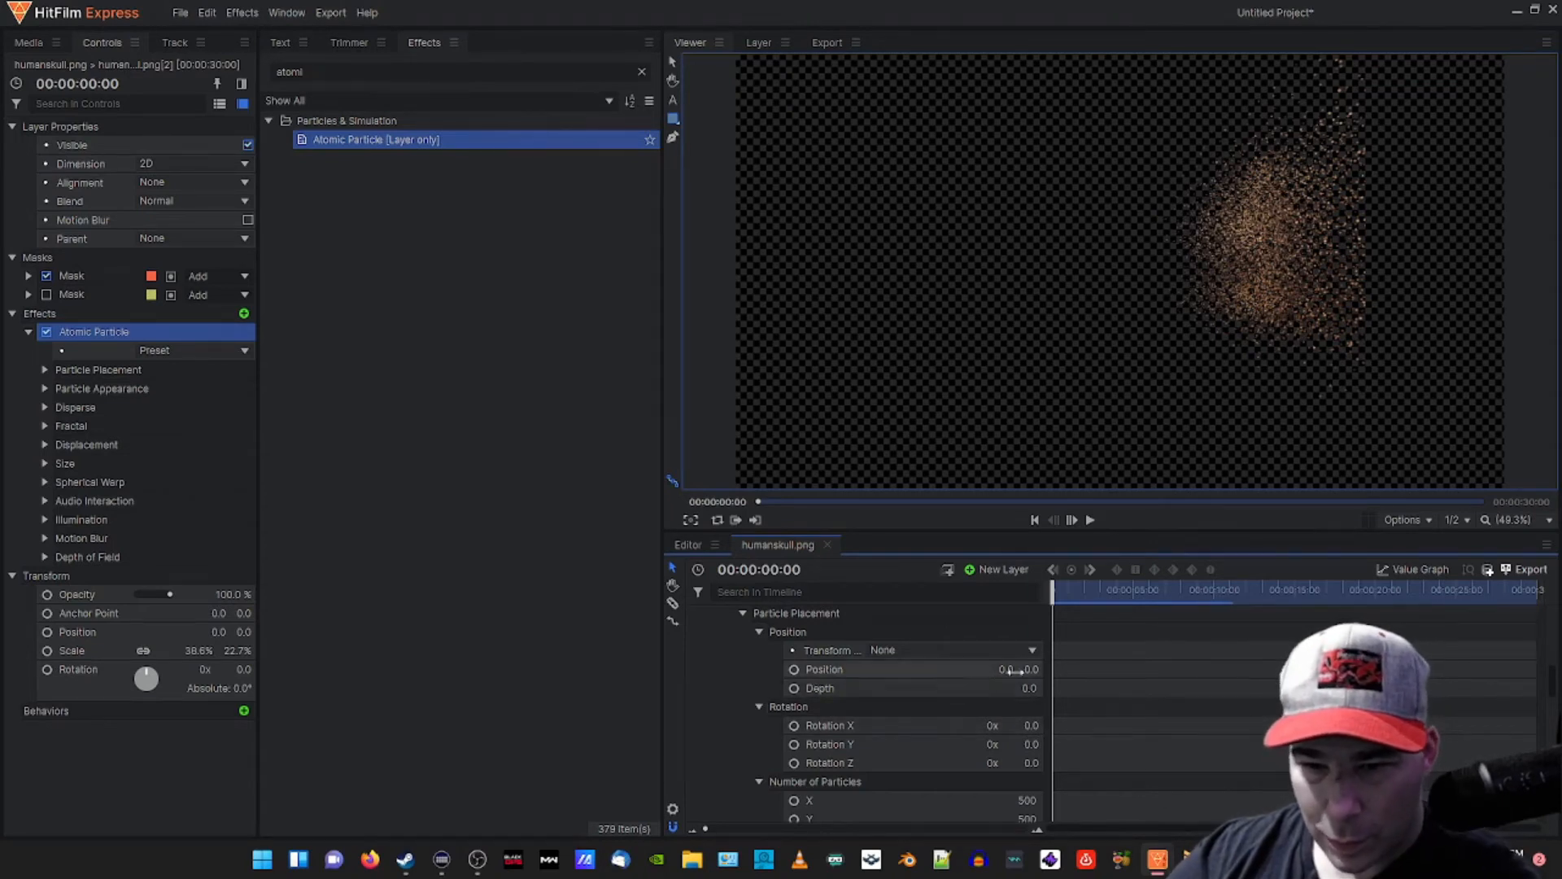
pyautogui.moveTo(1029, 688); pyautogui.dragTo(1169, 688)
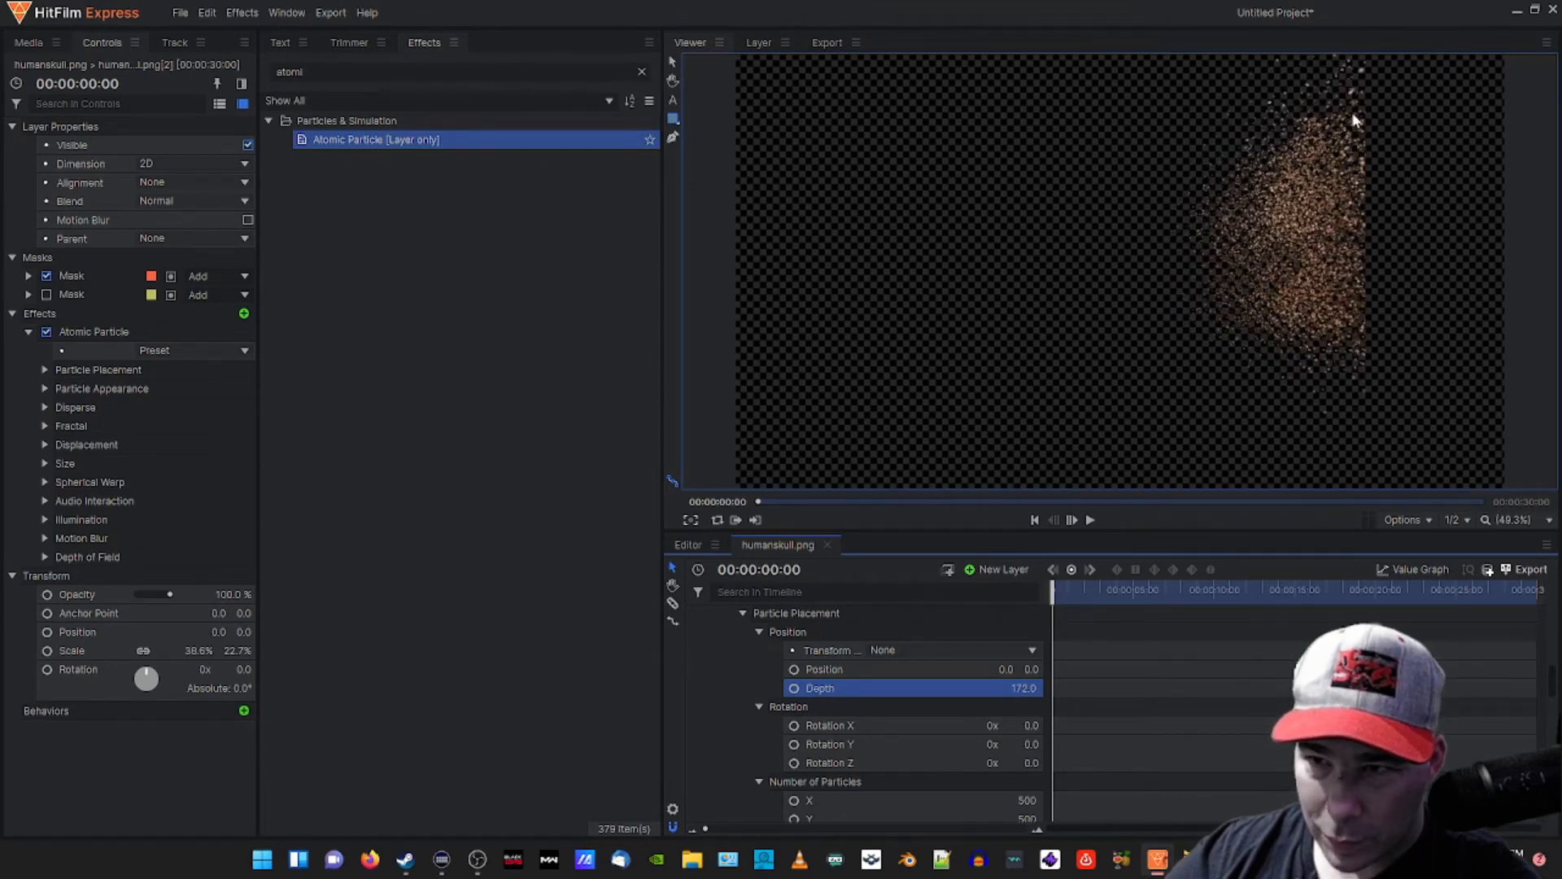
pyautogui.click(966, 650)
pyautogui.click(969, 655)
# - Set the Particle Appearance blend mode to Add
pyautogui.scroll(-1, 929, 711)
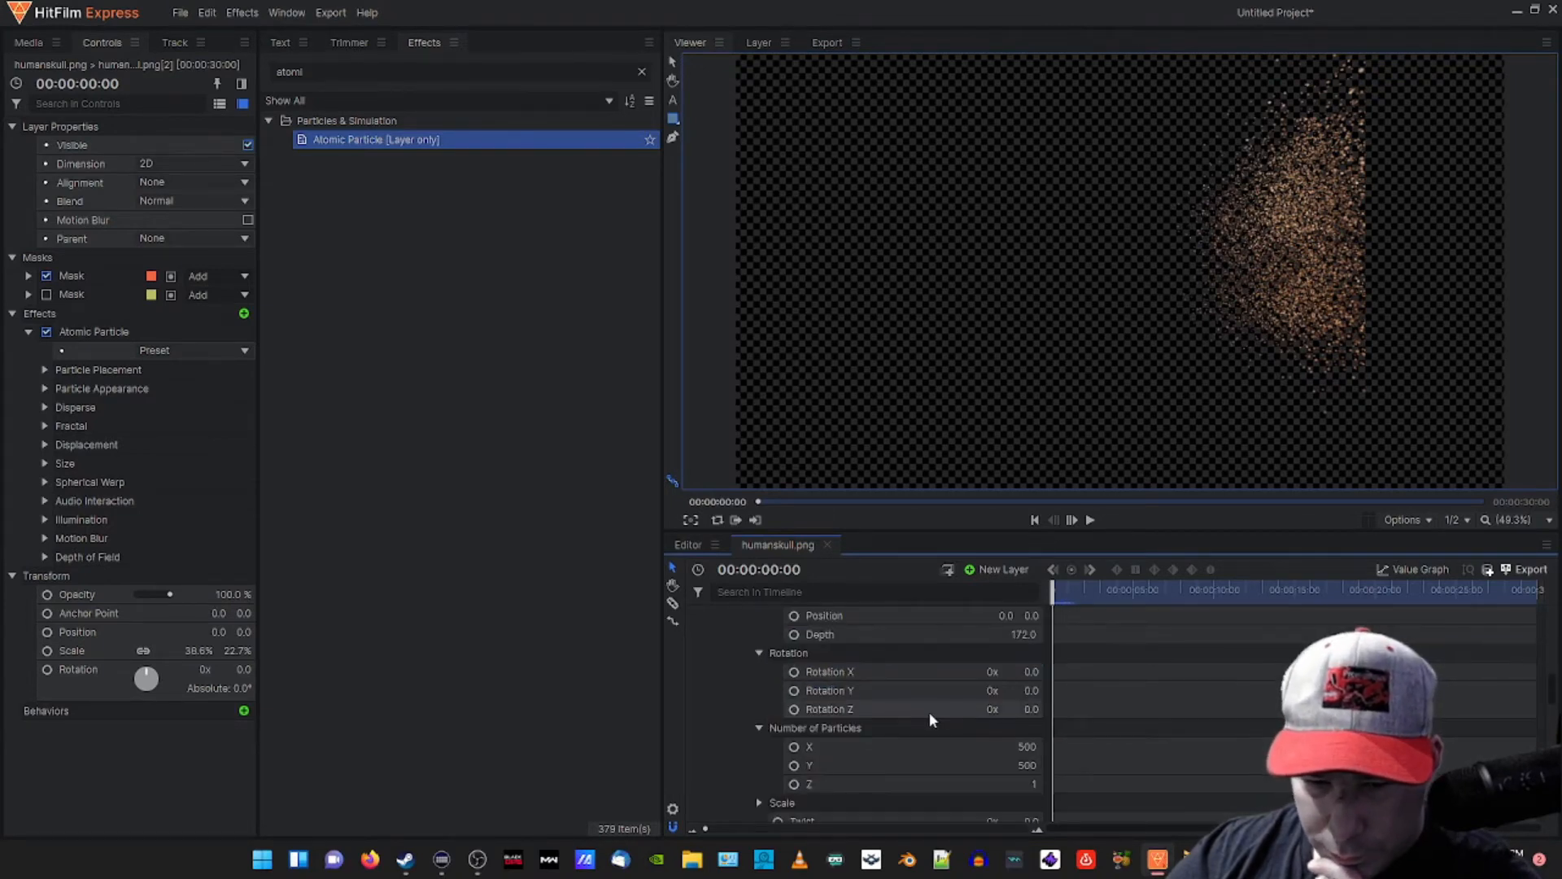
pyautogui.scroll(-2, 920, 711)
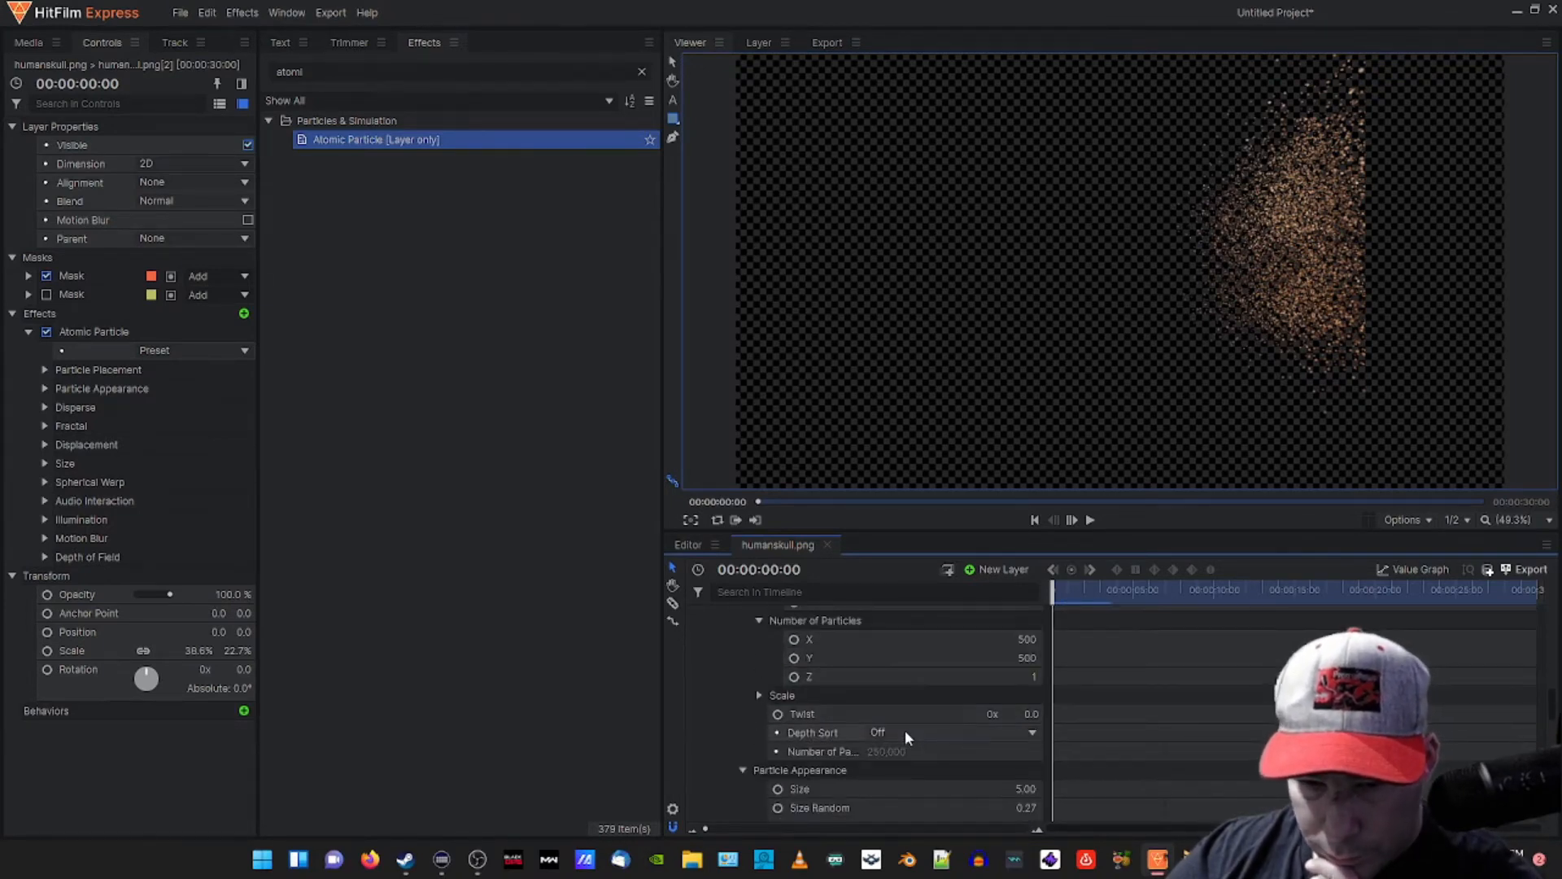
pyautogui.scroll(-1, 904, 736)
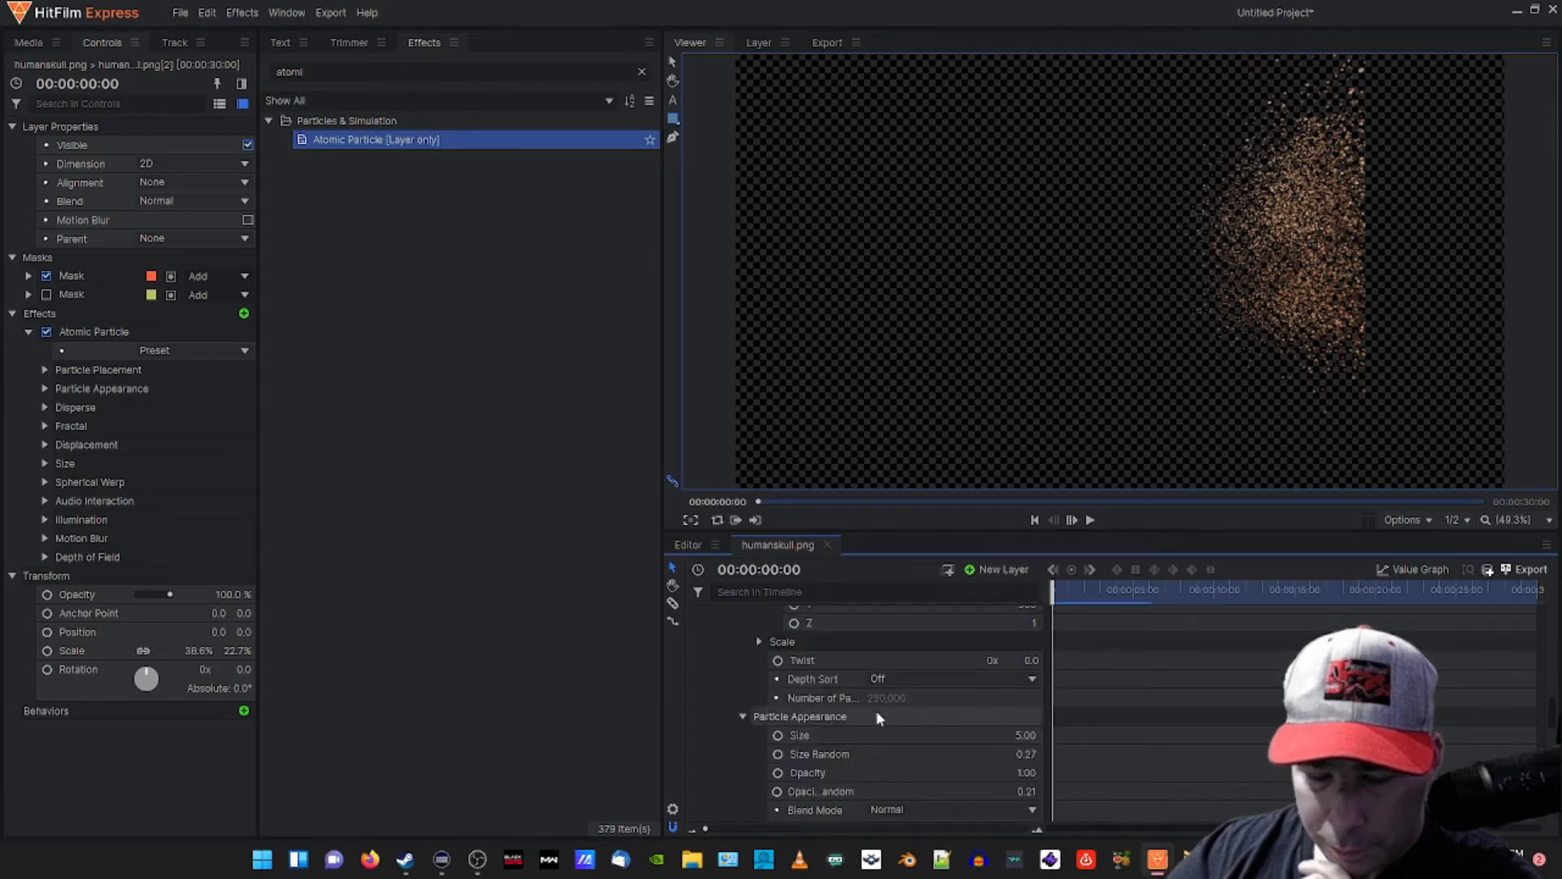
pyautogui.click(909, 812)
pyautogui.click(883, 851)
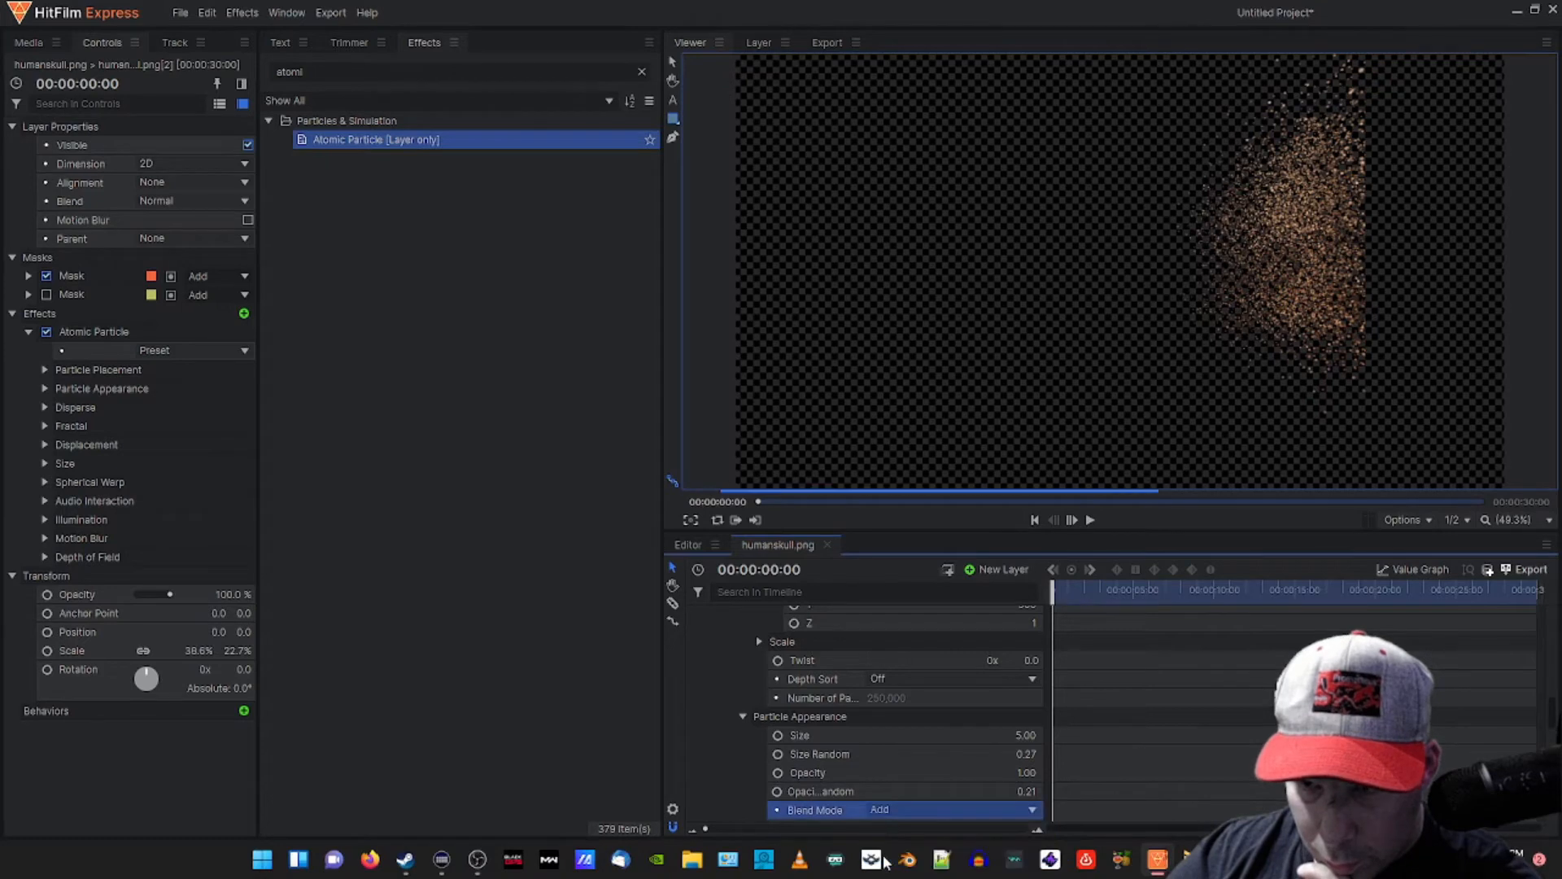
# - Try humanskull.png[3] as the Particle Appearance source, and set the source back to None
pyautogui.scroll(-2, 915, 755)
pyautogui.click(922, 747)
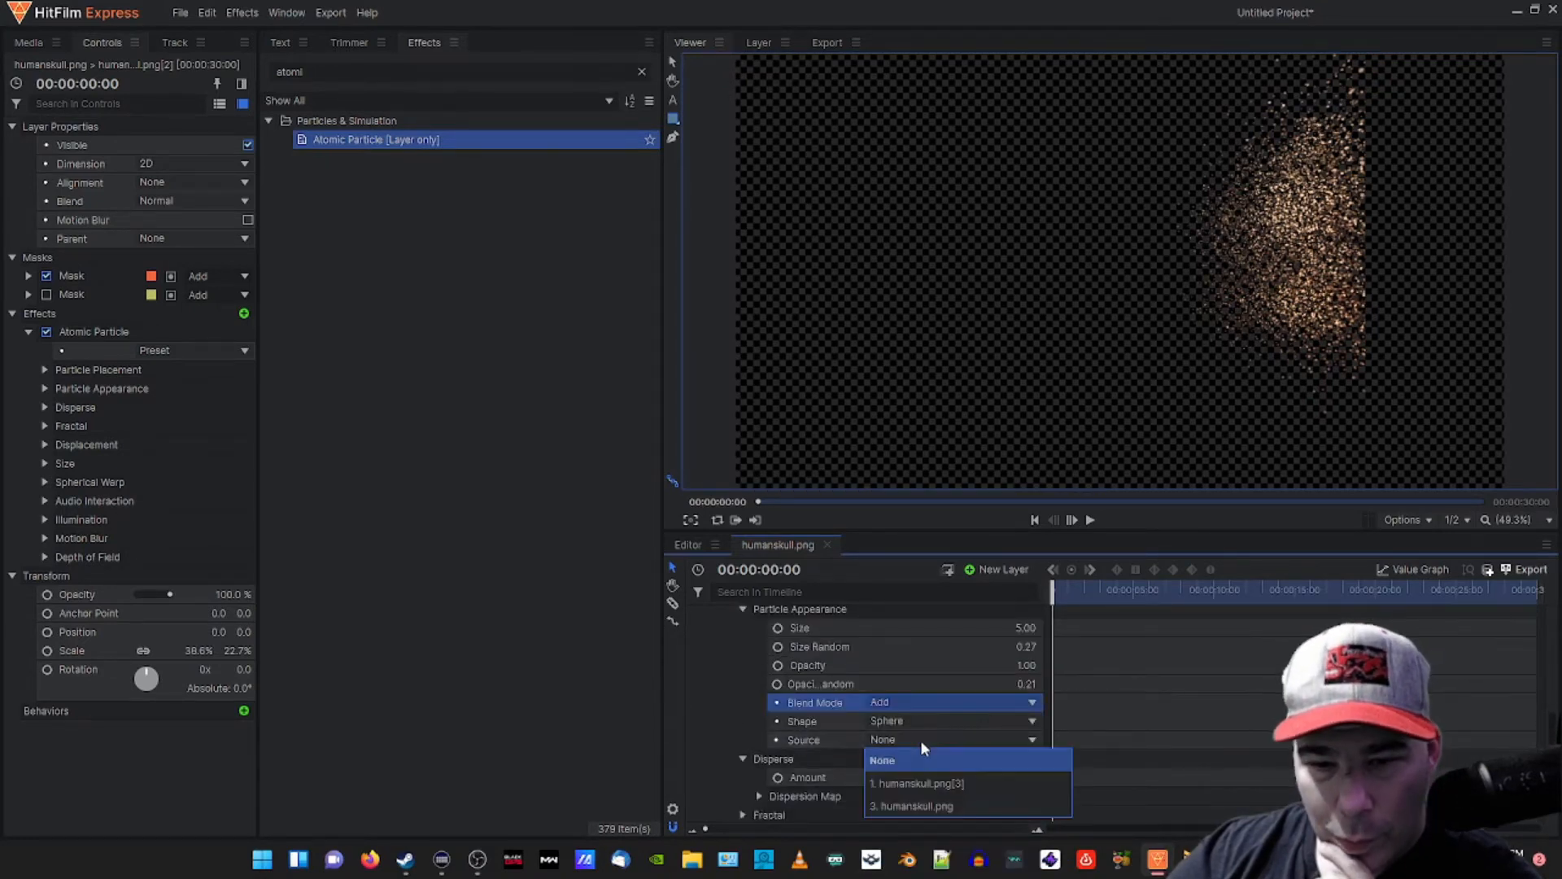
pyautogui.click(910, 780)
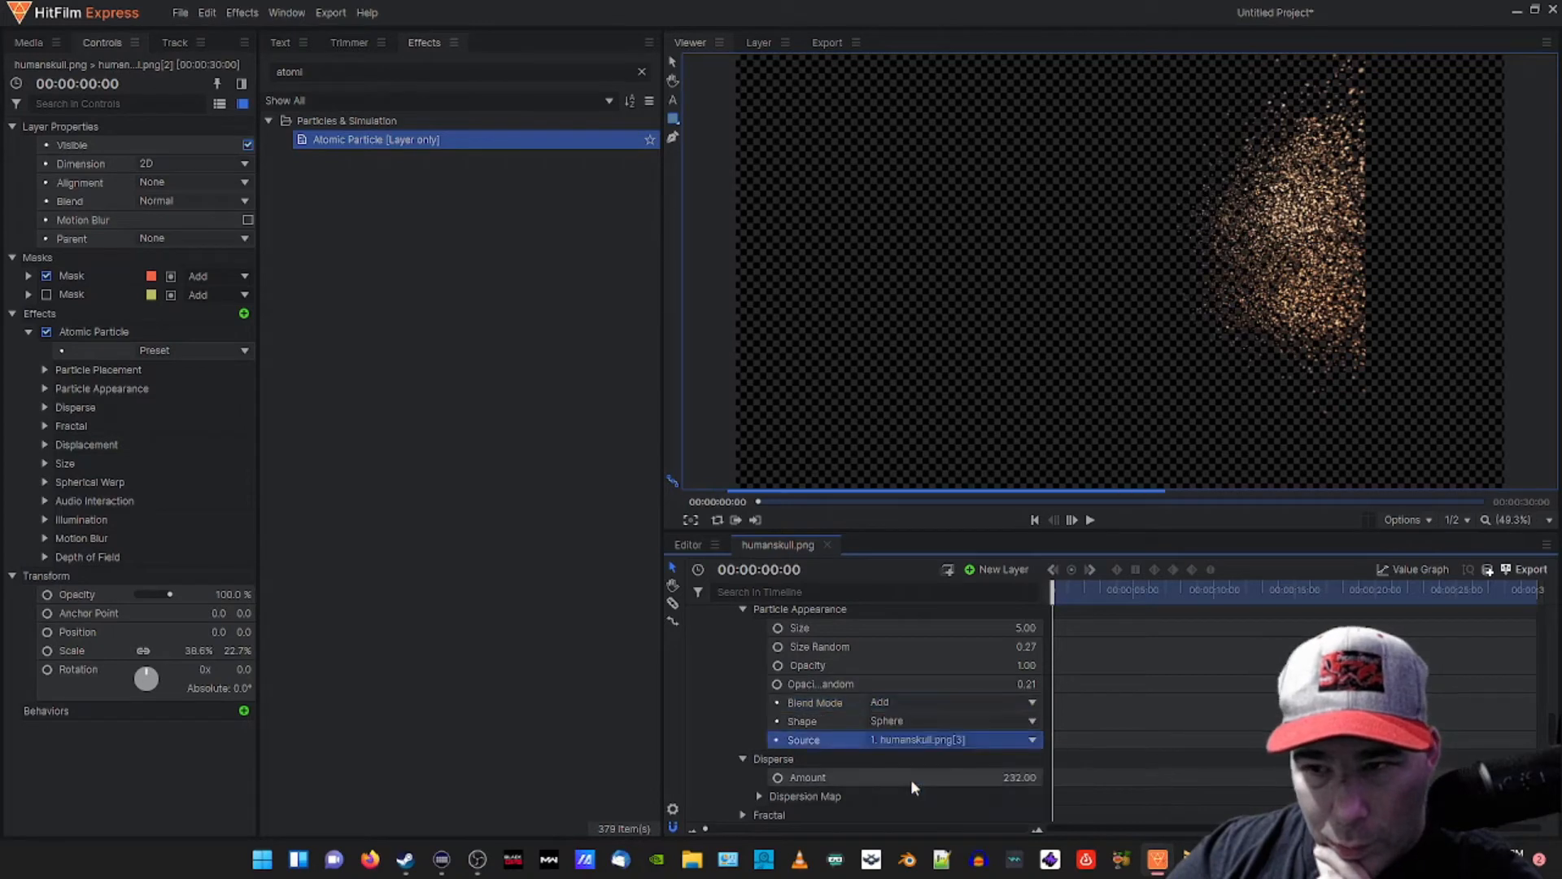
pyautogui.click(909, 742)
pyautogui.click(897, 755)
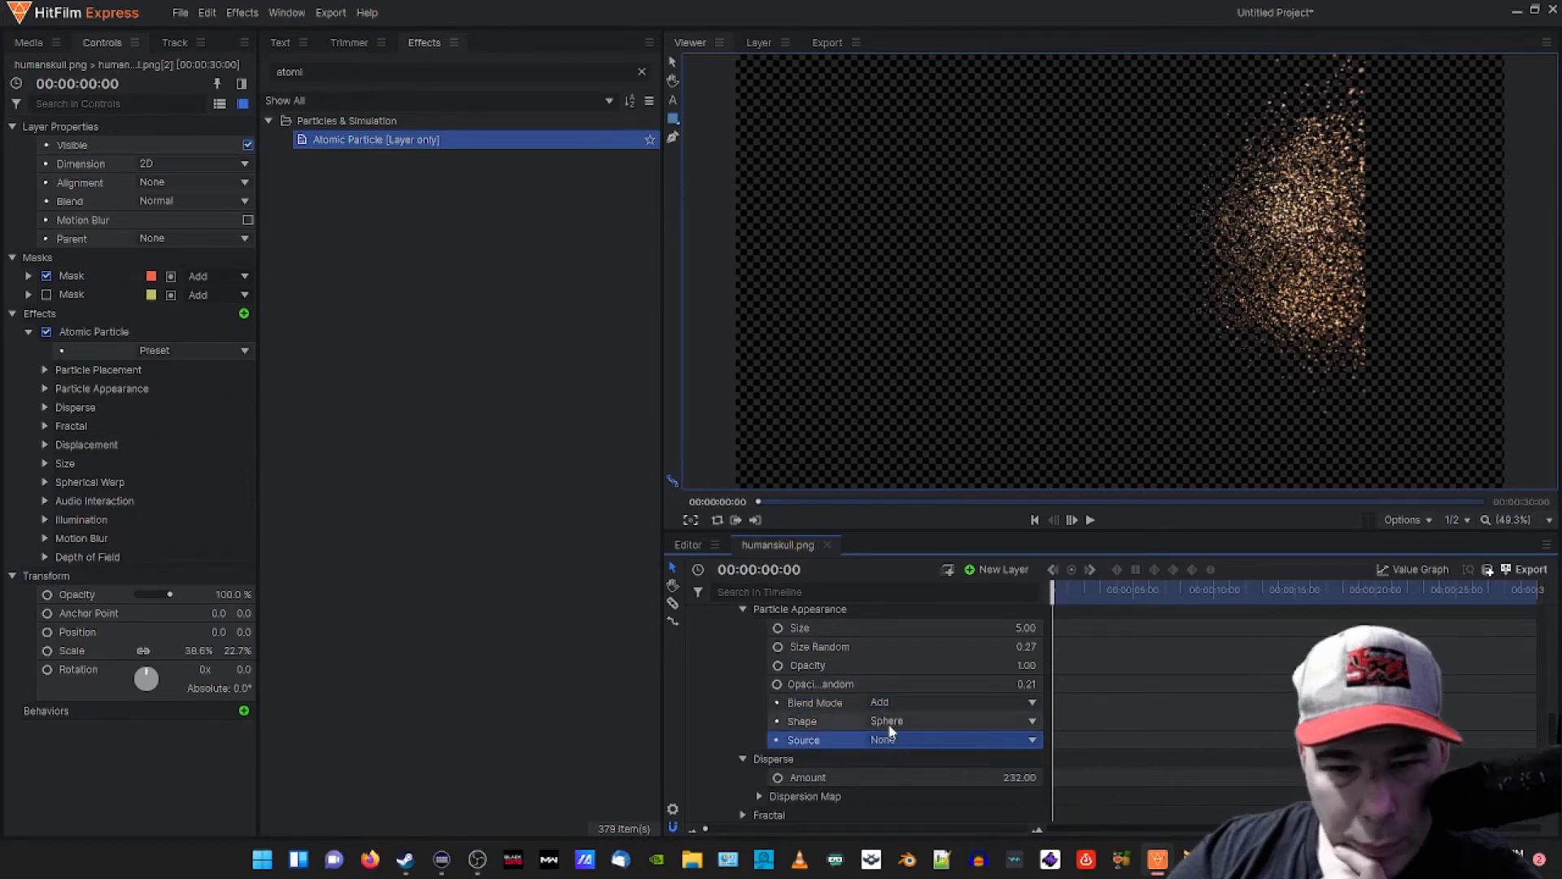
# - Examine Atomic Particle's Disperse, Fractal, Displacement and Size settings down to Spherical Warp
pyautogui.scroll(-2, 890, 731)
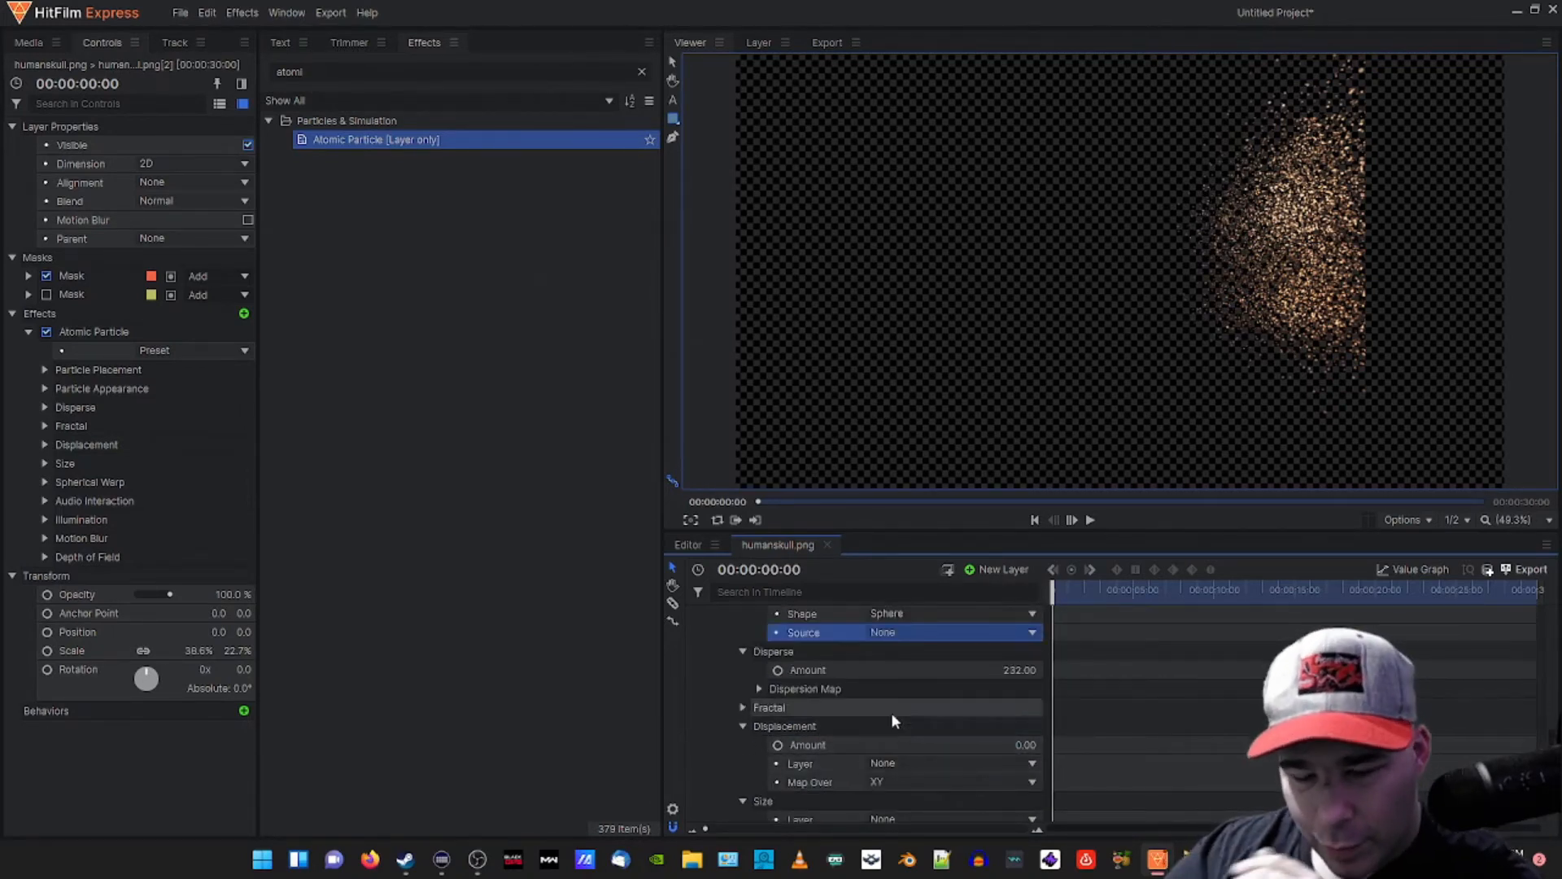
pyautogui.click(742, 708)
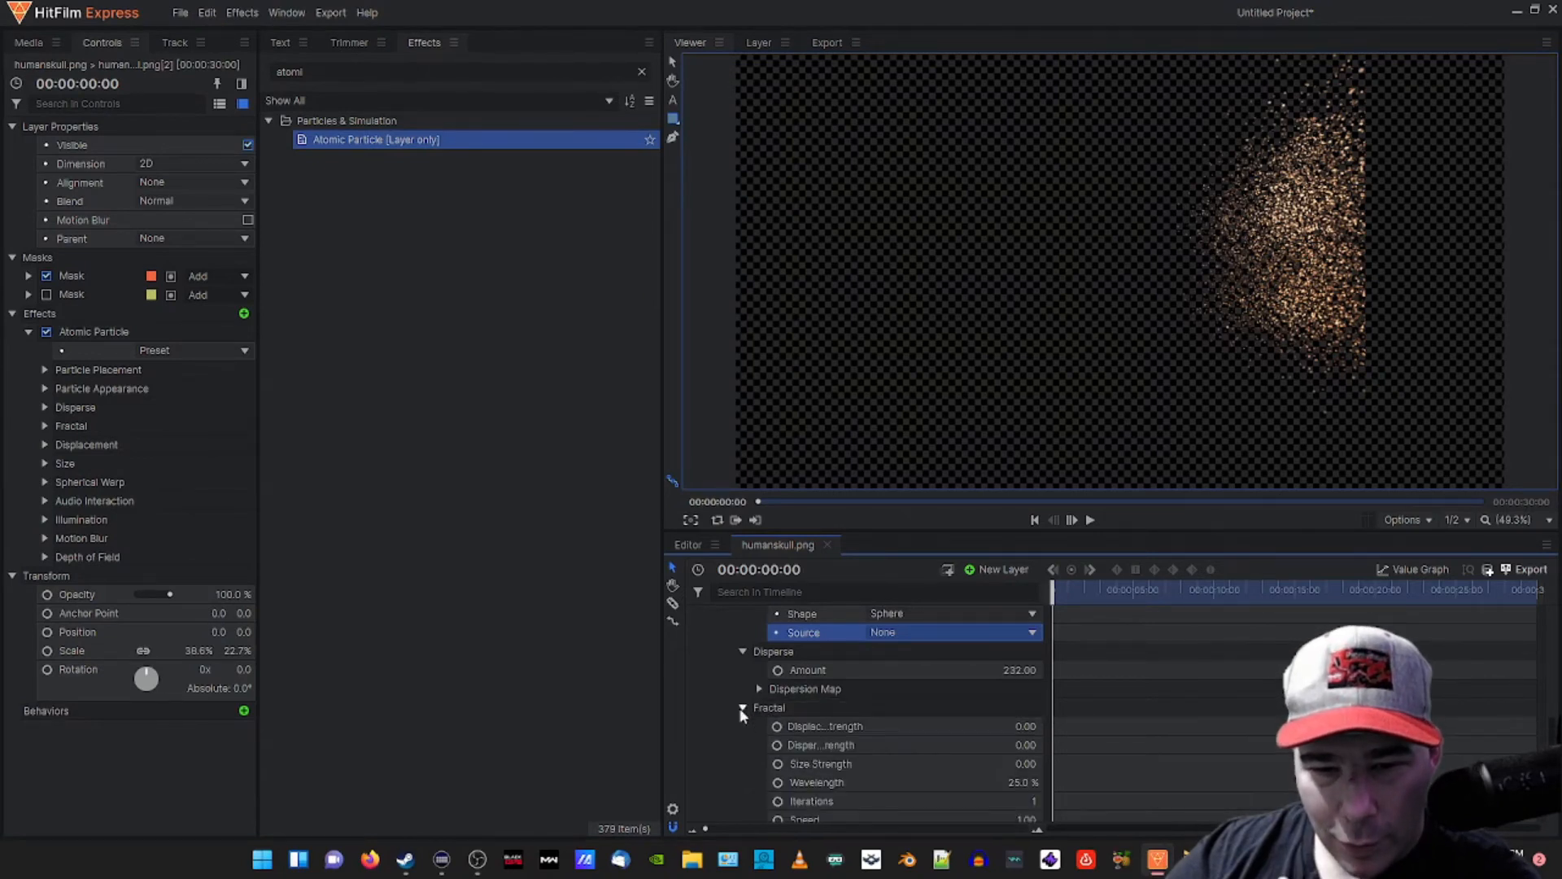
pyautogui.scroll(-1, 800, 692)
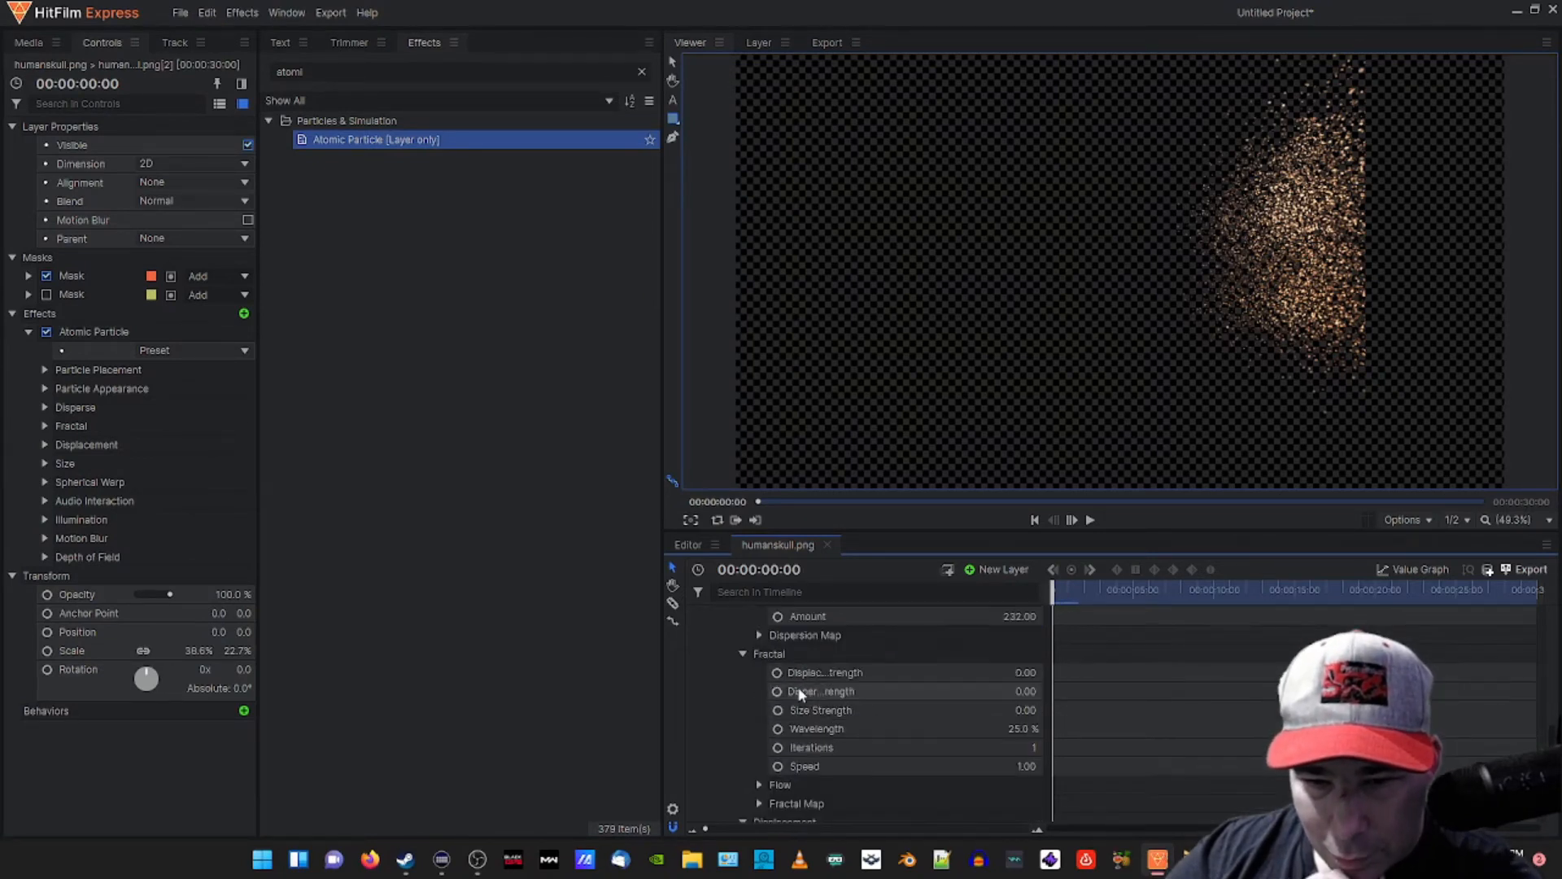
pyautogui.scroll(1, 792, 673)
pyautogui.click(750, 688)
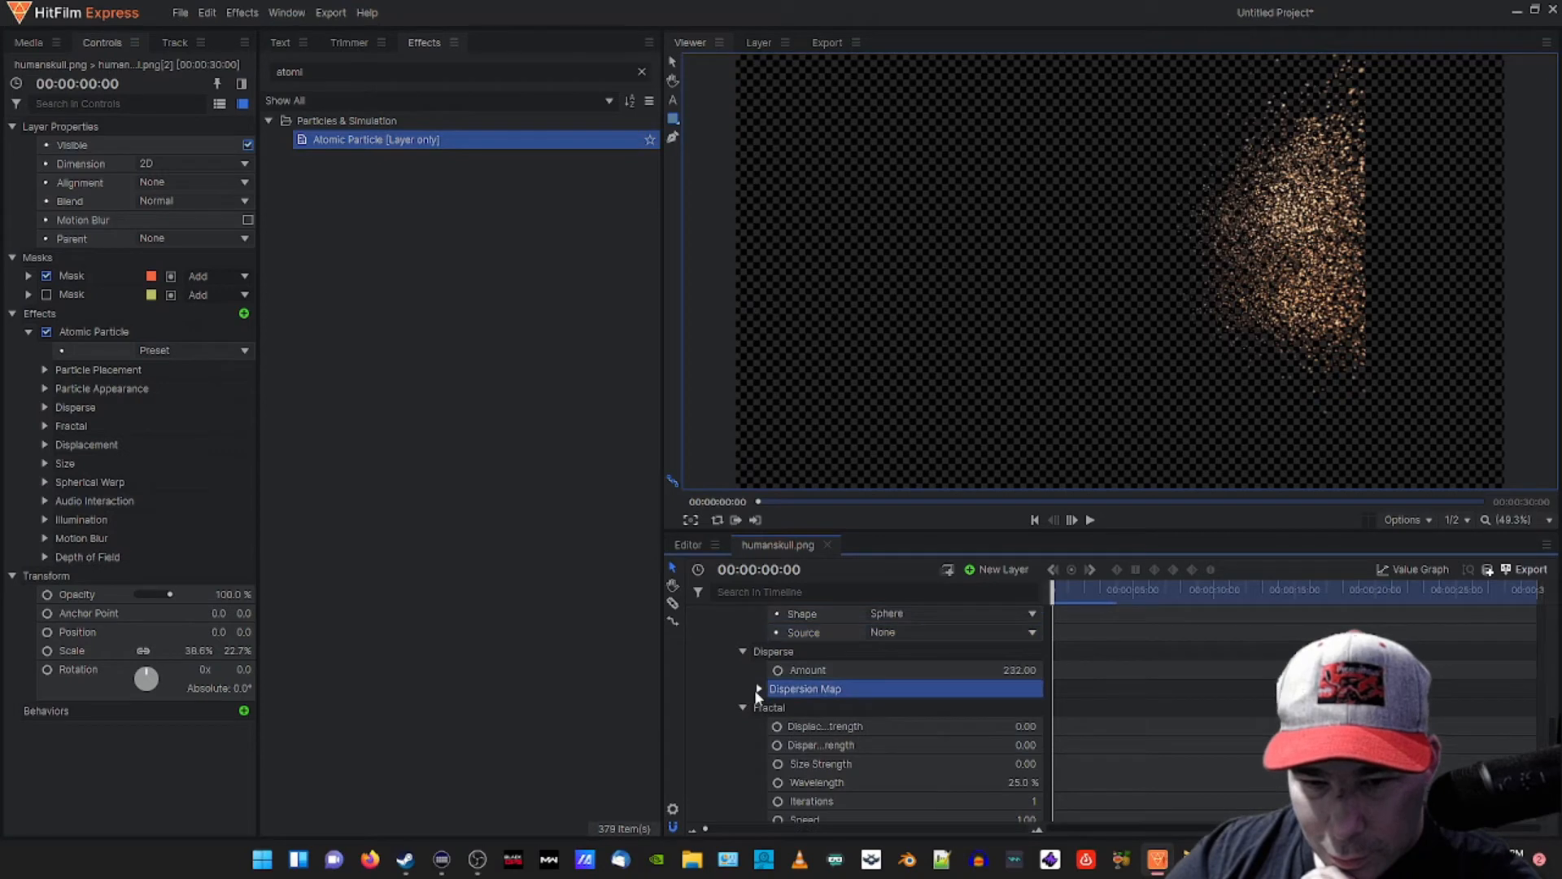
pyautogui.click(757, 689)
pyautogui.scroll(-5, 759, 659)
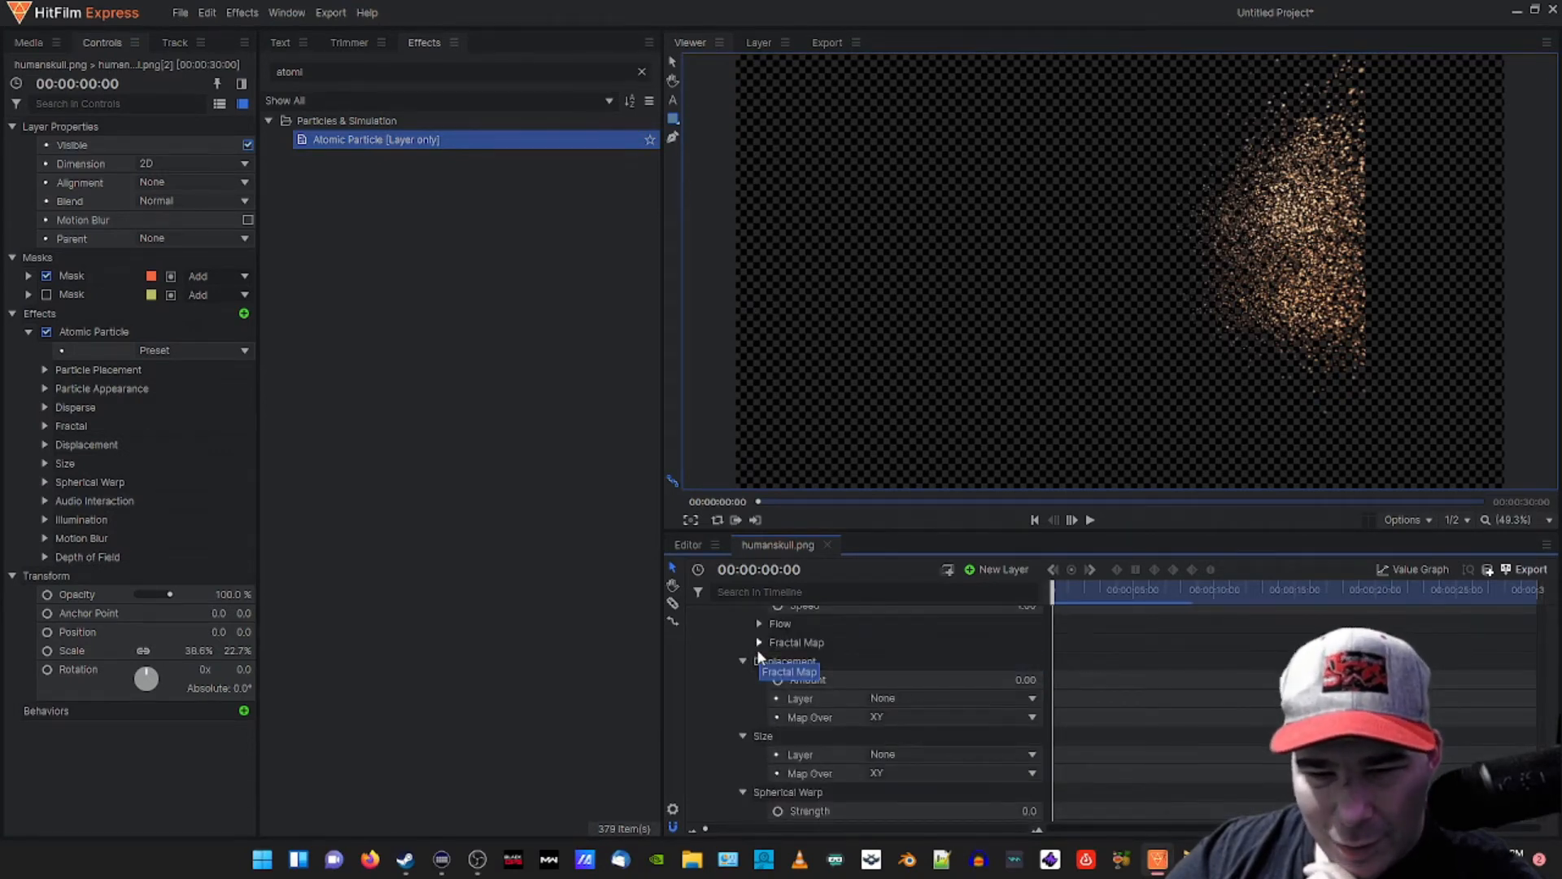
pyautogui.scroll(-1, 756, 647)
pyautogui.scroll(-1, 756, 648)
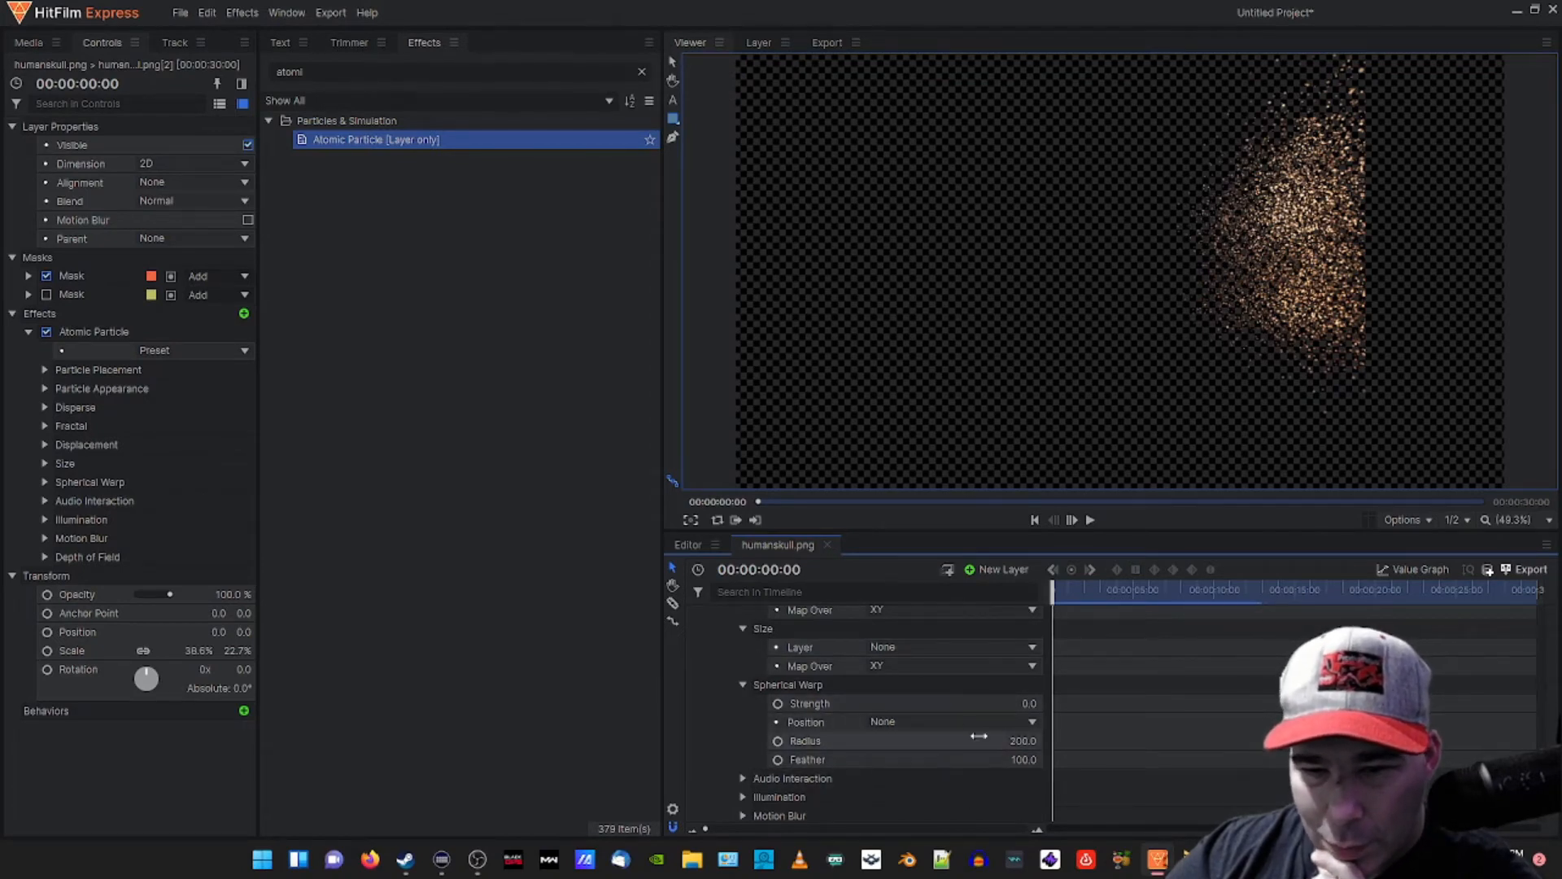
# - Set the Spherical Warp strength to 200.0 and its radius to 168.0
pyautogui.moveTo(1013, 703); pyautogui.dragTo(1021, 703)
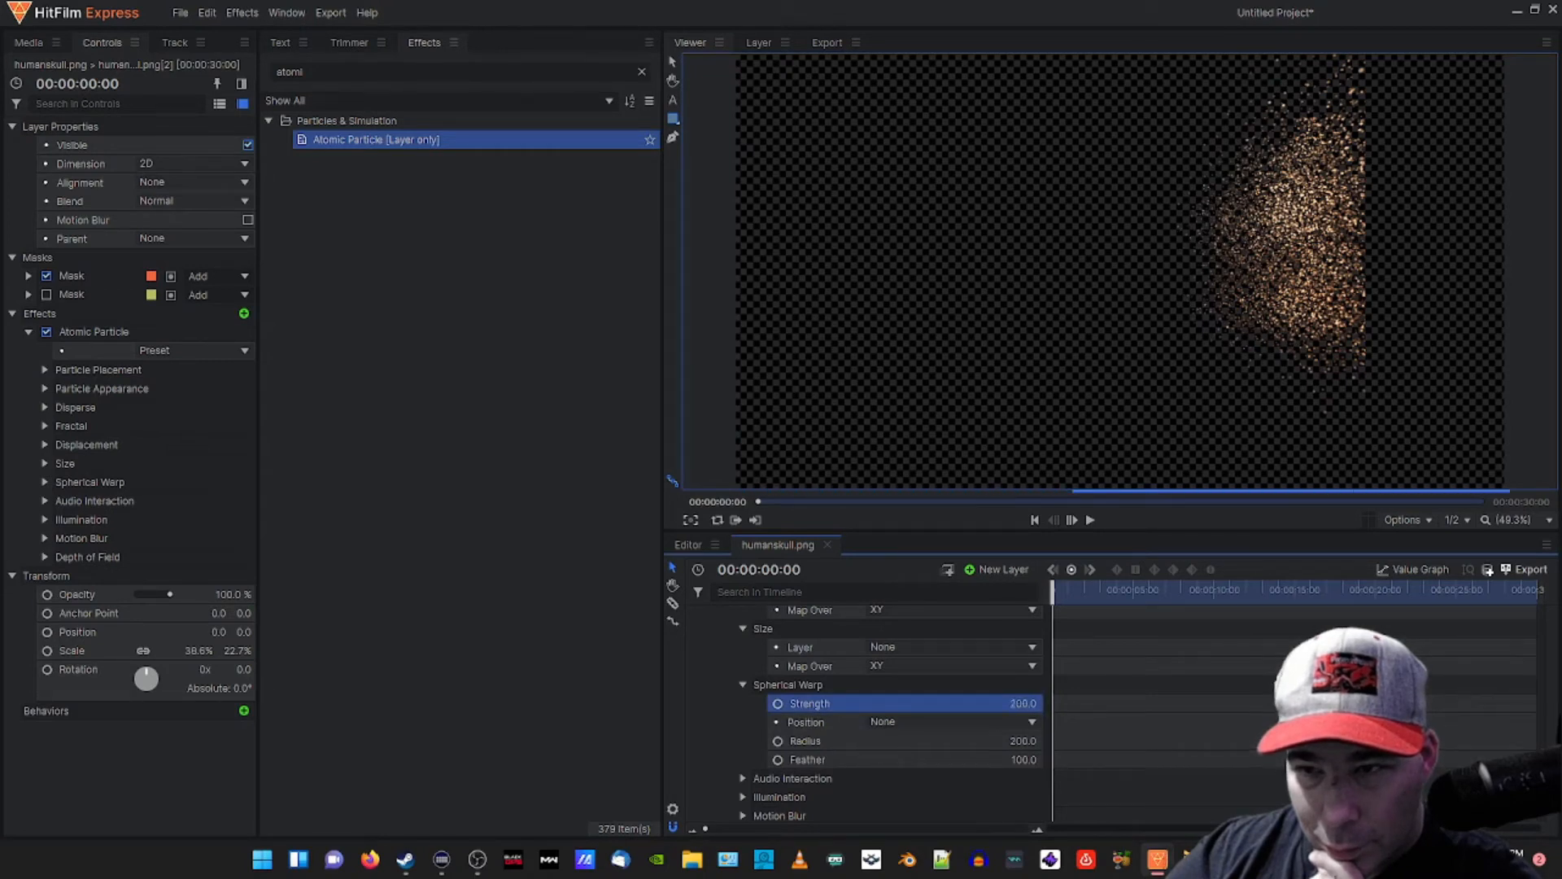
pyautogui.moveTo(1013, 740); pyautogui.dragTo(1029, 740)
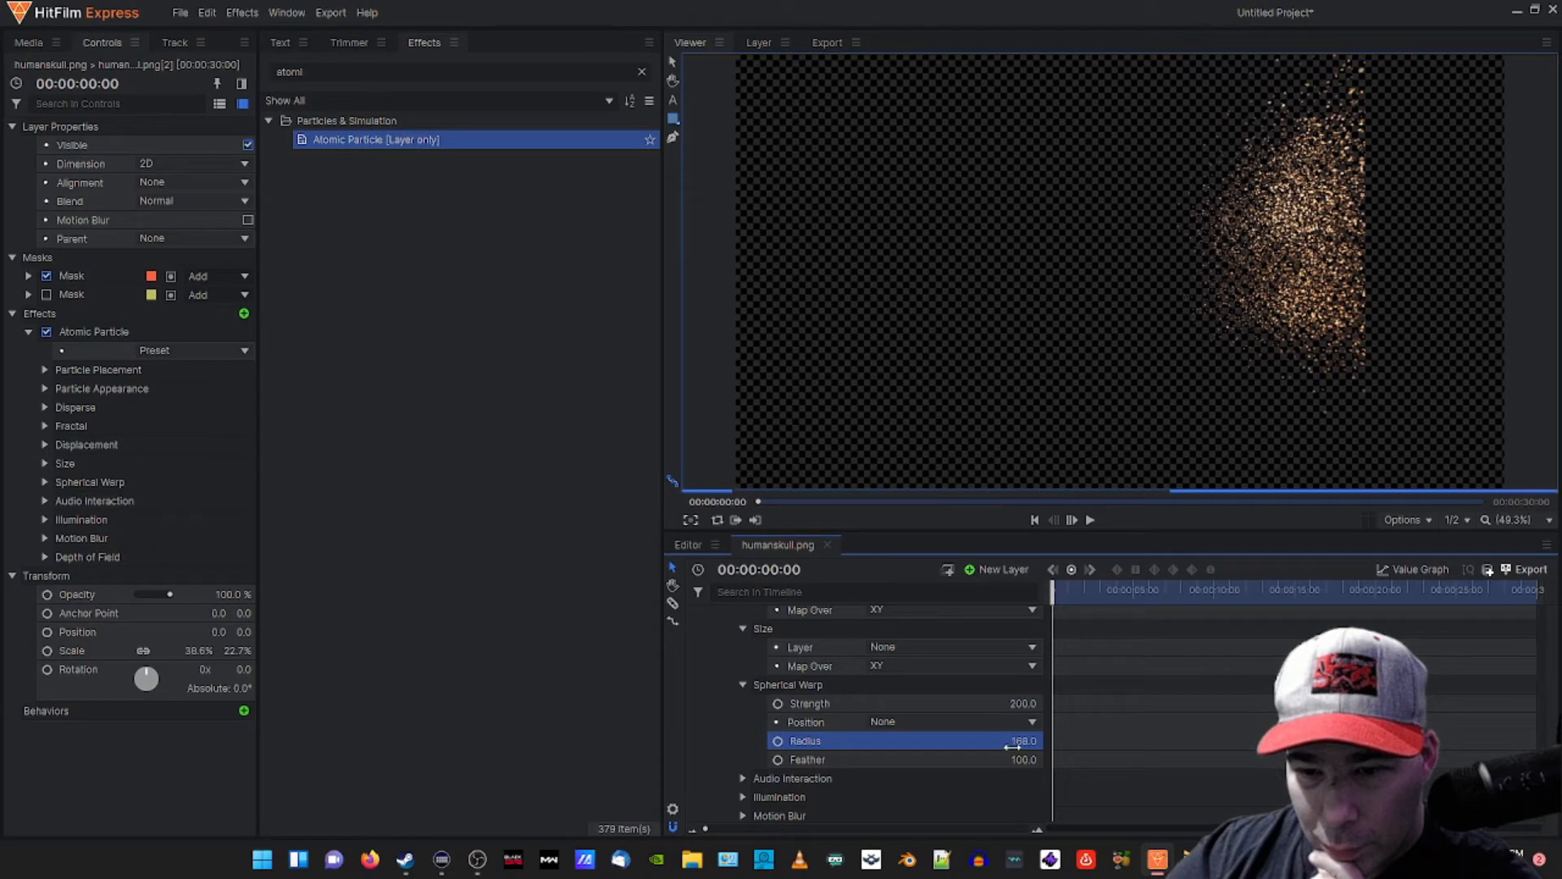
pyautogui.moveTo(1024, 759)
pyautogui.mouseDown()
pyautogui.moveTo(942, 759)
pyautogui.moveTo(1024, 760)
pyautogui.mouseUp()
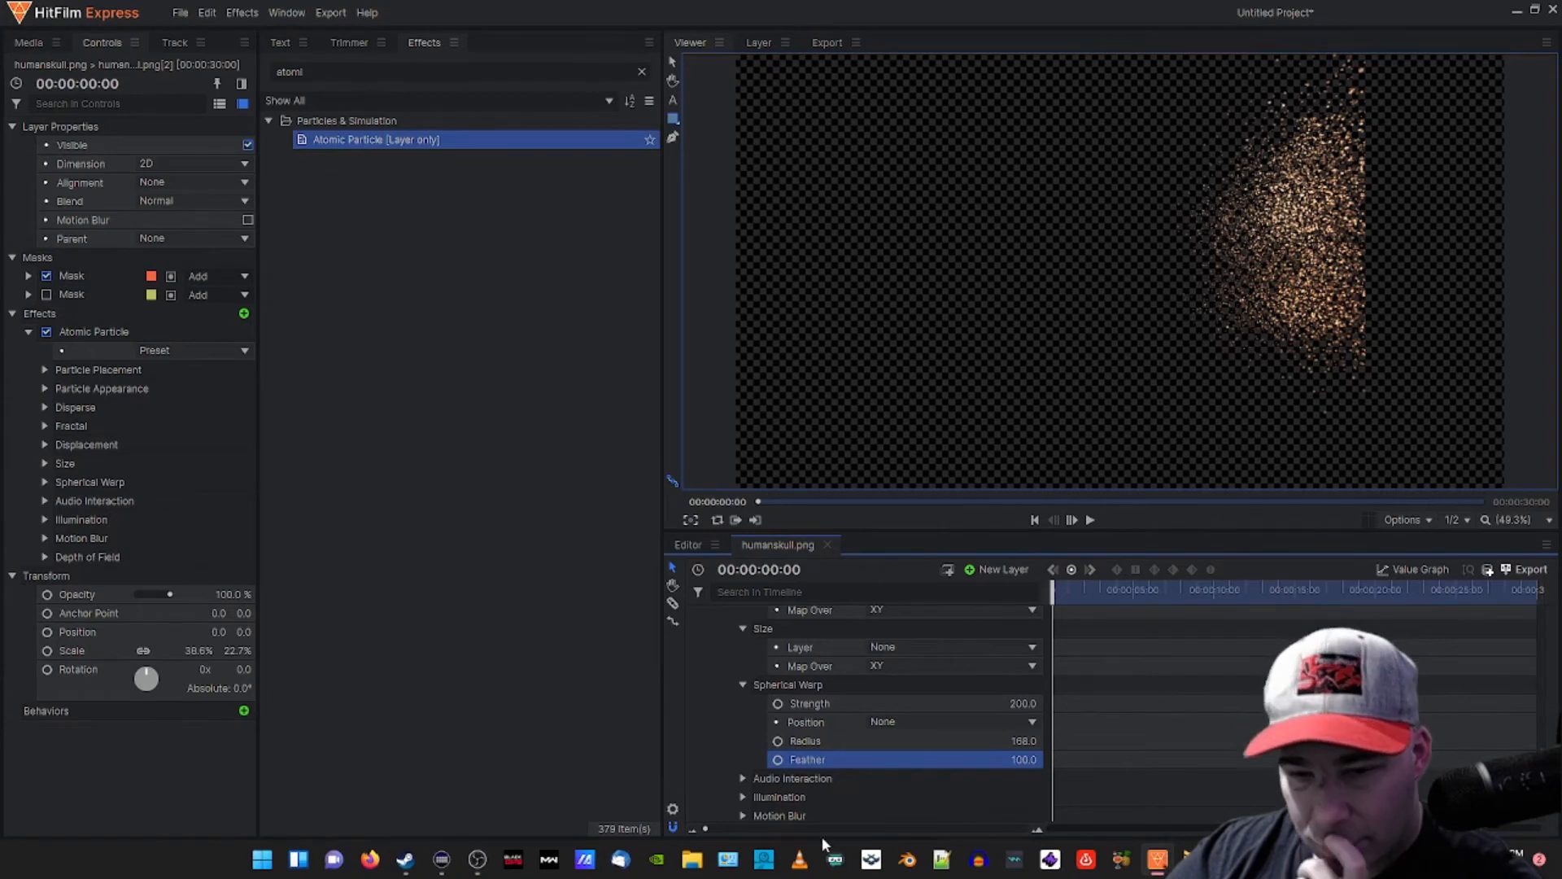
# - Make the base humanskull.png layer visible behind the particles
pyautogui.scroll(-2, 829, 760)
pyautogui.scroll(-2, 830, 760)
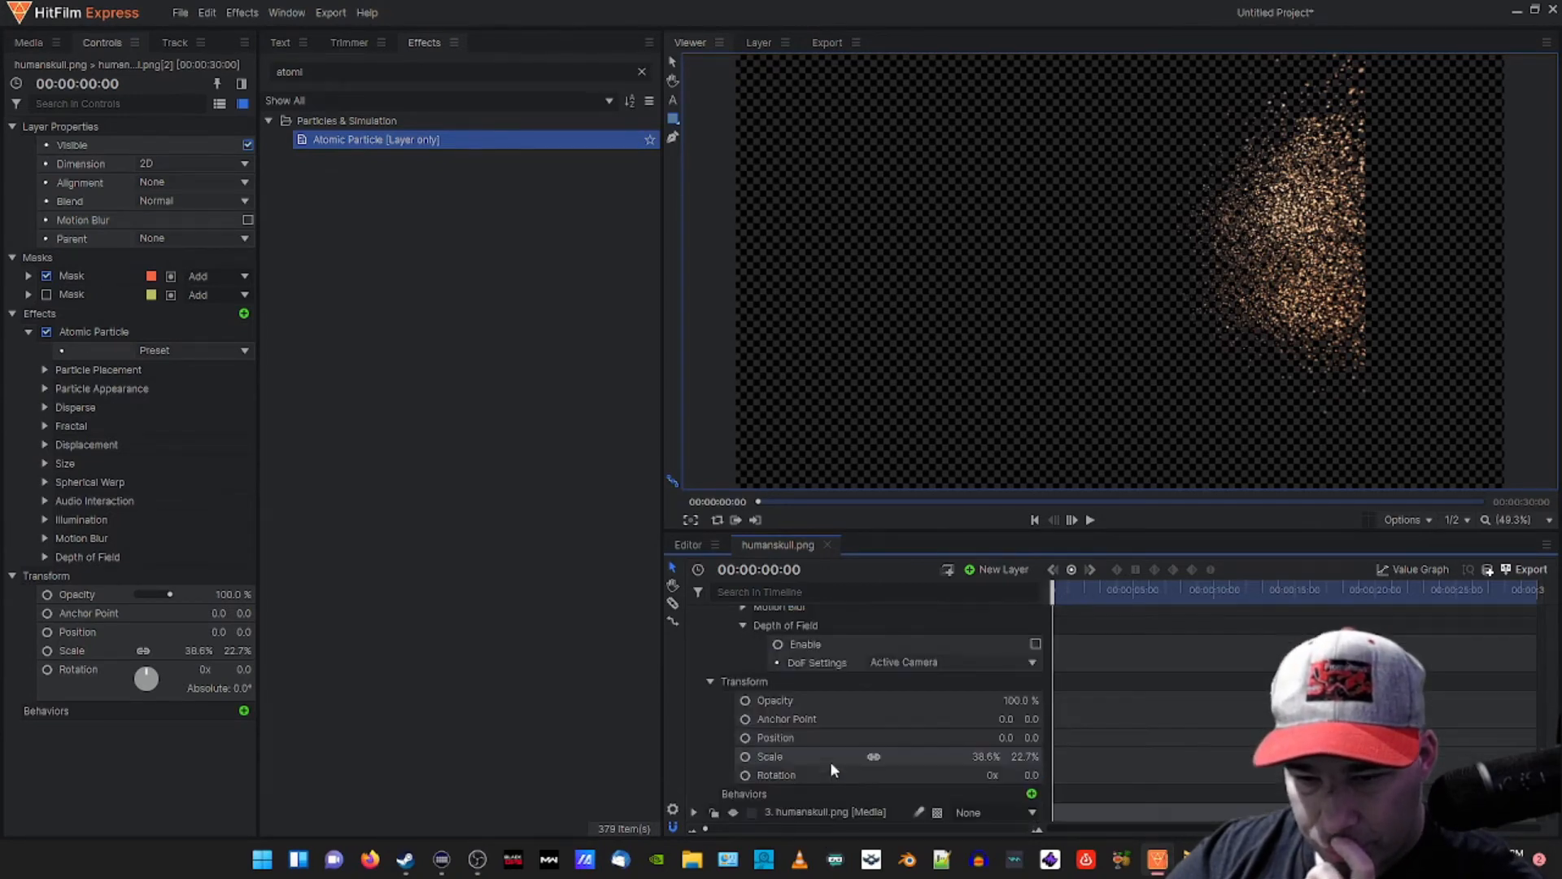
pyautogui.scroll(3, 991, 749)
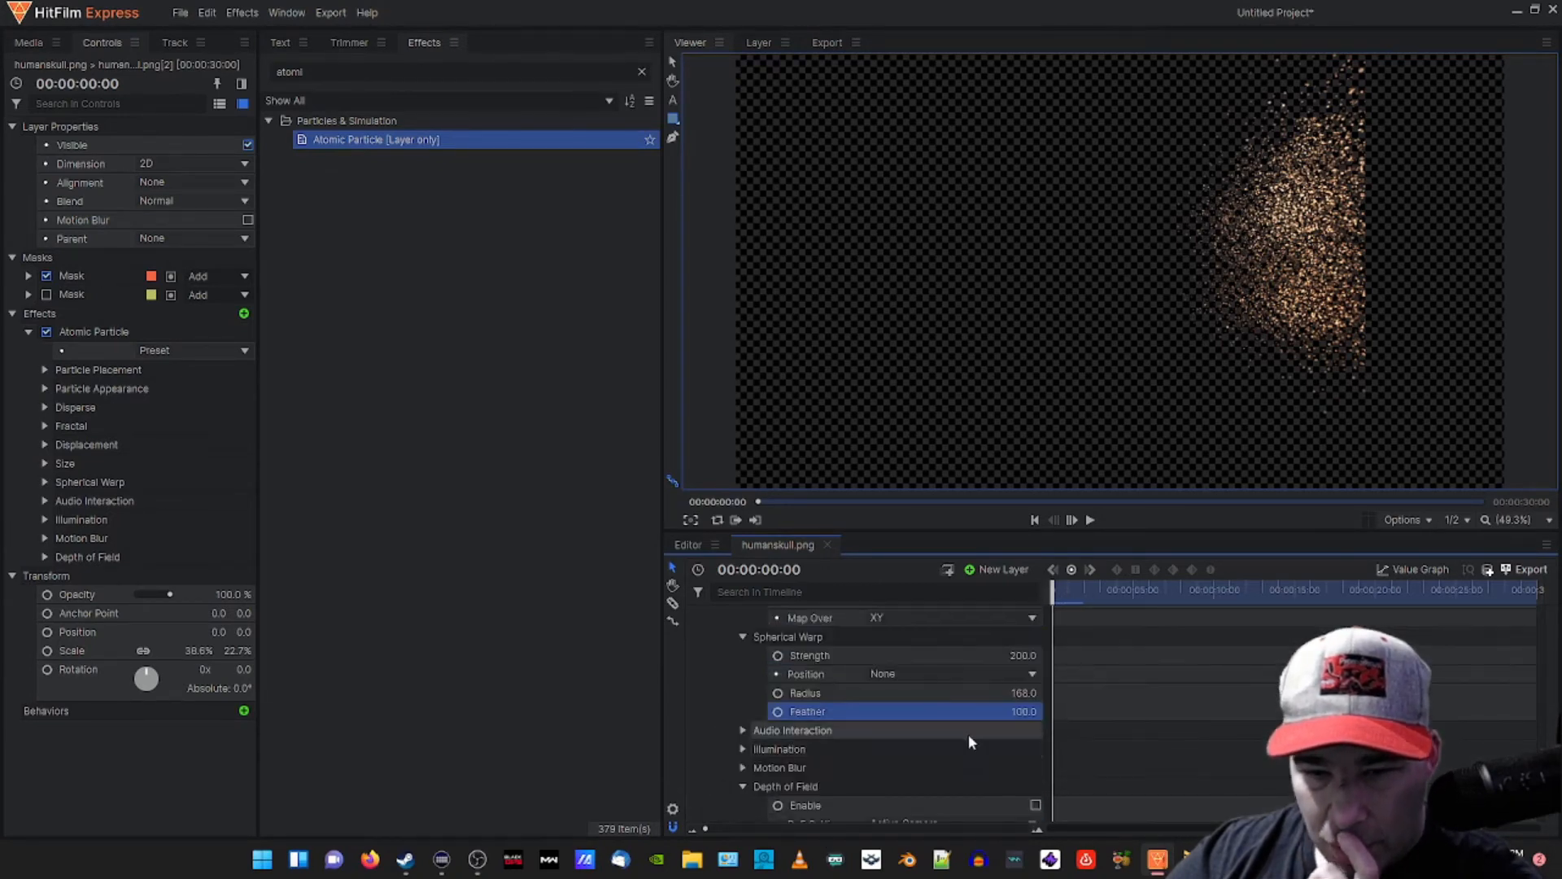
pyautogui.scroll(-3, 968, 738)
pyautogui.click(730, 813)
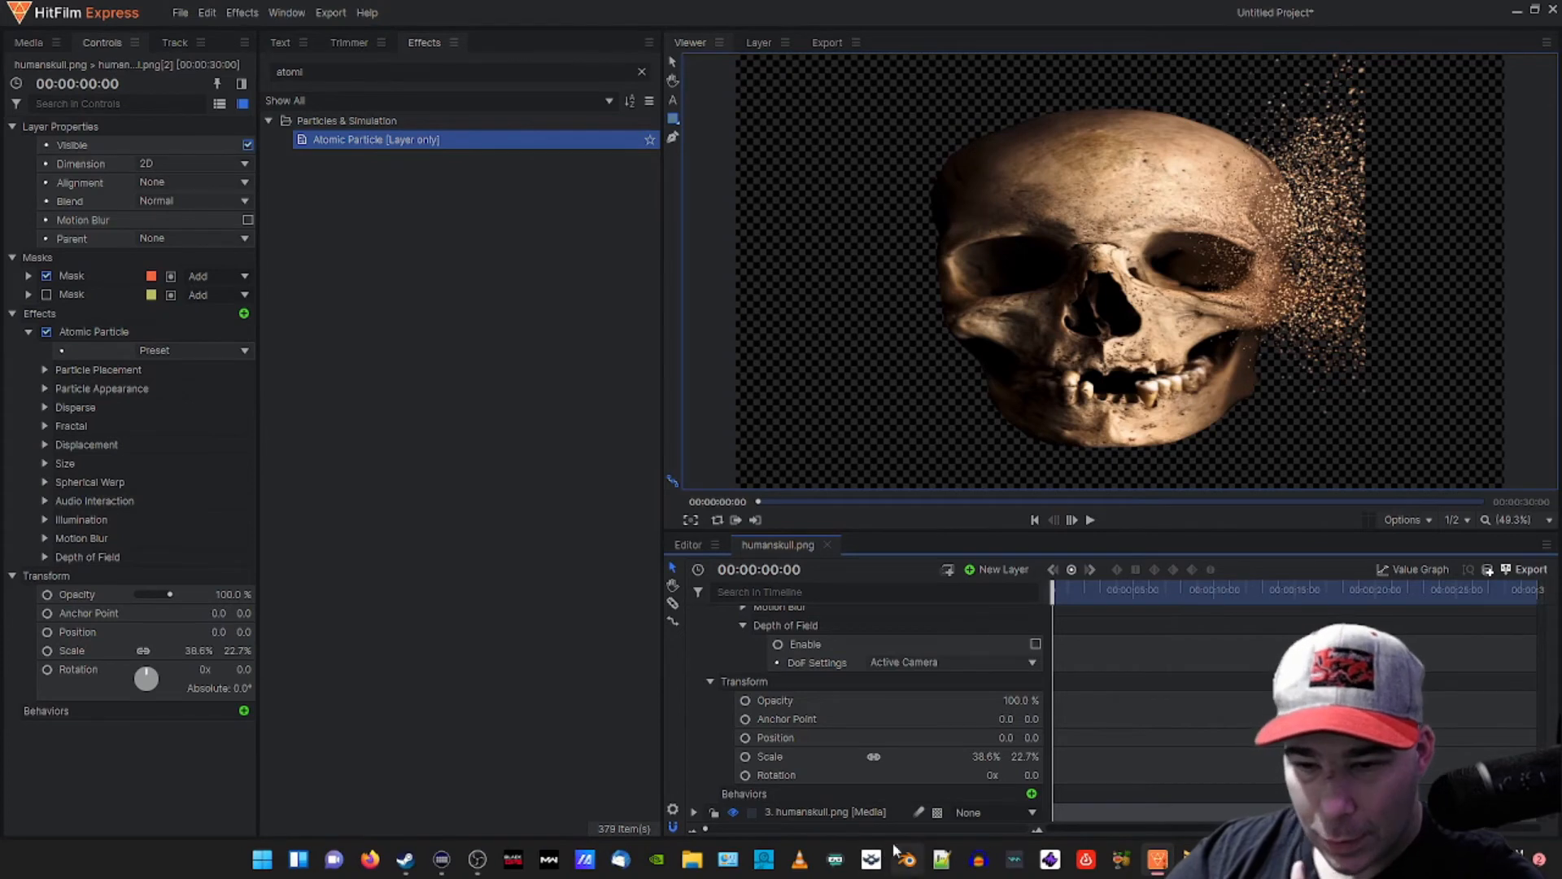
pyautogui.moveTo(1062, 588); pyautogui.dragTo(1016, 572)
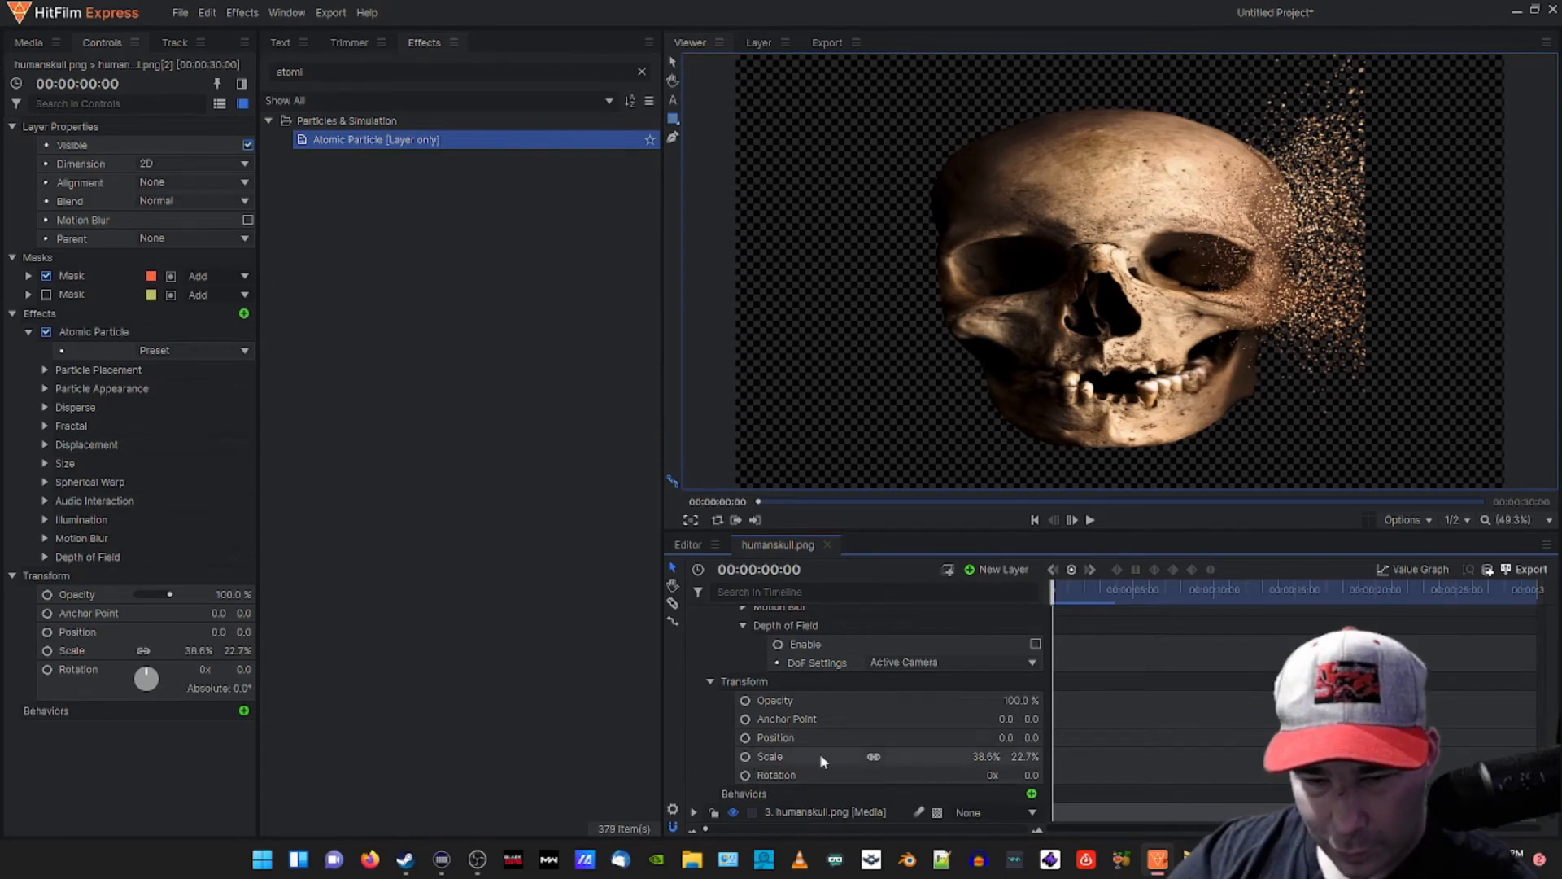
# - Try a negative Spherical Warp strength, return it to 200.0, and set the radius to 388.0
pyautogui.scroll(2, 819, 753)
pyautogui.scroll(2, 827, 749)
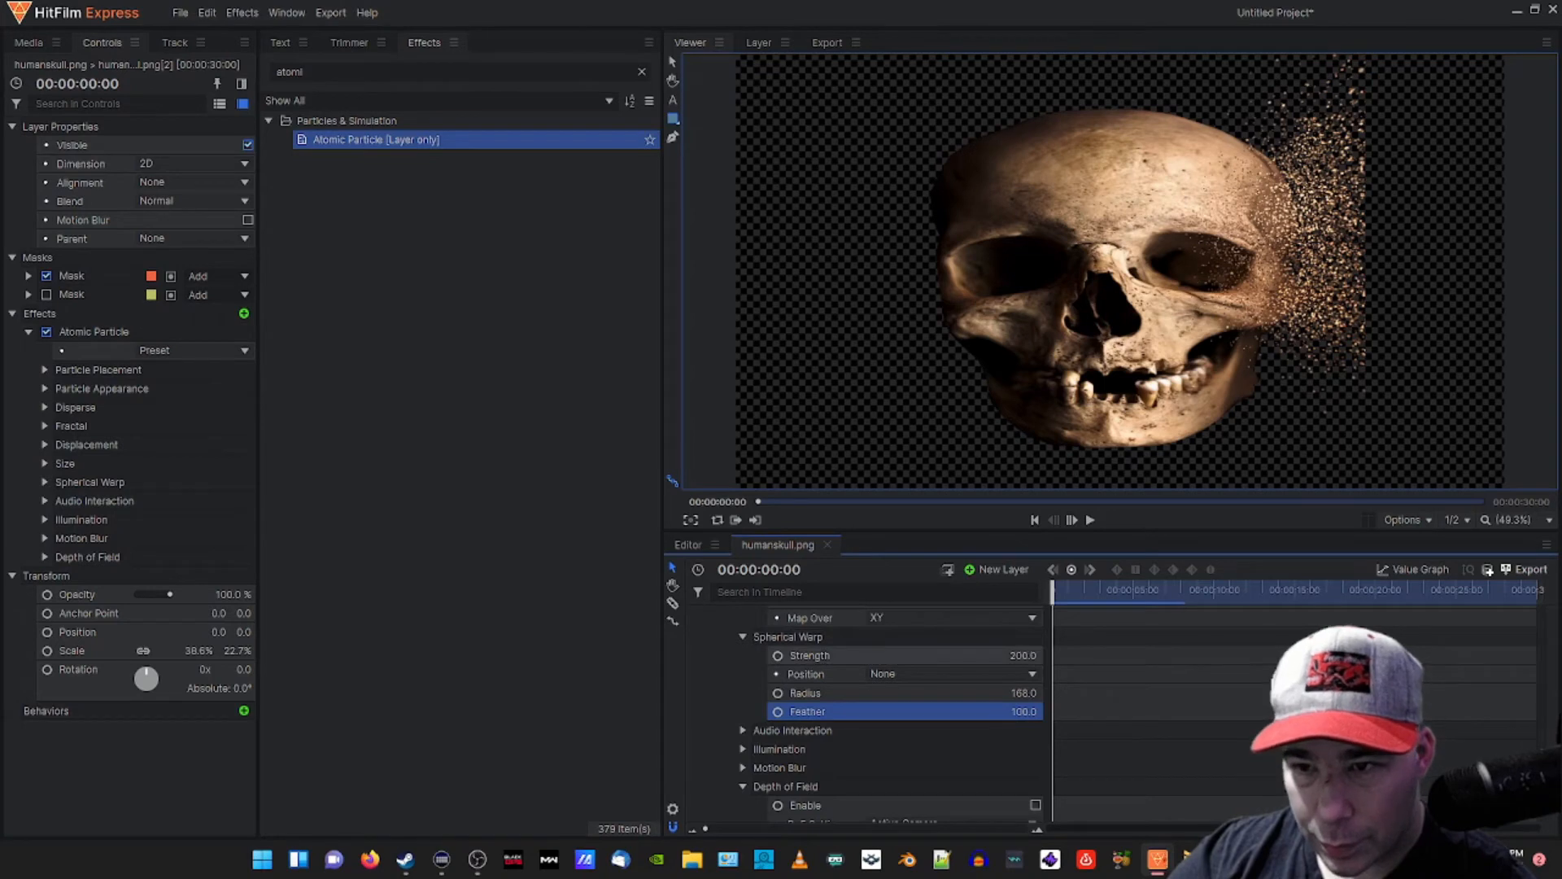
pyautogui.moveTo(1022, 656); pyautogui.dragTo(980, 656)
pyautogui.moveTo(863, 656); pyautogui.dragTo(787, 655)
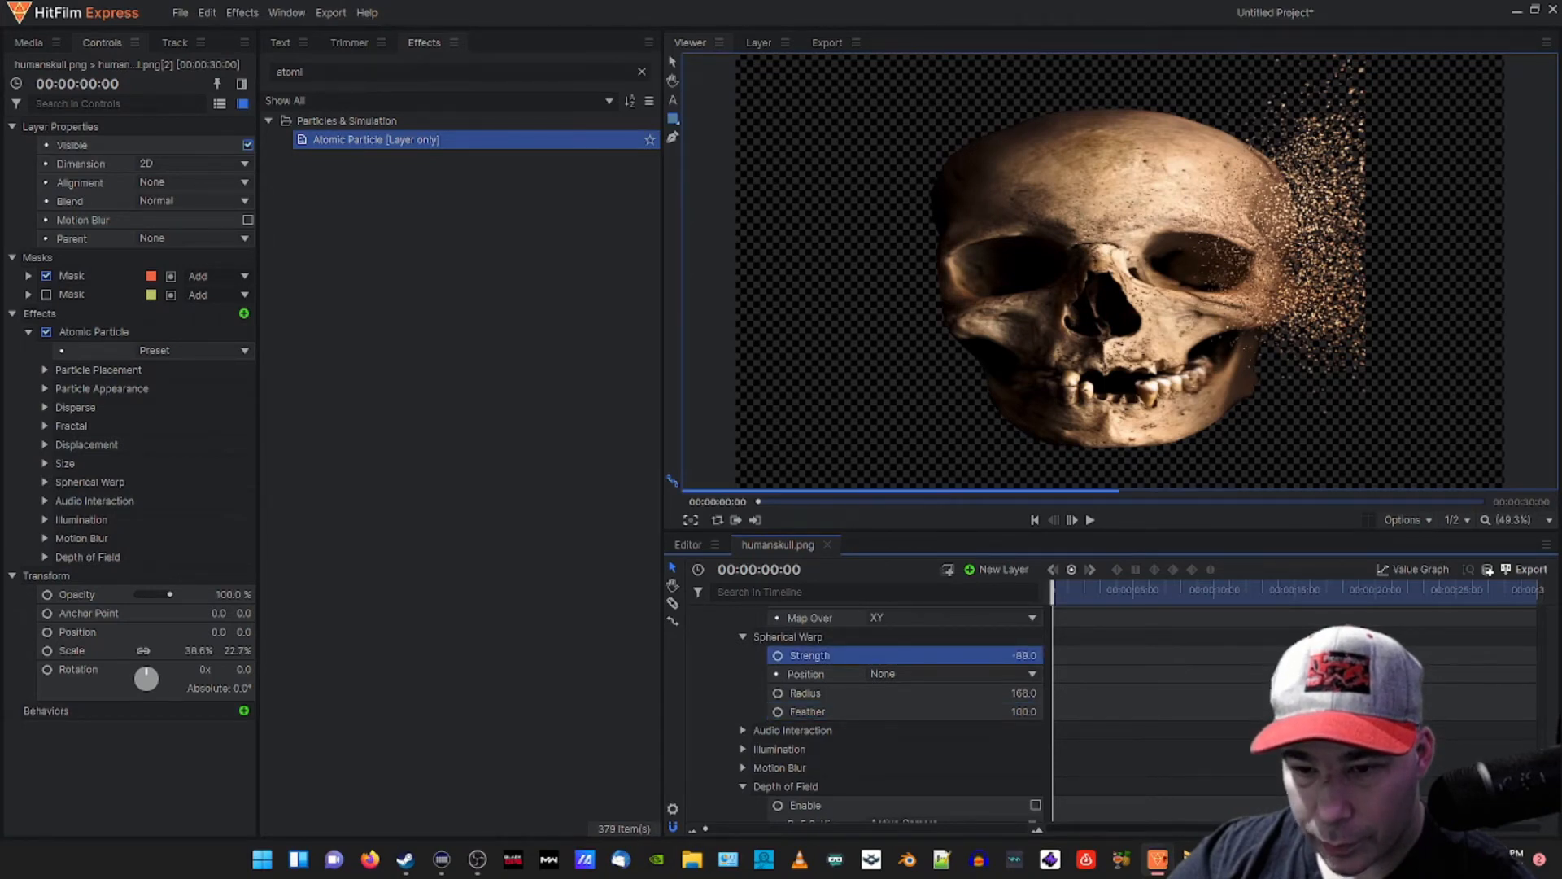
pyautogui.moveTo(993, 657); pyautogui.dragTo(1294, 693)
pyautogui.moveTo(1023, 693); pyautogui.dragTo(932, 693)
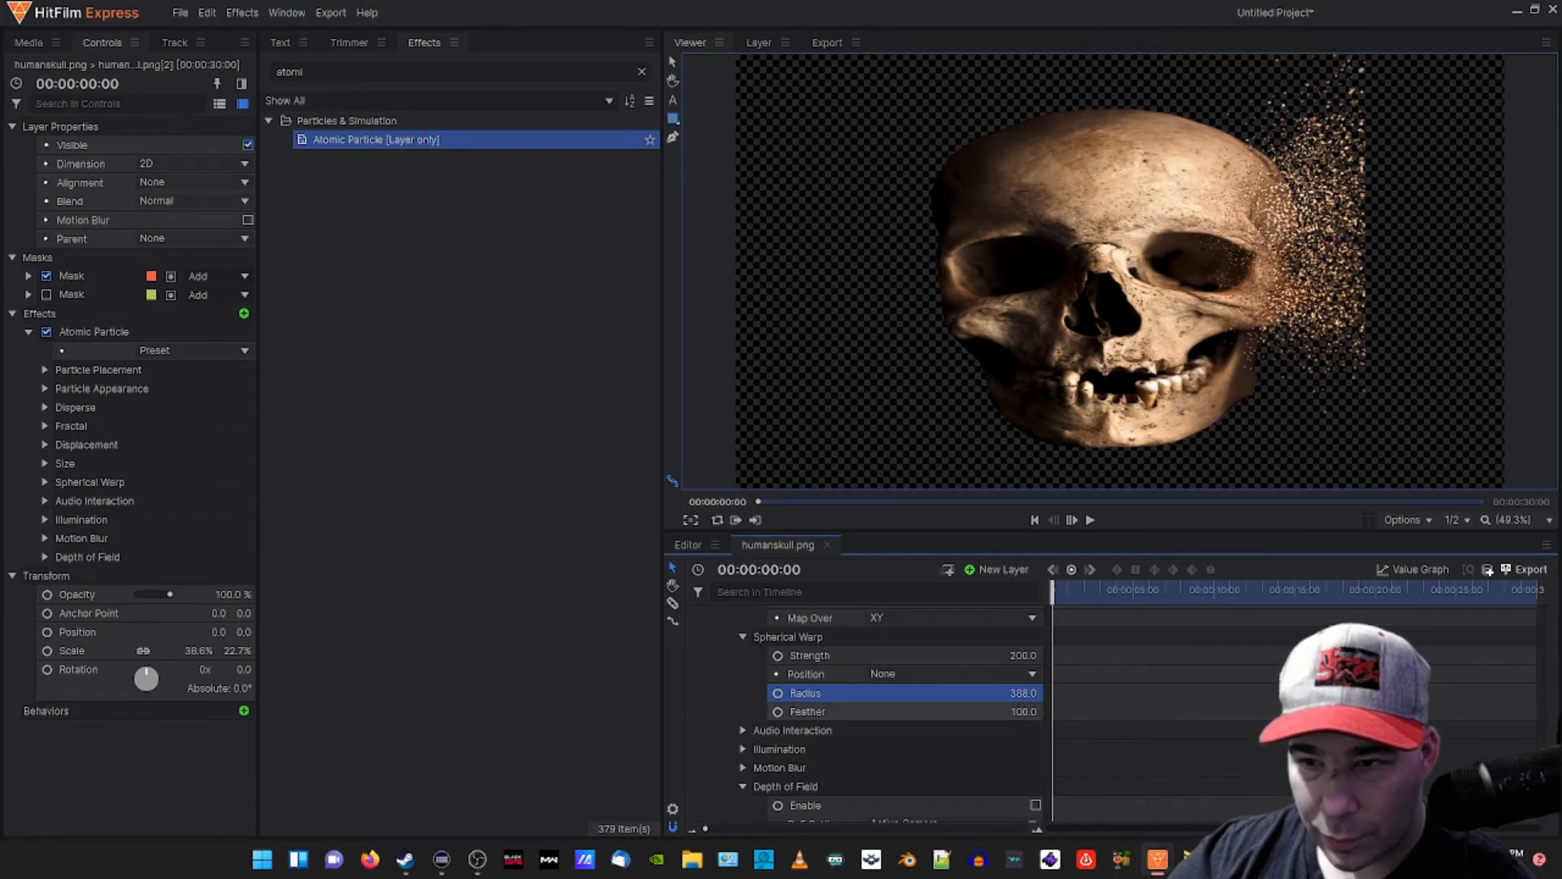
pyautogui.moveTo(1024, 712)
pyautogui.mouseDown()
pyautogui.moveTo(961, 712)
pyautogui.moveTo(1023, 712)
pyautogui.mouseUp()
# - Examine Atomic Particle's Audio Interaction, Motion Blur and Depth of Field settings, including the available Motion Blur modes
pyautogui.scroll(-1, 948, 691)
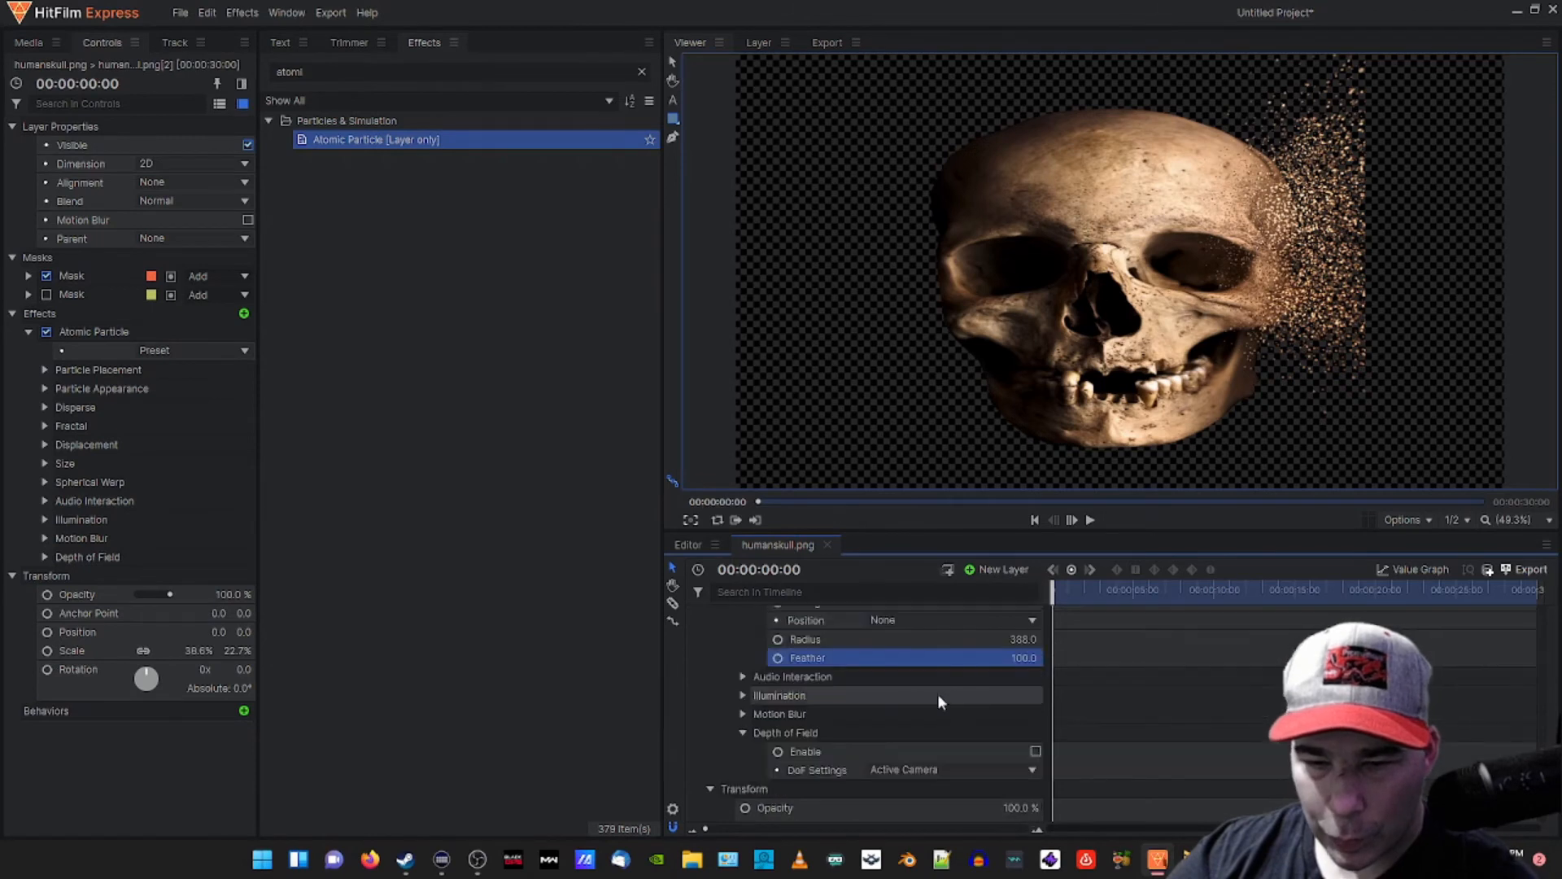
pyautogui.click(743, 677)
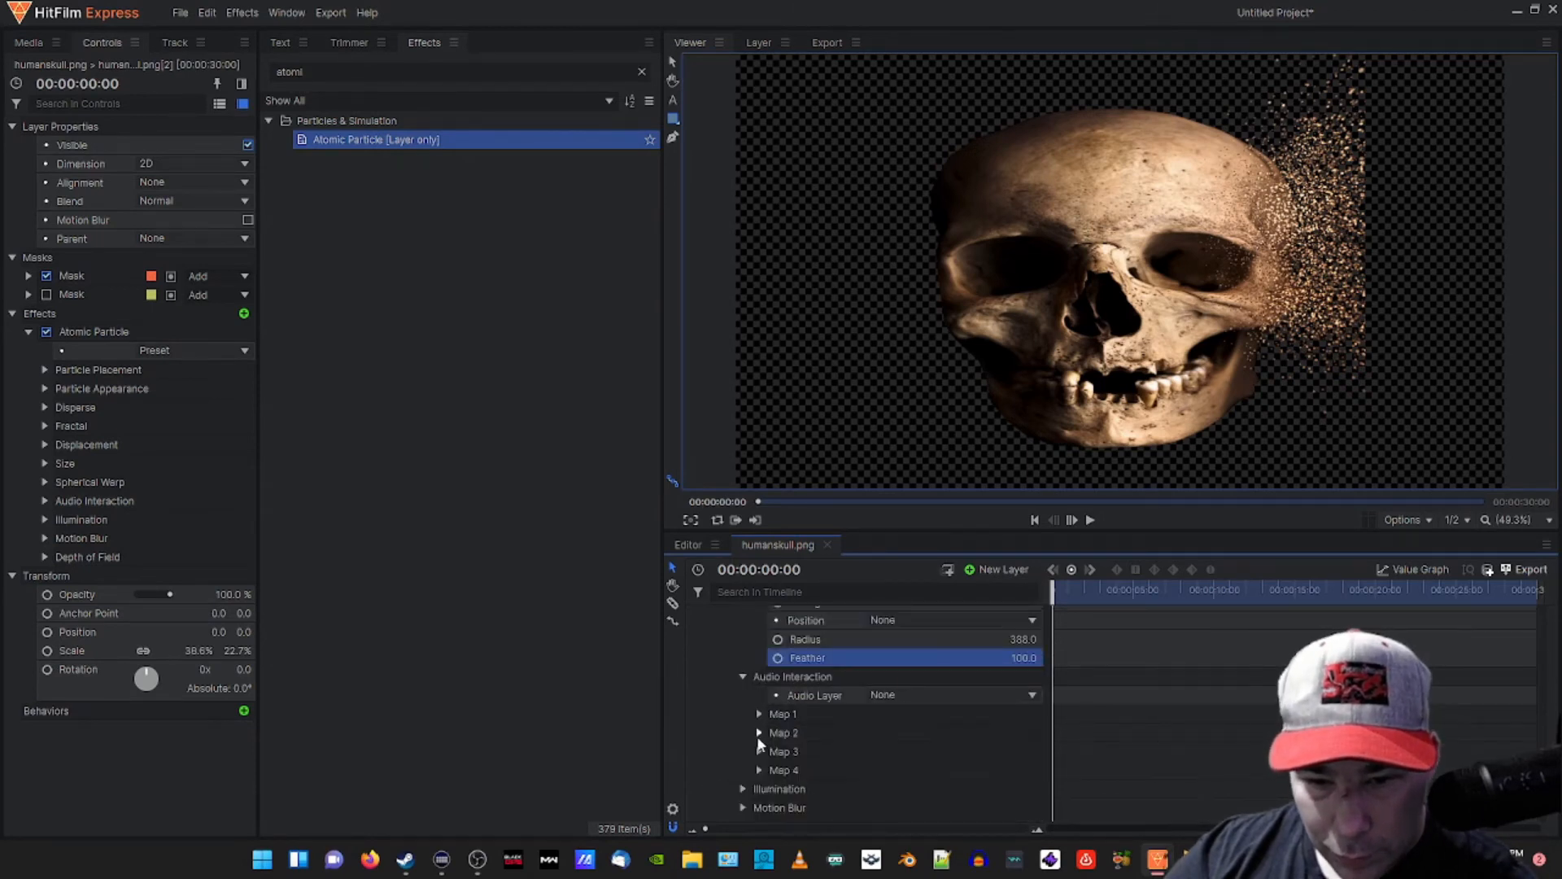
pyautogui.scroll(-1, 759, 742)
pyautogui.click(743, 773)
pyautogui.click(743, 754)
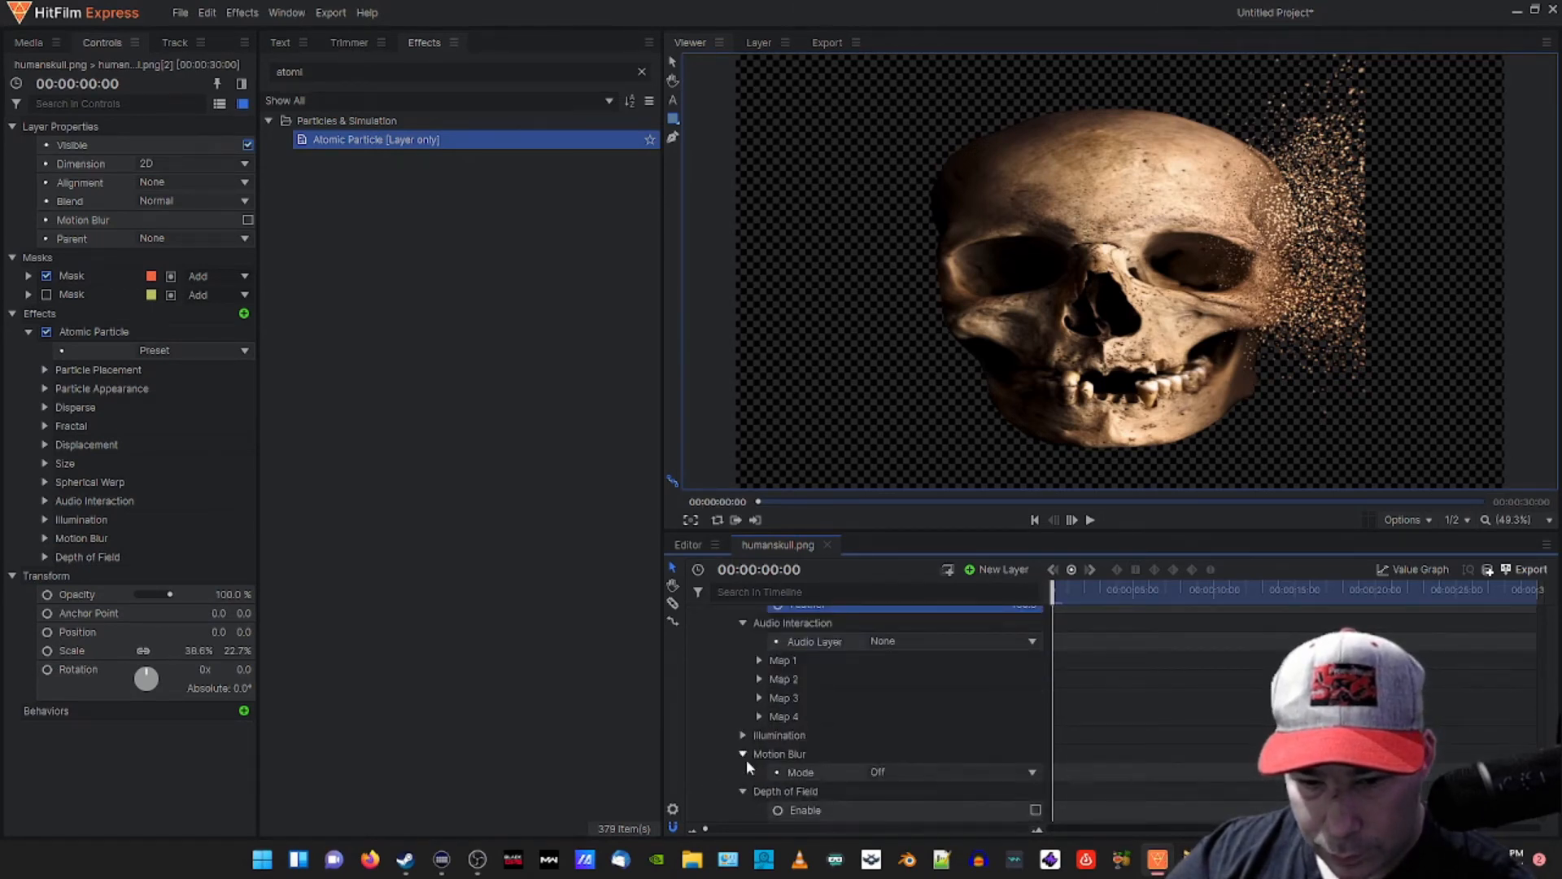
pyautogui.click(892, 770)
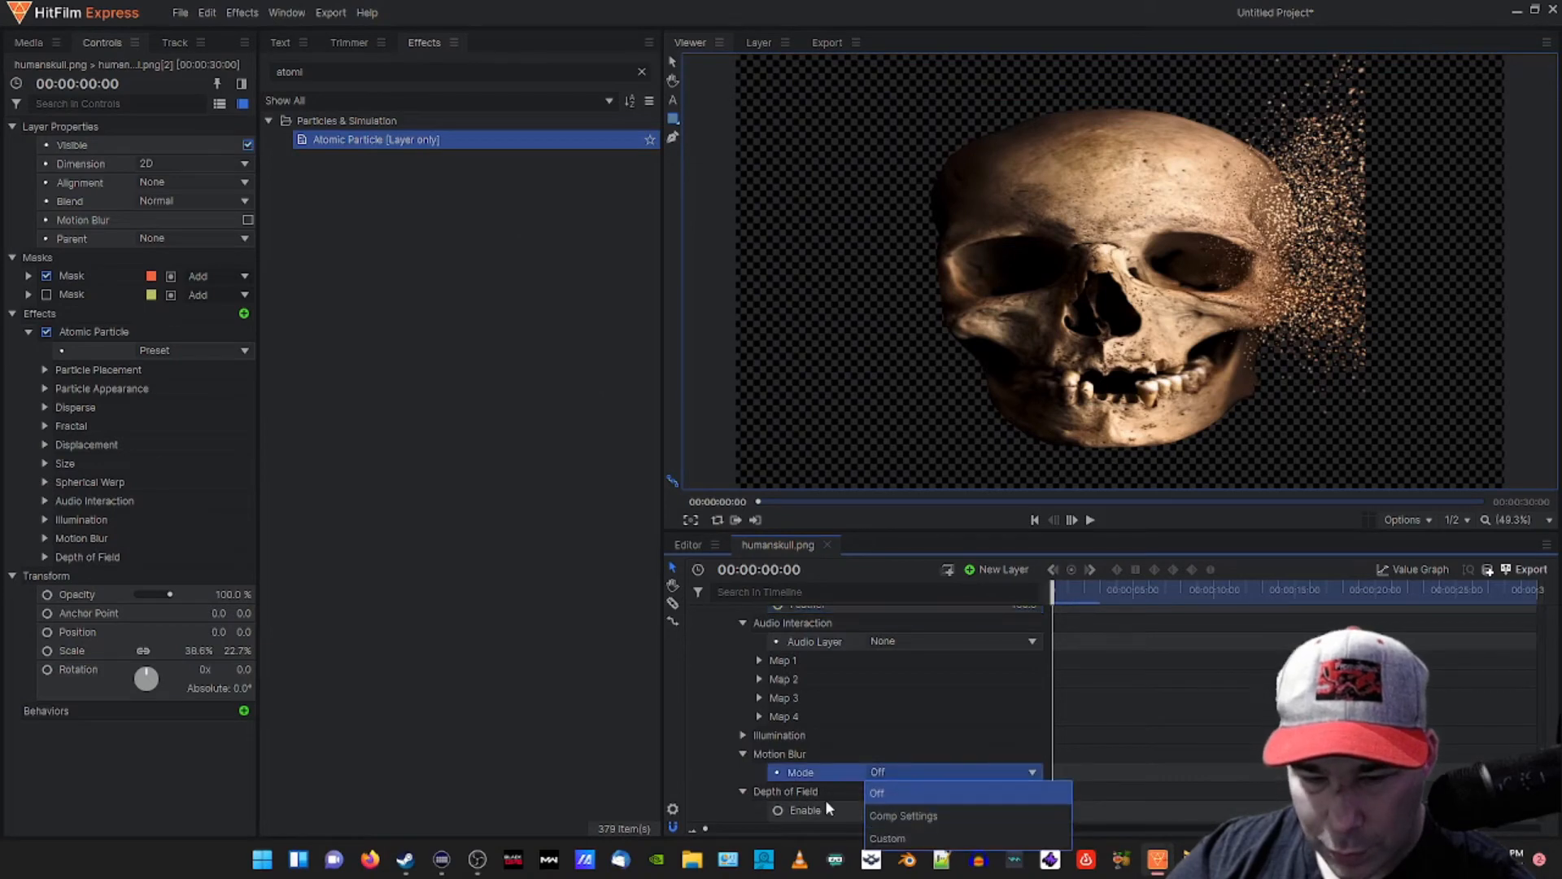
pyautogui.click(729, 747)
pyautogui.scroll(-3, 778, 749)
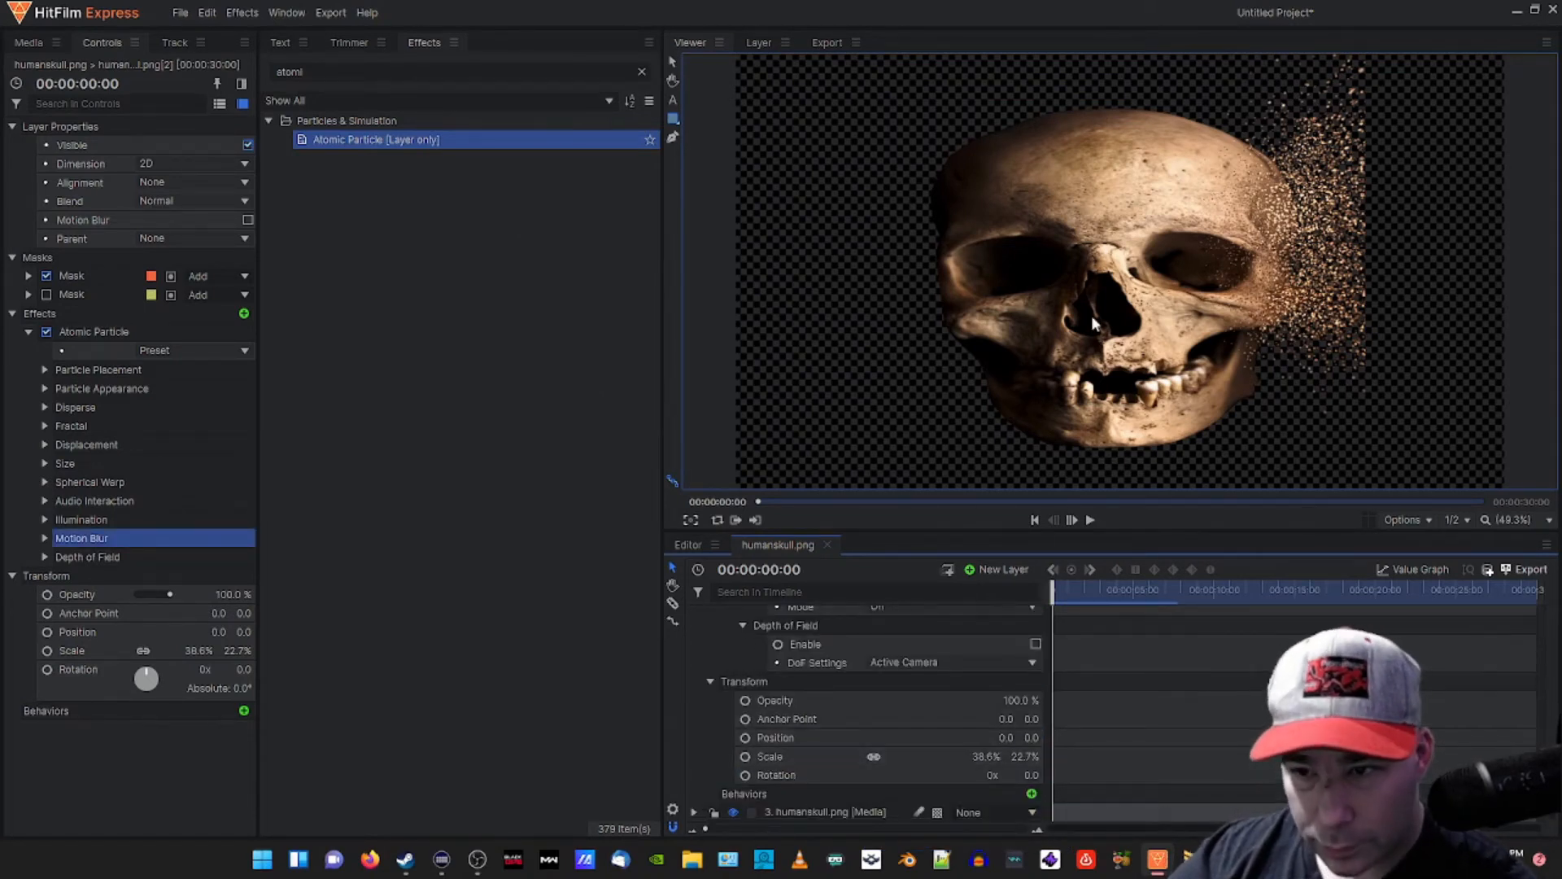
pyautogui.click(694, 544)
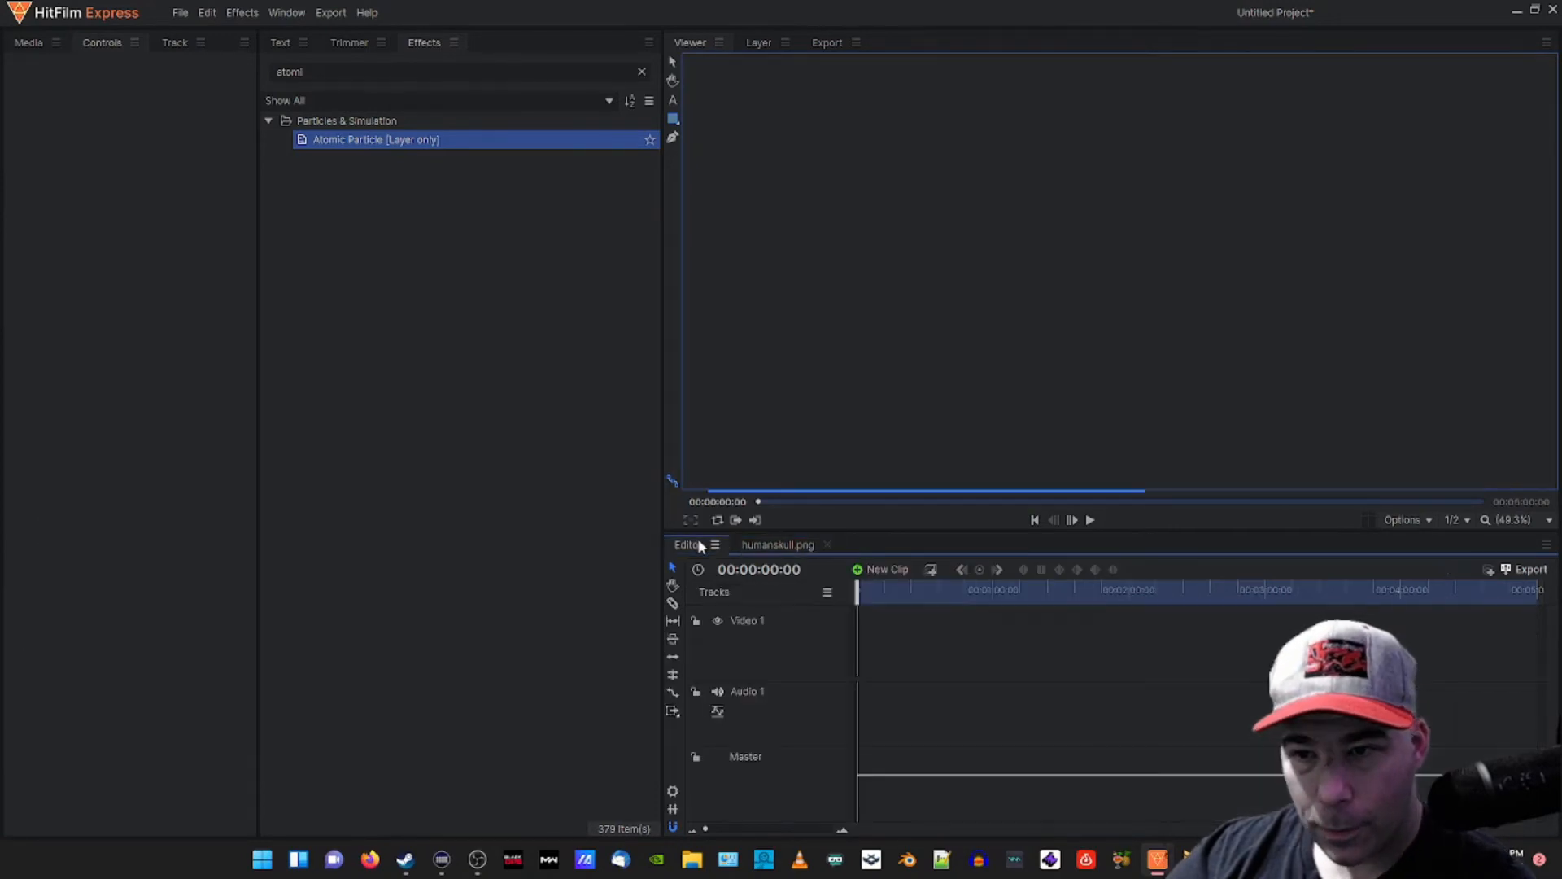
pyautogui.click(769, 550)
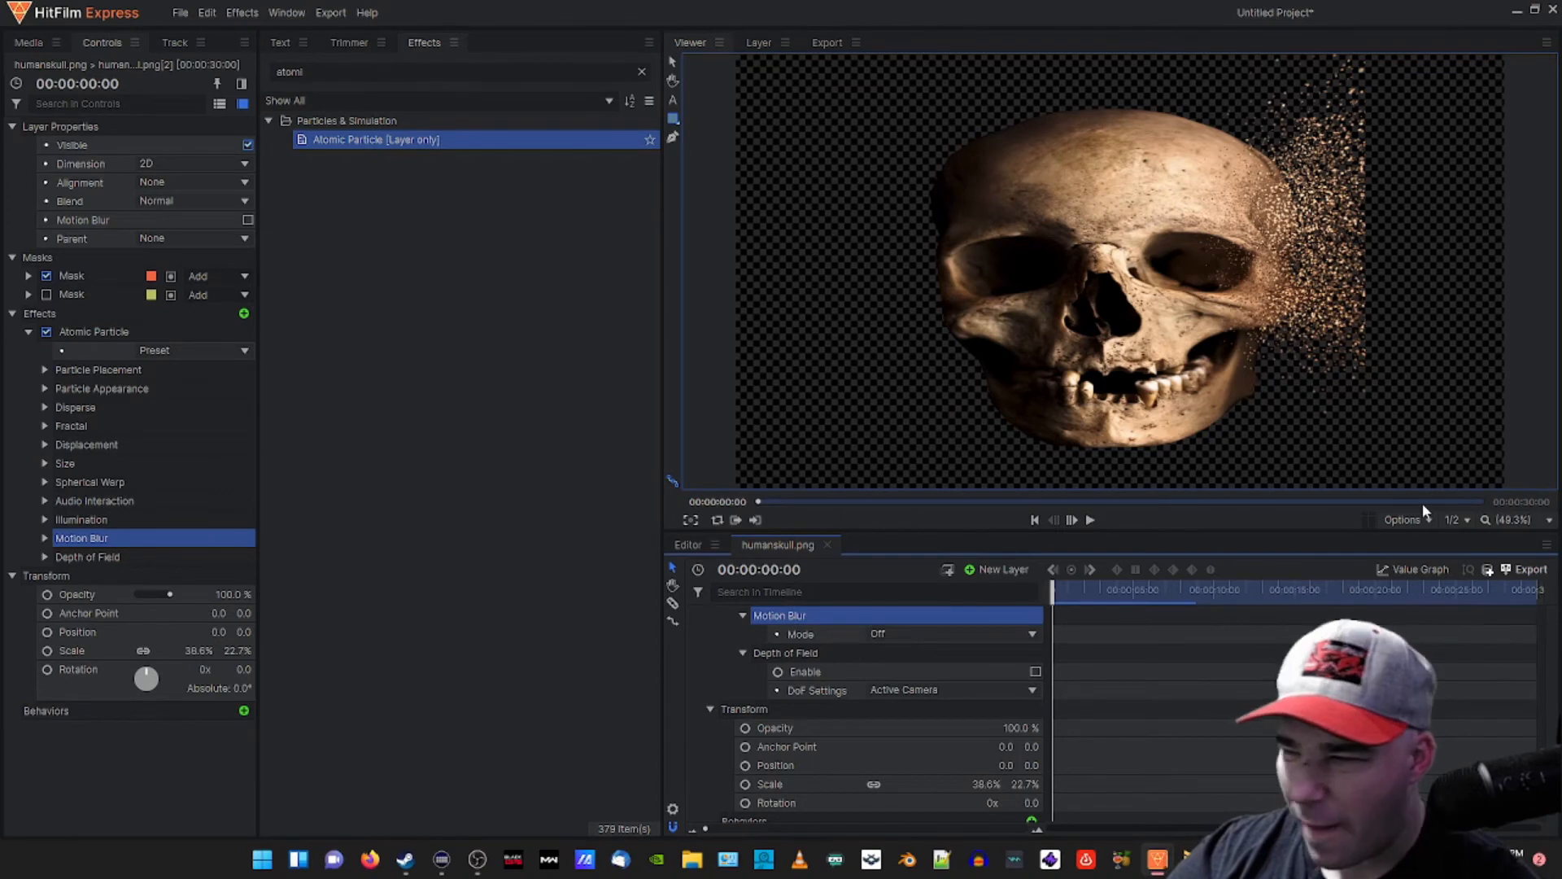
pyautogui.scroll(-1, 778, 720)
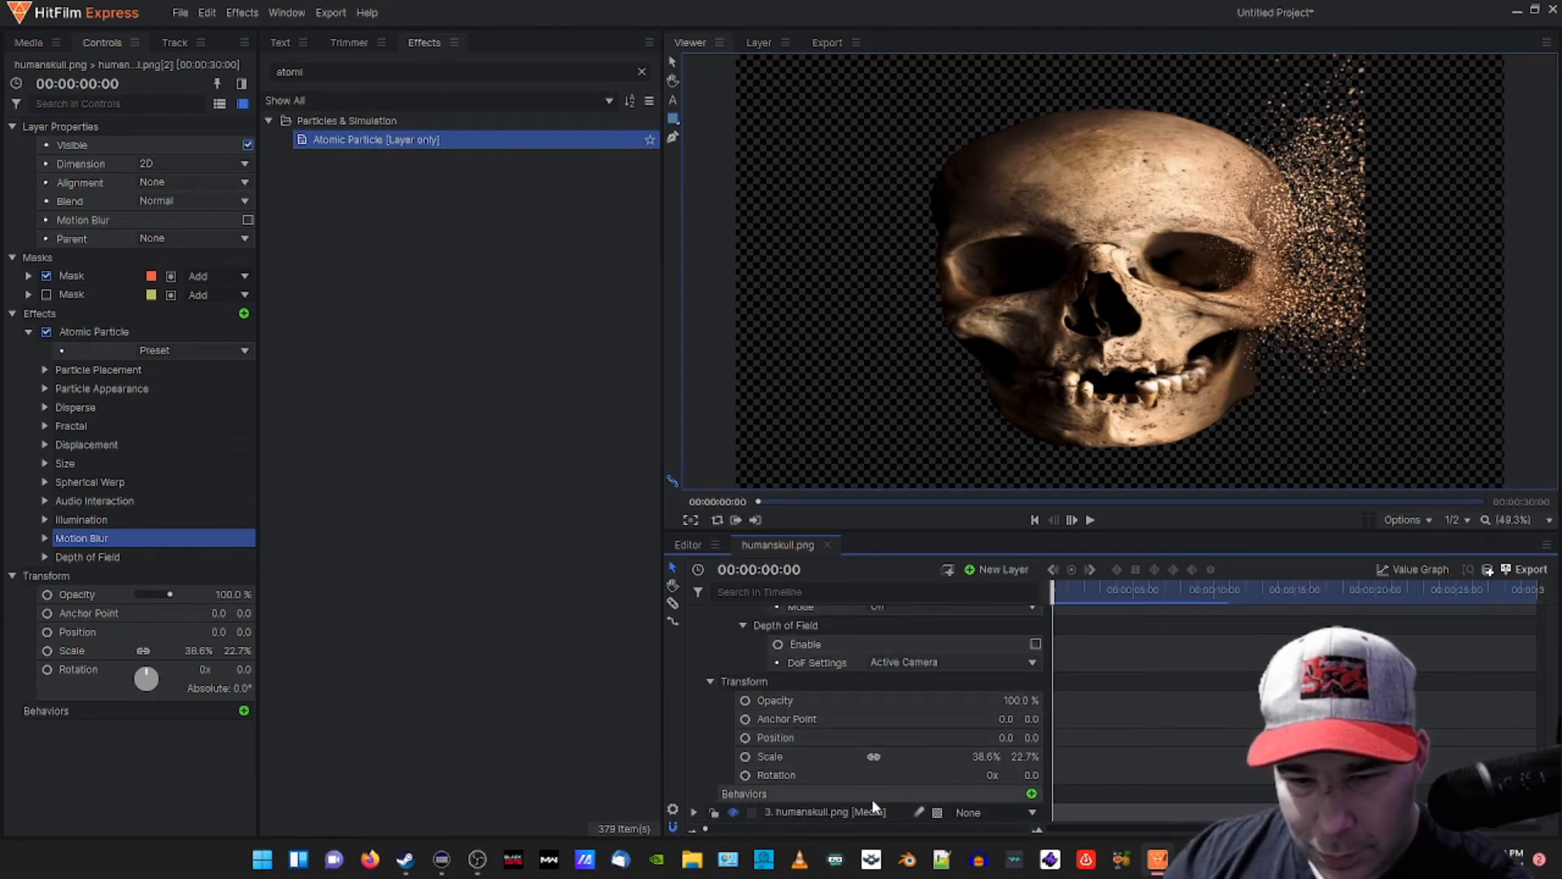
# - Examine the blend mode options of the first mask on the humanskull.png[2] layer
pyautogui.scroll(10, 761, 751)
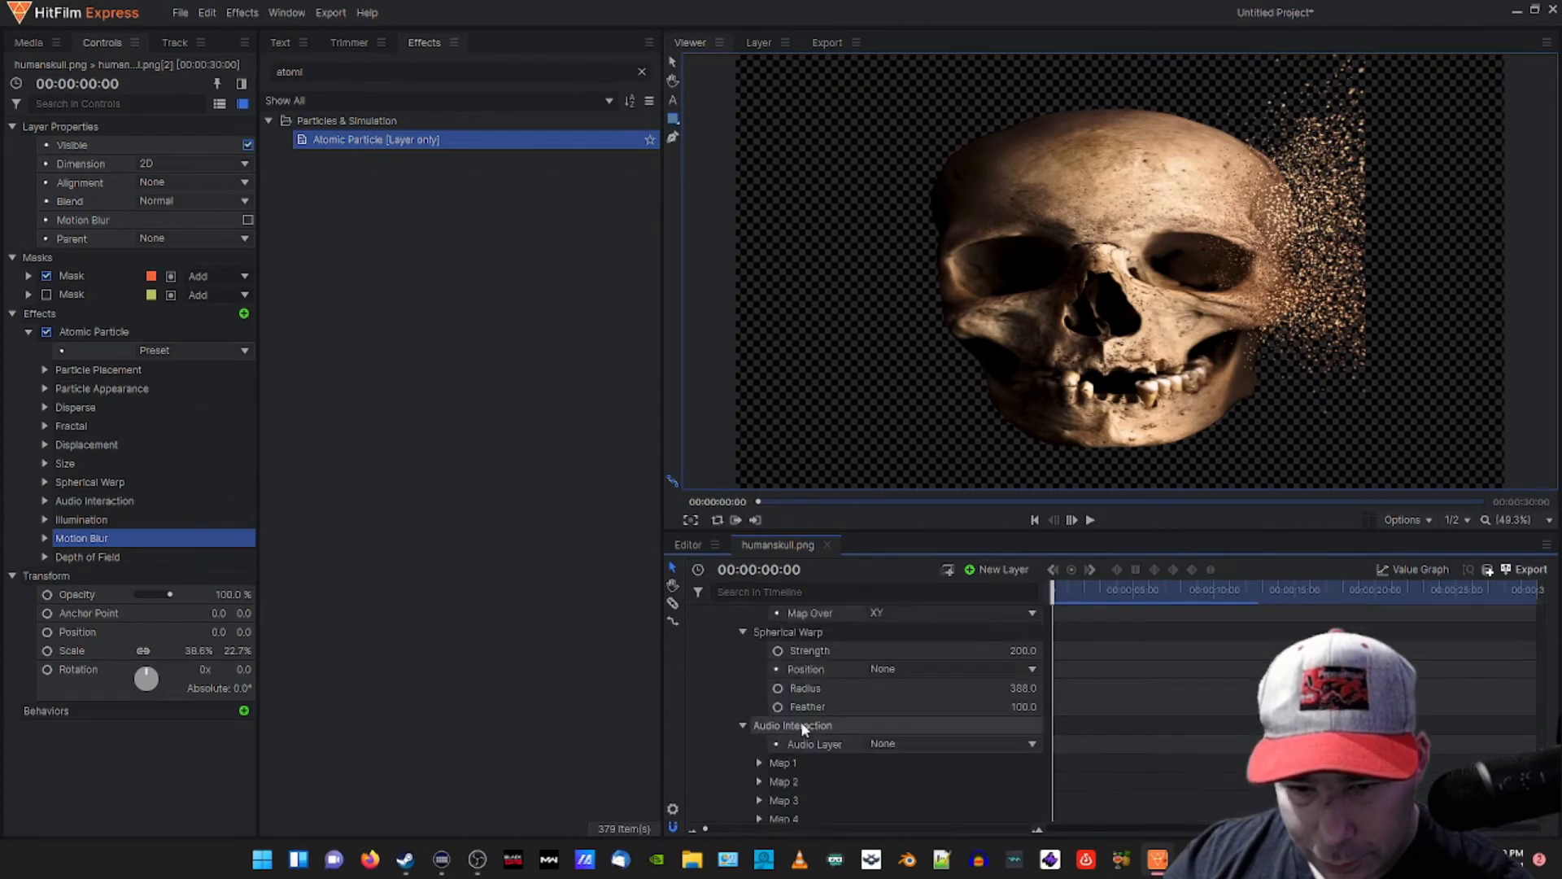
pyautogui.scroll(5, 811, 740)
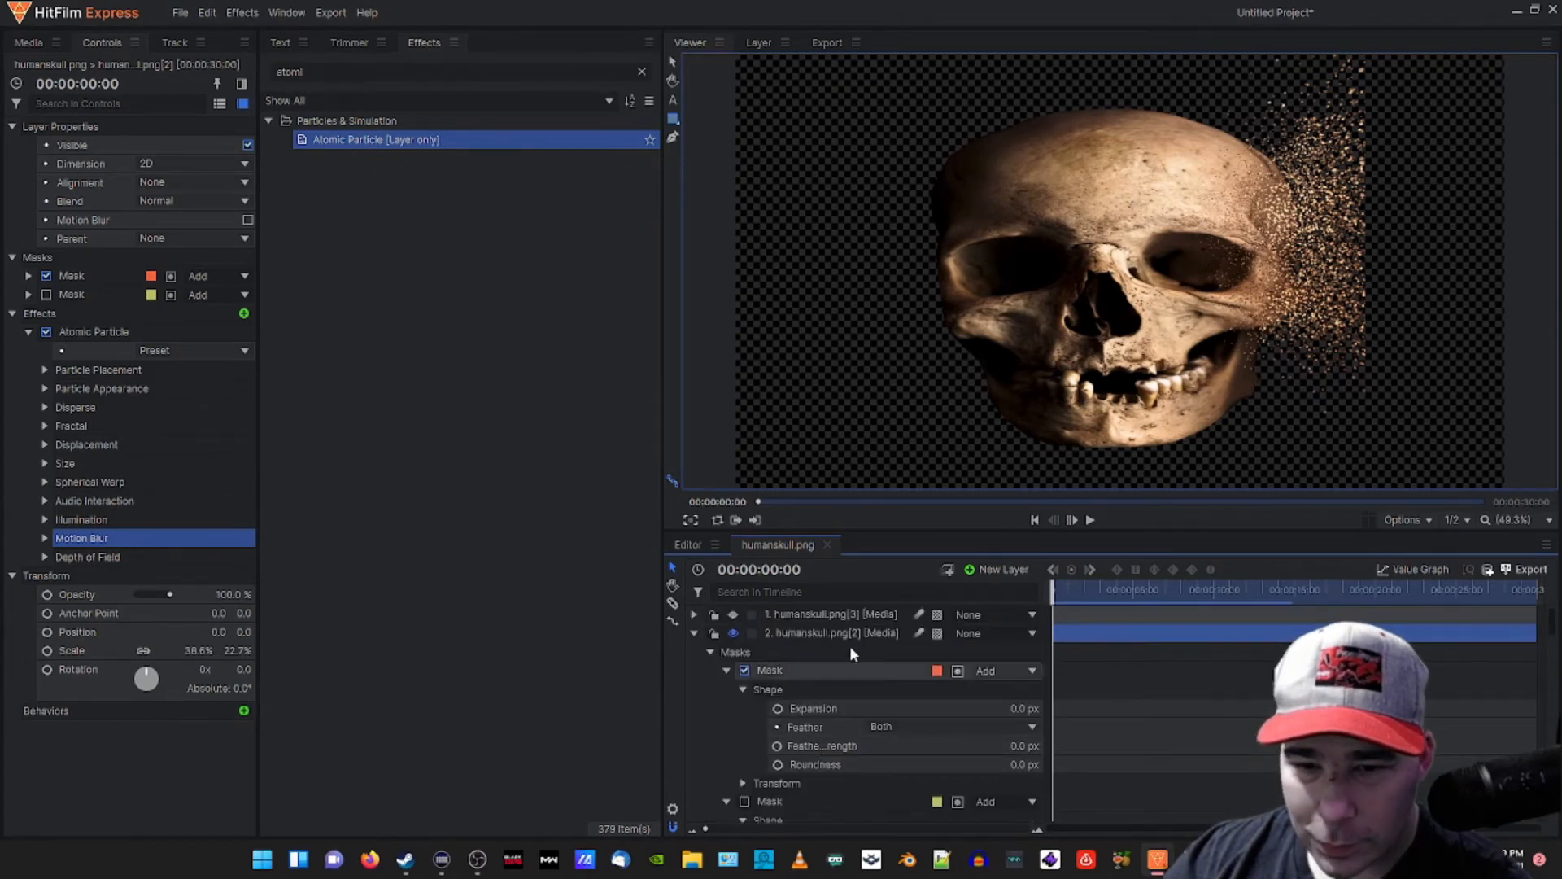
pyautogui.click(843, 616)
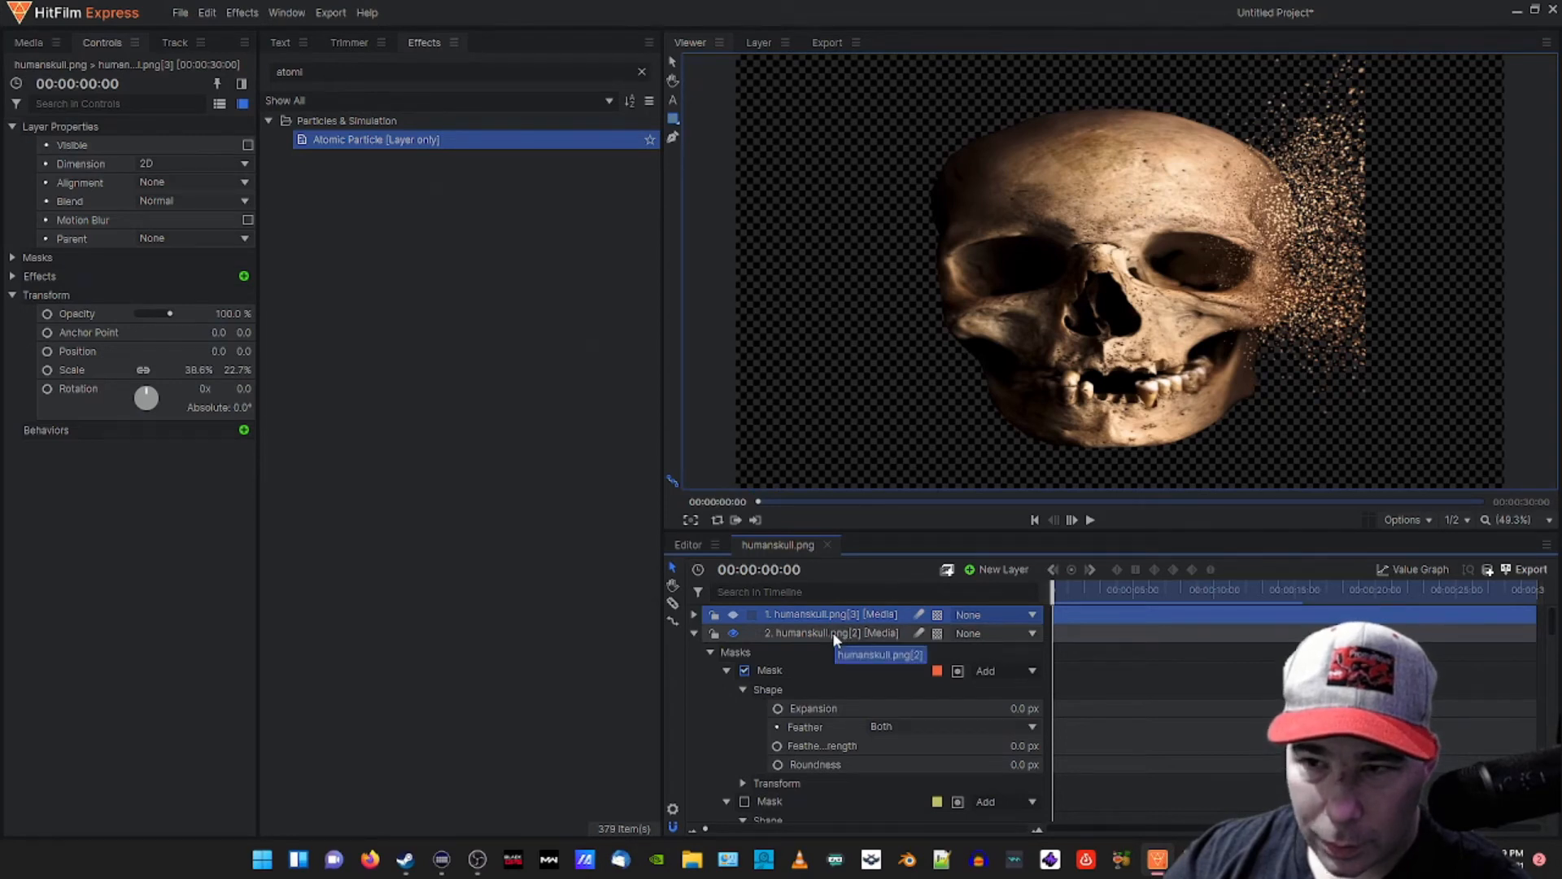
pyautogui.click(833, 631)
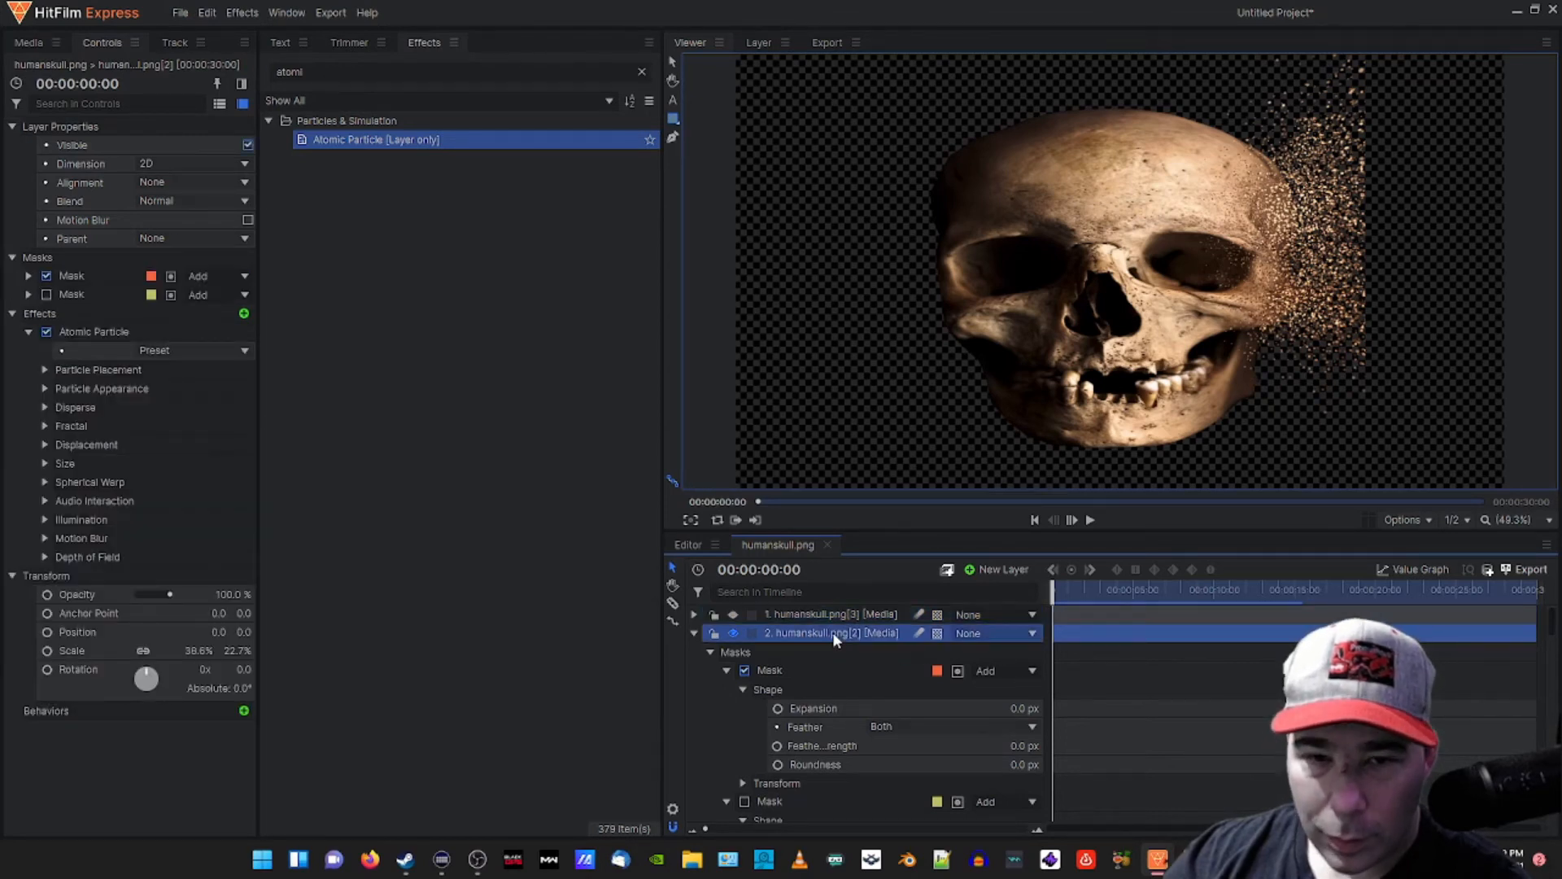
pyautogui.click(1004, 666)
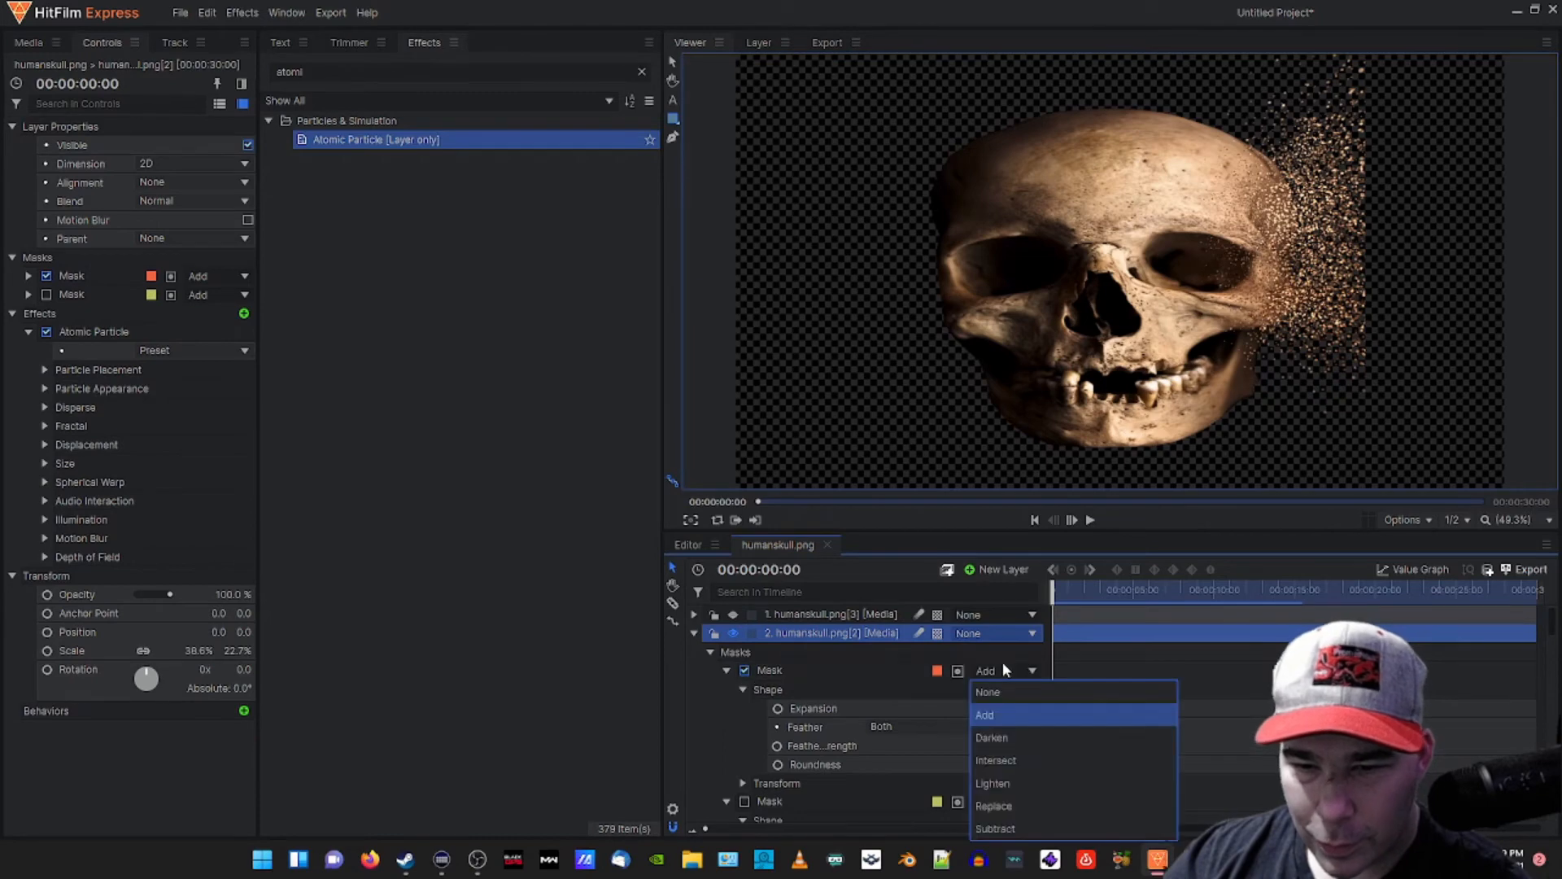
pyautogui.click(988, 660)
pyautogui.click(959, 669)
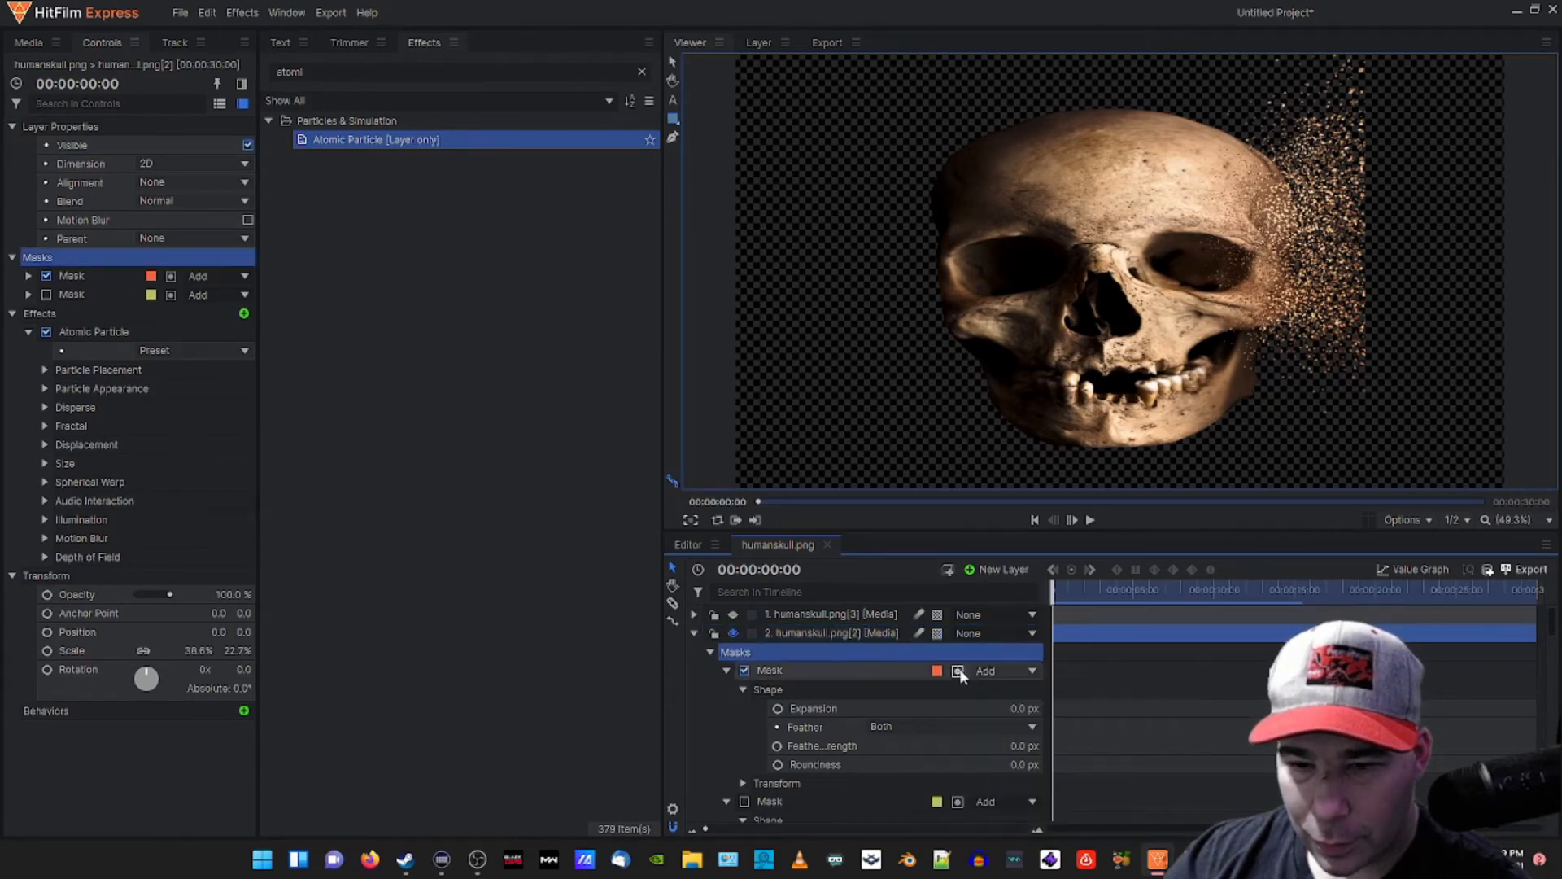
pyautogui.click(958, 671)
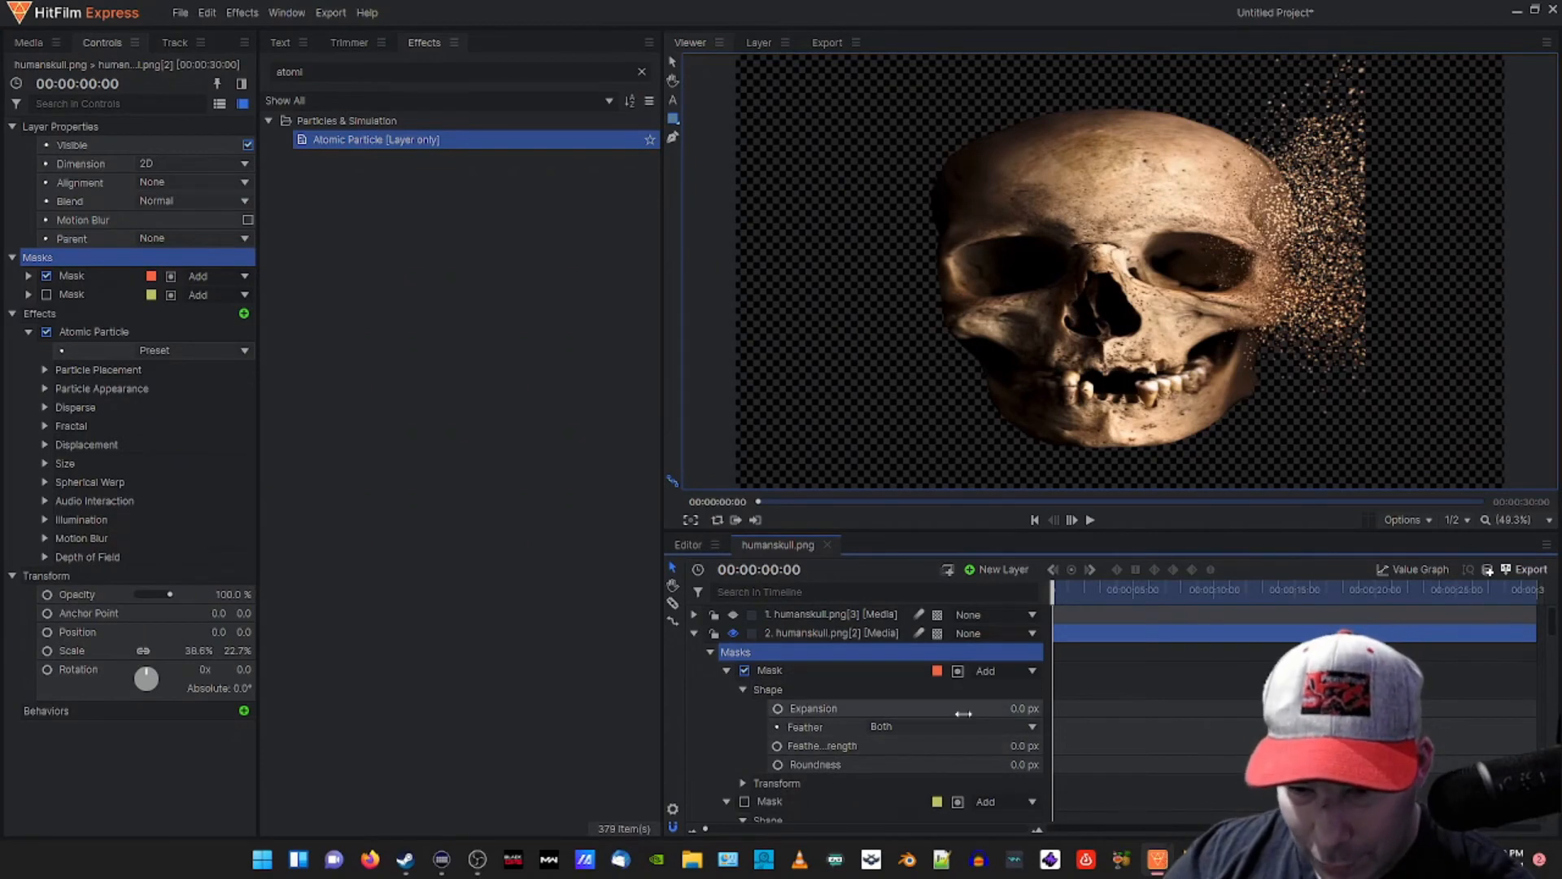
# - Set the first mask's expansion to -20.0 px, its feather strength to 262.0 px and its roundness to 133.0 px
pyautogui.moveTo(995, 713); pyautogui.dragTo(1009, 713)
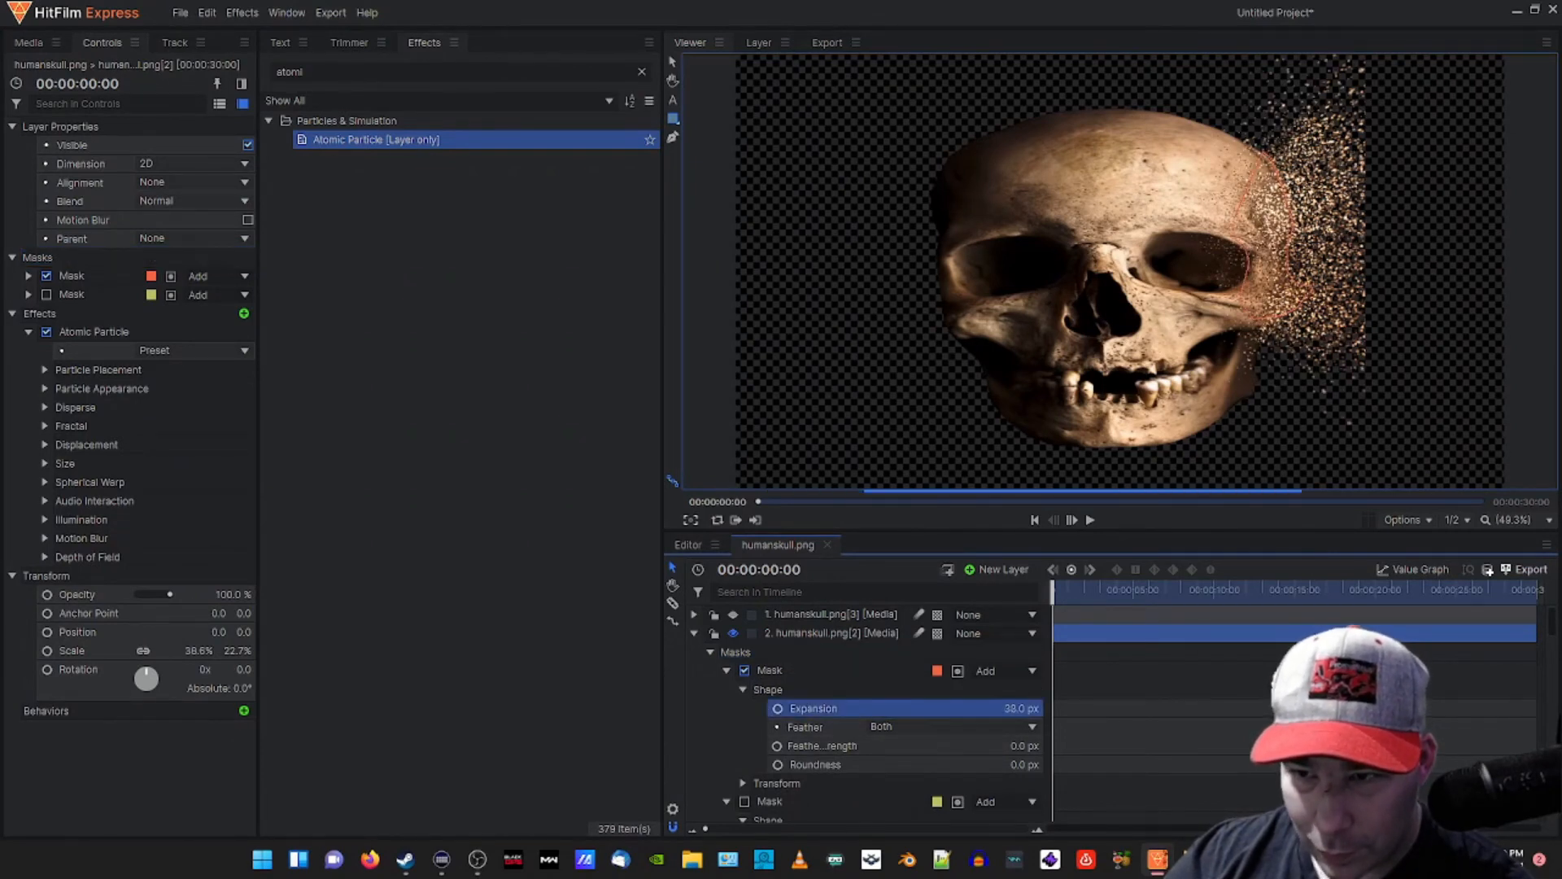
pyautogui.moveTo(988, 710); pyautogui.dragTo(1027, 745)
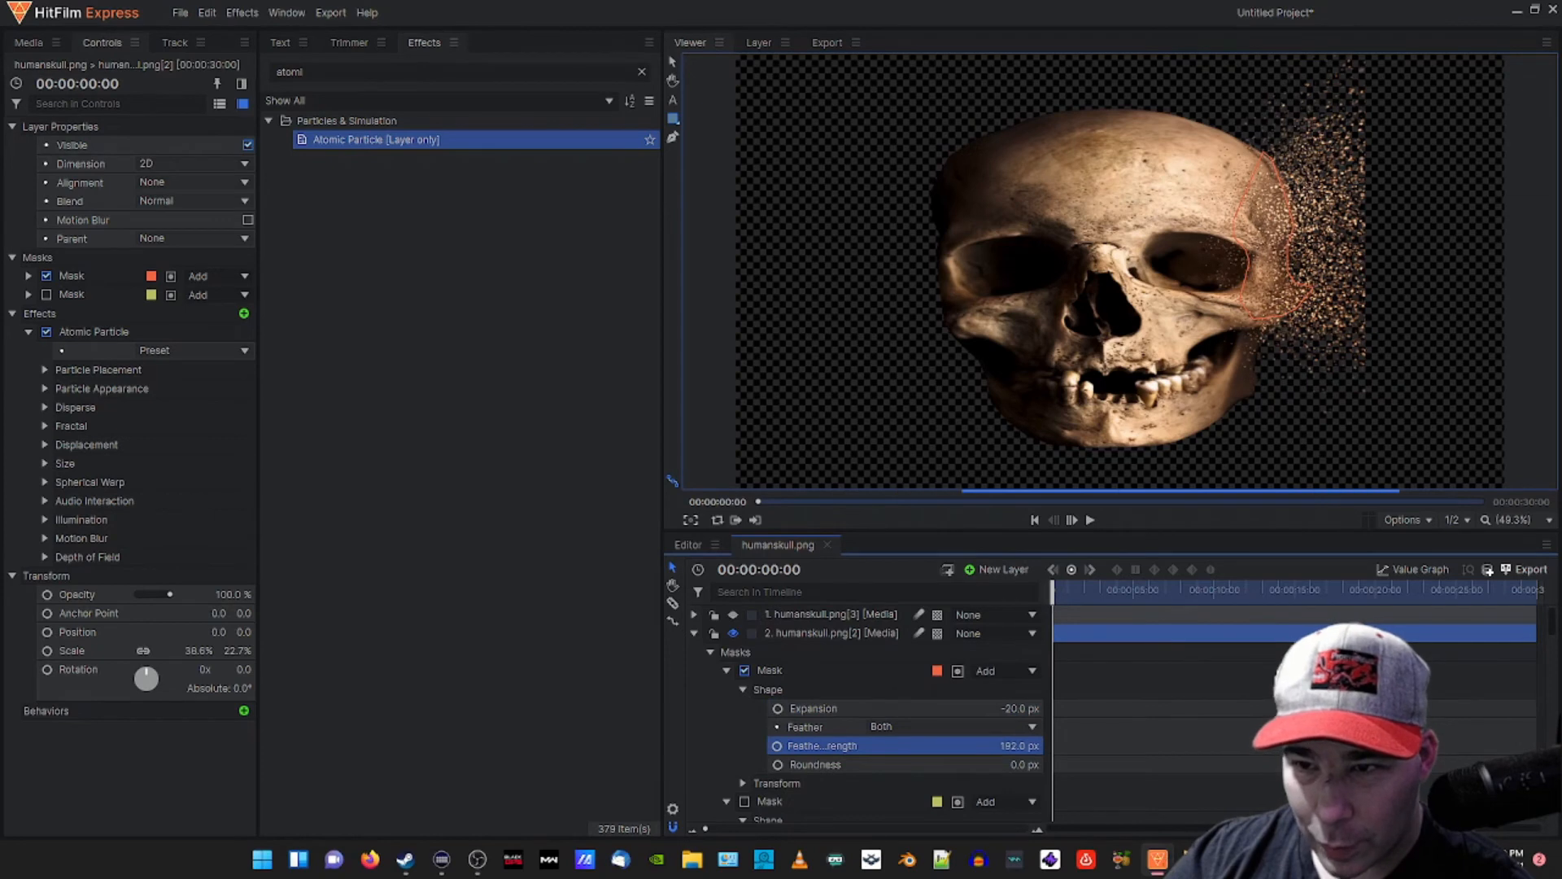
pyautogui.moveTo(1021, 764); pyautogui.dragTo(1129, 764)
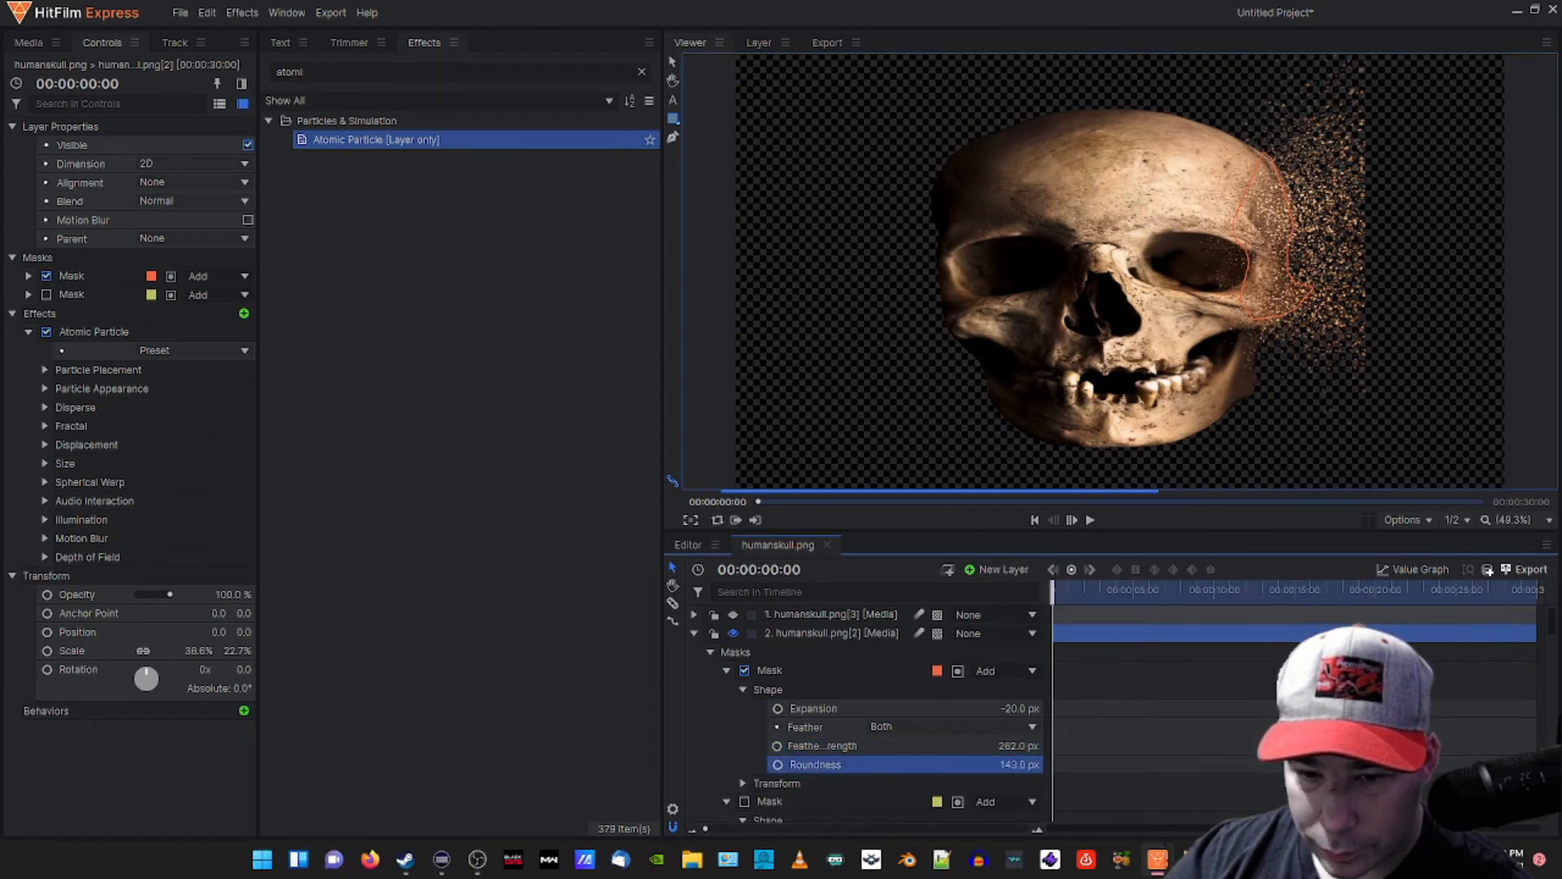
# - Change the first mask's feather direction to Out, with feather strength 295.0 px and expansion -314.0 px
pyautogui.click(937, 729)
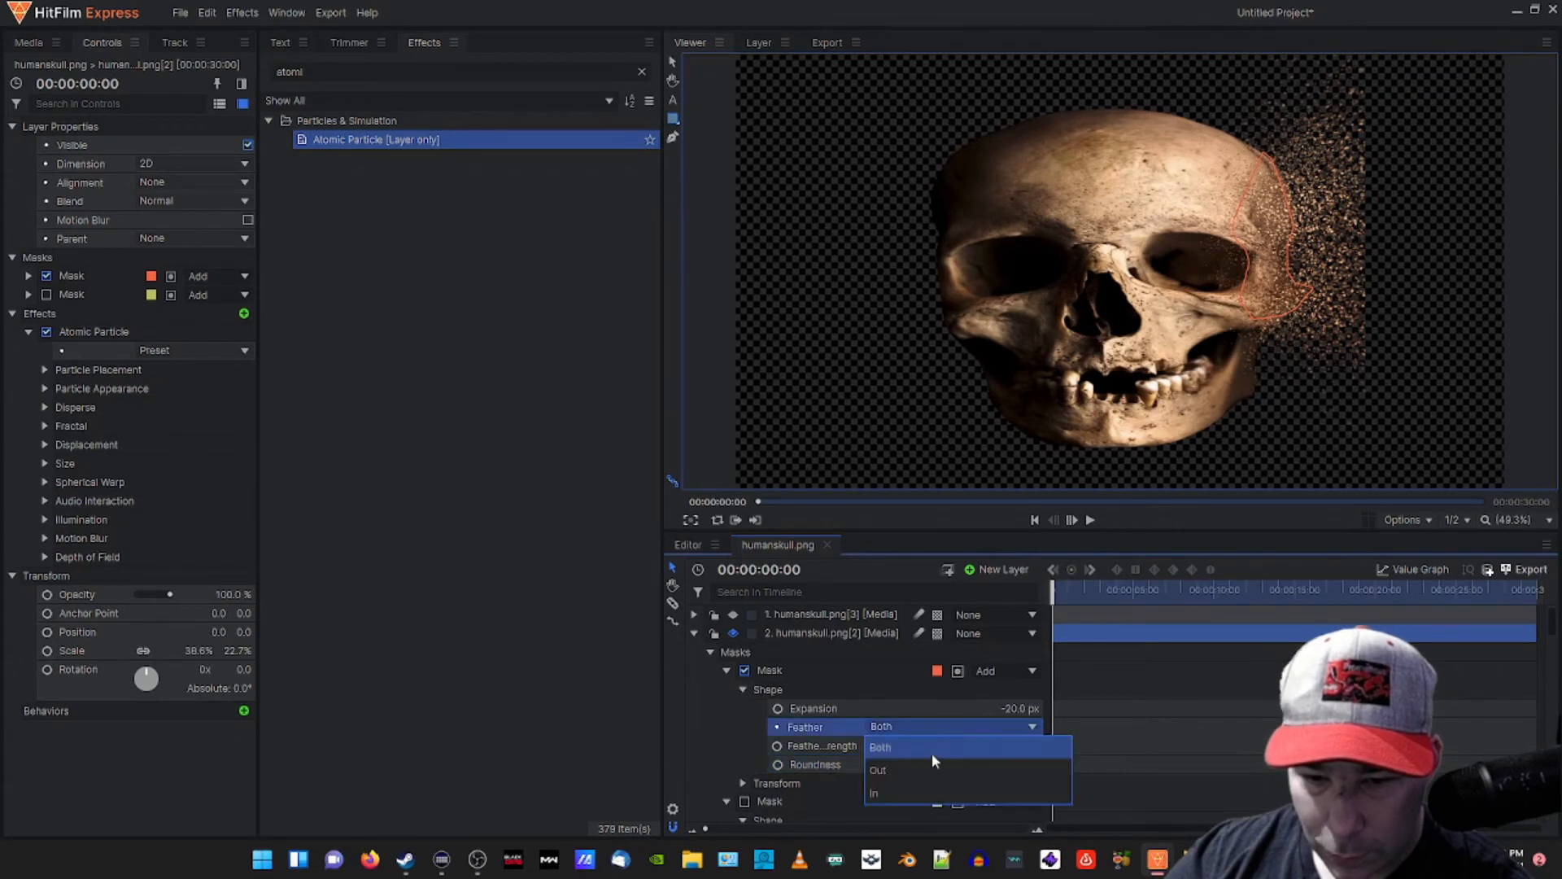
pyautogui.click(910, 763)
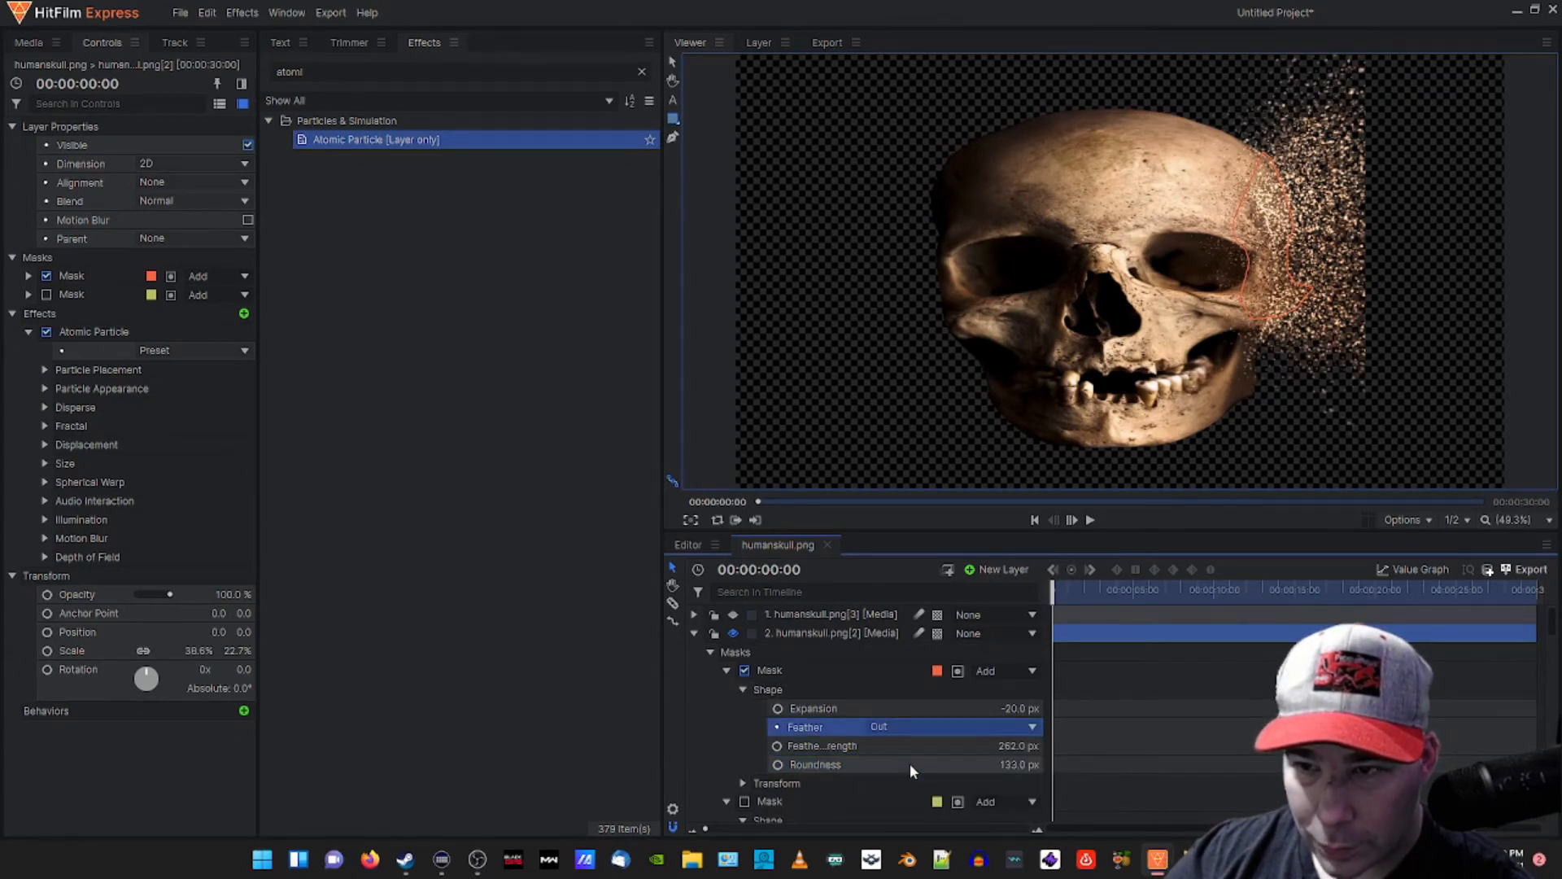
pyautogui.moveTo(1018, 746); pyautogui.dragTo(780, 708)
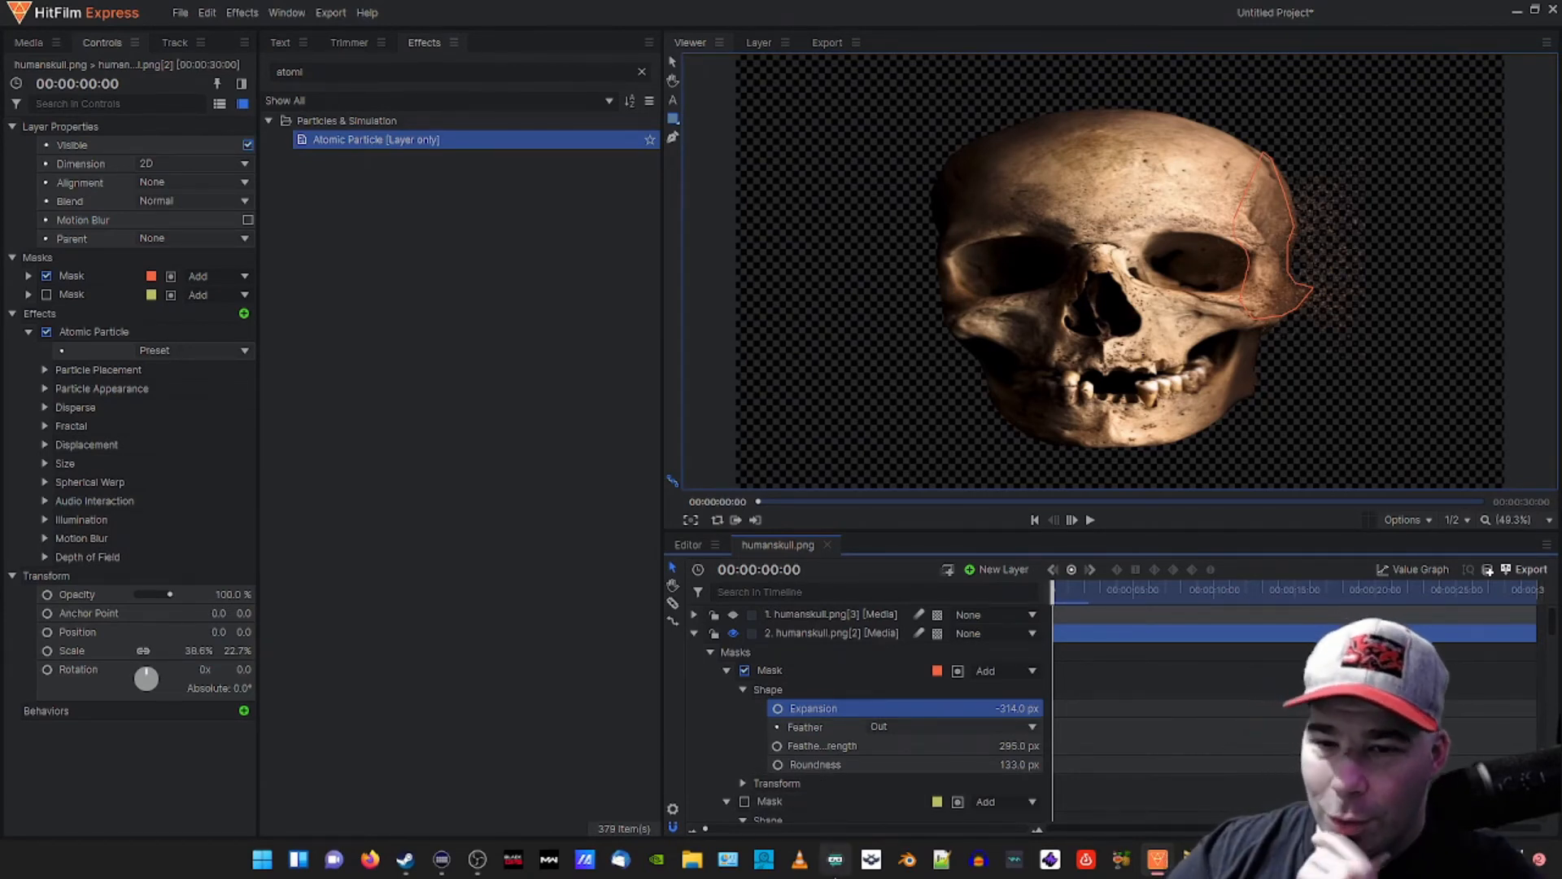
# - Set Atomic Particle's particle size to 8.00, size random to 0.35 and opacity random to 0.17
pyautogui.scroll(-5, 833, 757)
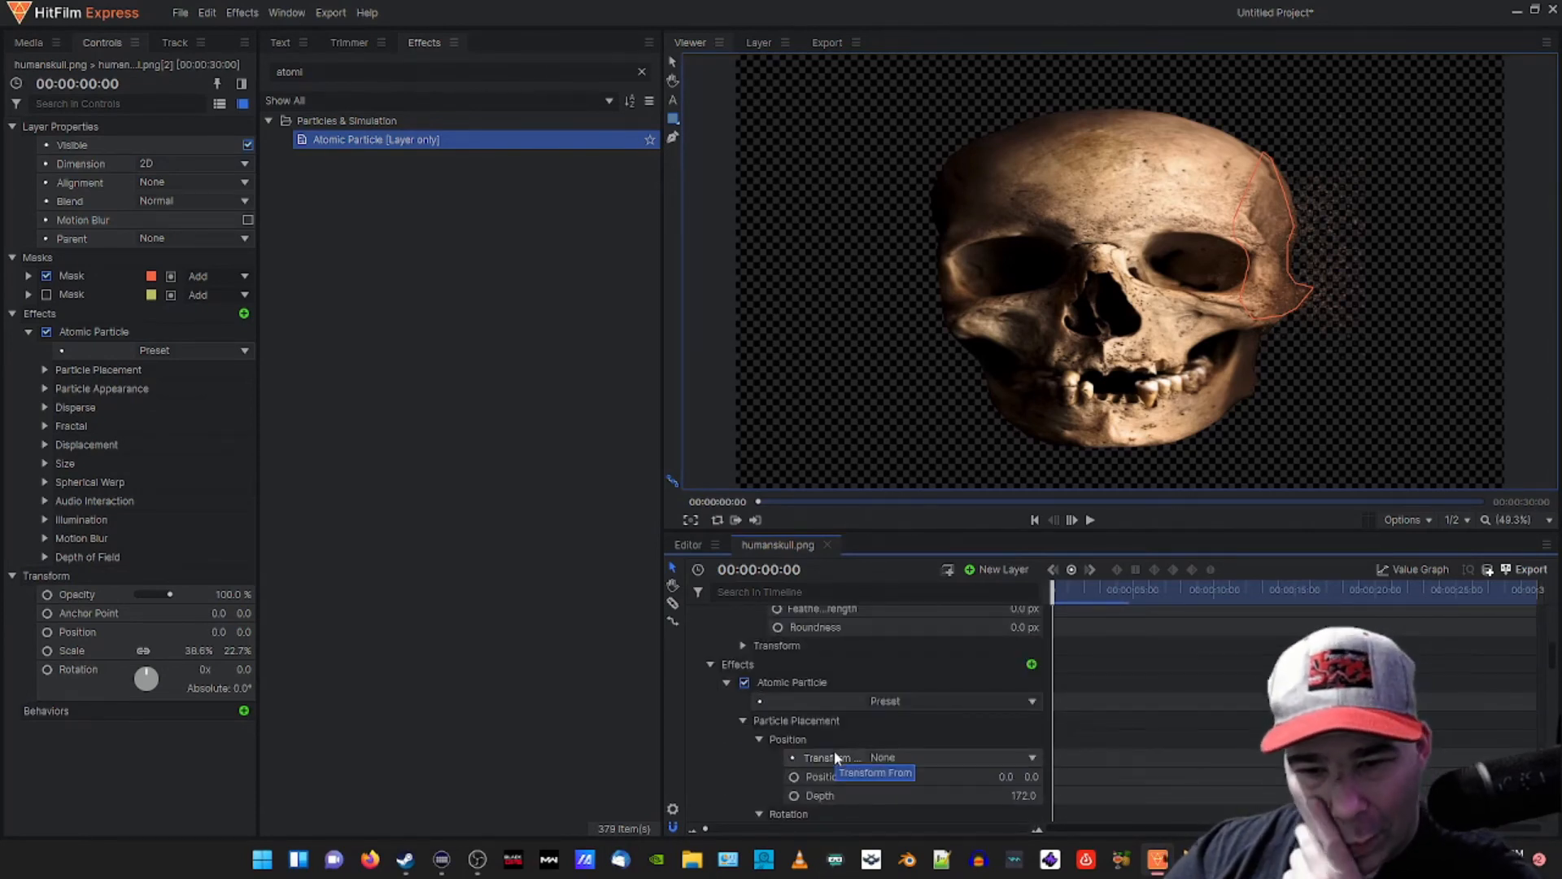
pyautogui.scroll(-3, 851, 759)
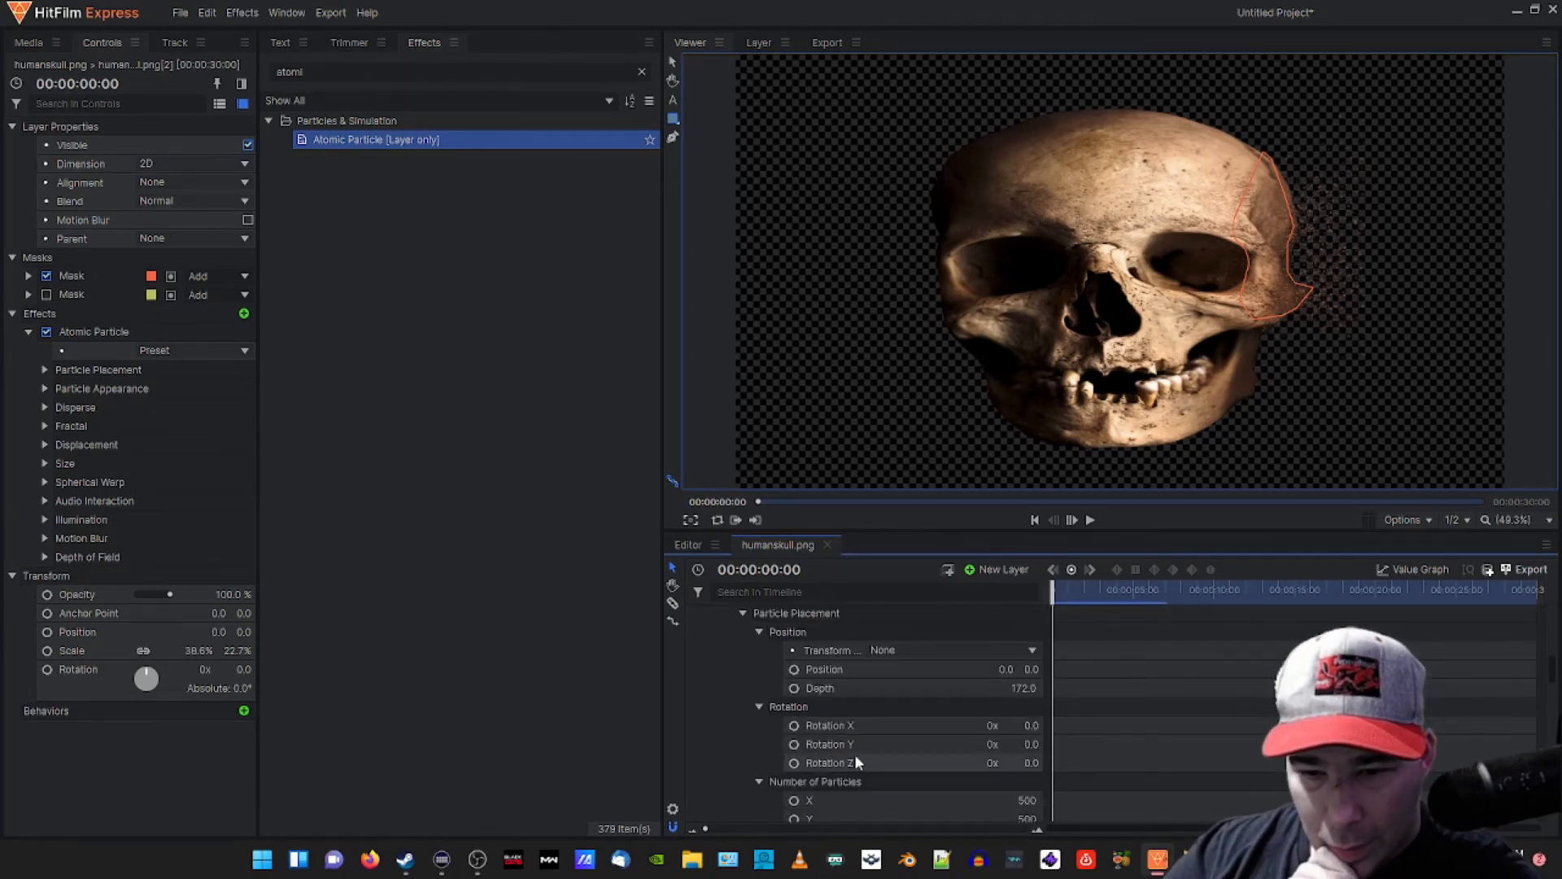
pyautogui.scroll(-6, 860, 753)
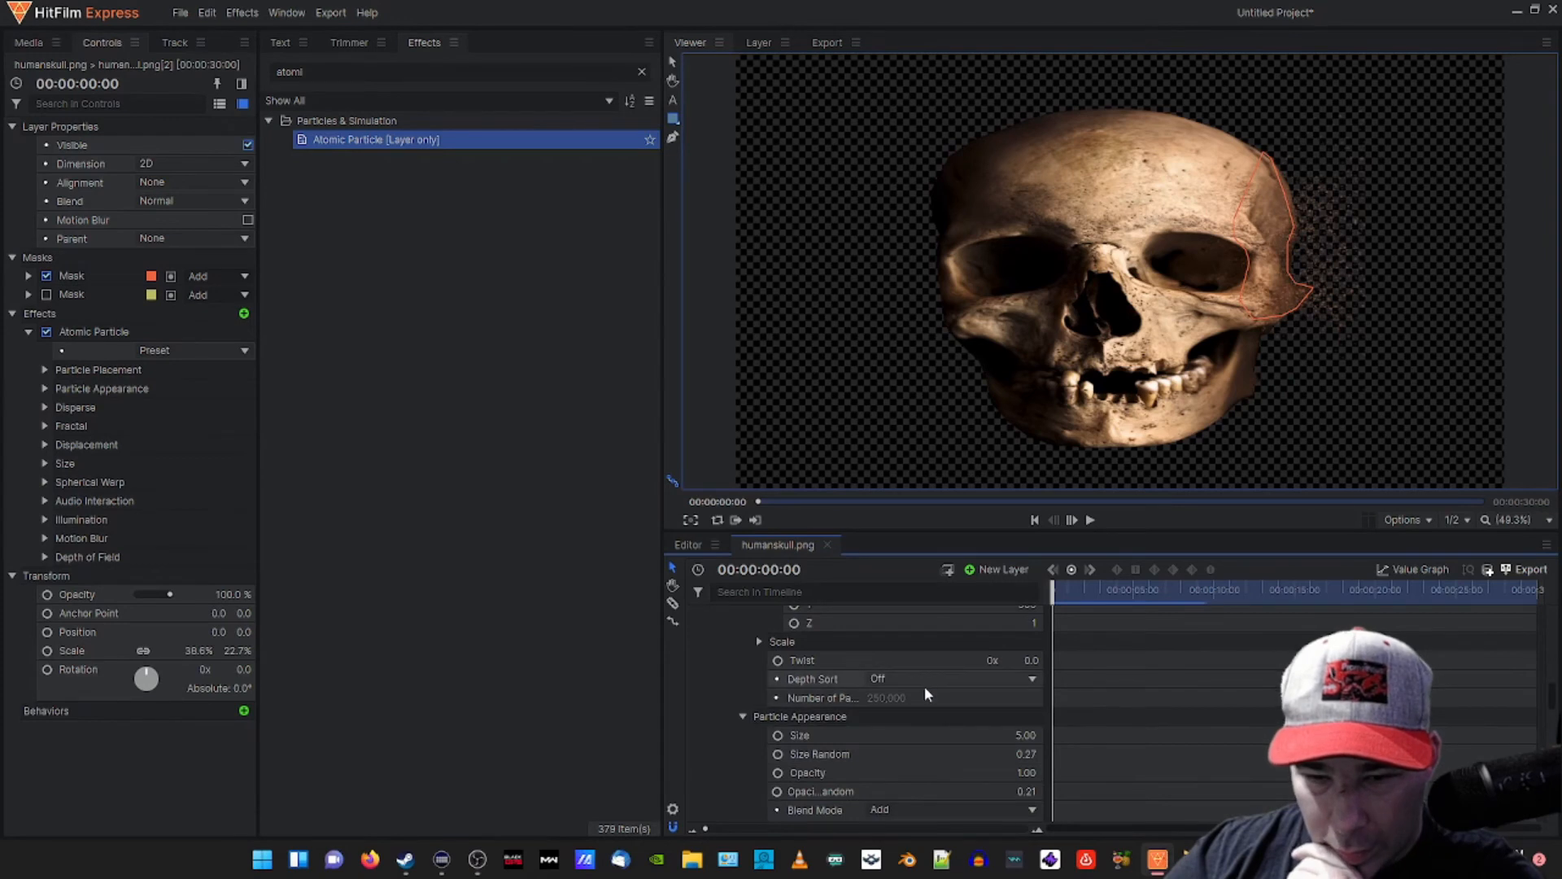
pyautogui.scroll(-2, 910, 701)
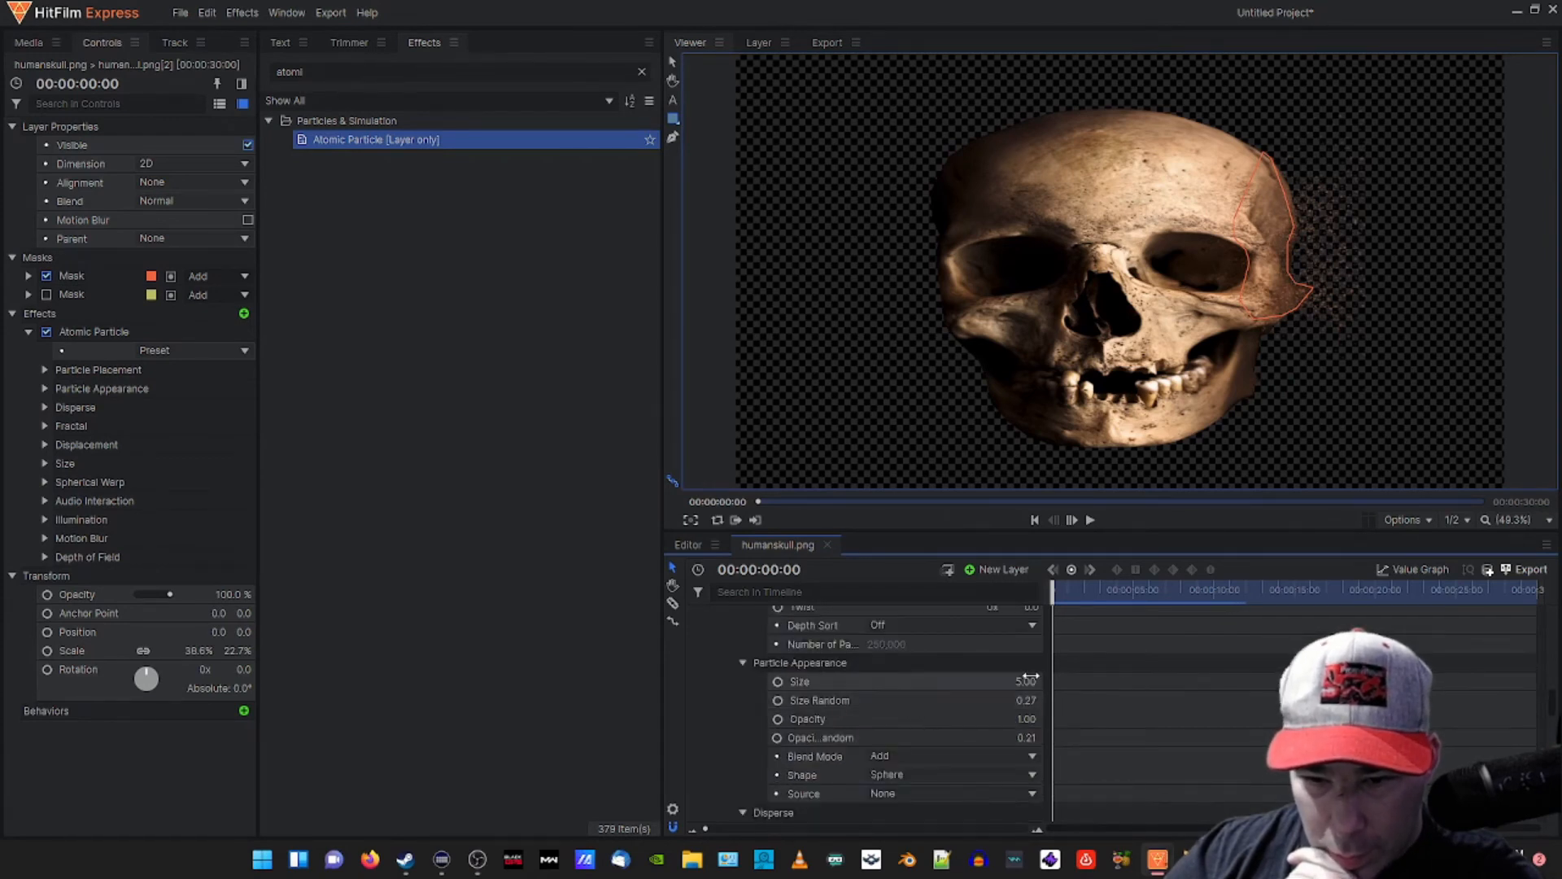
pyautogui.moveTo(1026, 682)
pyautogui.mouseDown()
pyautogui.moveTo(1044, 682)
pyautogui.moveTo(989, 701)
pyautogui.moveTo(1019, 708)
pyautogui.mouseUp()
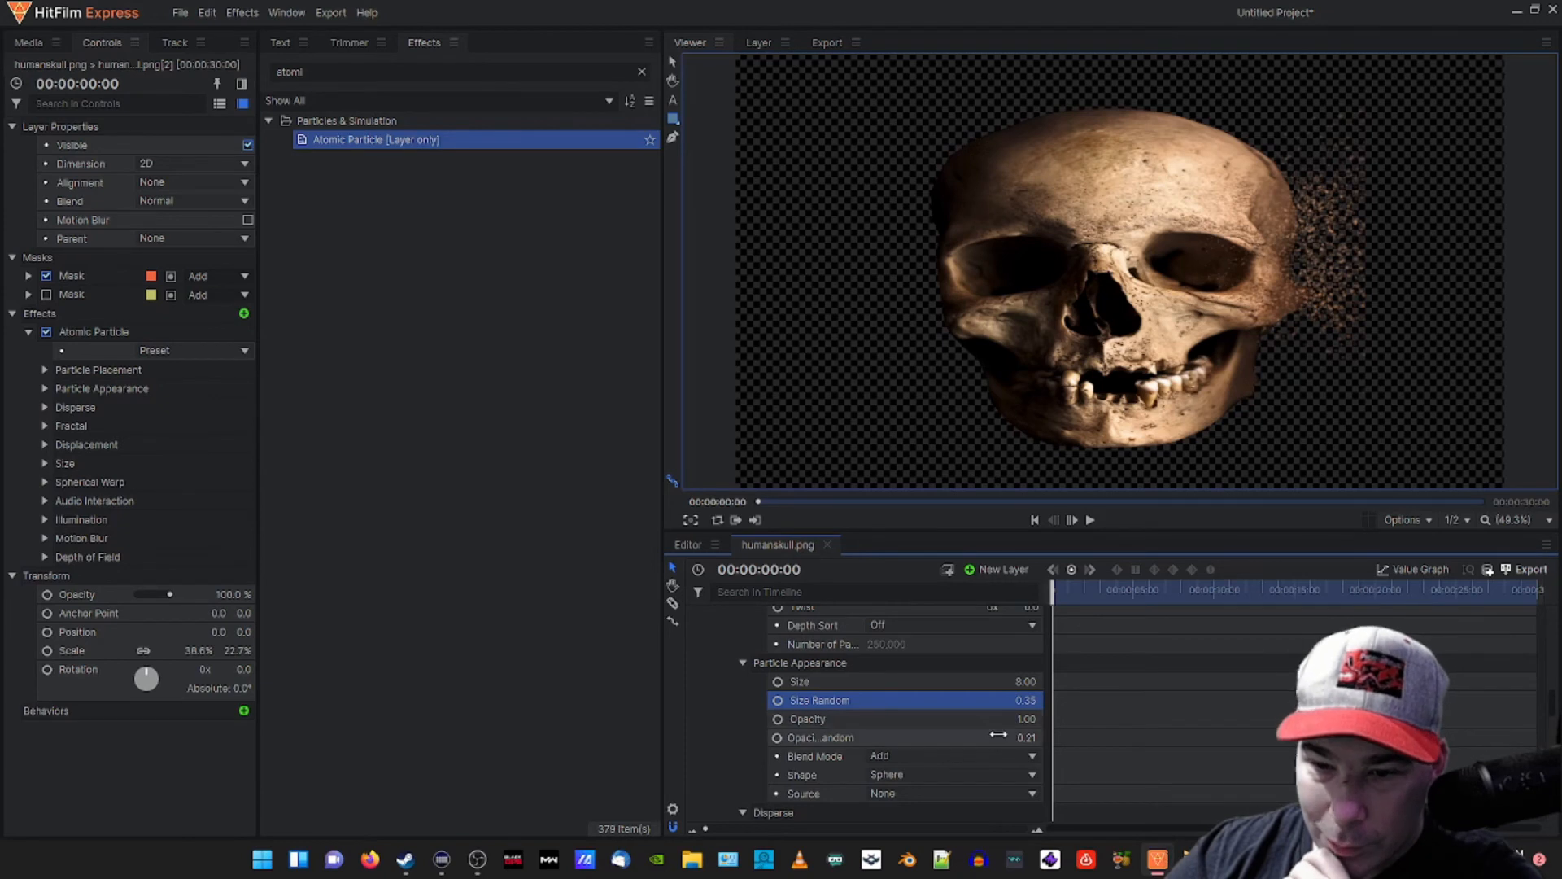
pyautogui.moveTo(993, 736); pyautogui.dragTo(1009, 736)
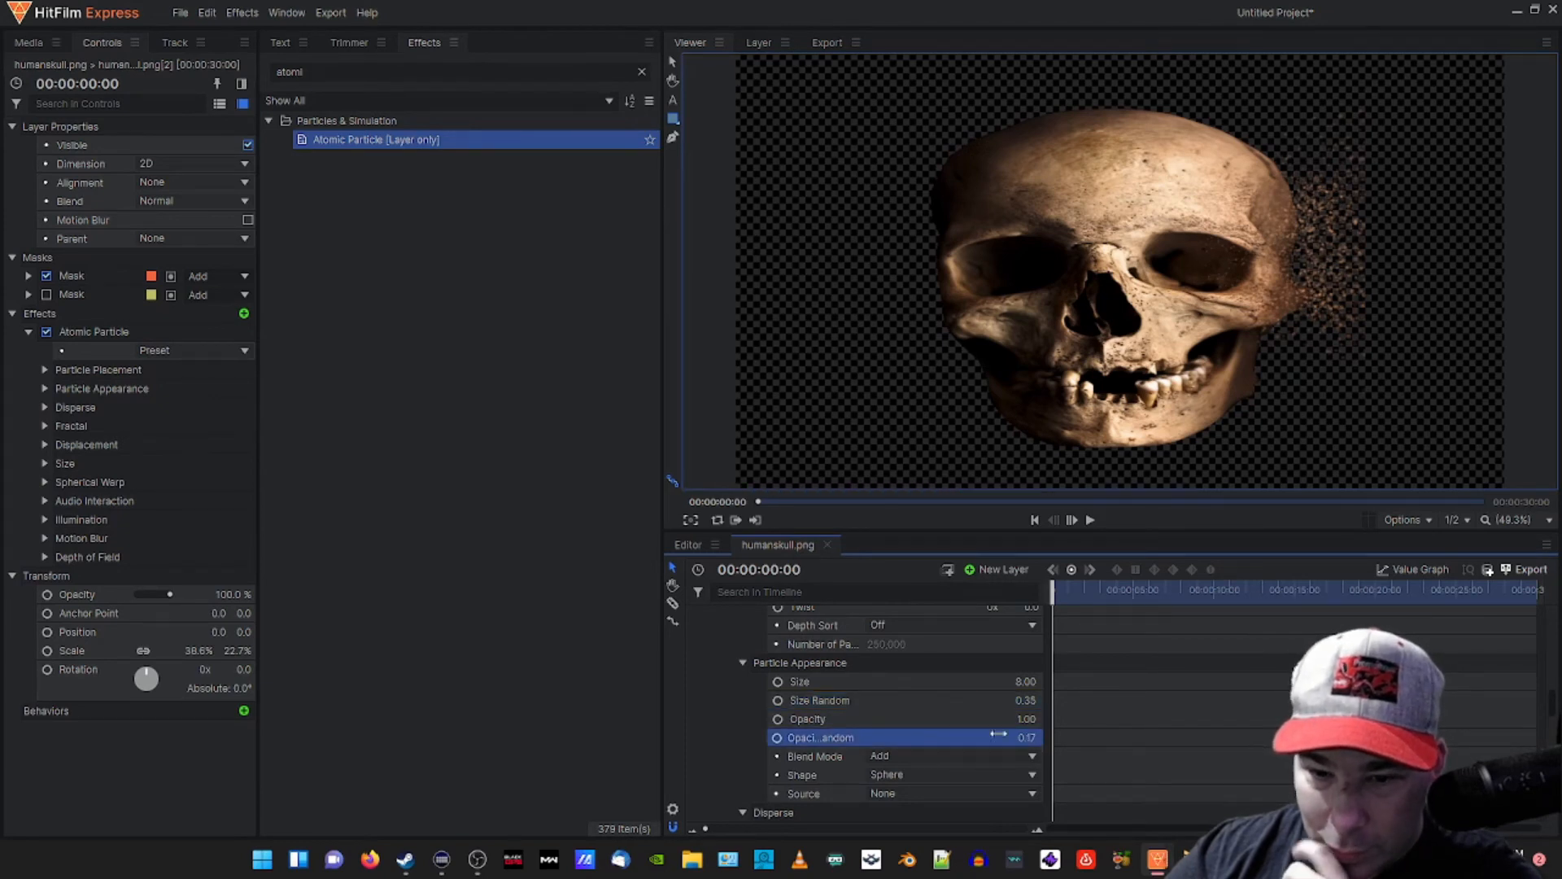
# - Reduce Atomic Particle's Disperse amount to 179.00
pyautogui.scroll(-3, 945, 731)
pyautogui.scroll(-3, 944, 731)
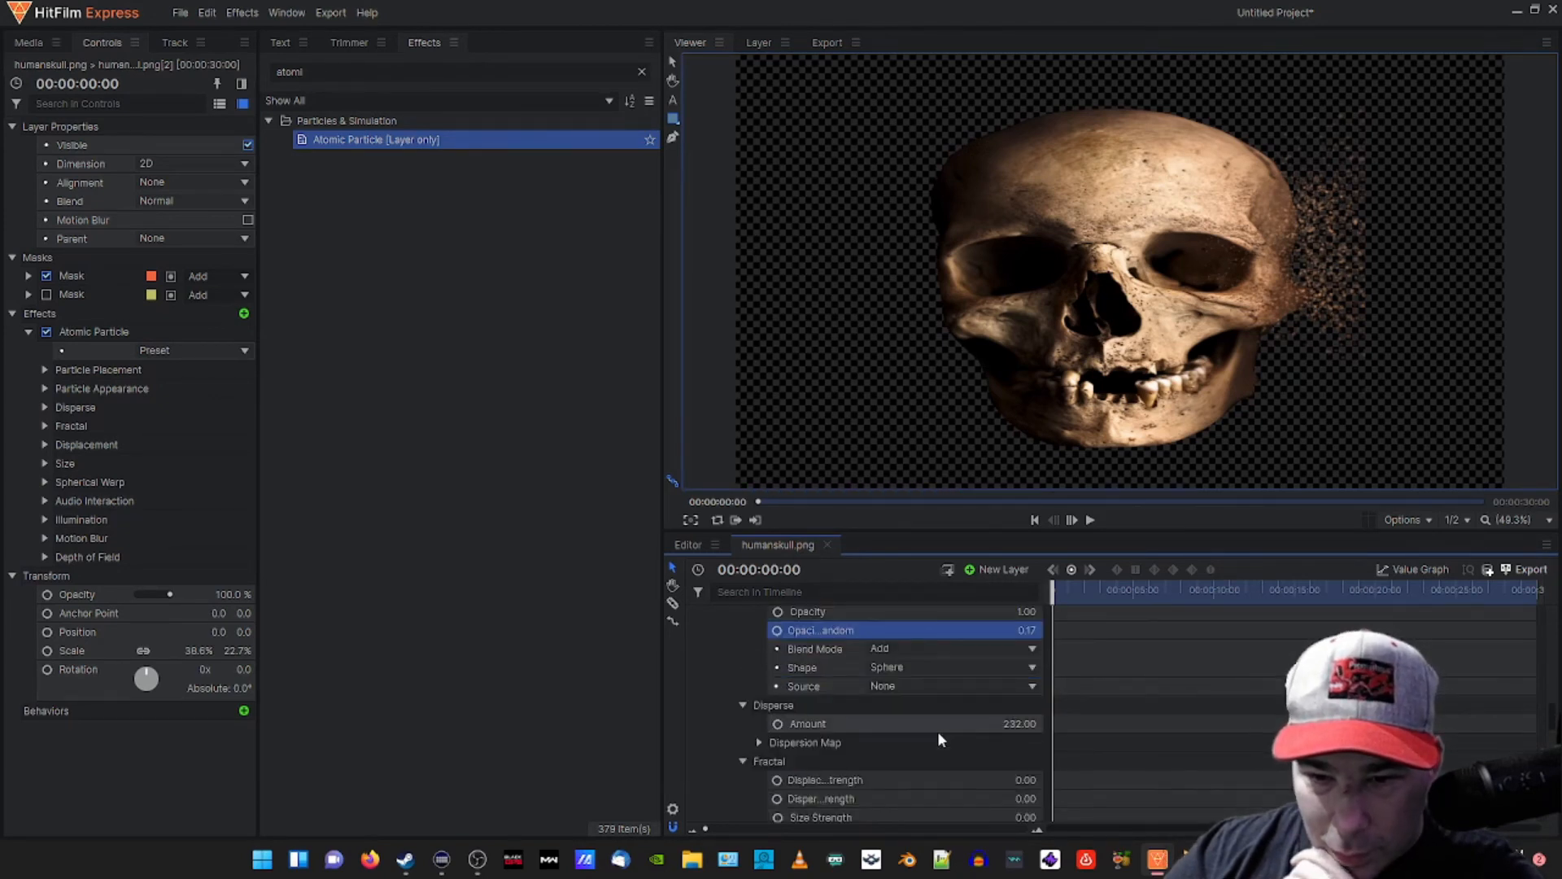
pyautogui.scroll(-3, 938, 730)
pyautogui.moveTo(1020, 669); pyautogui.dragTo(977, 670)
# - Set the number of particles in X to 546 and the particles' vertical placement position to 328.0
pyautogui.scroll(3, 895, 732)
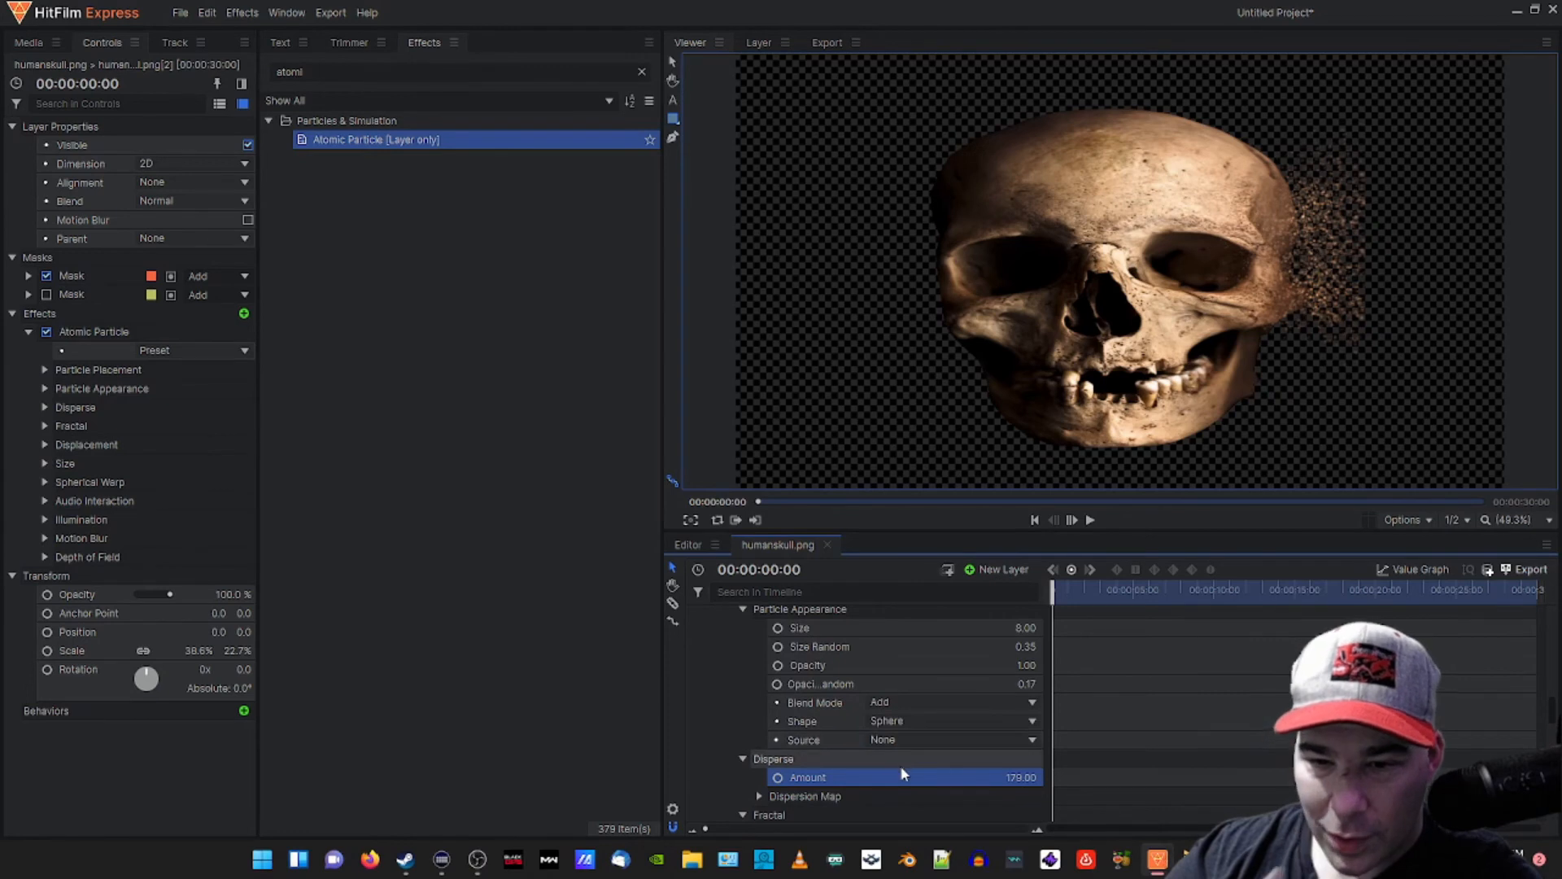
pyautogui.scroll(4, 900, 765)
pyautogui.scroll(4, 895, 793)
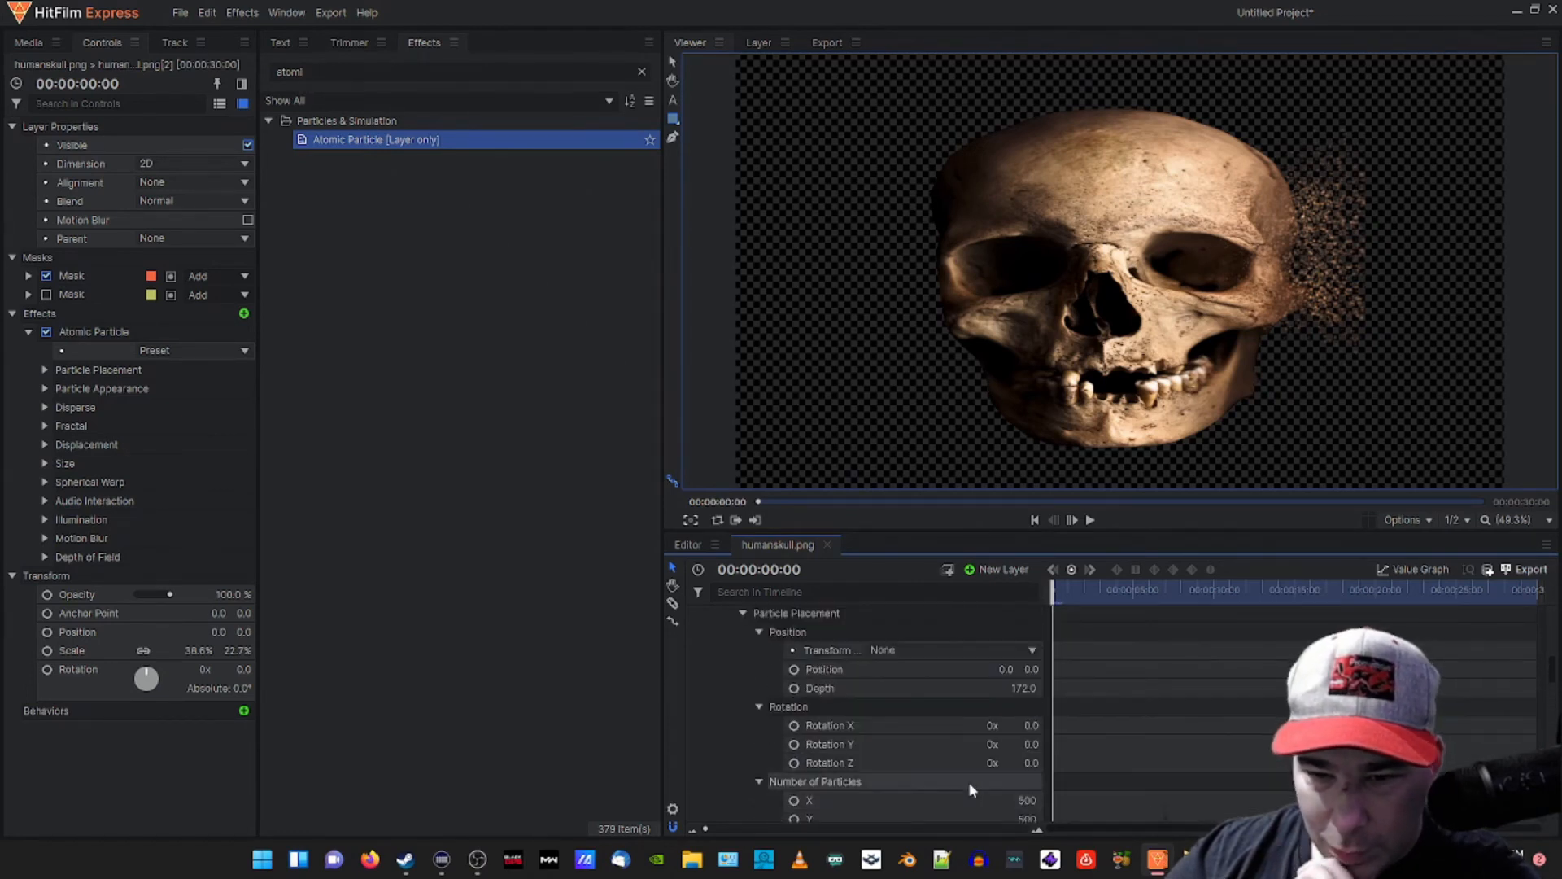
pyautogui.moveTo(1023, 801); pyautogui.dragTo(1060, 801)
pyautogui.scroll(-1, 1011, 744)
pyautogui.scroll(1, 967, 761)
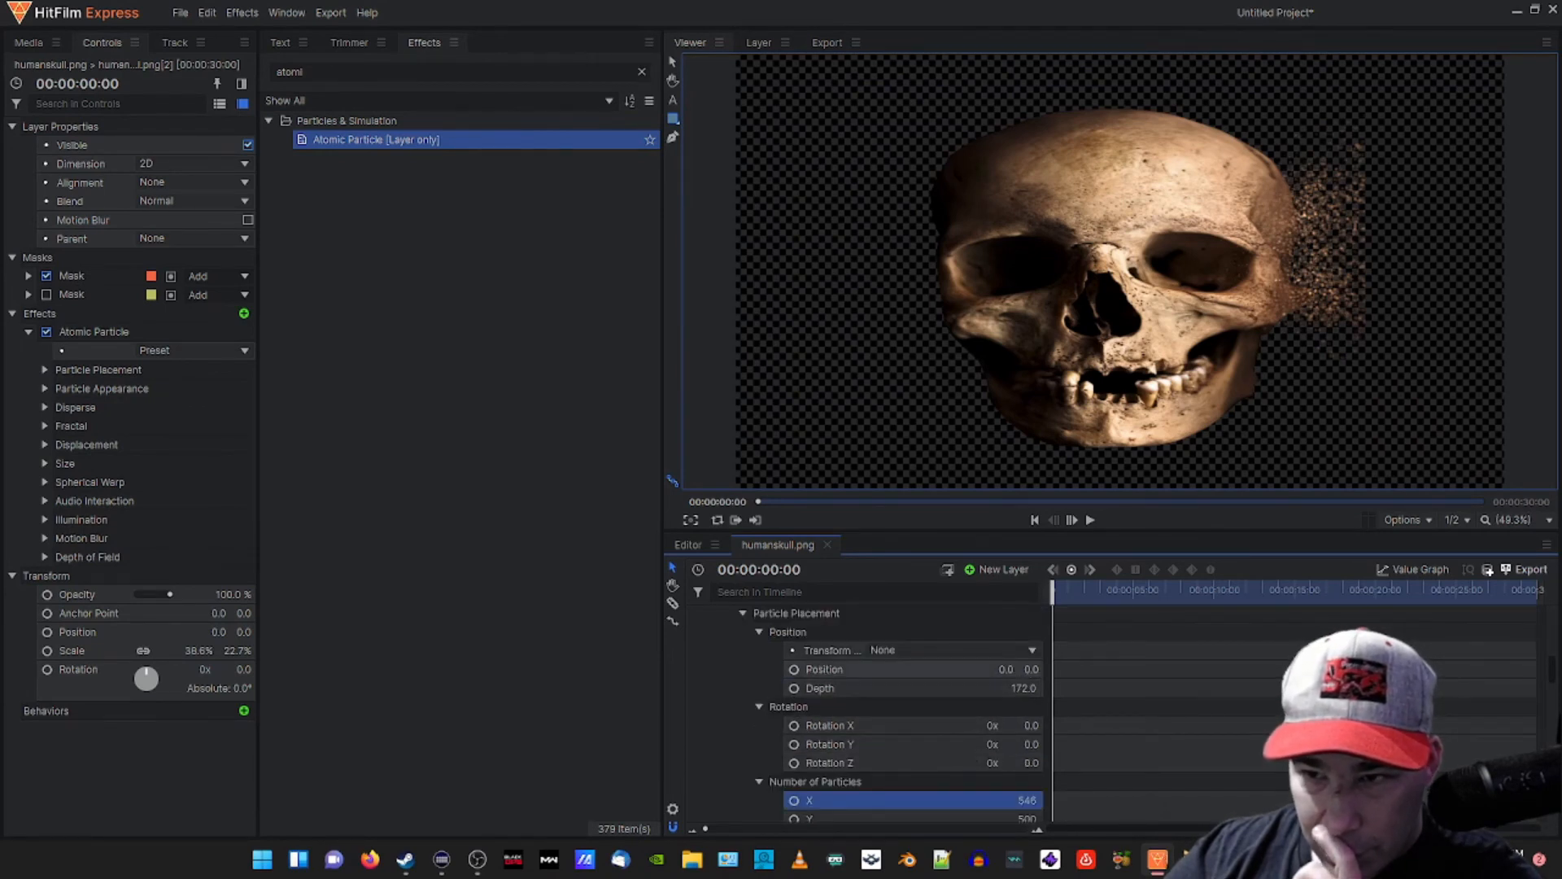
pyautogui.moveTo(1031, 670); pyautogui.dragTo(1297, 670)
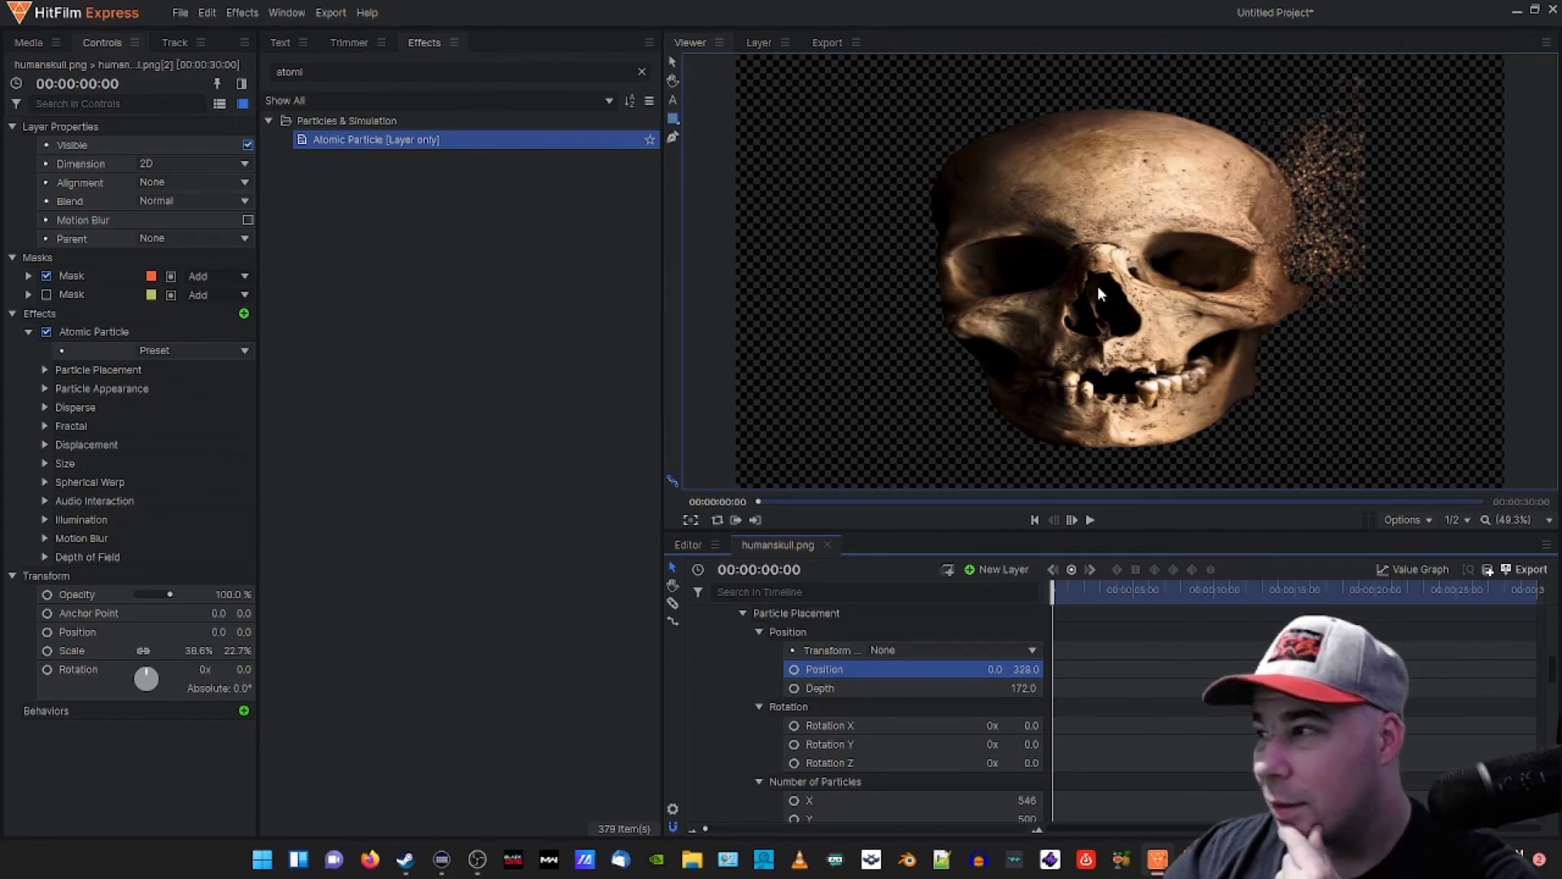
# - Set the expansion of the disabled second mask on the humanskull.png[2] layer to -645.0 px
pyautogui.scroll(5, 954, 817)
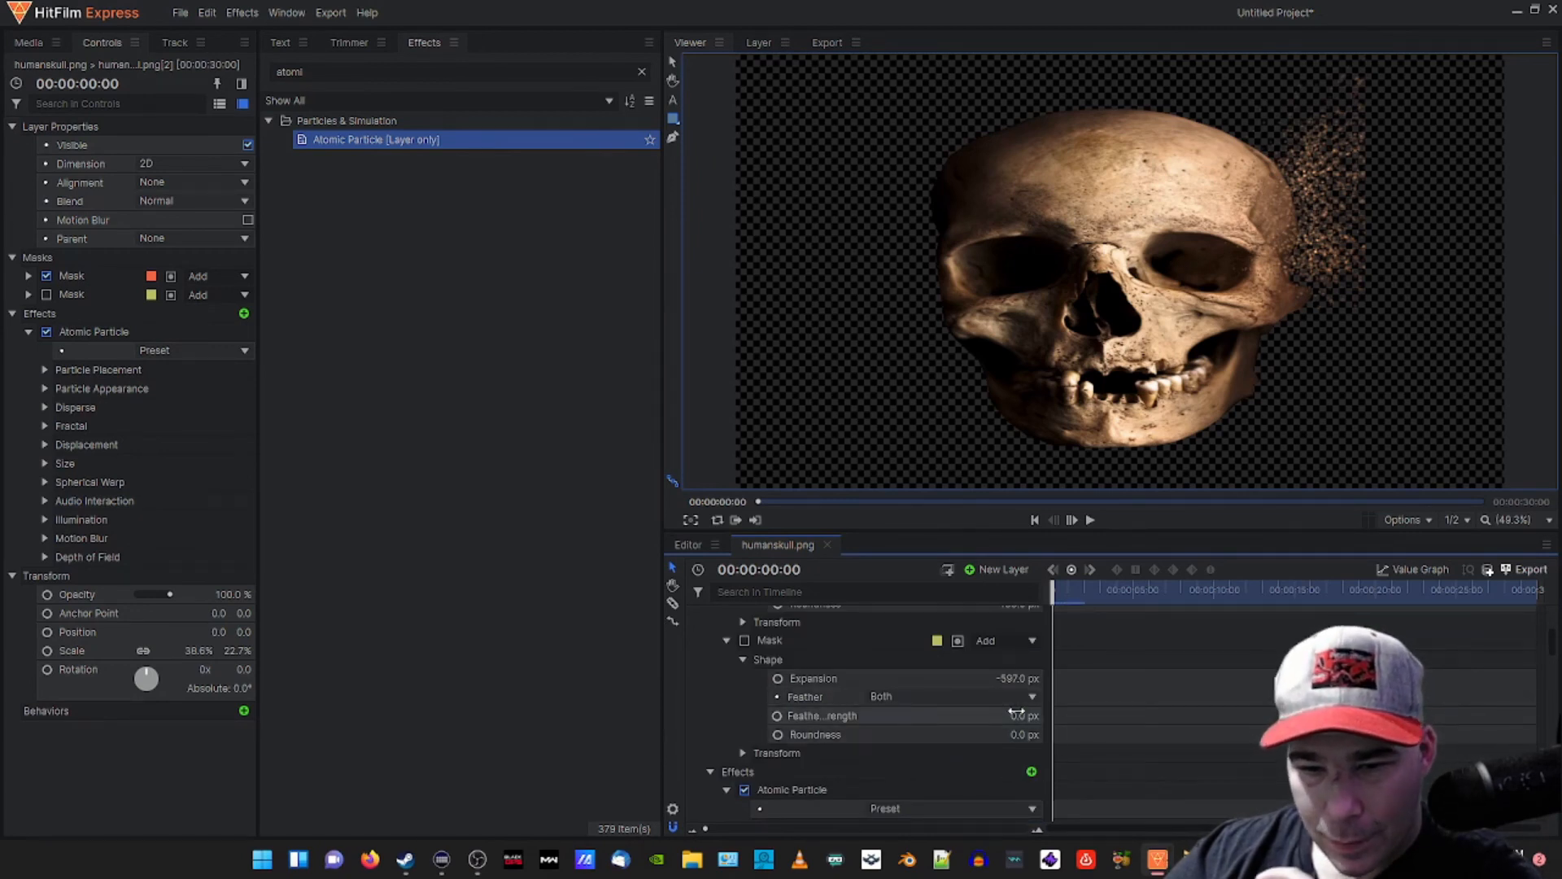
pyautogui.moveTo(1019, 678); pyautogui.dragTo(1010, 678)
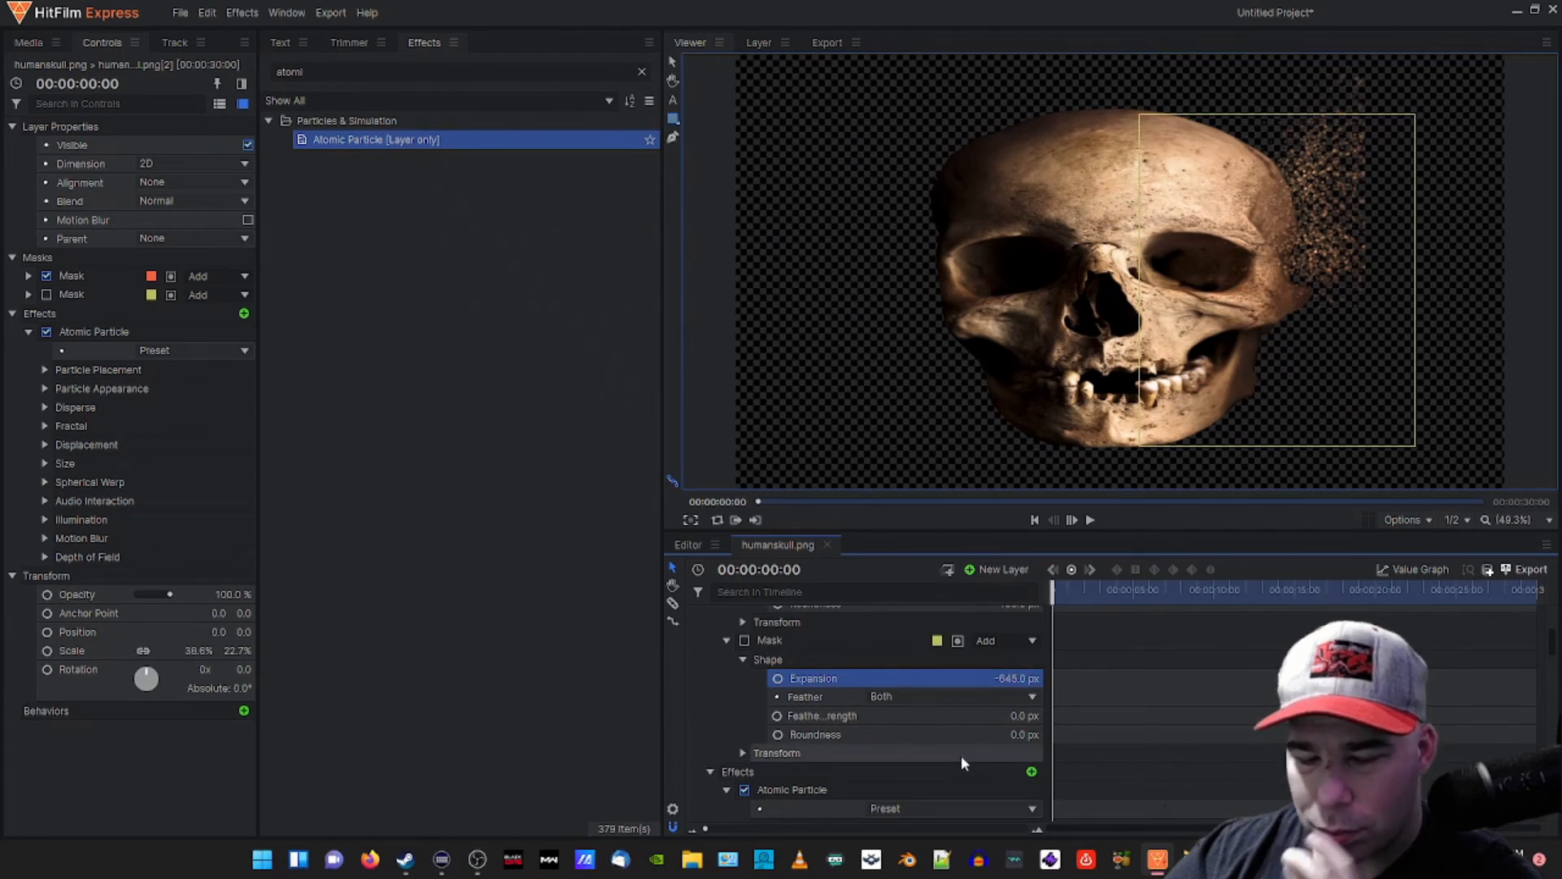
pyautogui.scroll(-4, 954, 753)
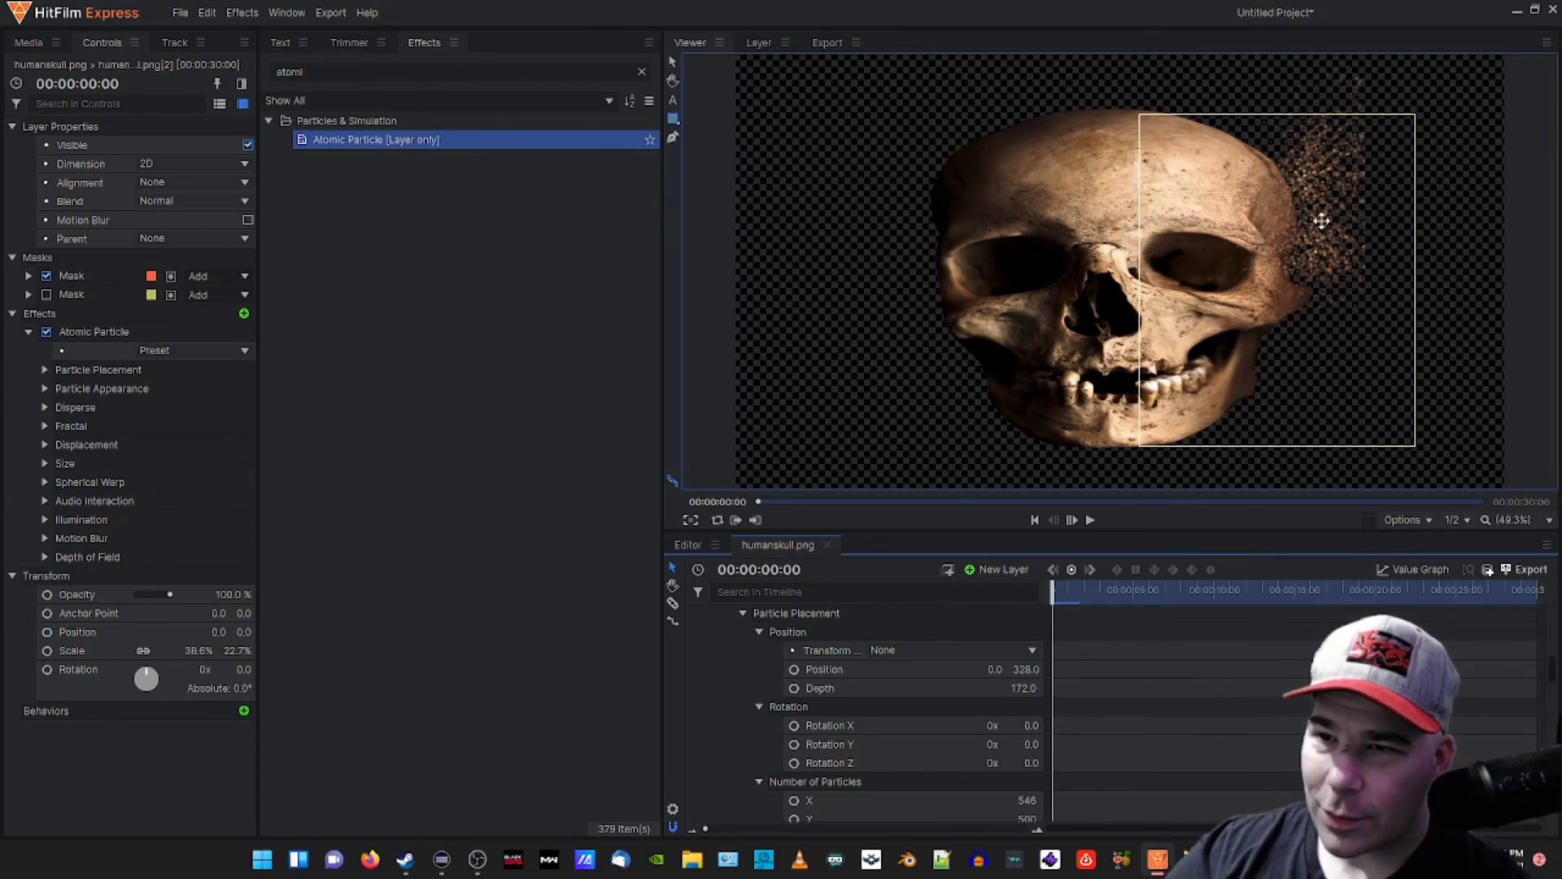
# - Import blackop3.png from The Lab folder into the project media
pyautogui.scroll(10, 974, 663)
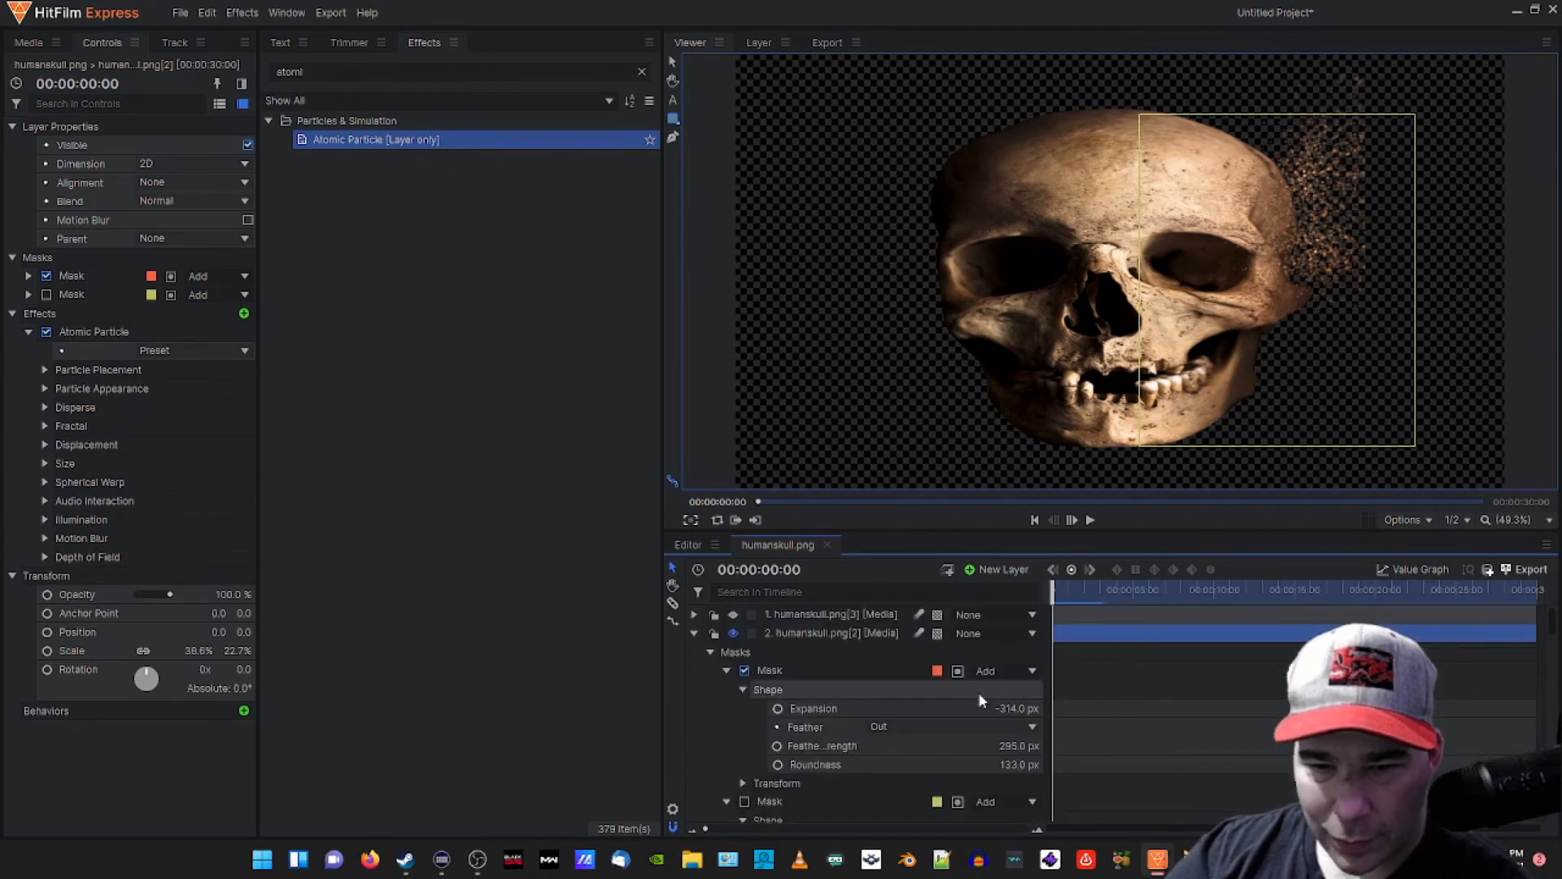
pyautogui.click(859, 672)
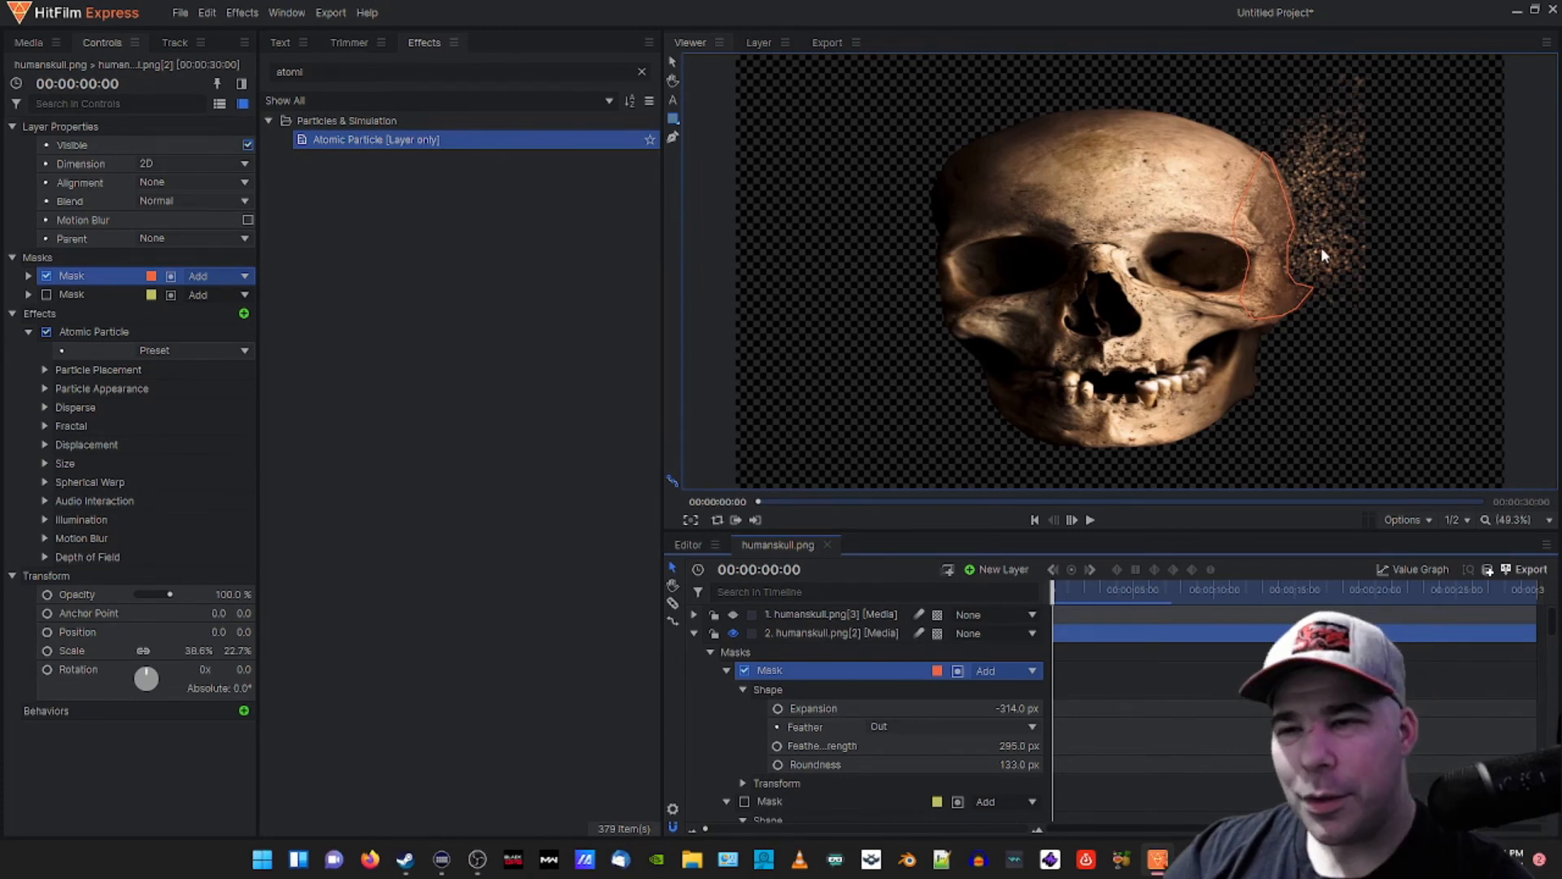
pyautogui.click(24, 43)
pyautogui.click(37, 75)
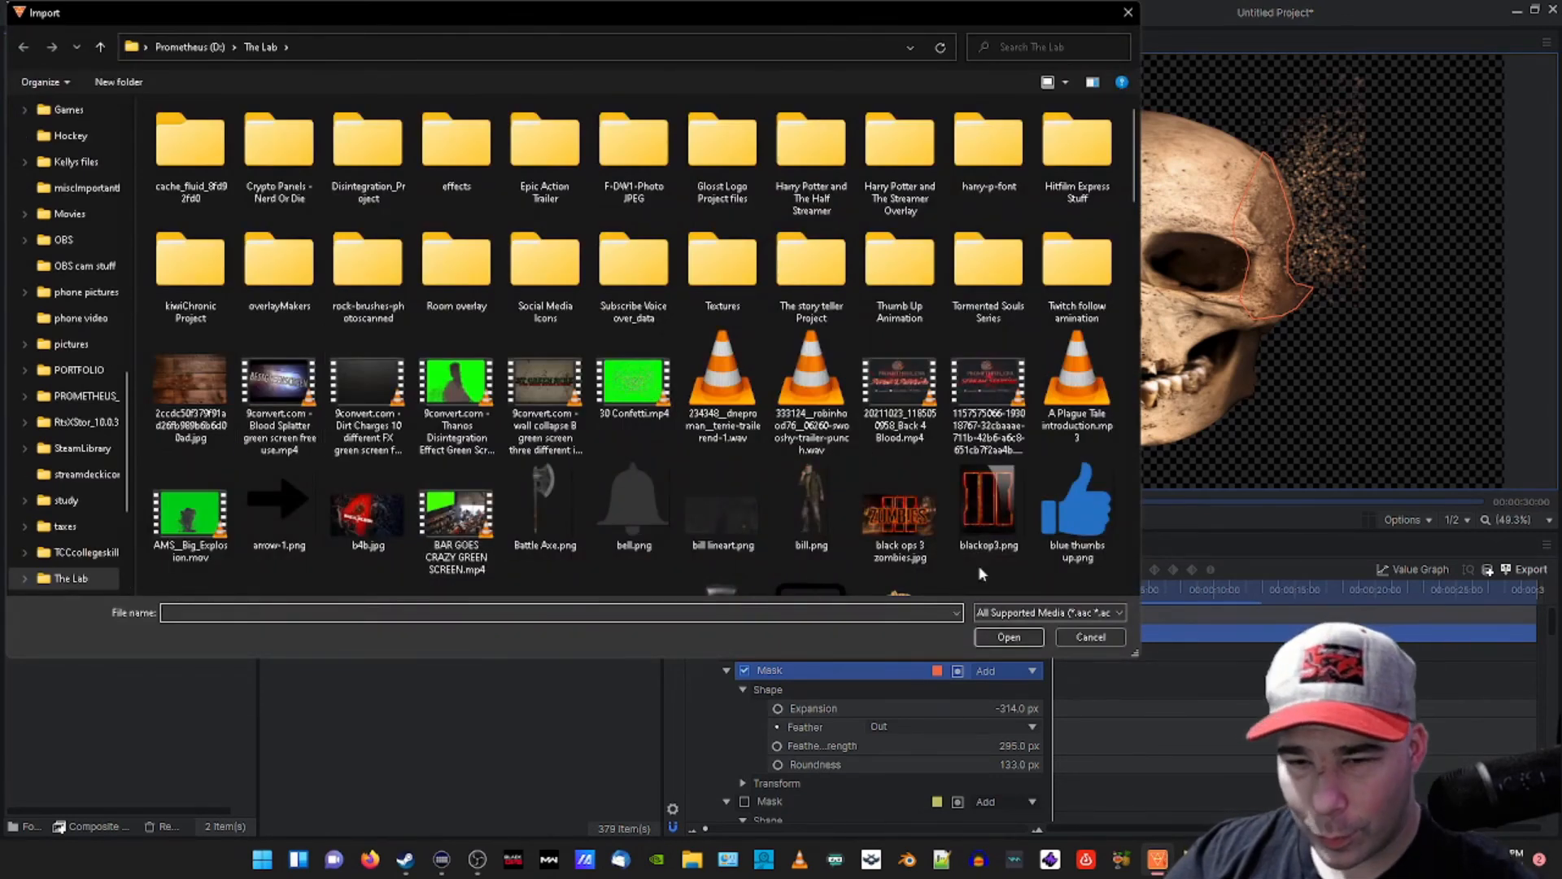
pyautogui.doubleClick(987, 502)
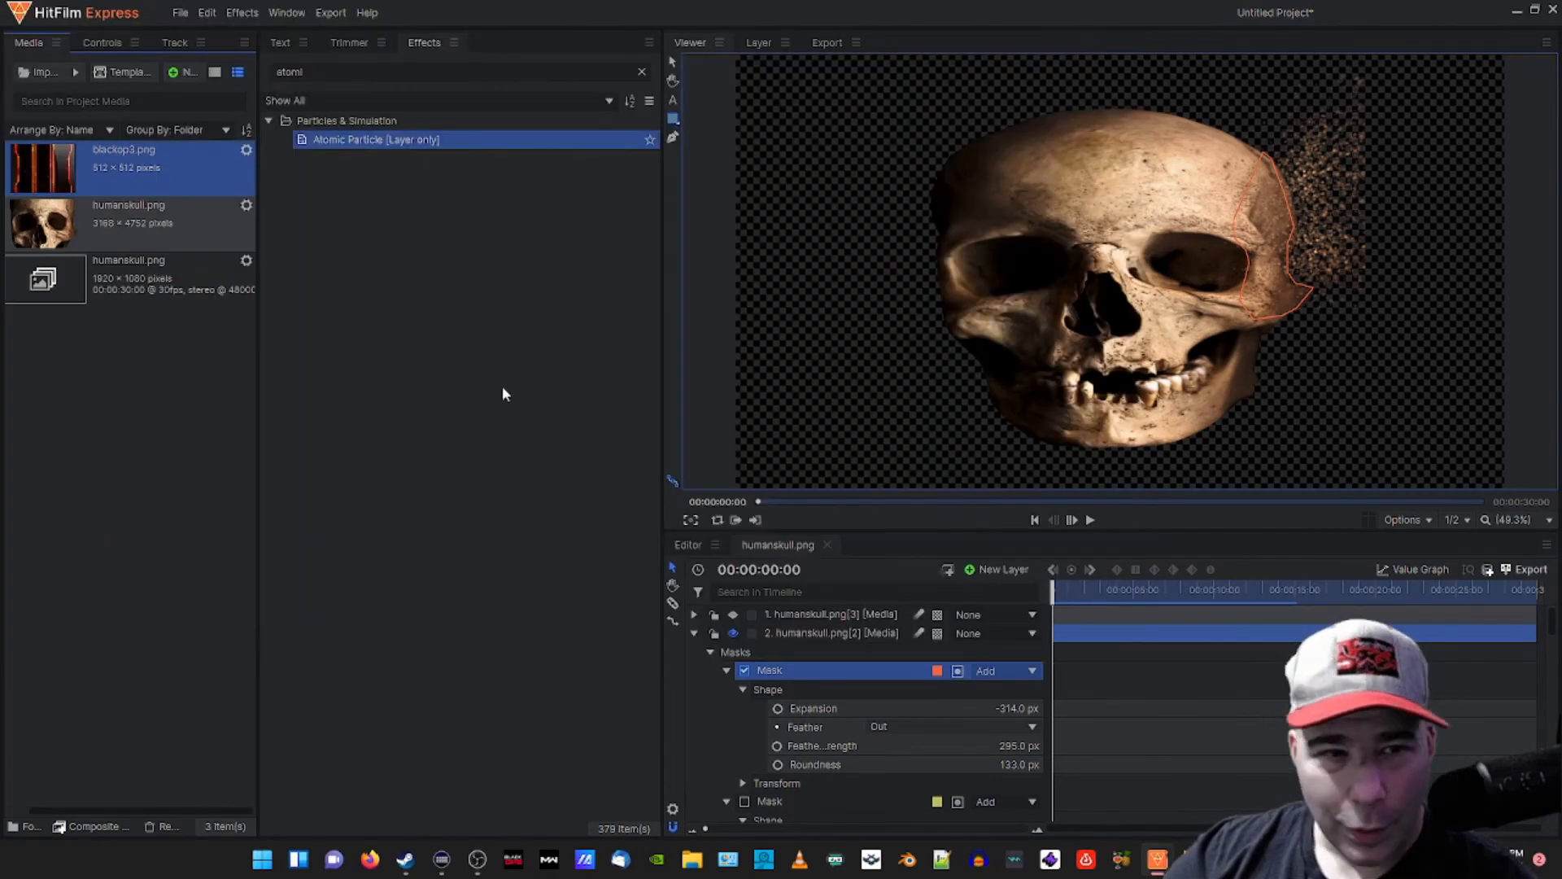
# - Add blackop3.png from the project media to the humanskull.png composite as a new layer
pyautogui.scroll(-1, 851, 806)
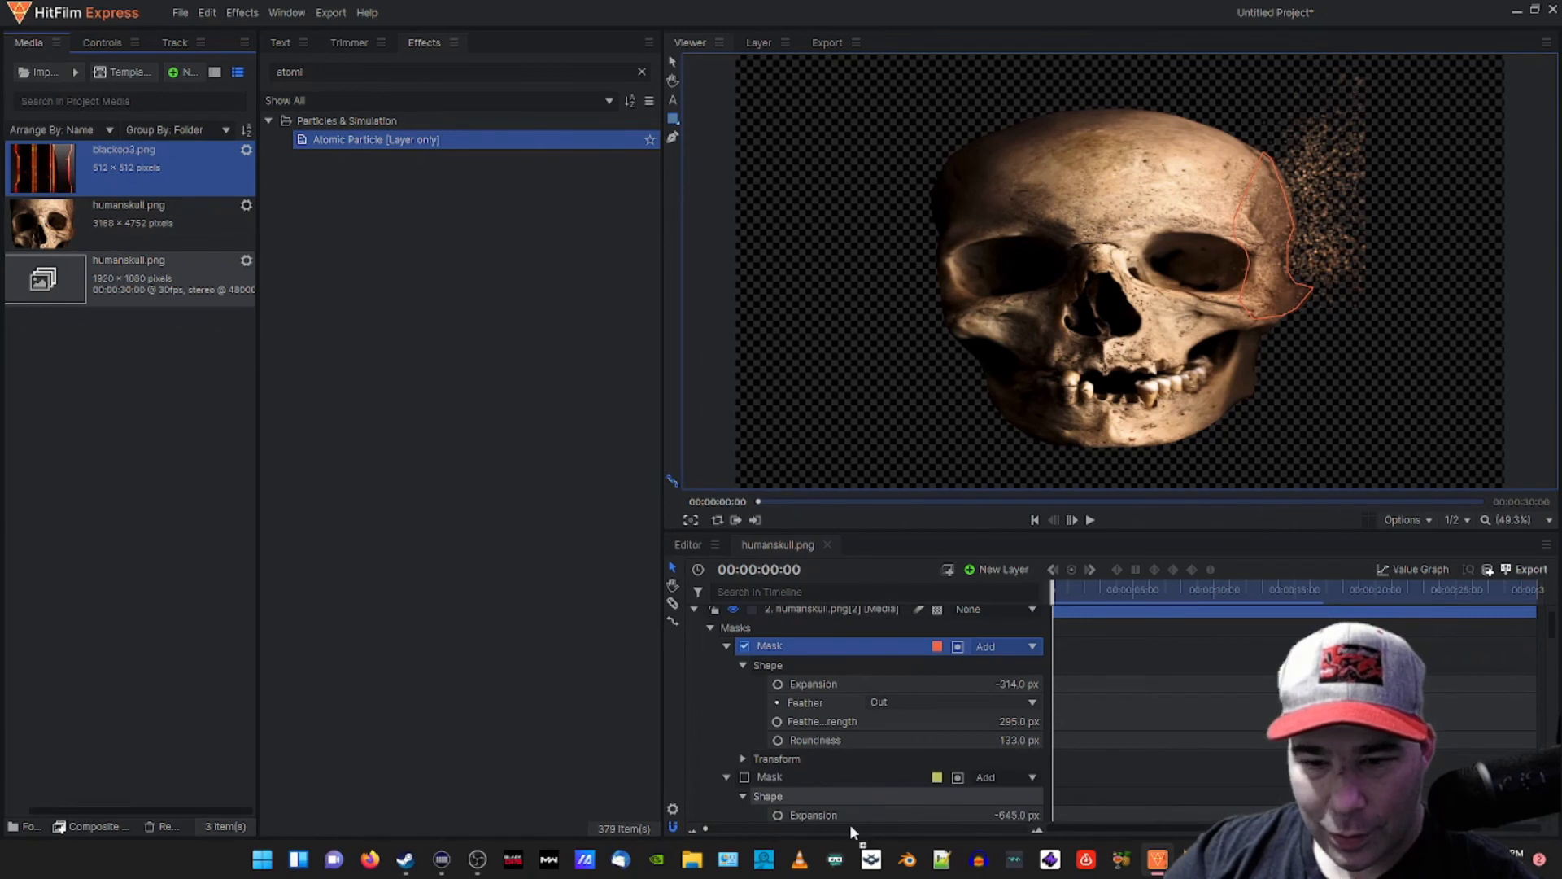
pyautogui.scroll(-10, 759, 810)
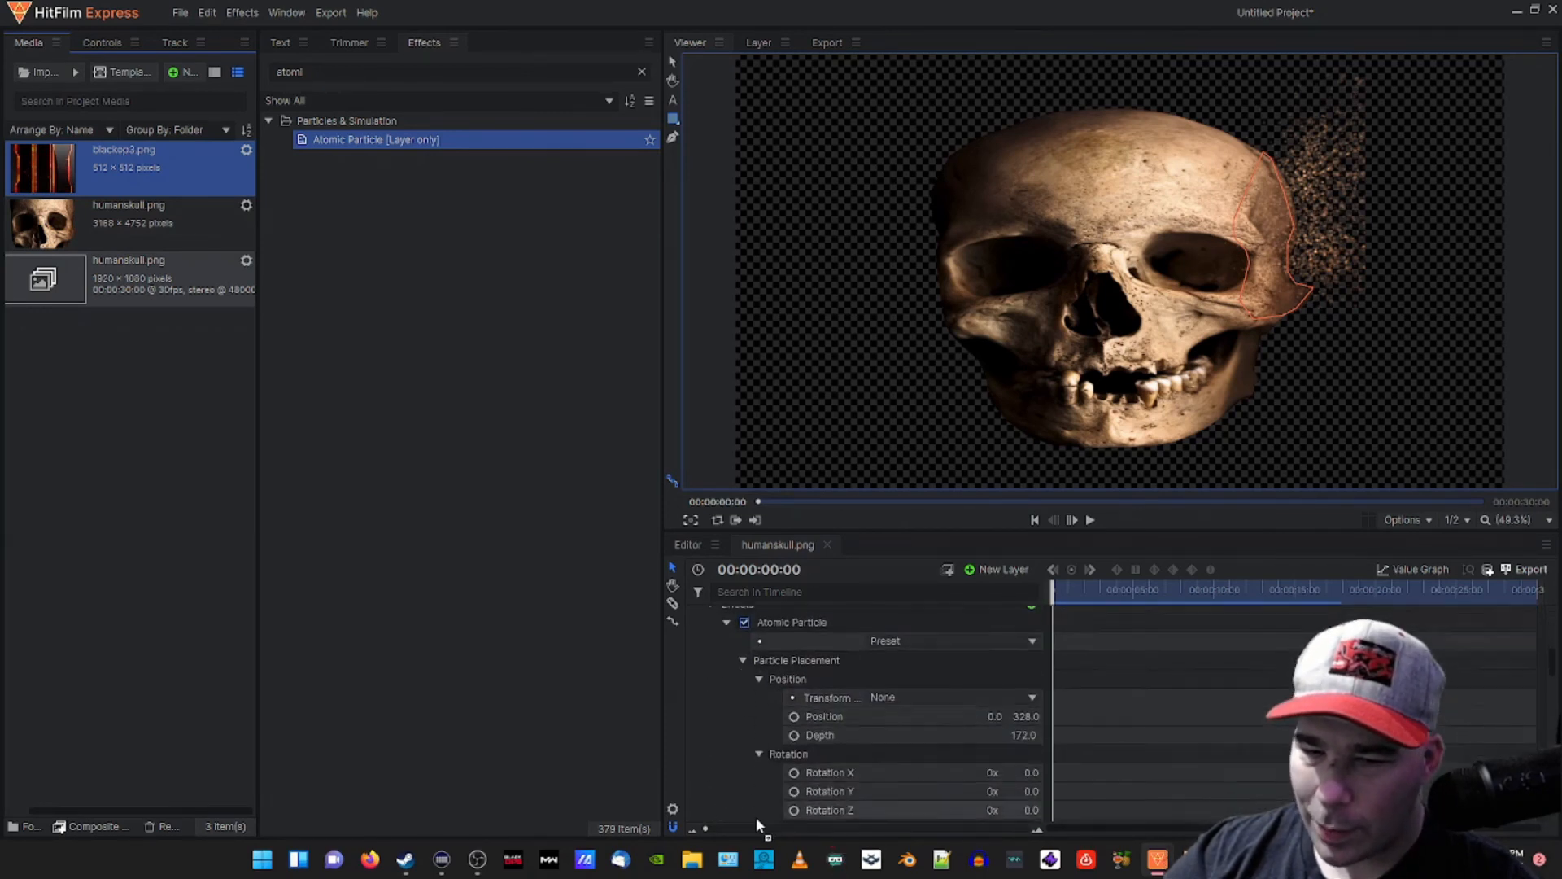
pyautogui.scroll(-8, 756, 814)
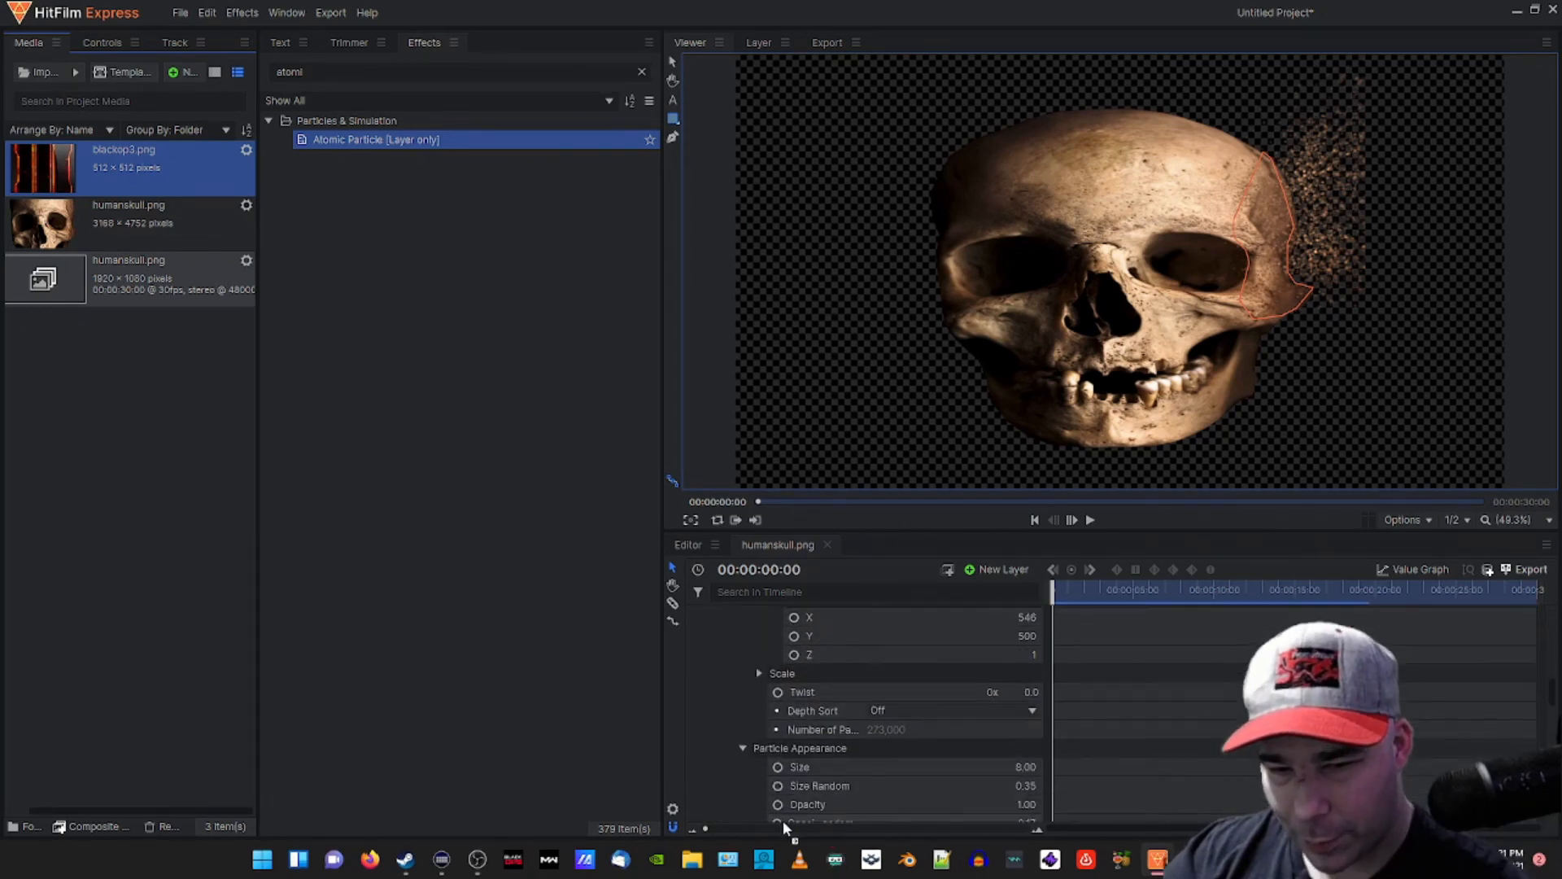
pyautogui.scroll(-10, 782, 825)
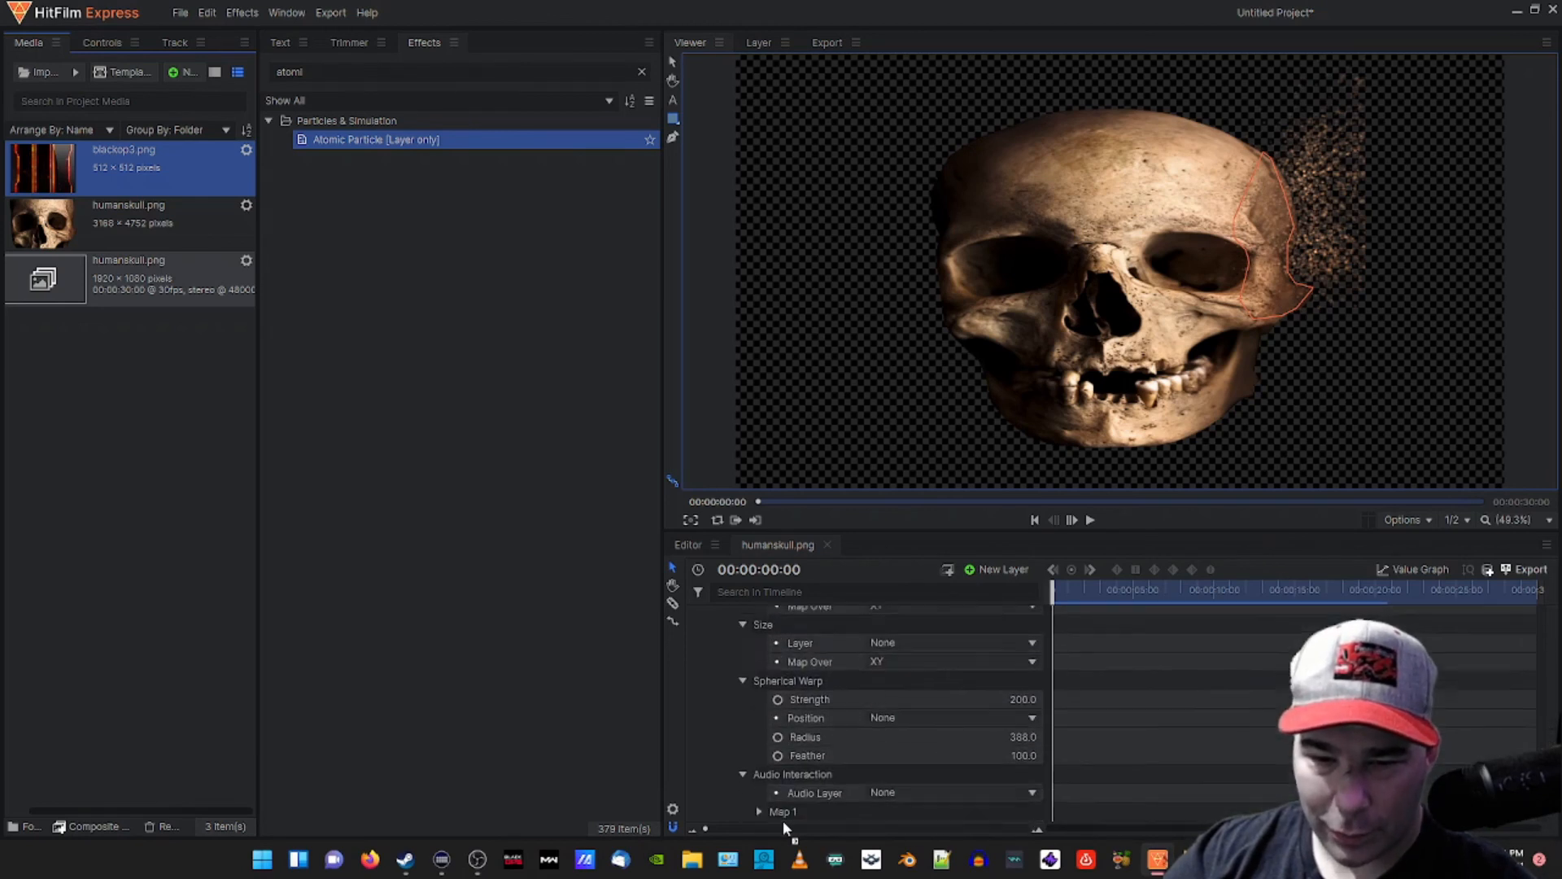
pyautogui.scroll(20, 783, 821)
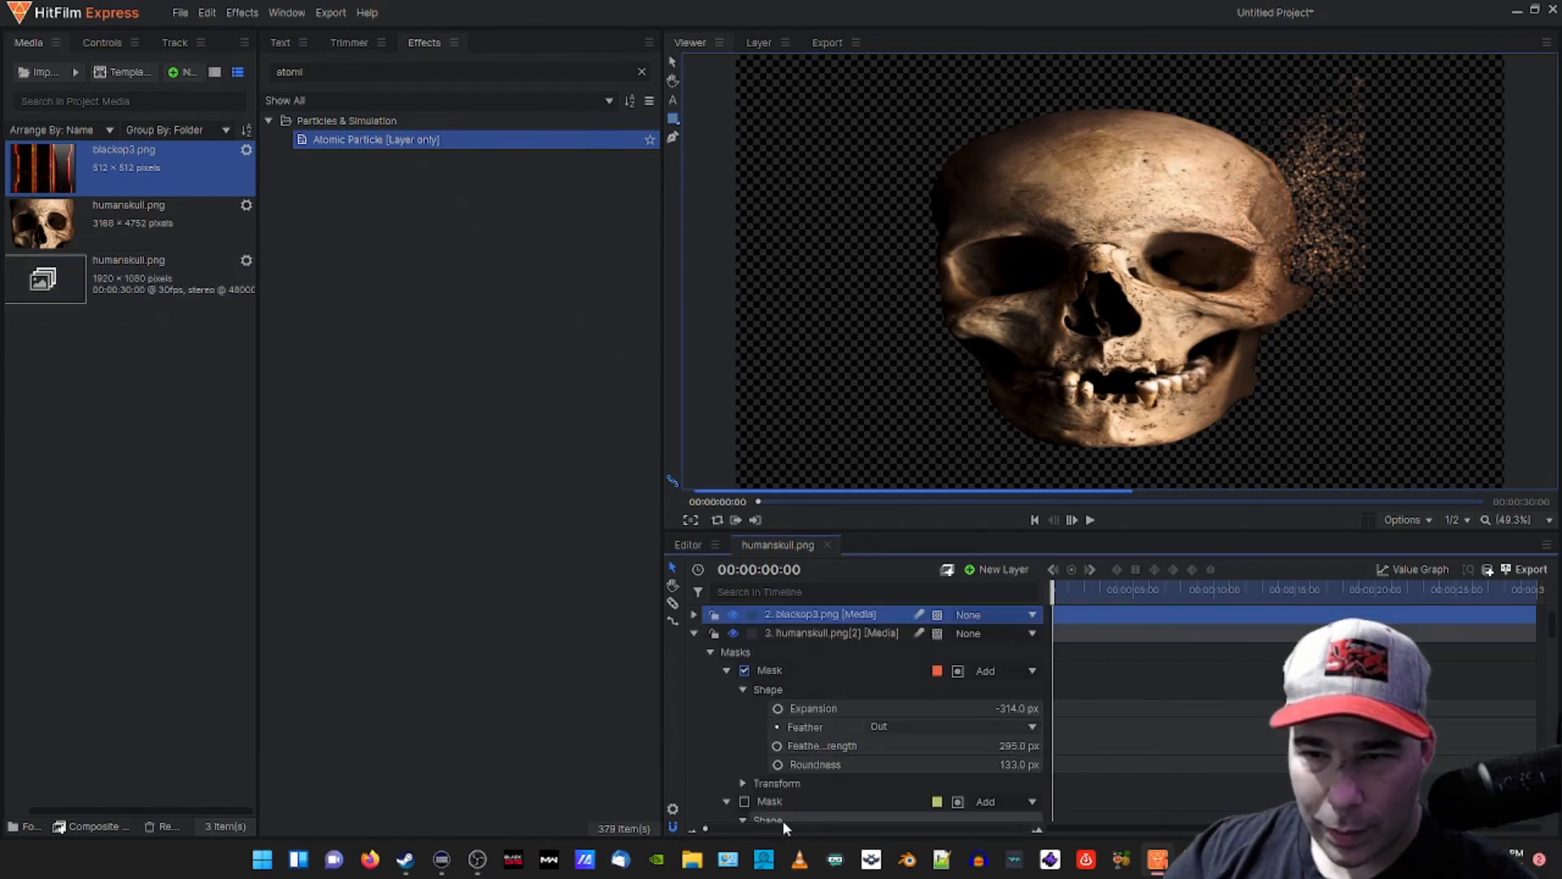
# - Collapse the expanded layer properties and move the blackop3.png layer beneath all the humanskull.png layers
pyautogui.click(695, 615)
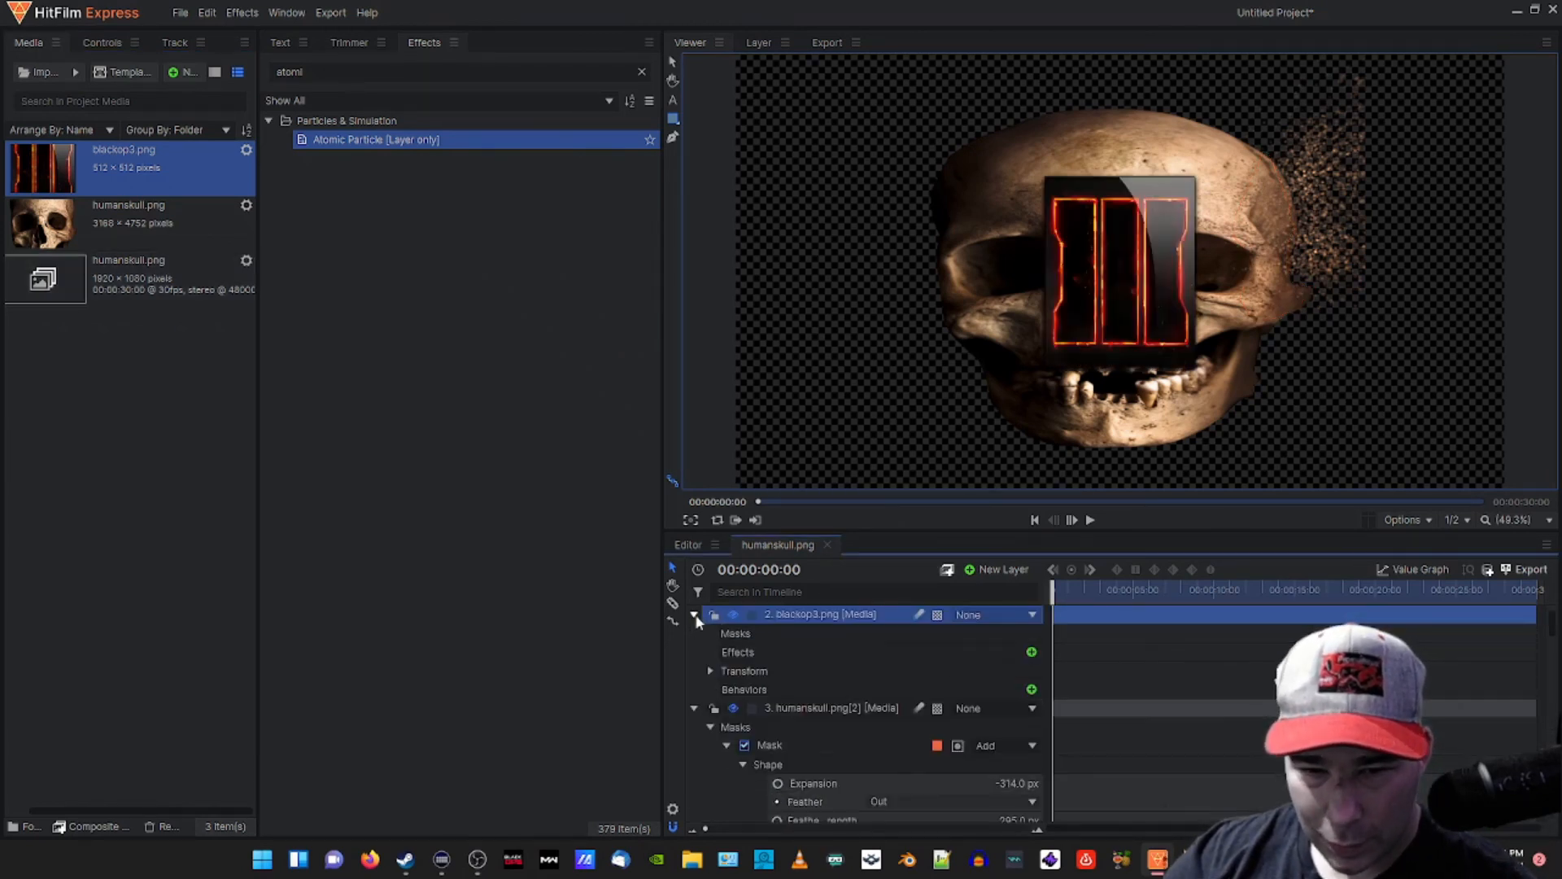
pyautogui.click(694, 617)
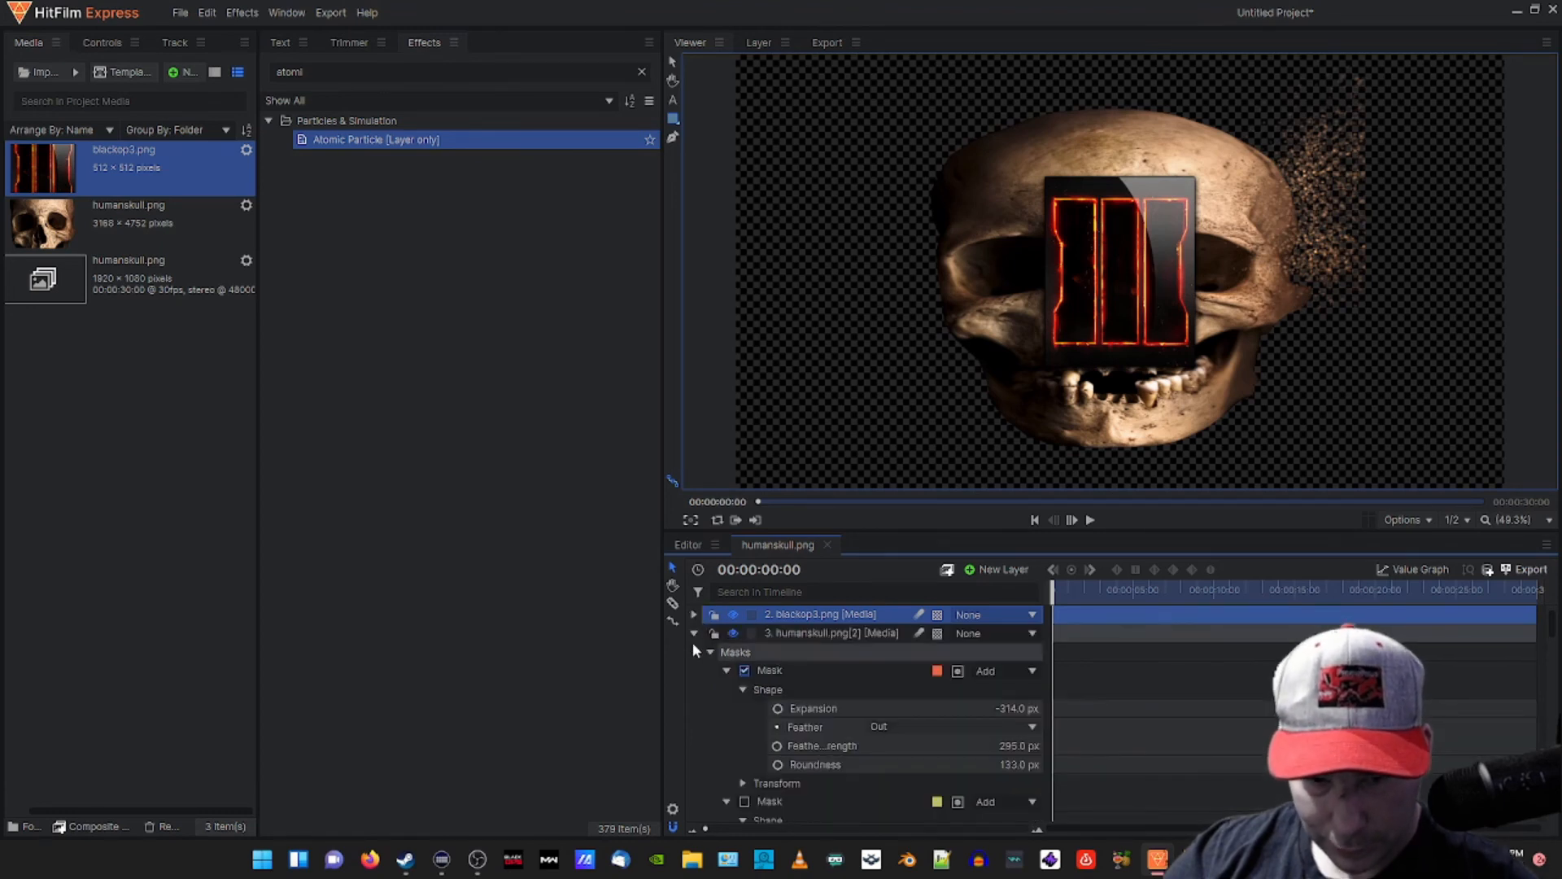
pyautogui.click(691, 643)
pyautogui.click(693, 635)
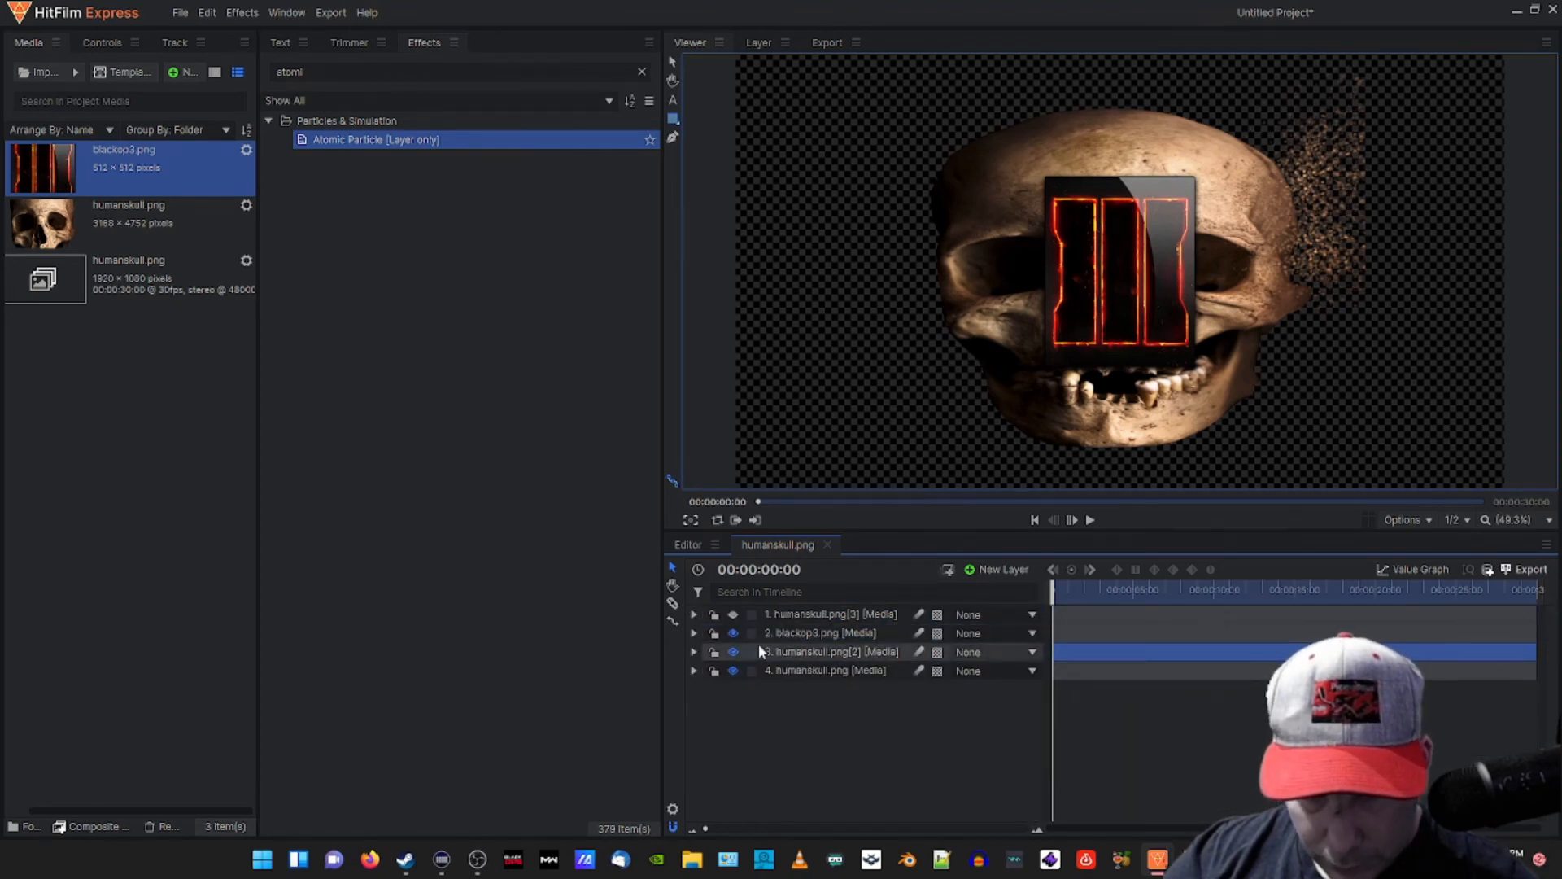
pyautogui.moveTo(785, 624); pyautogui.dragTo(789, 703)
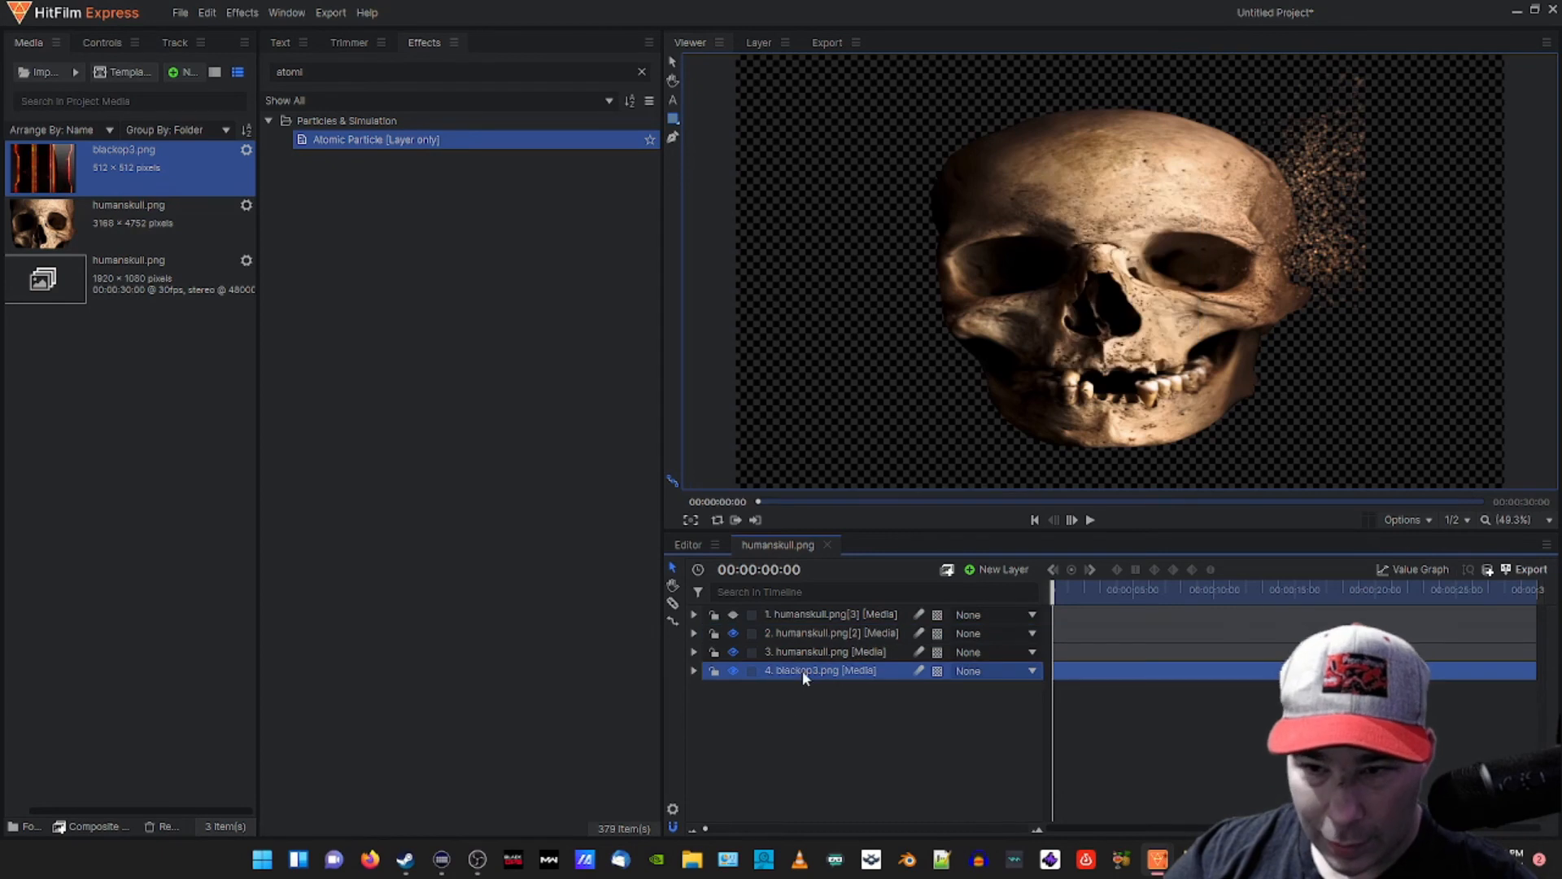
# - Enlarge and widen the blackop3.png layer into a backdrop behind the skull, and make the humanskull.png[3] layer visible
pyautogui.rightClick(807, 669)
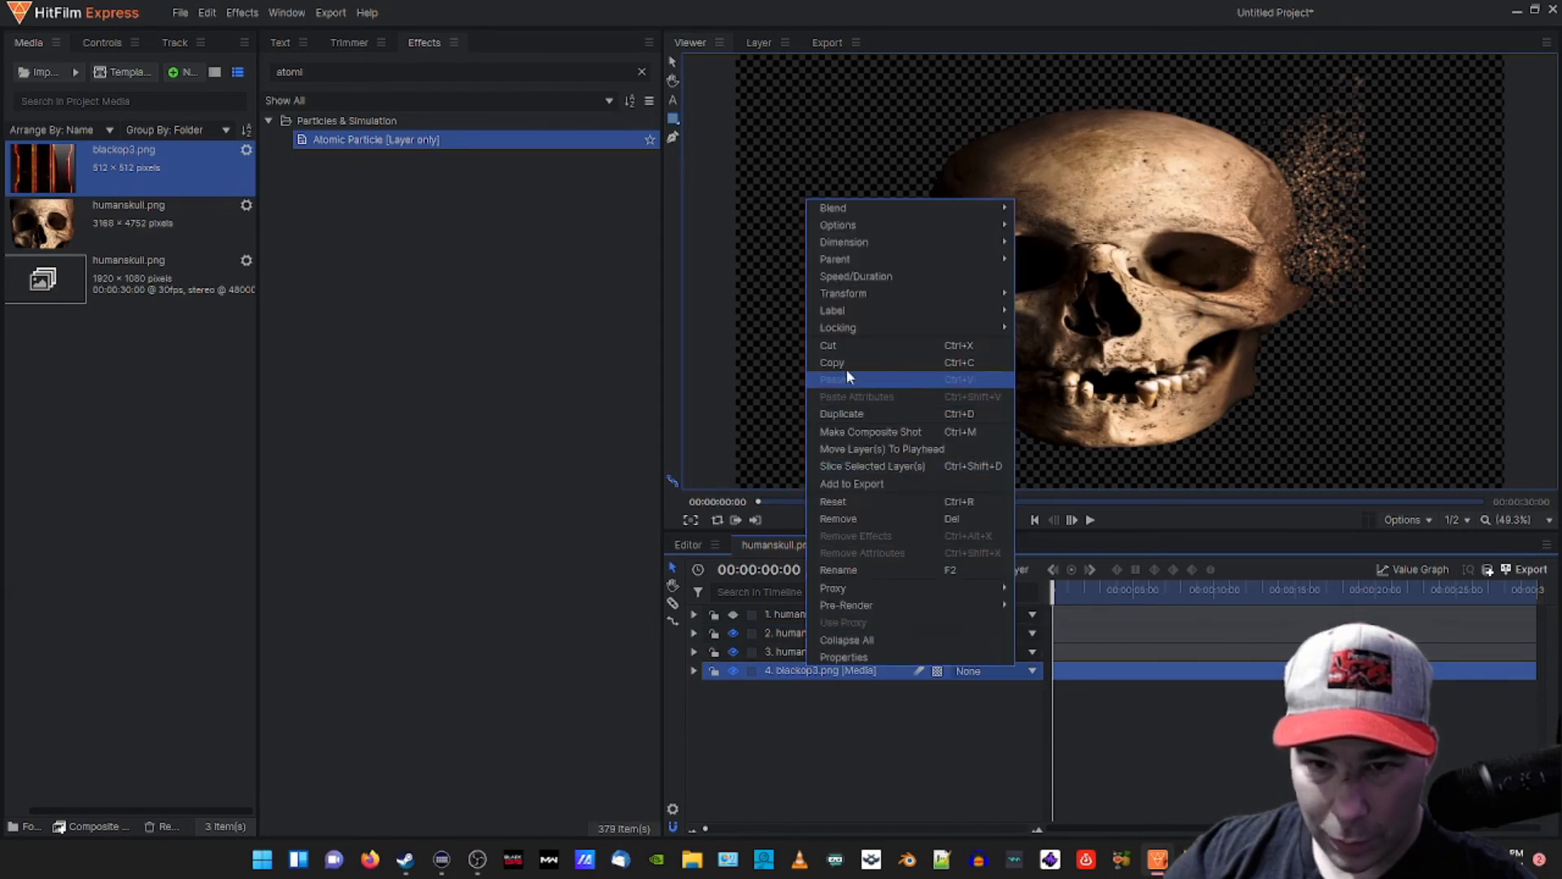
pyautogui.click(1042, 291)
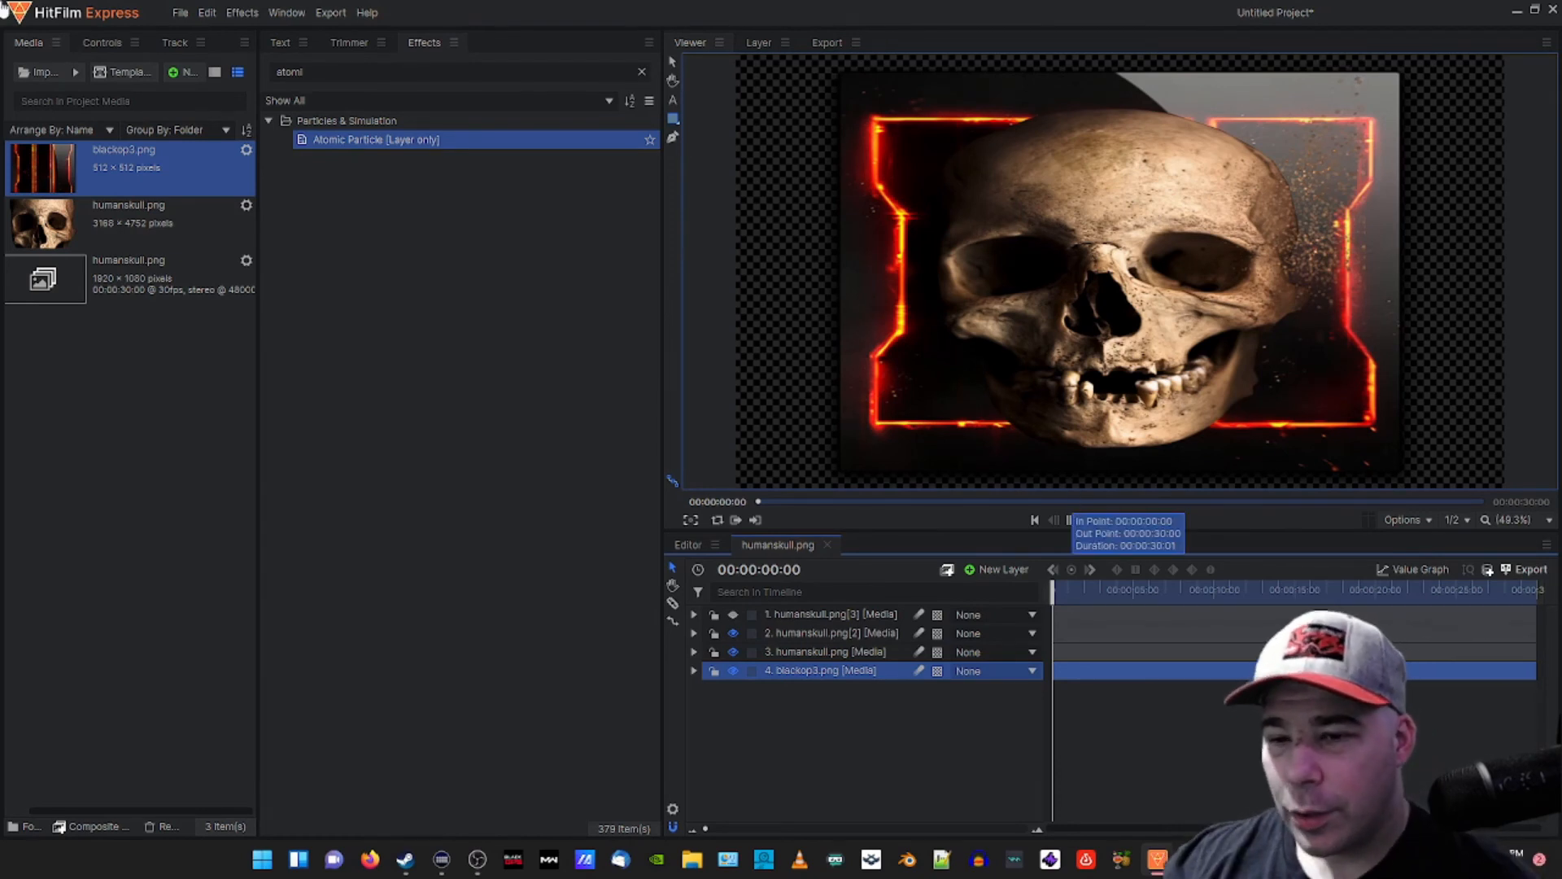
pyautogui.click(732, 614)
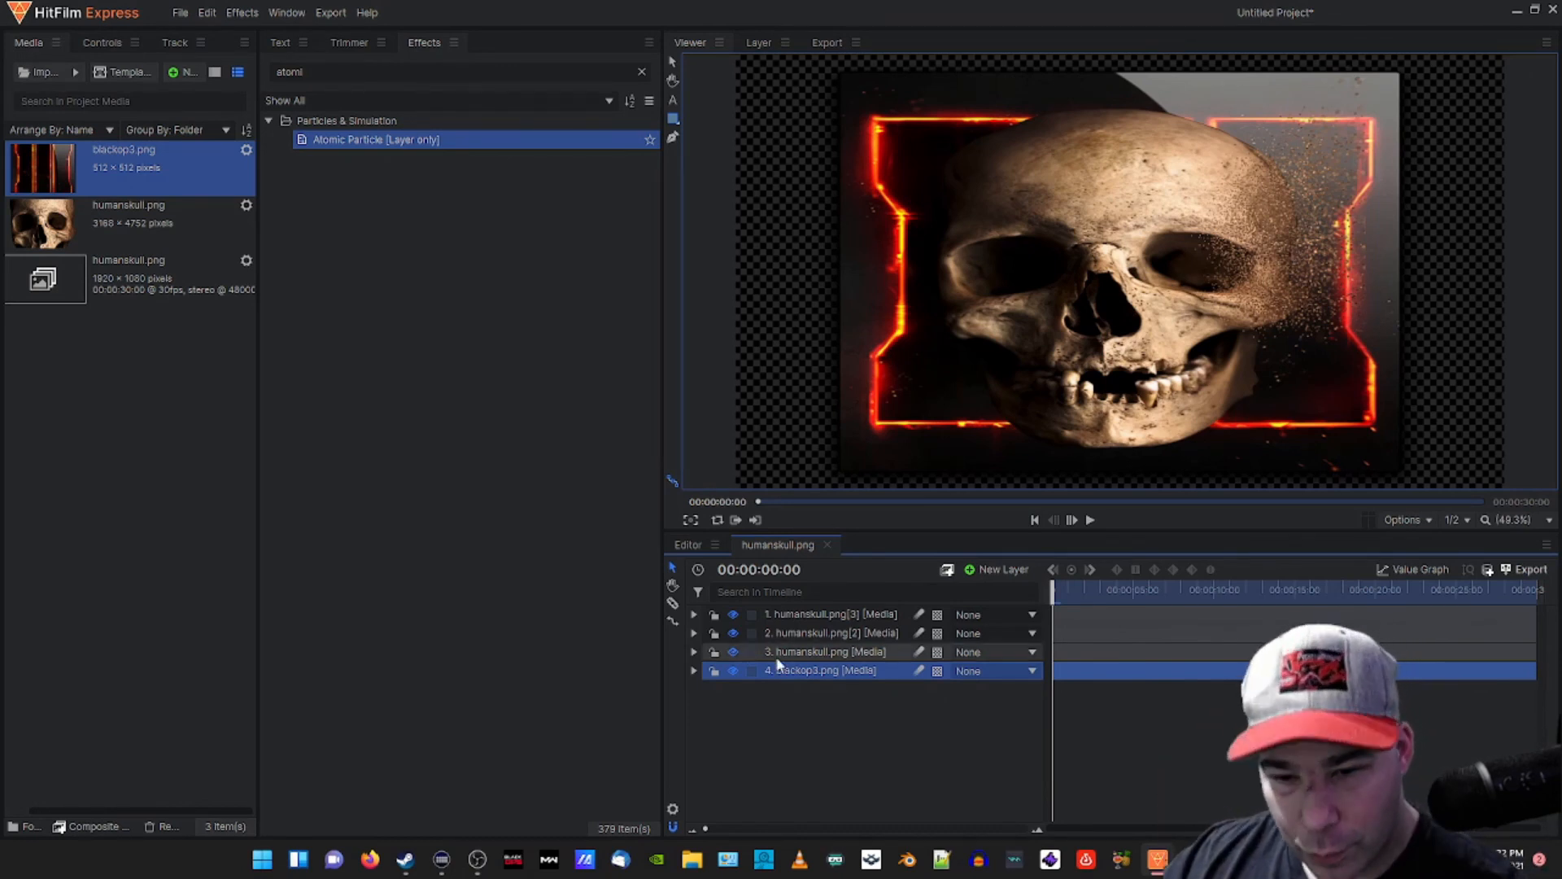
# - Find the Drop Shadow effect and apply it to the humanskull.png[2] layer
pyautogui.click(781, 633)
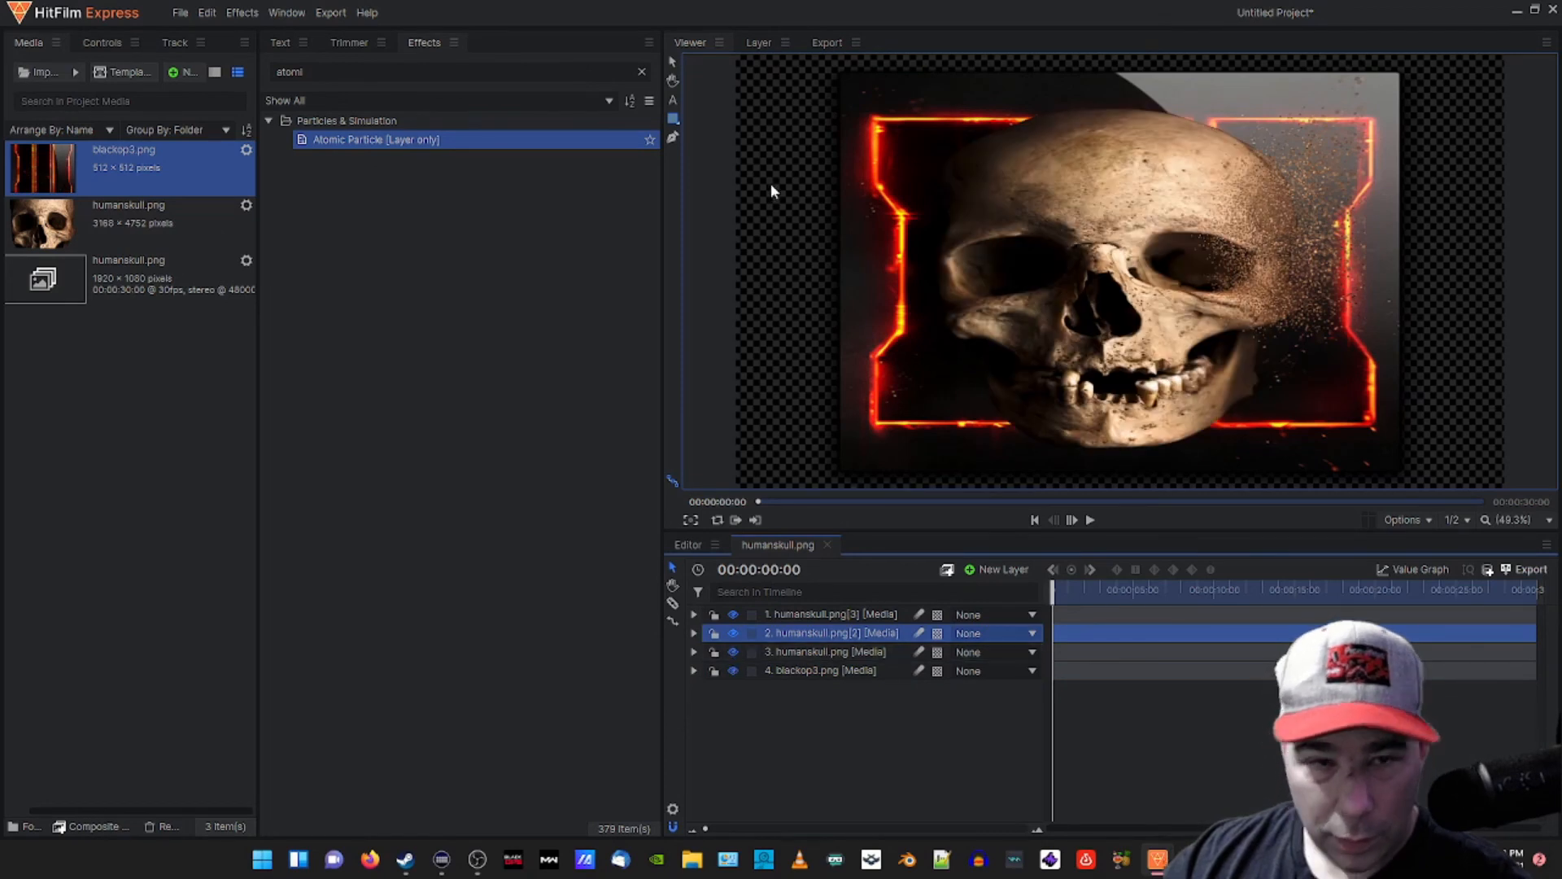
pyautogui.click(454, 71)
pyautogui.write('drop')
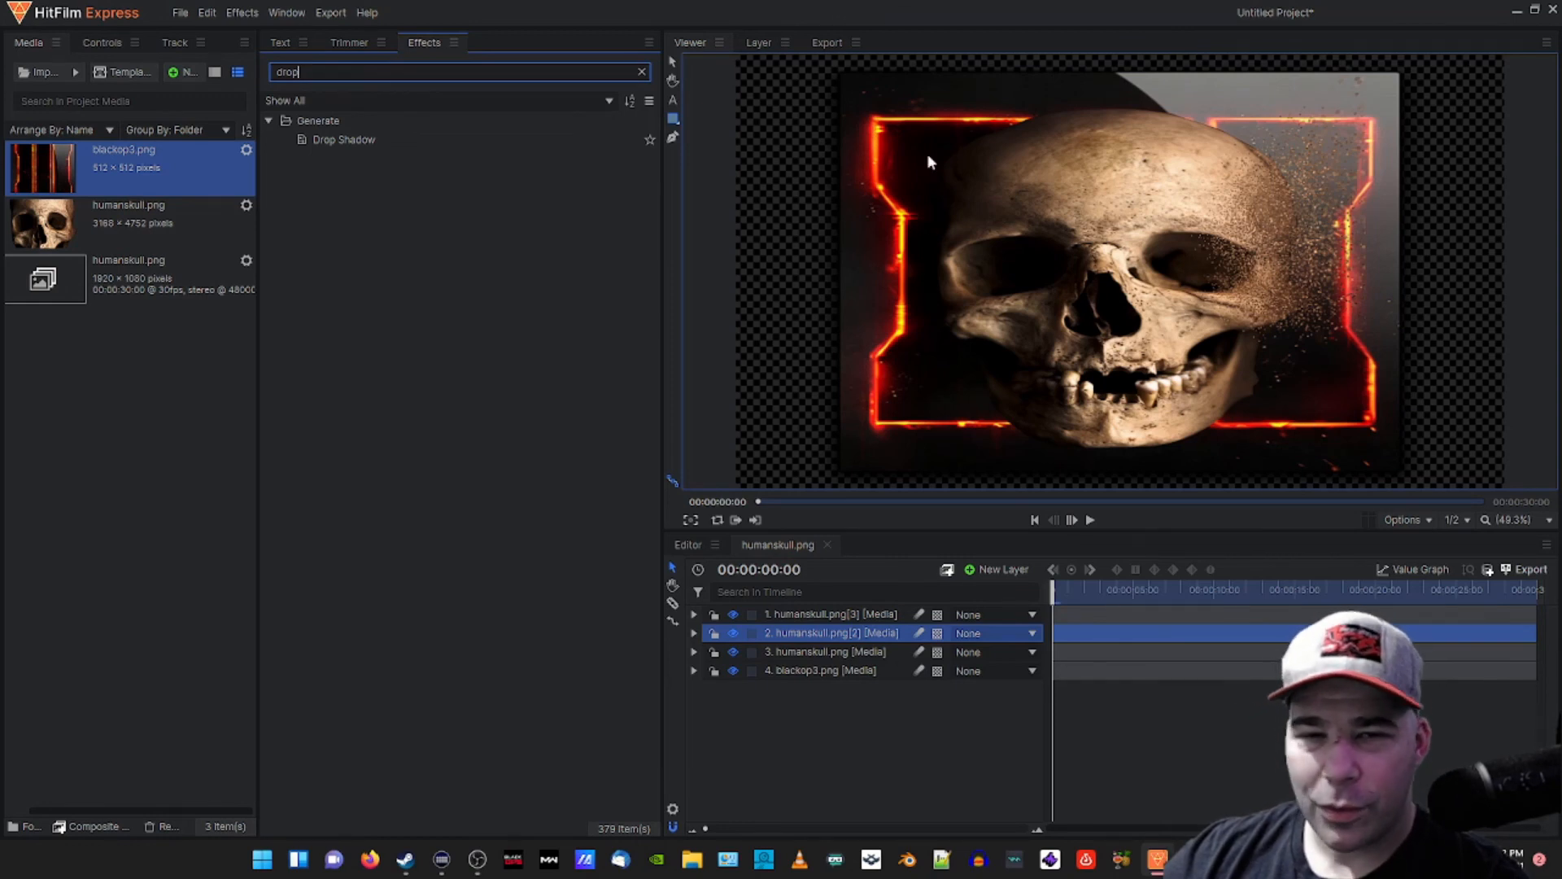
pyautogui.moveTo(343, 140); pyautogui.dragTo(845, 641)
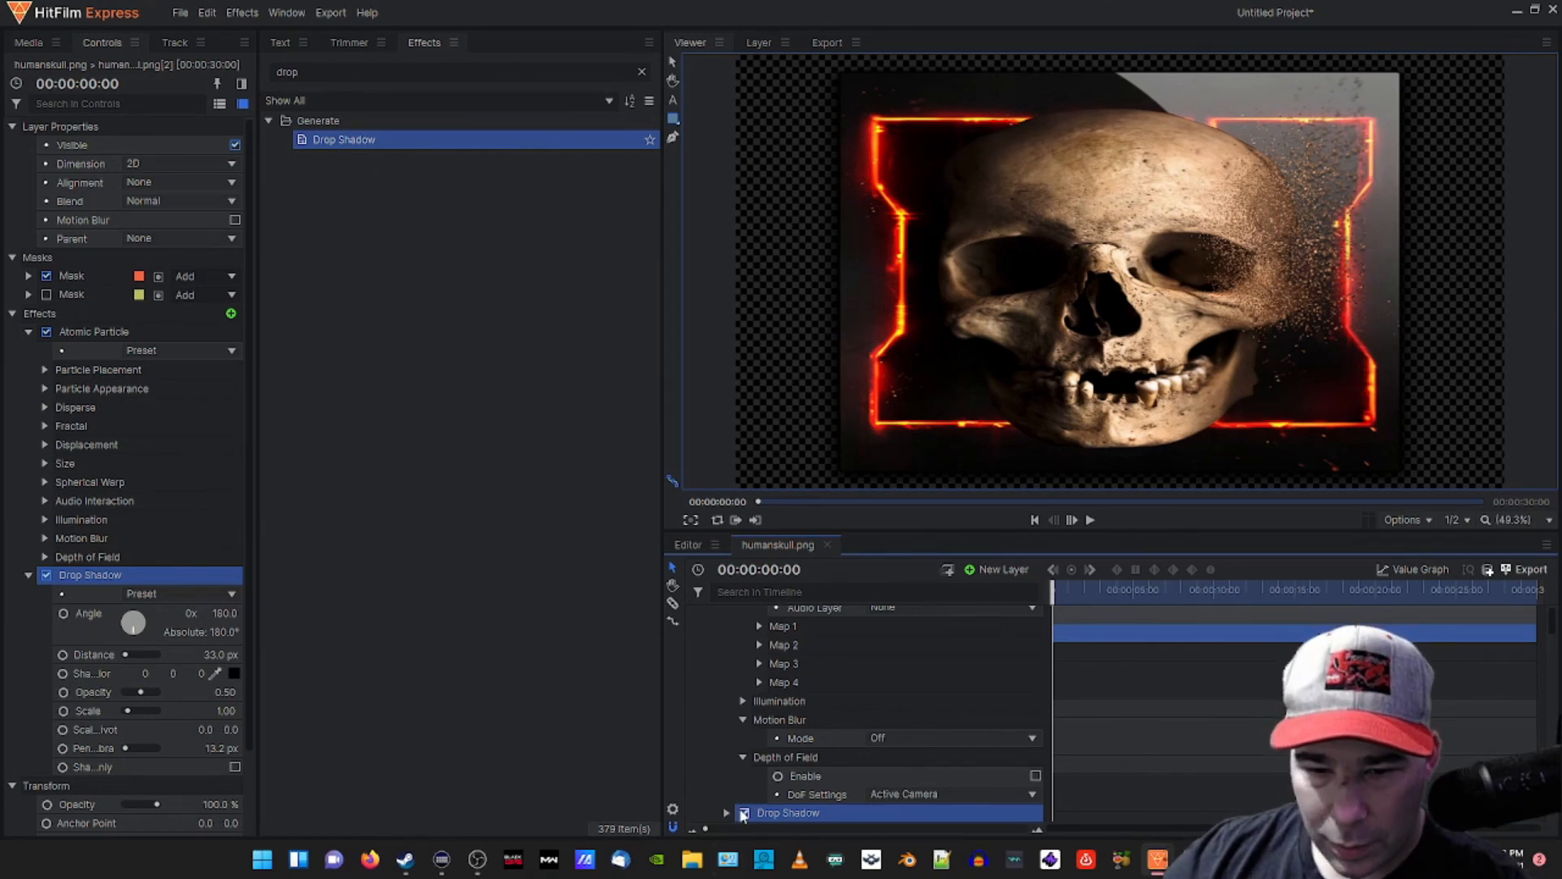
# - Set the Drop Shadow's opacity to 1.00 and its distance to 91.0 px on the humanskull.png[2] layer, keeping its scale at 1.00
pyautogui.scroll(-2, 720, 731)
pyautogui.click(726, 705)
pyautogui.scroll(-1, 843, 708)
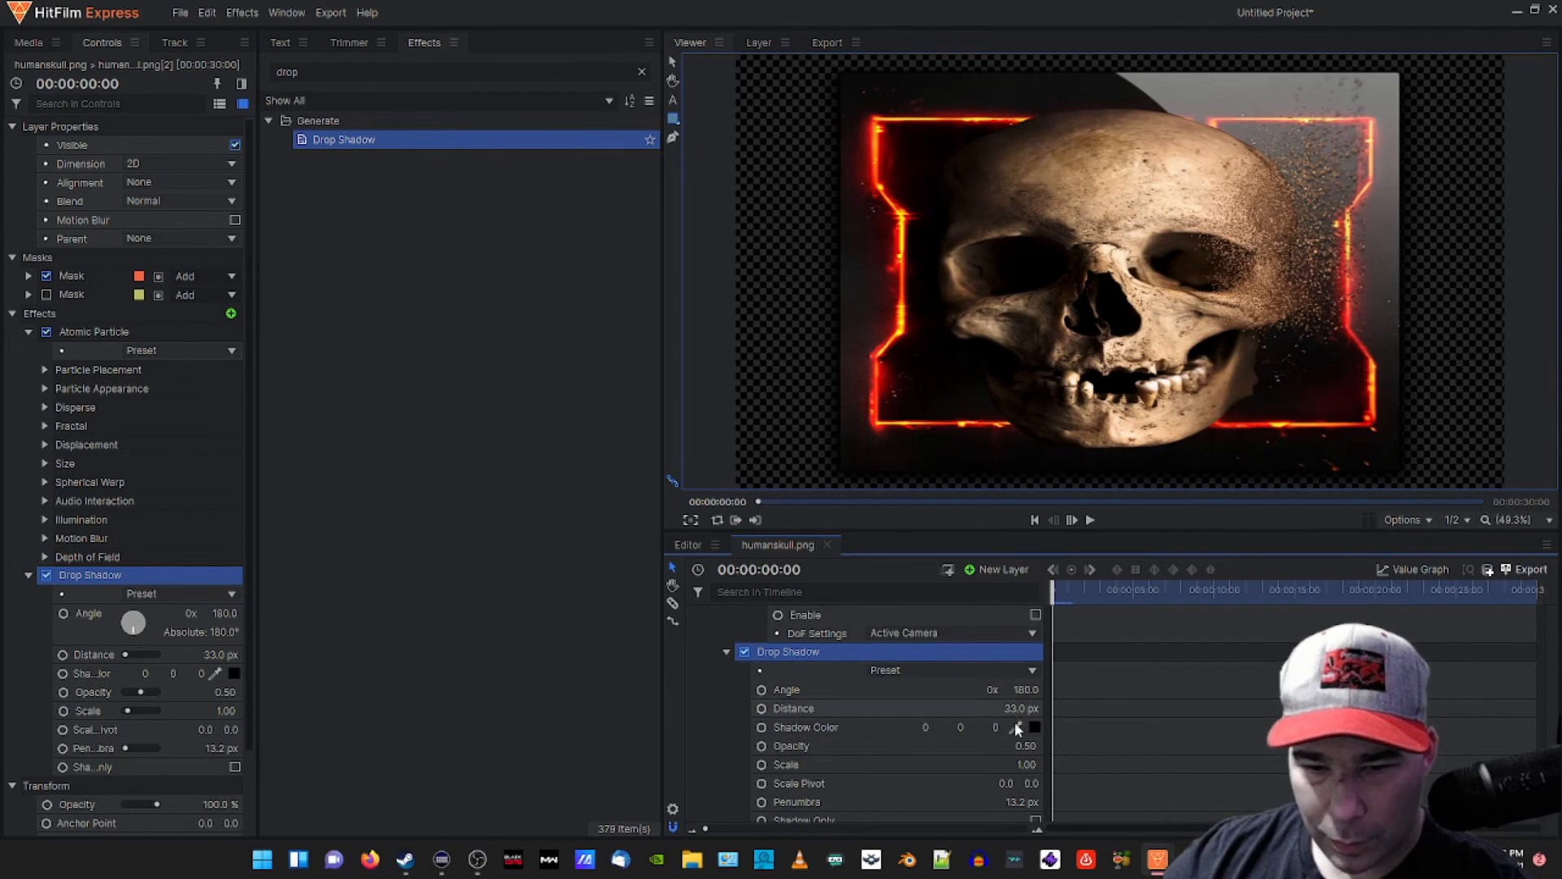
pyautogui.moveTo(1027, 765); pyautogui.dragTo(1155, 765)
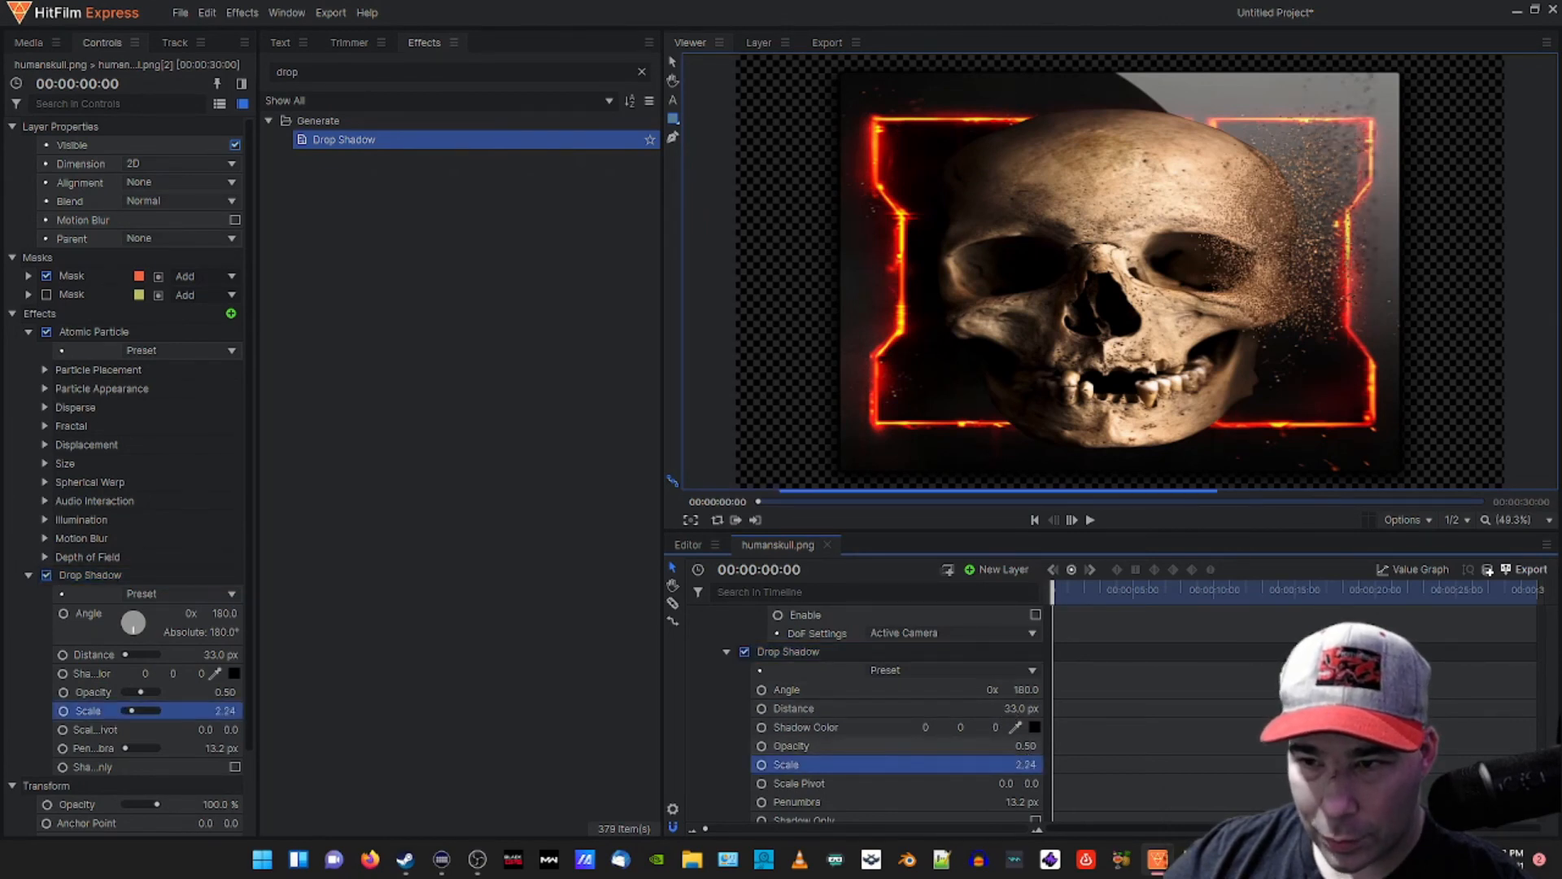
pyautogui.hotkey('ctrl', 'z')
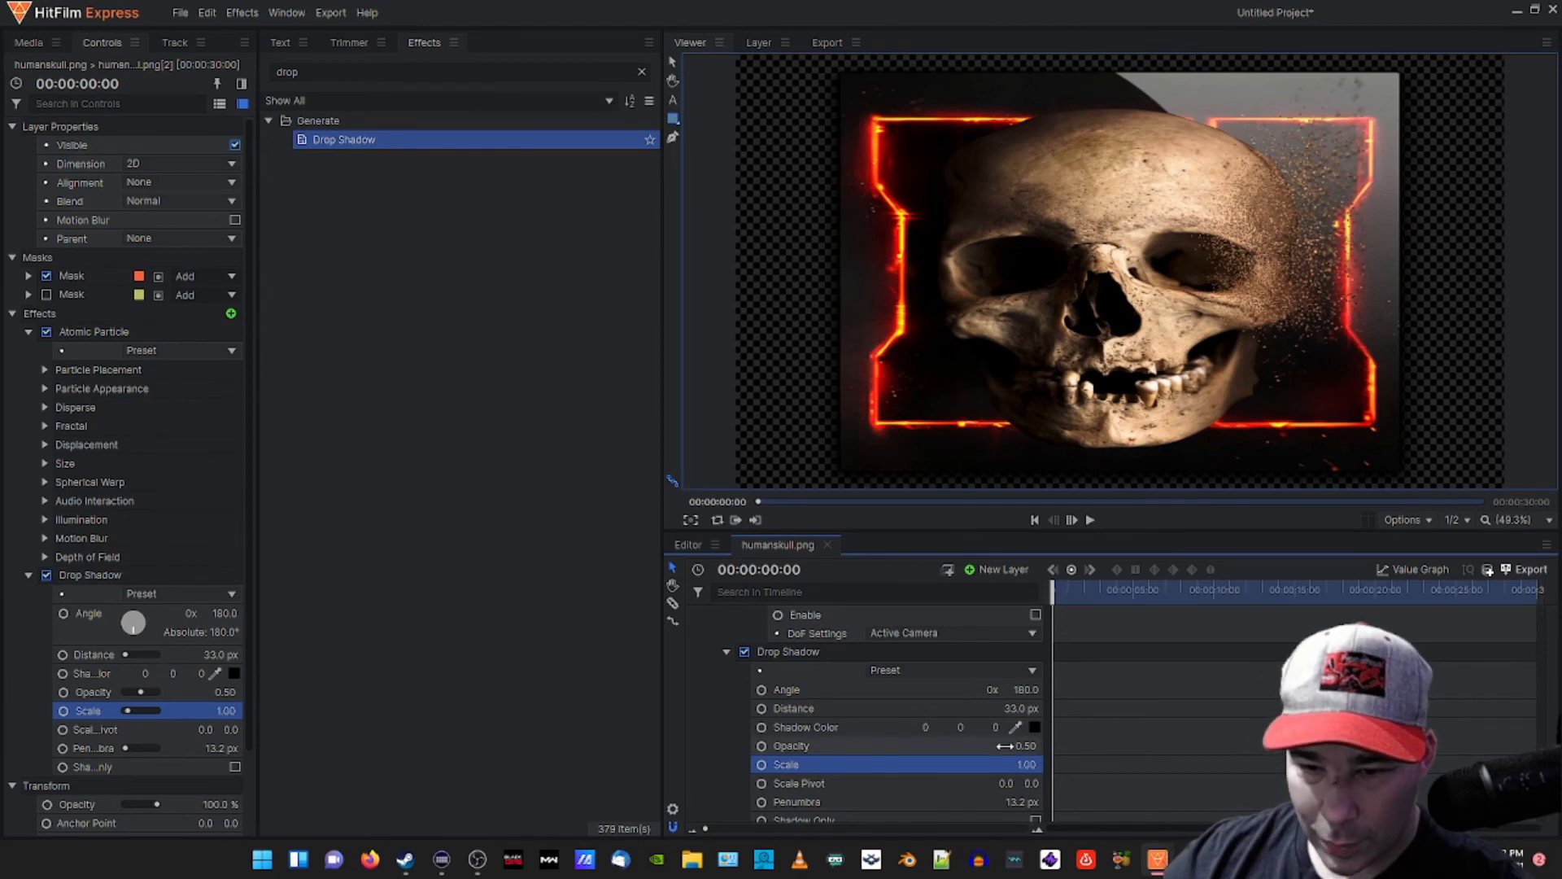
pyautogui.moveTo(1004, 742); pyautogui.dragTo(1091, 708)
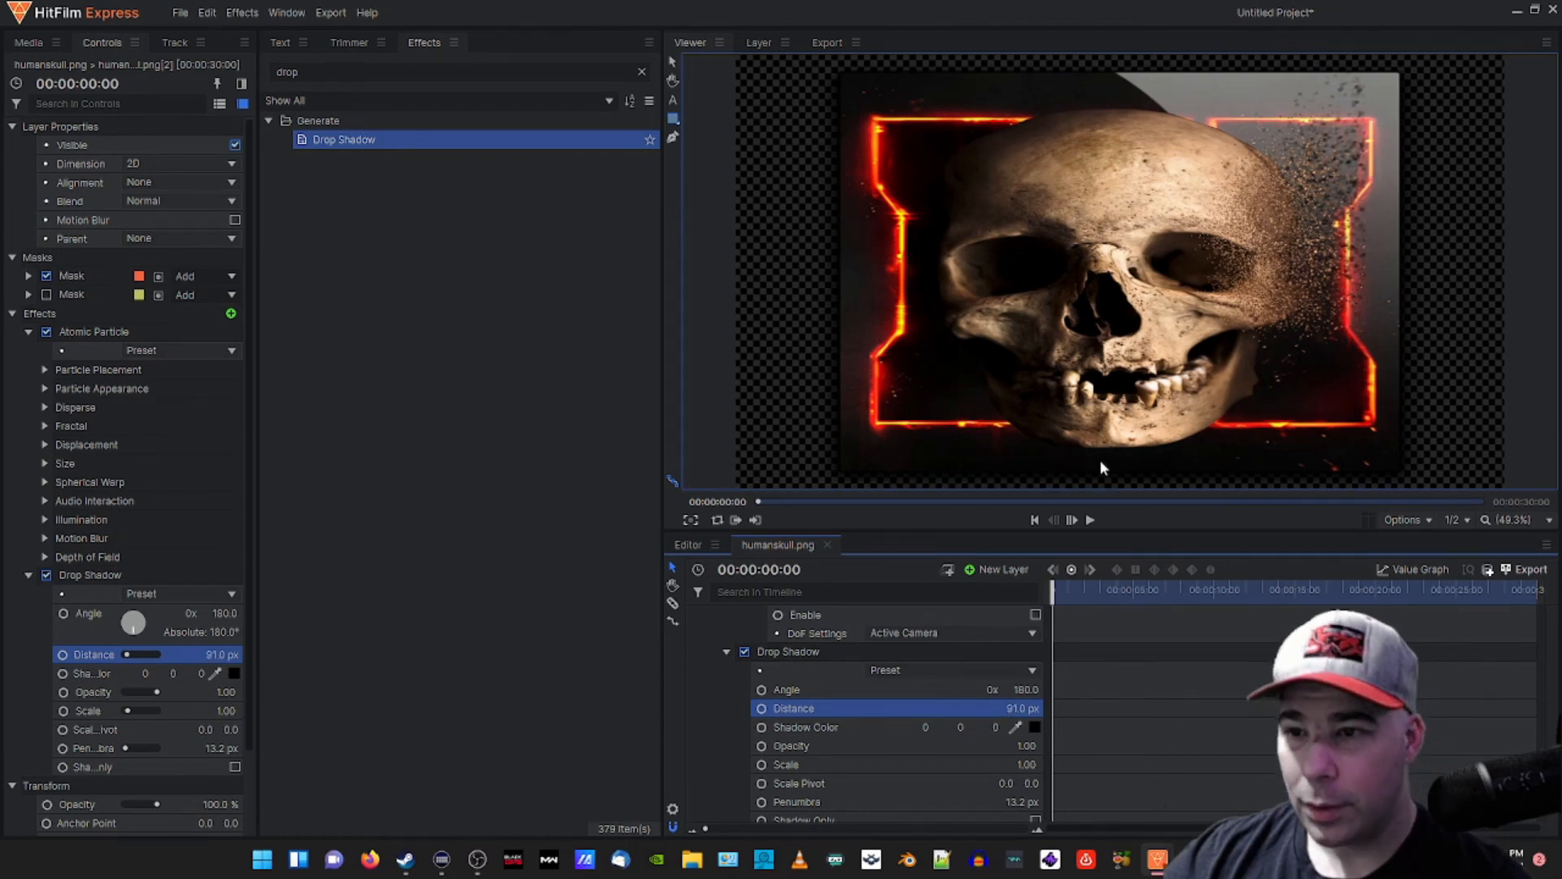